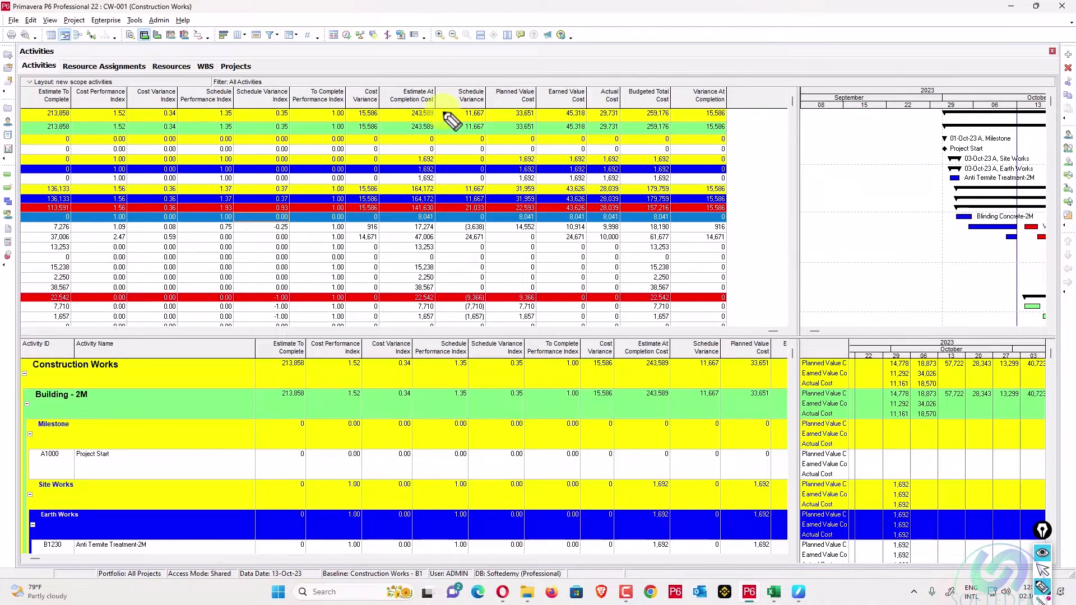
Circle the Planned Value, Earned Value and Actual Cost column headings, annotate them PV, EV and AC, and erase the ink.
drag(534, 77, 495, 78)
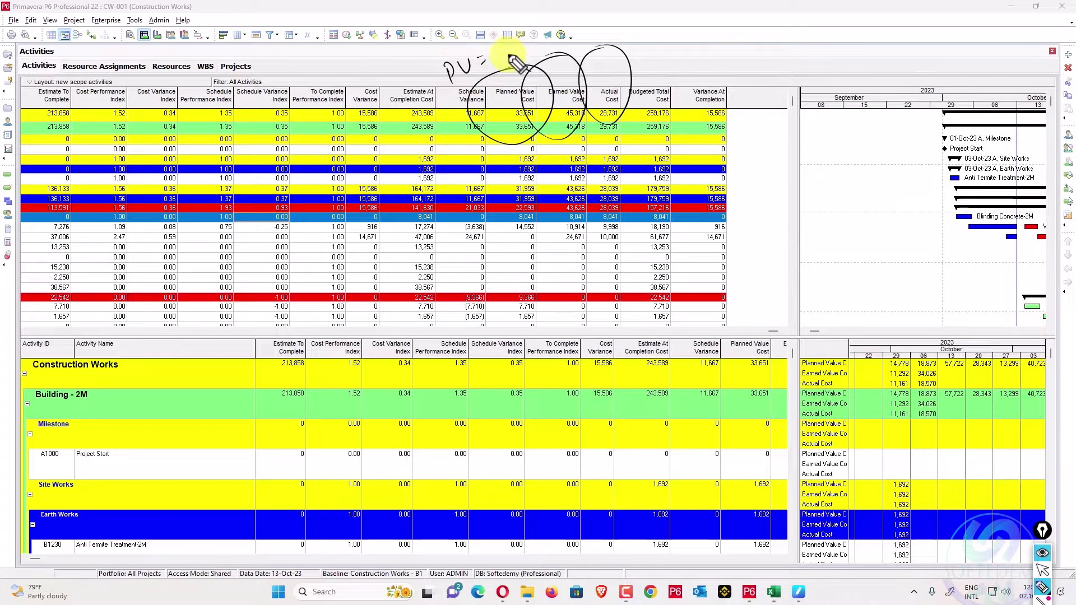
mouse_move(504, 46)
mouse_down()
mouse_move(516, 67)
mouse_move(576, 24)
mouse_move(600, 31)
mouse_move(587, 29)
mouse_up()
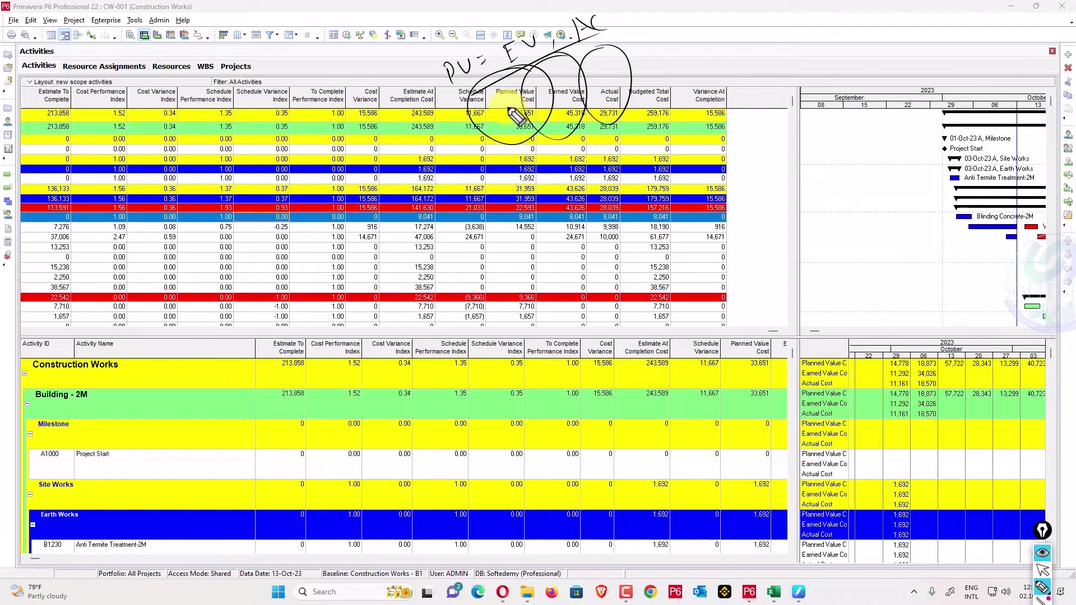
key(e)
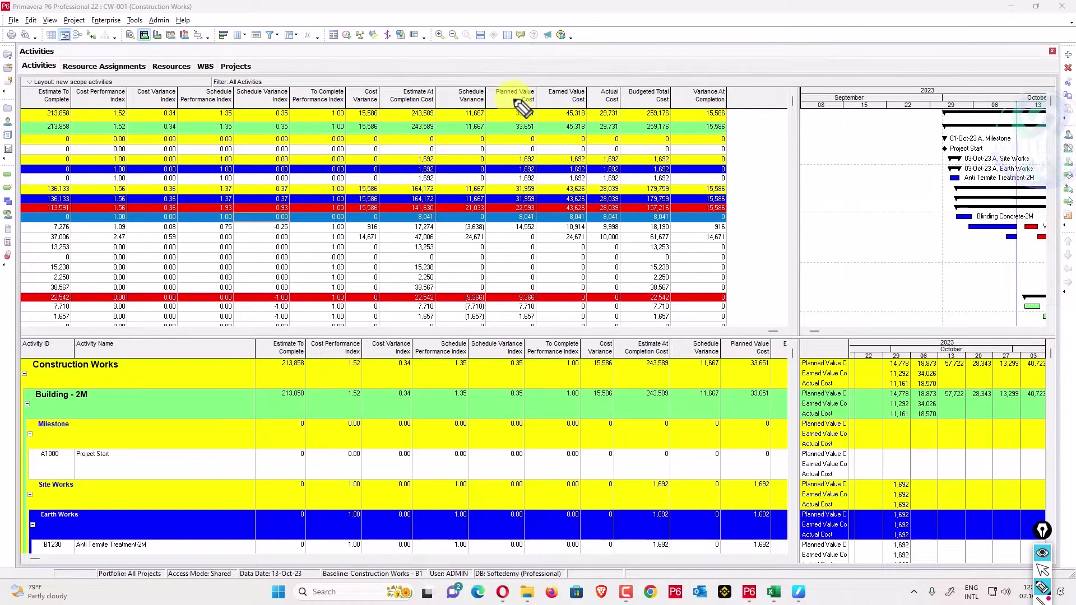
Mark the Planned Value Cost heading with arrows and circle the Earned Value Cost heading with the annotation pen.
drag(515, 108, 507, 137)
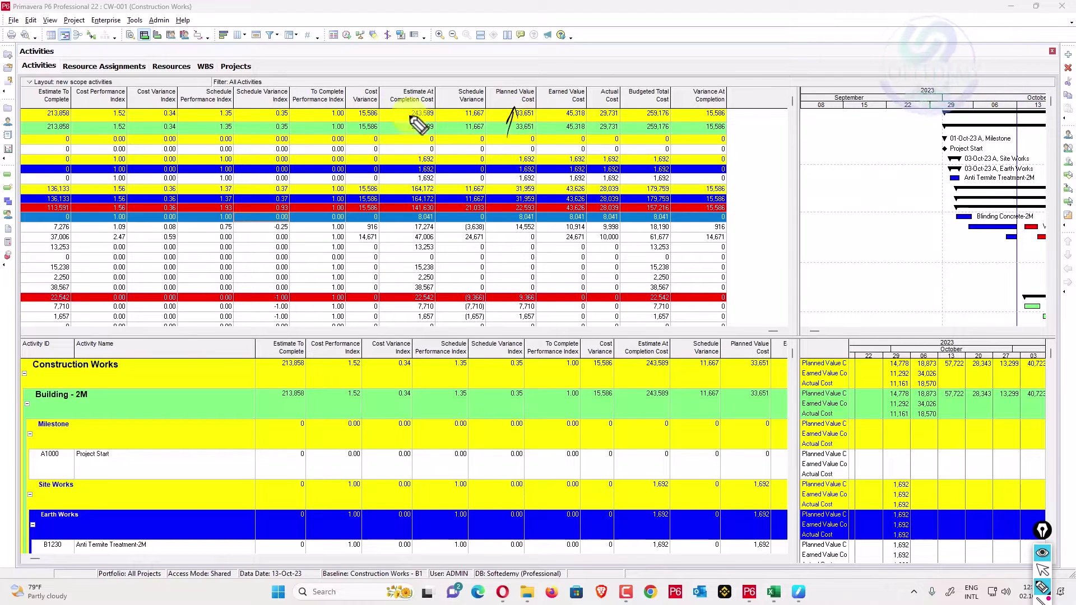
drag(348, 28, 359, 21)
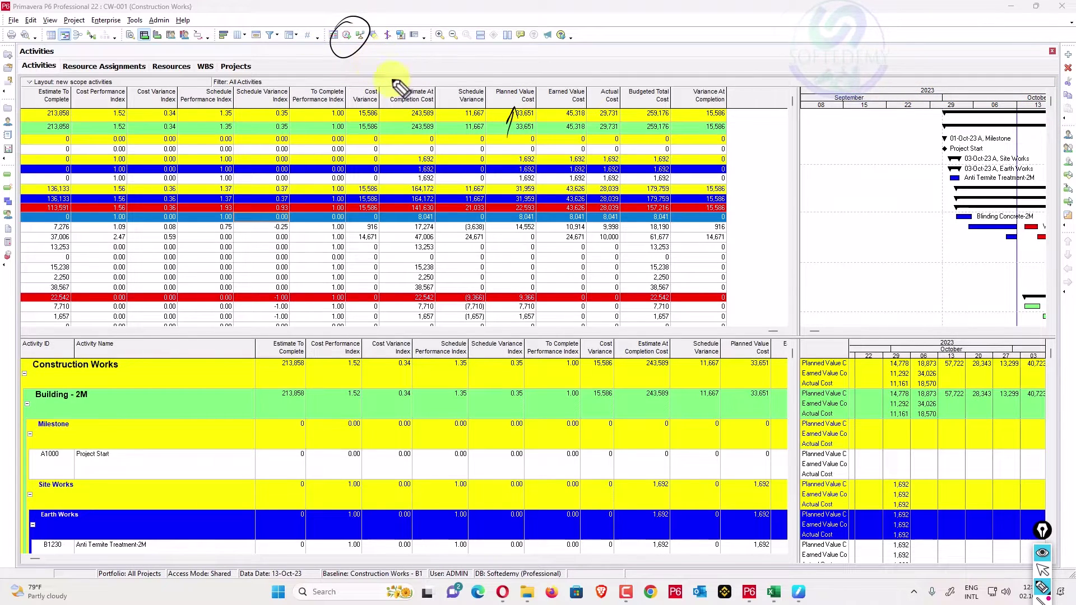
mouse_move(521, 96)
mouse_down()
mouse_move(507, 112)
mouse_move(516, 126)
mouse_up()
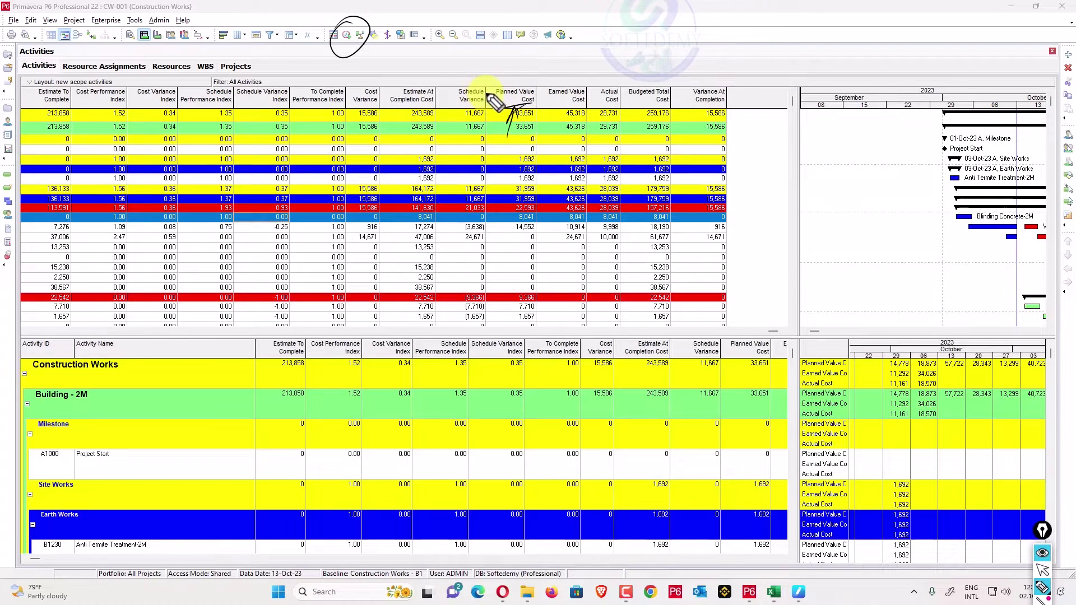
drag(519, 84, 530, 68)
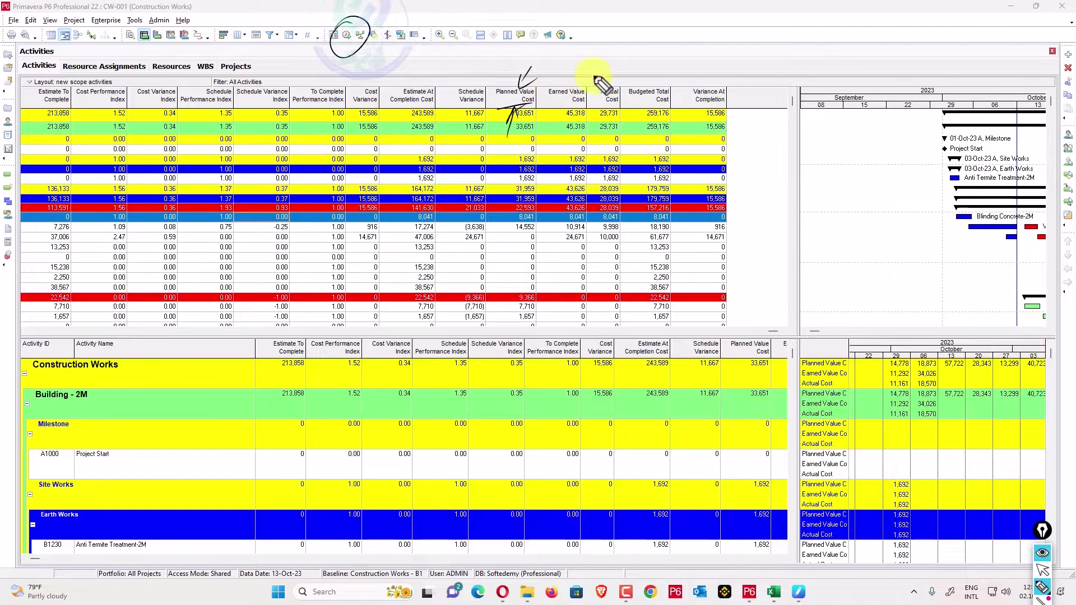
mouse_move(579, 75)
mouse_down()
mouse_move(571, 113)
mouse_move(577, 72)
mouse_up()
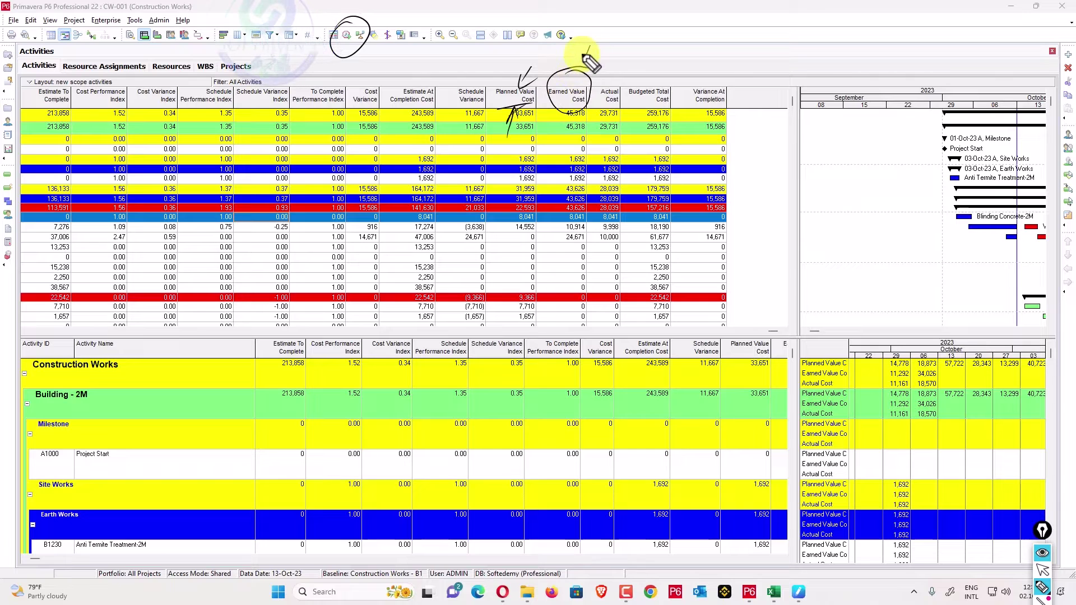
Annotate the cost columns with the abbreviations ACWP, BCWP and BCWS, and clear all the ink.
mouse_move(589, 35)
mouse_down()
mouse_move(584, 68)
mouse_move(618, 66)
mouse_move(661, 37)
mouse_move(700, 54)
mouse_move(722, 42)
mouse_move(757, 55)
mouse_move(781, 32)
mouse_up()
mouse_move(785, 43)
mouse_down()
mouse_move(790, 61)
mouse_move(796, 31)
mouse_move(817, 34)
mouse_move(828, 19)
mouse_up()
drag(751, 85, 800, 76)
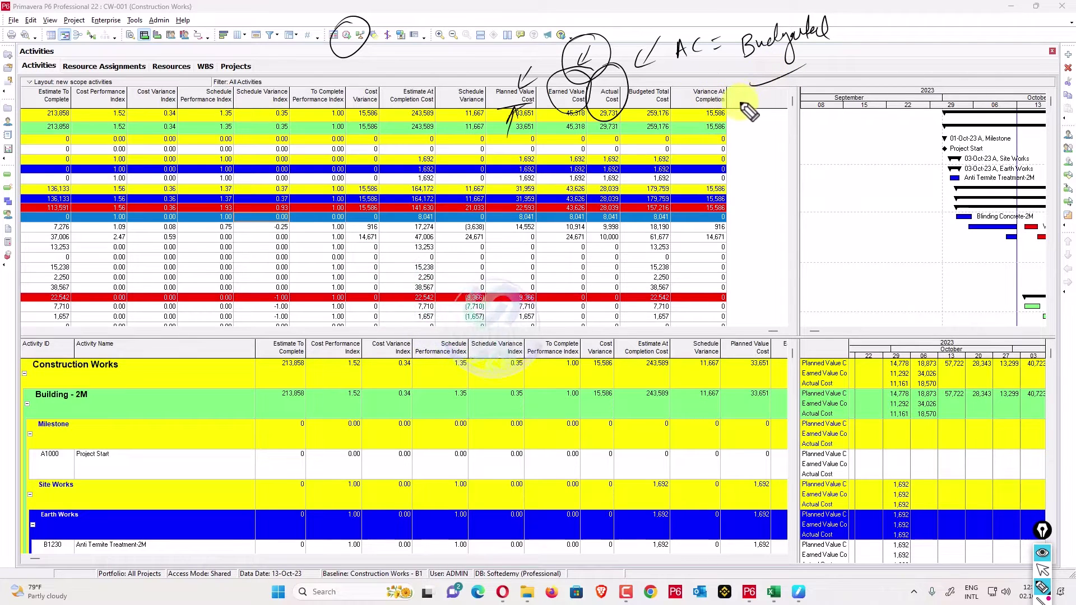
mouse_move(740, 115)
mouse_down()
mouse_move(753, 102)
mouse_move(781, 105)
mouse_up()
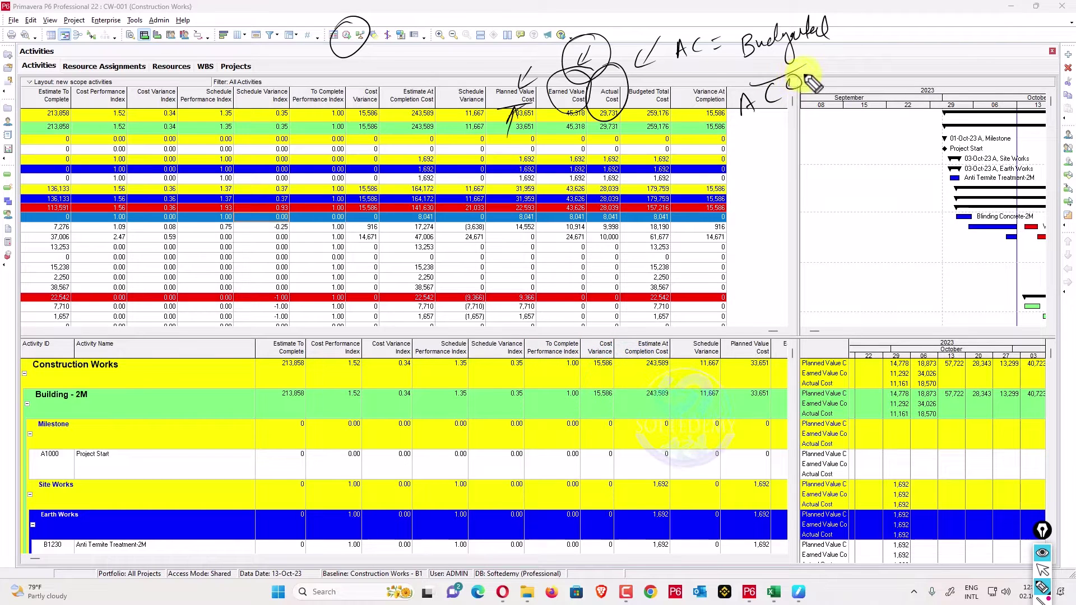
drag(814, 75, 867, 33)
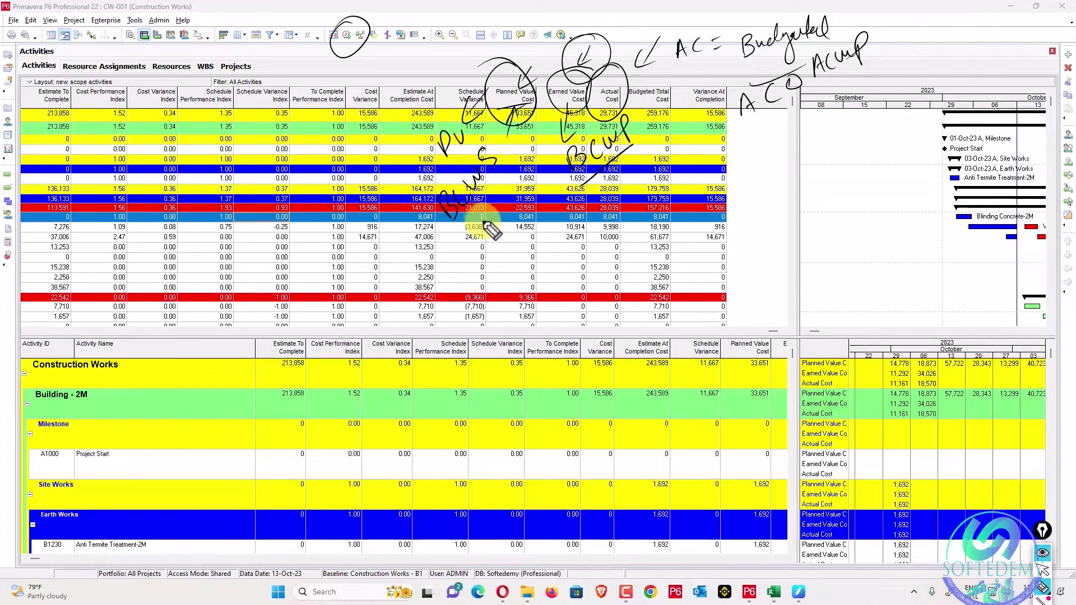
drag(462, 253, 483, 224)
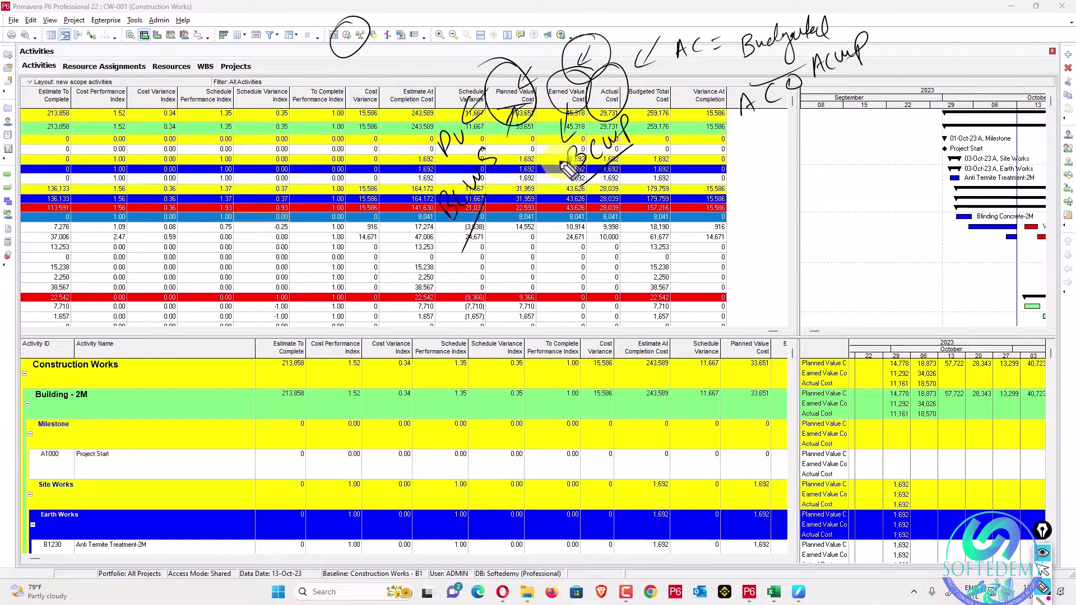
key(ctrl+shift+c)
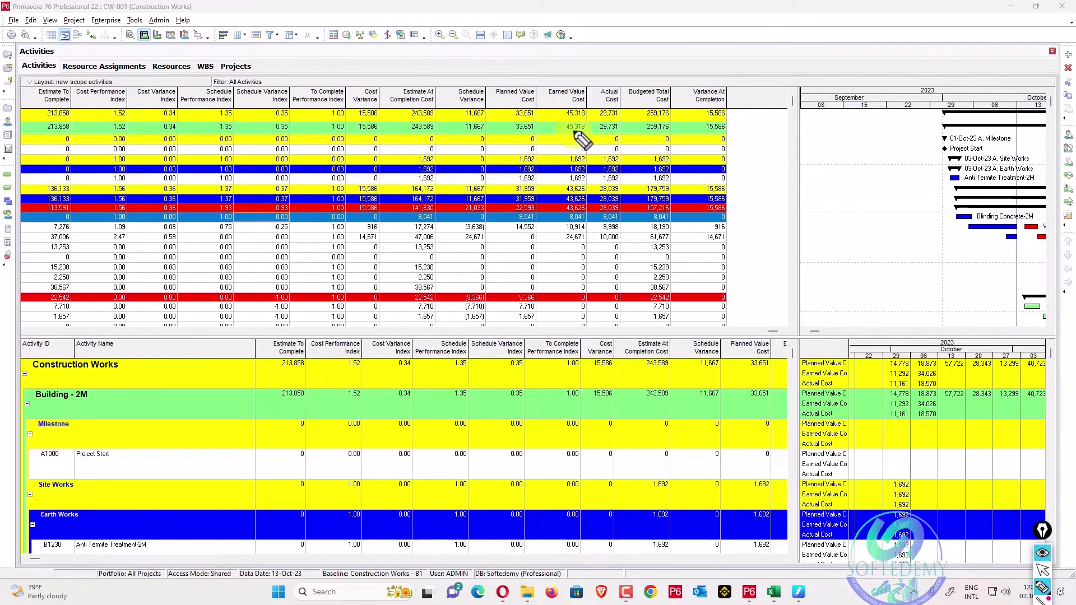
Annotate the Planned Value Cost heading with Schedule % and circle the Budgeted Total Cost heading with an arrow leading out.
mouse_move(535, 72)
mouse_down()
mouse_move(475, 101)
mouse_move(525, 107)
mouse_move(562, 66)
mouse_move(604, 47)
mouse_move(675, 42)
mouse_up()
drag(611, 84, 684, 54)
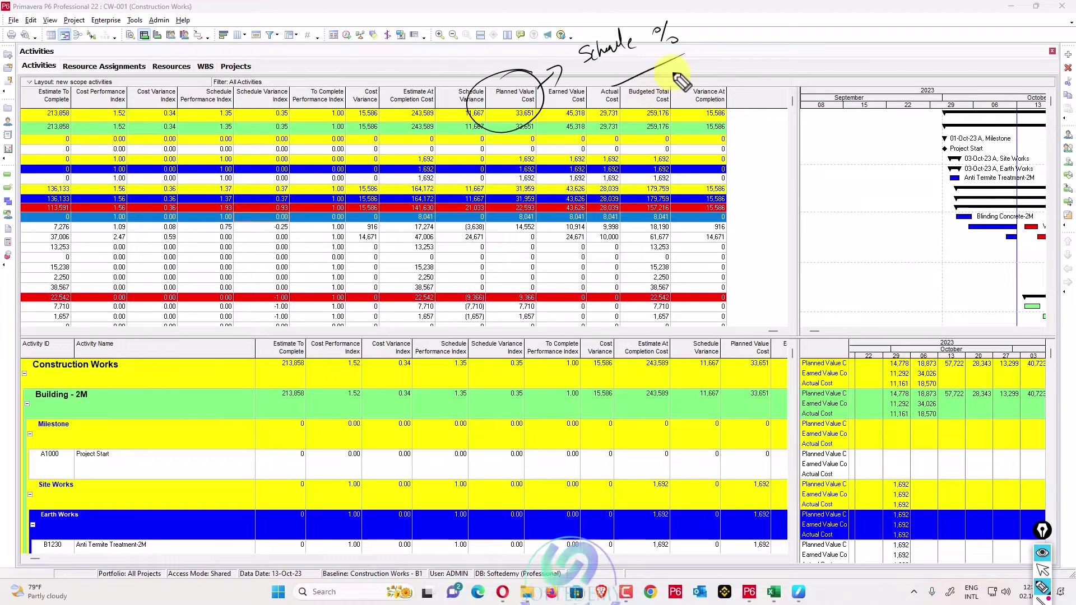
drag(632, 79, 640, 100)
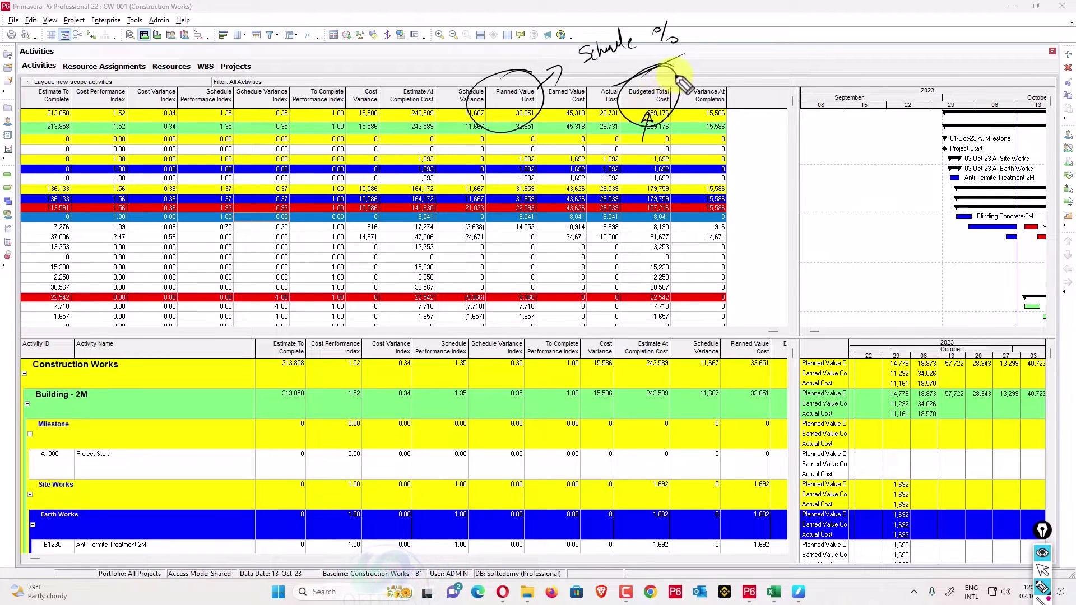
drag(677, 77, 701, 73)
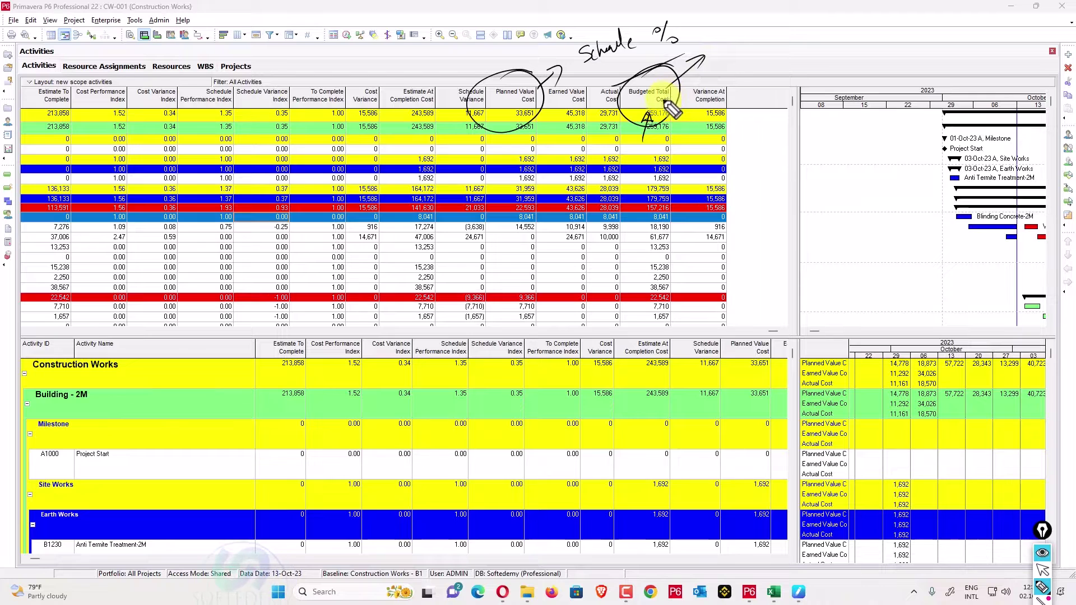
drag(673, 110, 652, 118)
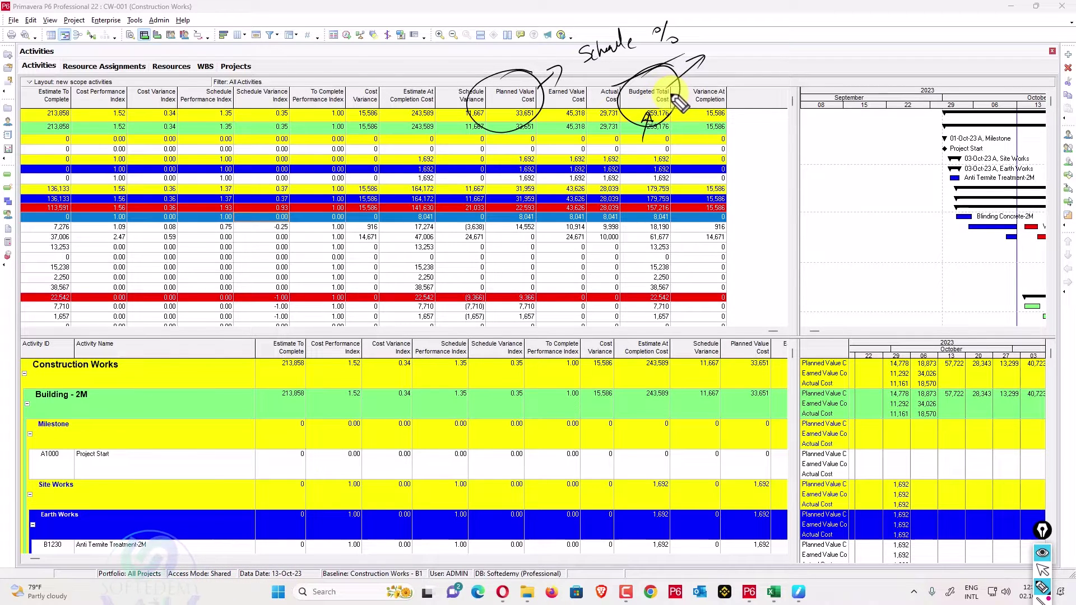
Handwrite BAC as Budget at Complete and the planned value formula BAC x Schedule %, and erase the ink.
mouse_move(727, 66)
mouse_down()
mouse_move(729, 49)
mouse_move(738, 67)
mouse_move(773, 52)
mouse_up()
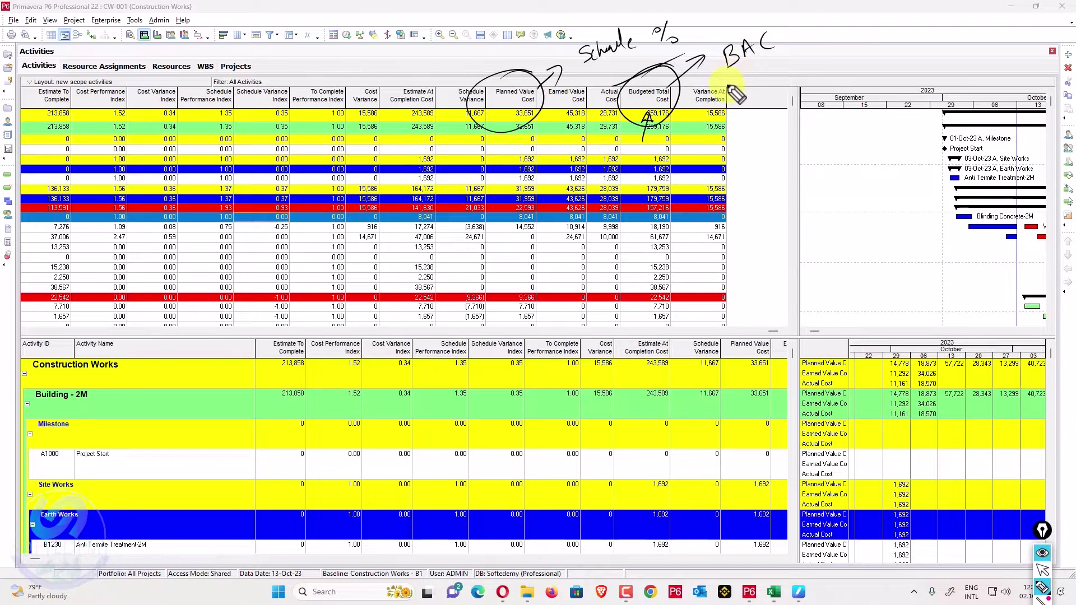
mouse_move(735, 90)
mouse_down()
mouse_move(744, 78)
mouse_move(781, 76)
mouse_move(788, 56)
mouse_move(855, 35)
mouse_move(887, 48)
mouse_move(907, 21)
mouse_up()
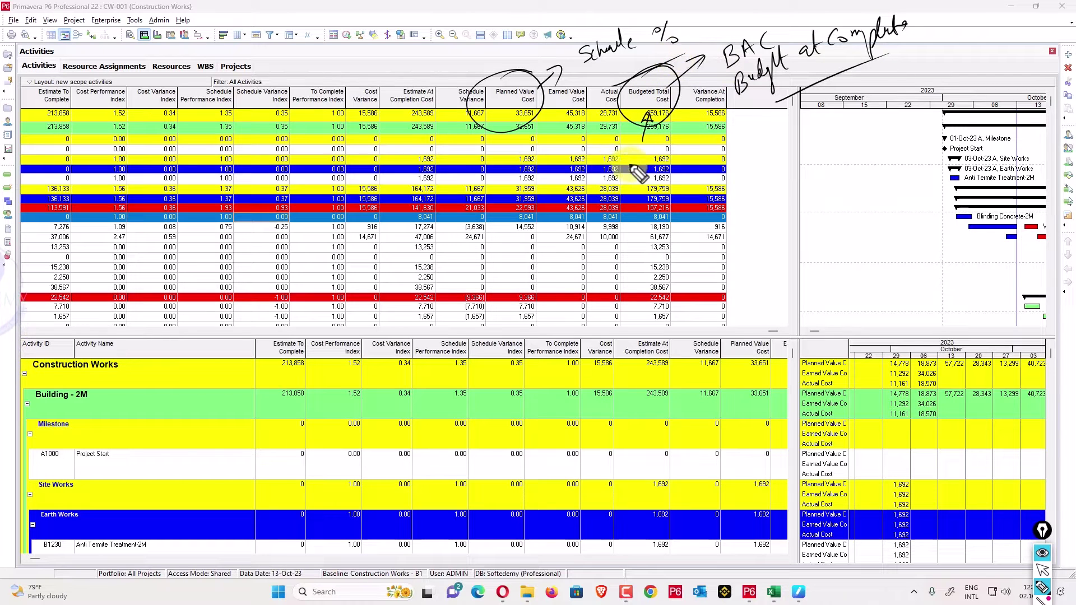
mouse_move(737, 122)
mouse_down()
mouse_move(745, 139)
mouse_move(784, 131)
mouse_up()
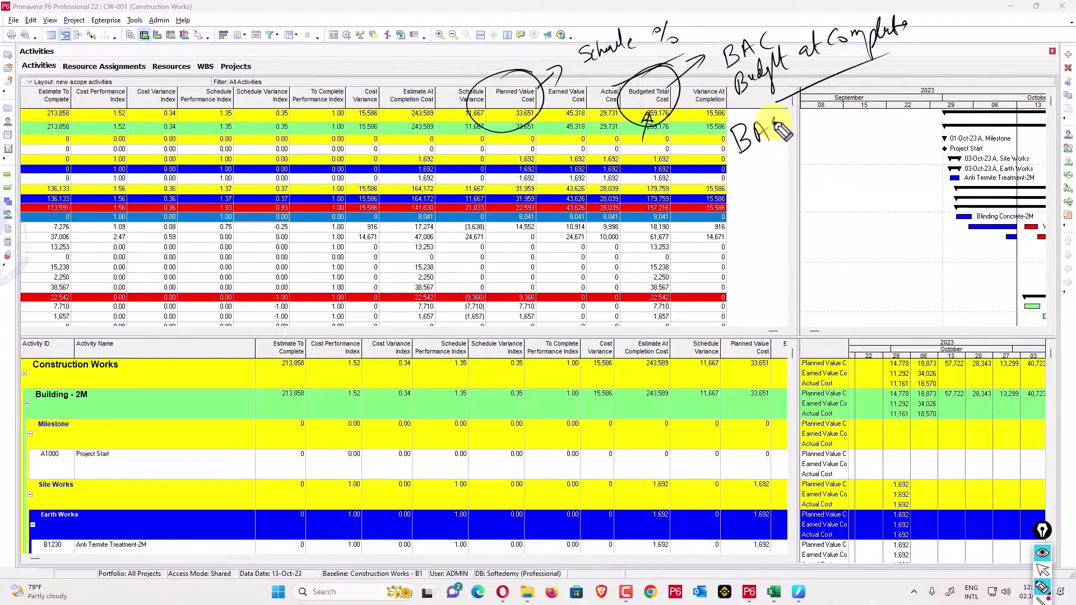
drag(817, 100, 853, 104)
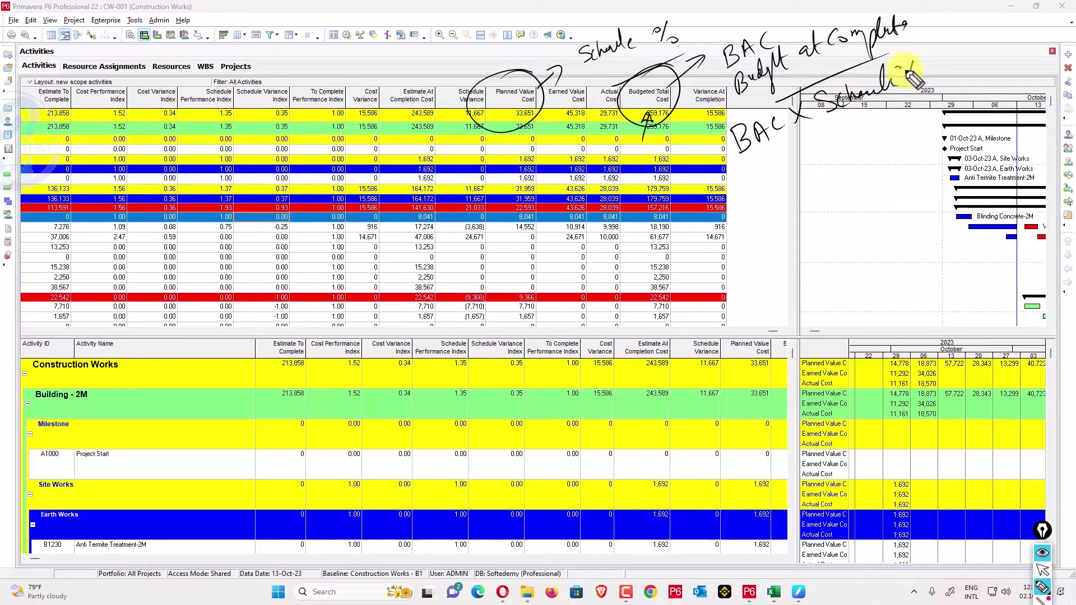
drag(785, 163, 817, 160)
drag(763, 199, 758, 210)
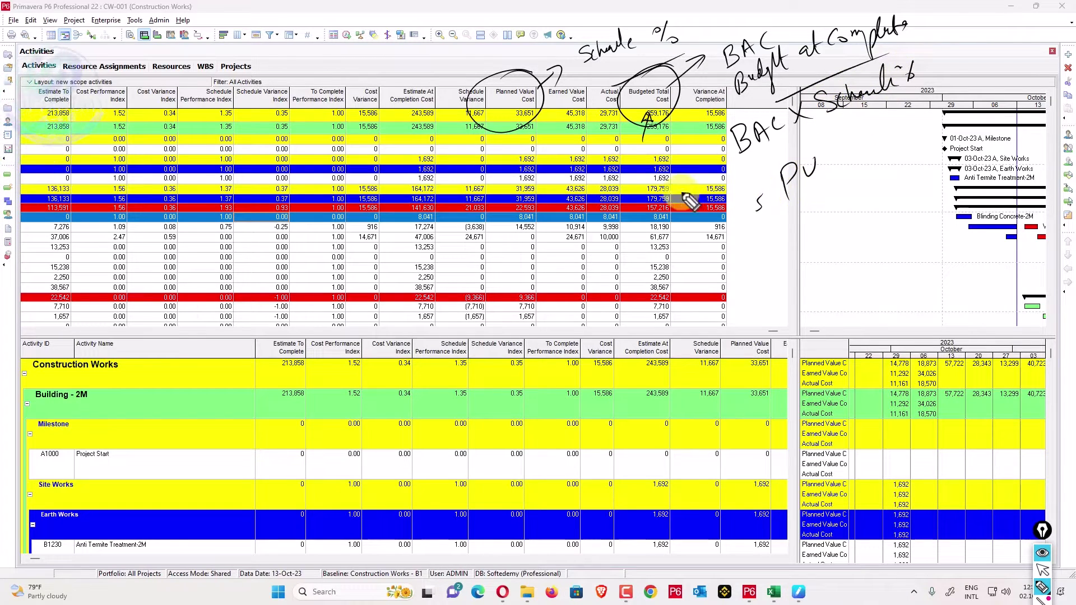
mouse_move(517, 109)
mouse_down()
mouse_move(502, 128)
mouse_move(524, 118)
mouse_move(503, 143)
mouse_up()
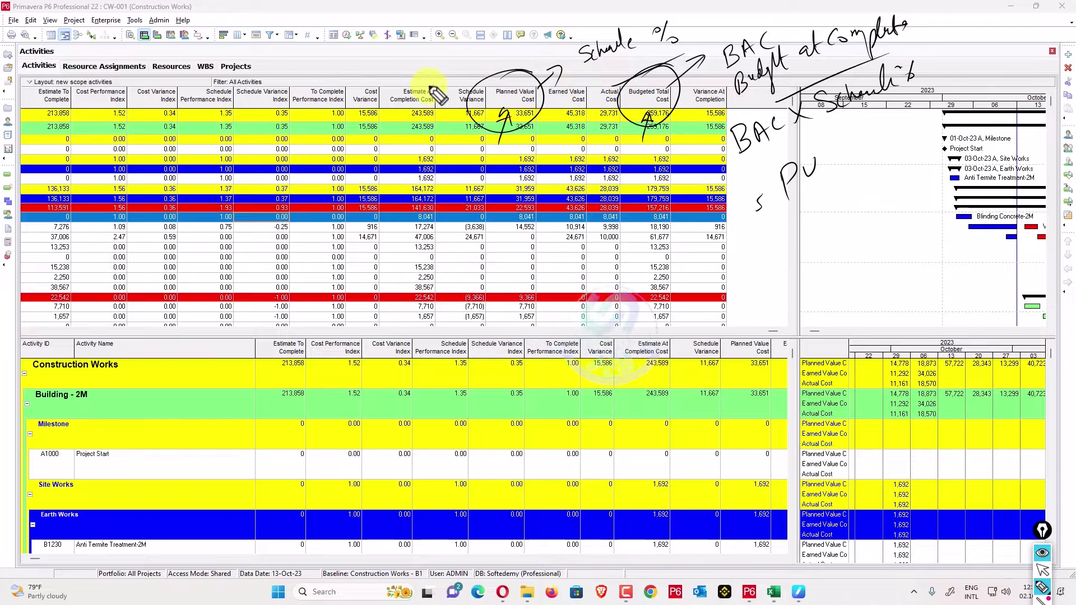
drag(394, 48, 399, 78)
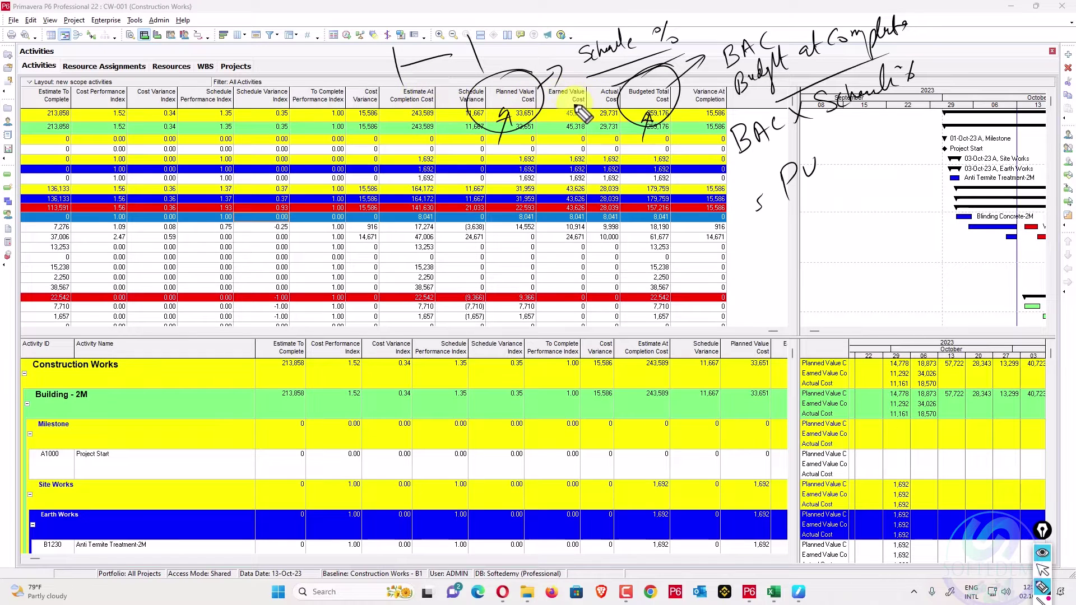
key(e)
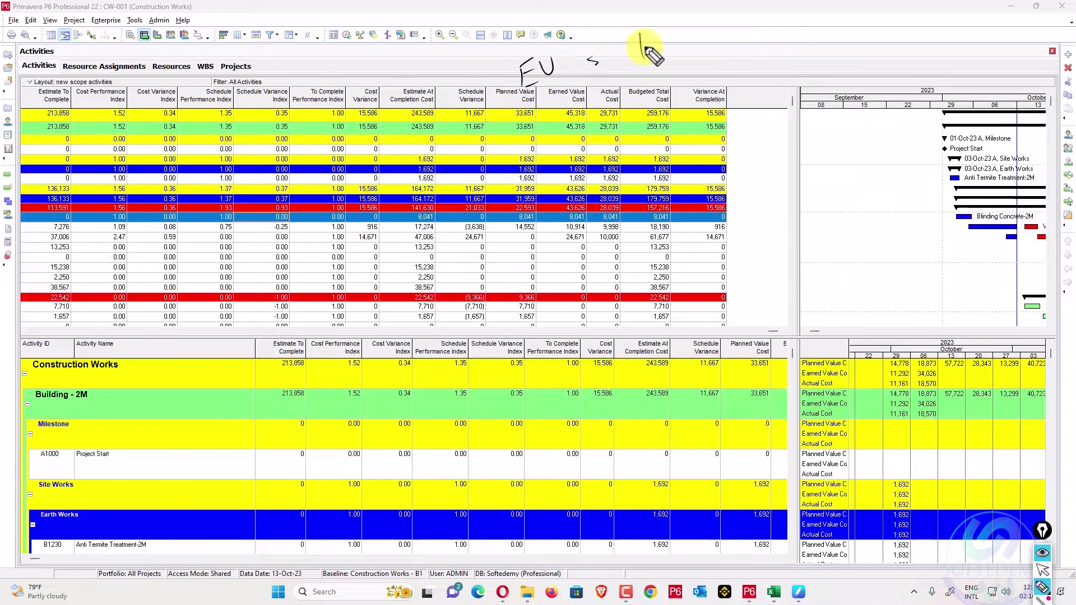
Handwrite the earned value formula EV = Performance % Complete x BAC, add Cost % x BAC, and erase the ink.
drag(667, 54, 680, 54)
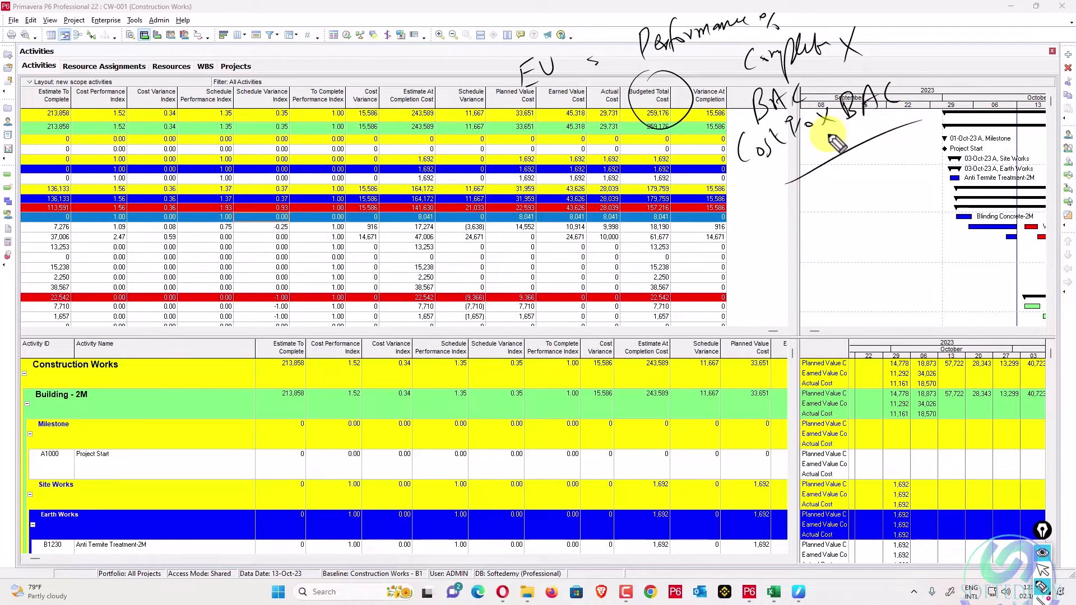
key(e)
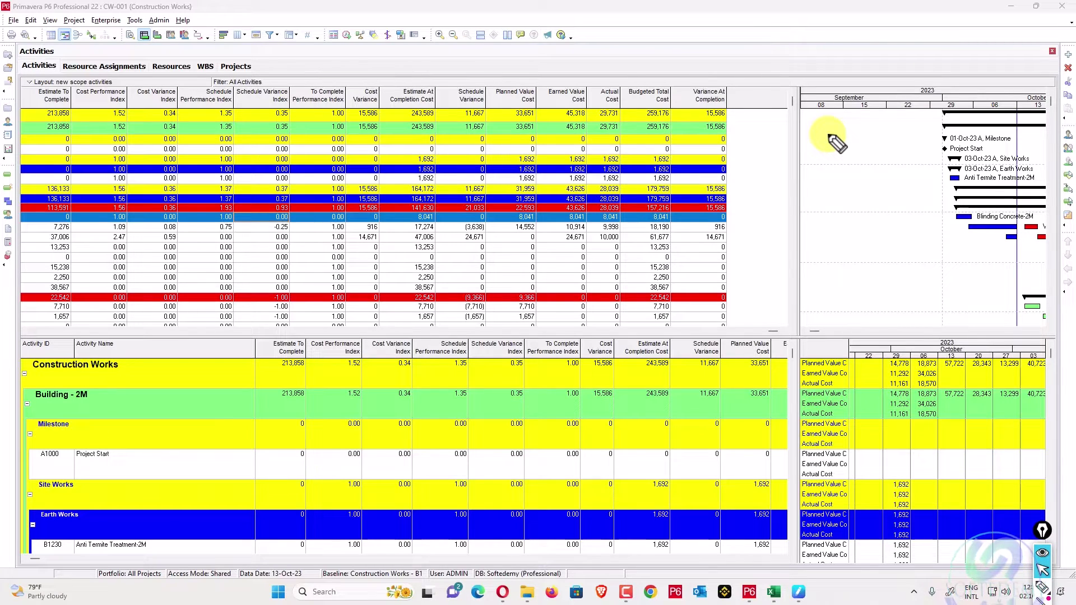
Add the Cost % Complete column to the activity table from the Percent Completes options.
right_click(751, 98)
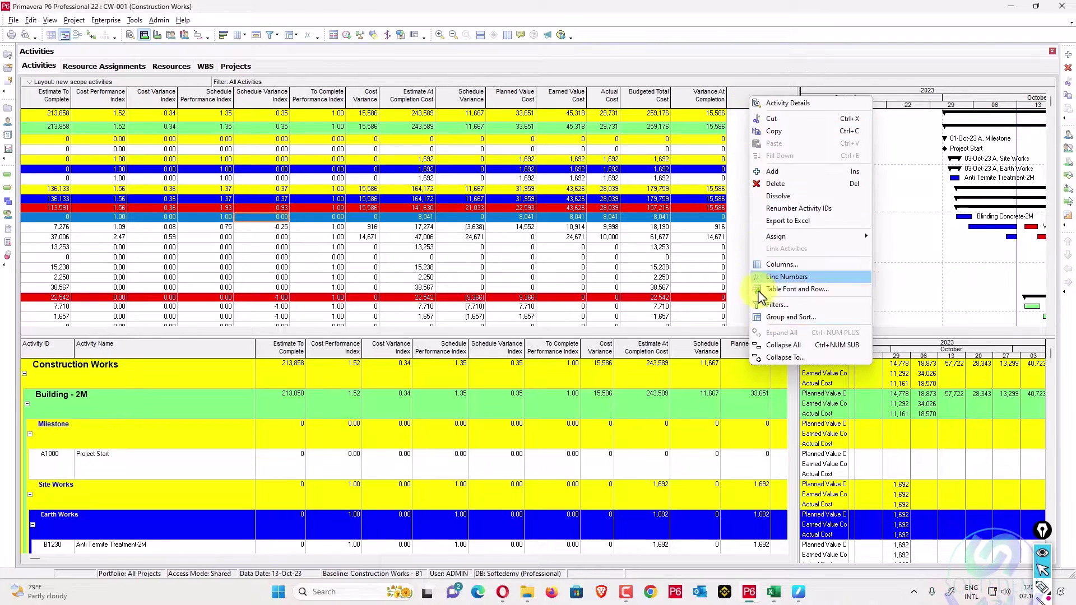
click(781, 264)
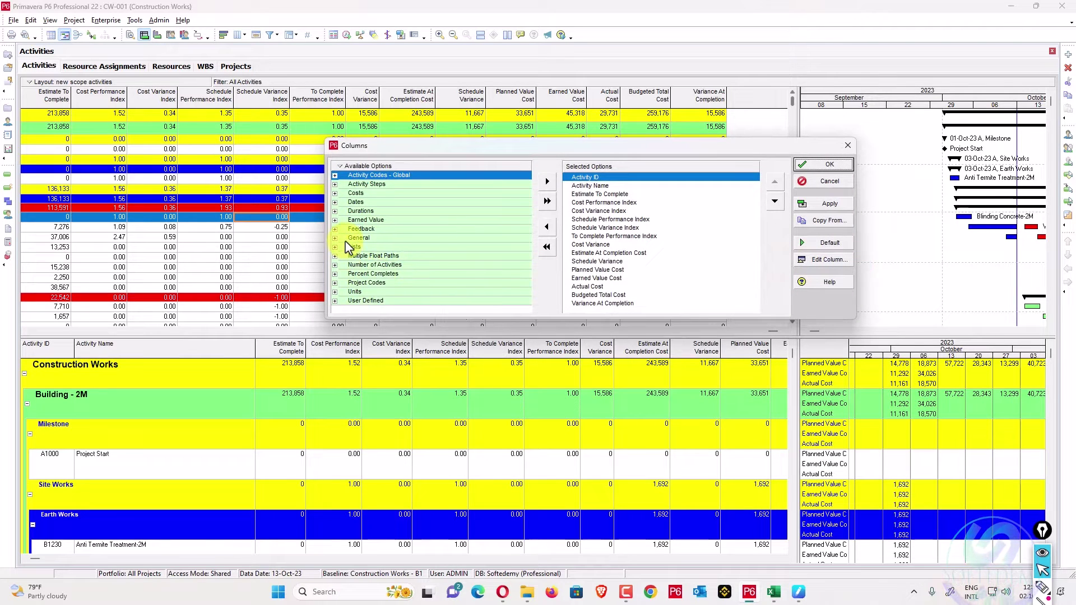
click(335, 274)
scroll(385, 240, down, 5)
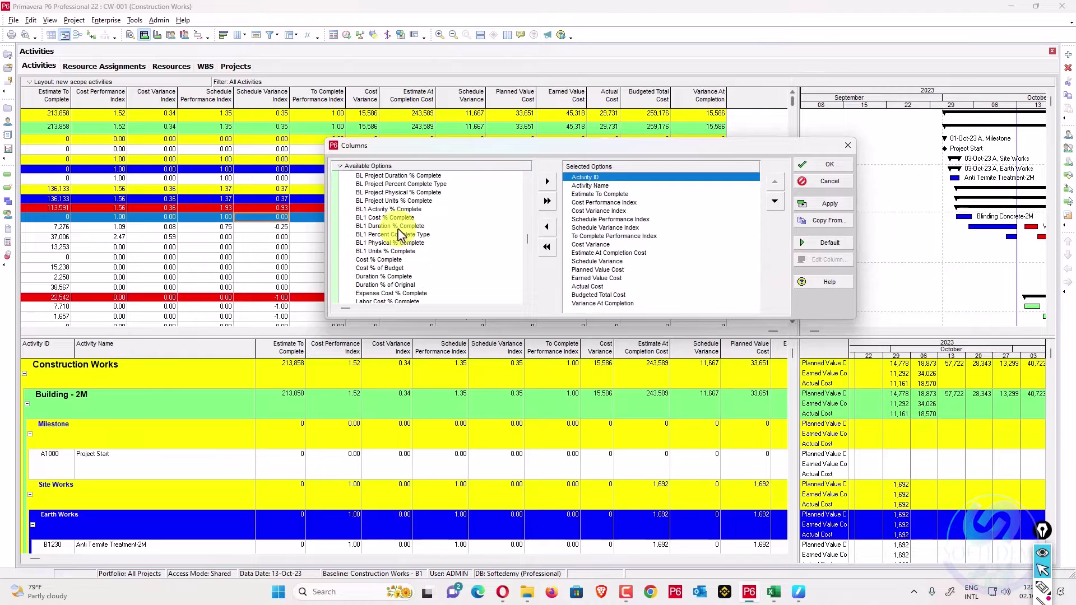
click(386, 236)
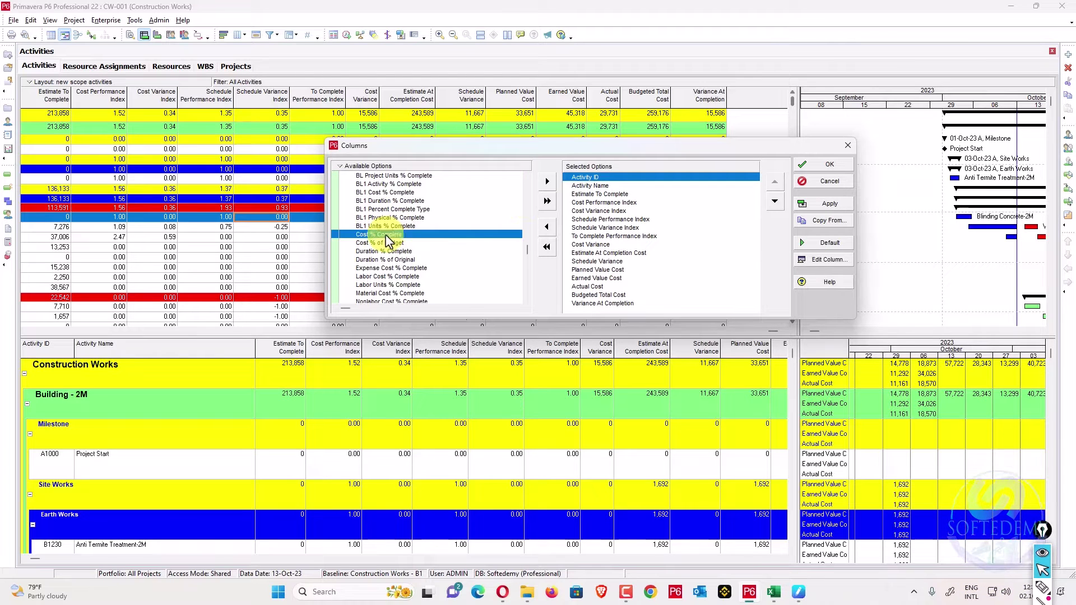
click(547, 181)
Add the Performance % Complete and Schedule % Complete columns after Cost % Complete and apply the column selection.
scroll(395, 259, down, 2)
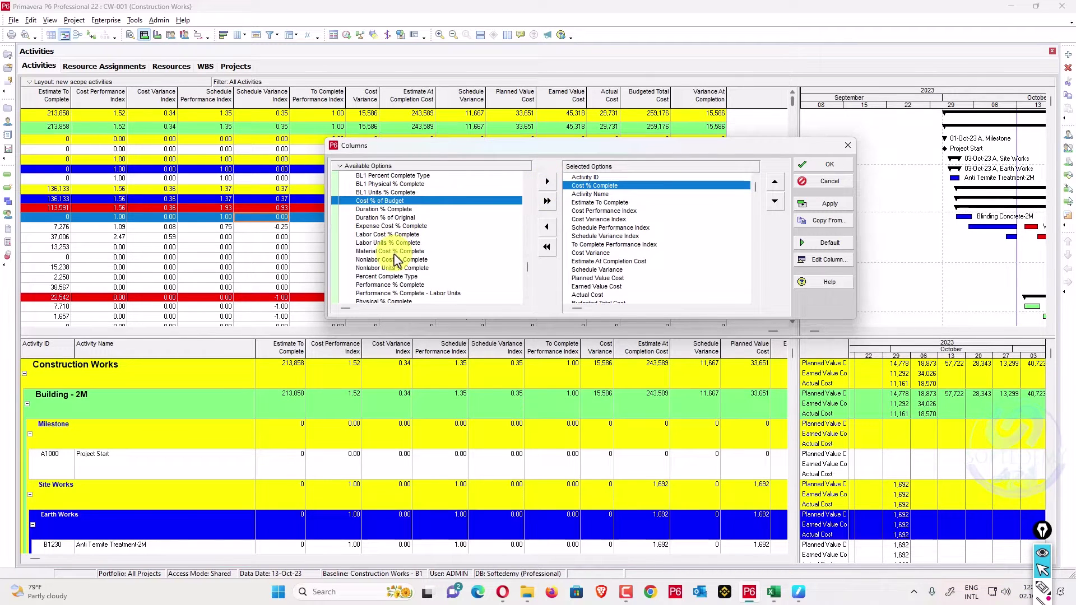
scroll(397, 260, down, 1)
click(398, 268)
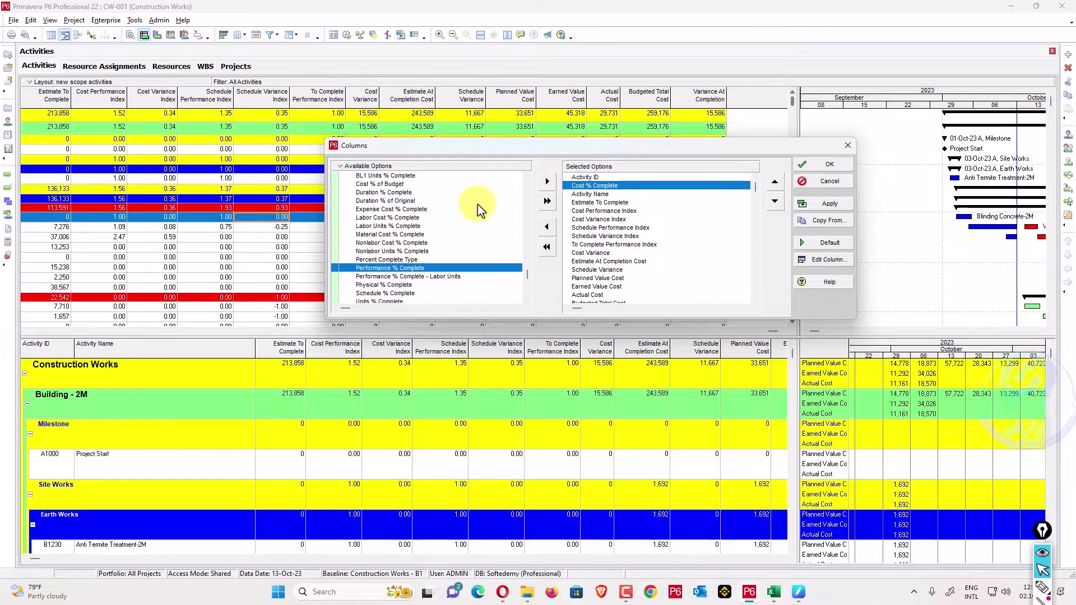
click(548, 189)
click(395, 285)
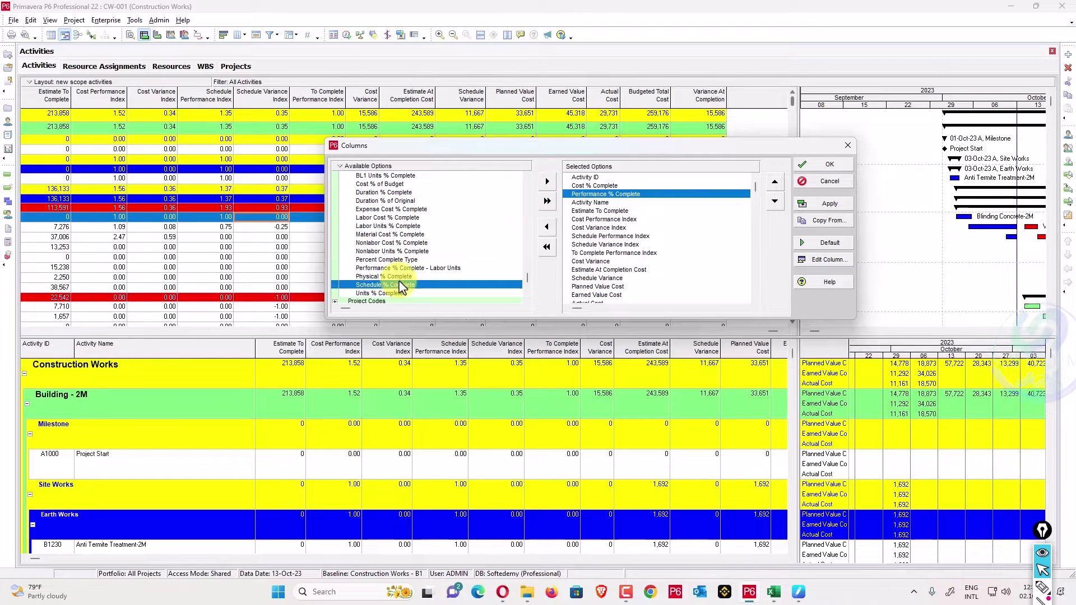
click(548, 189)
click(829, 203)
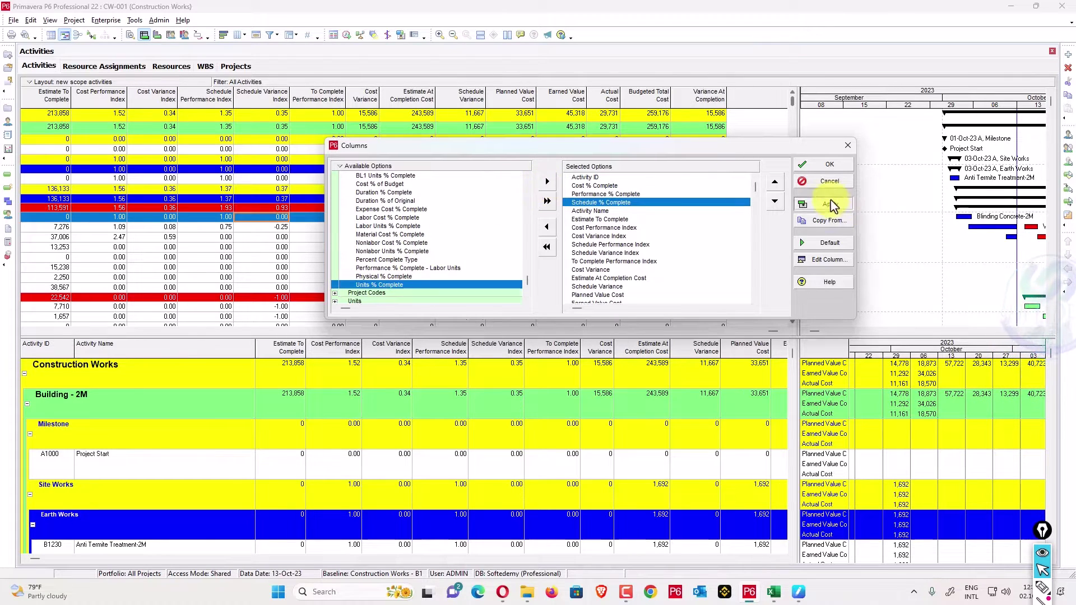
Accept the column selection and widen the activity table over the Gantt chart until the Earned Value and Actual Cost columns are in view.
click(829, 164)
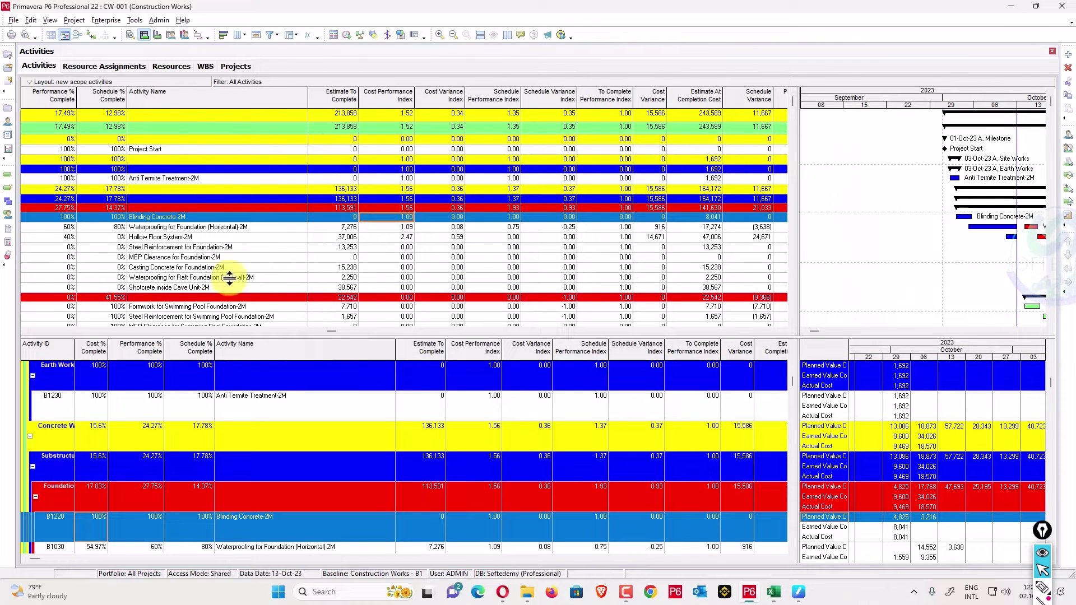
drag(332, 331, 39, 333)
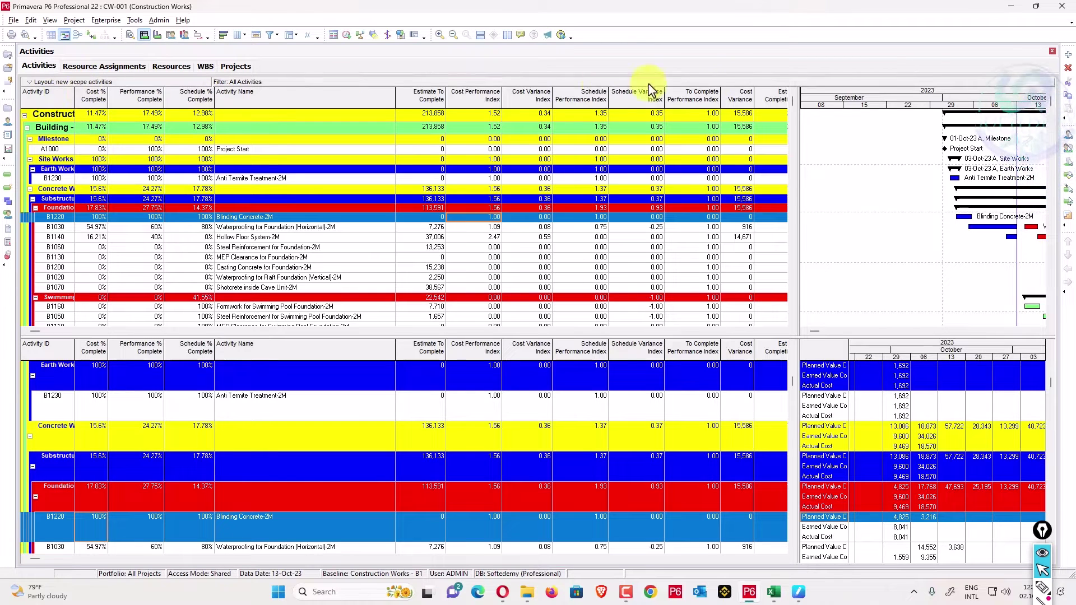
drag(805, 119, 1025, 115)
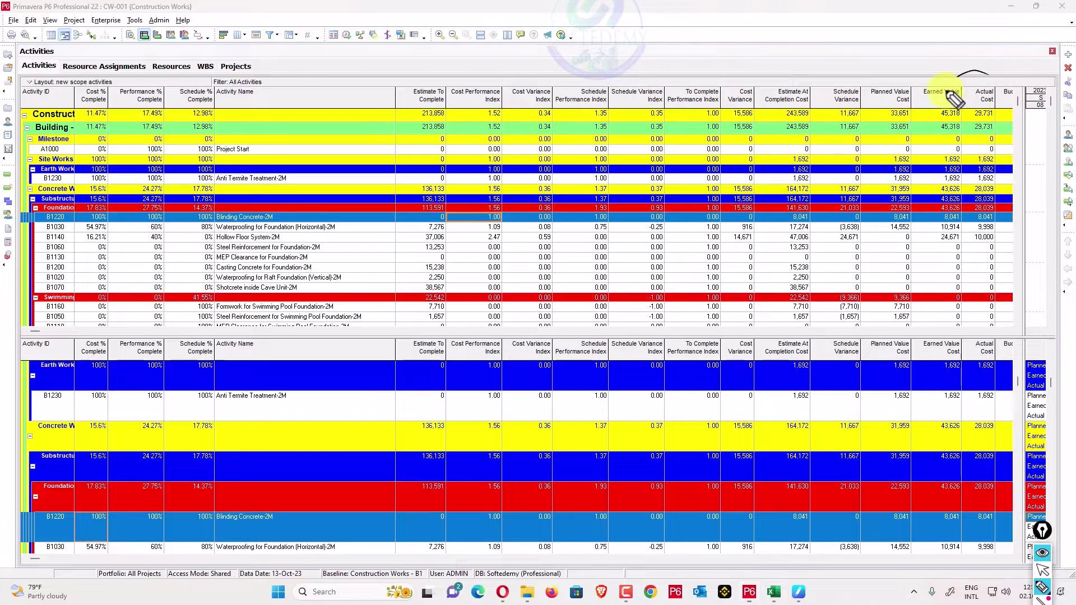
Circle the Actual Cost and Cost % Complete column headers of the activity table in ink.
drag(989, 75, 978, 73)
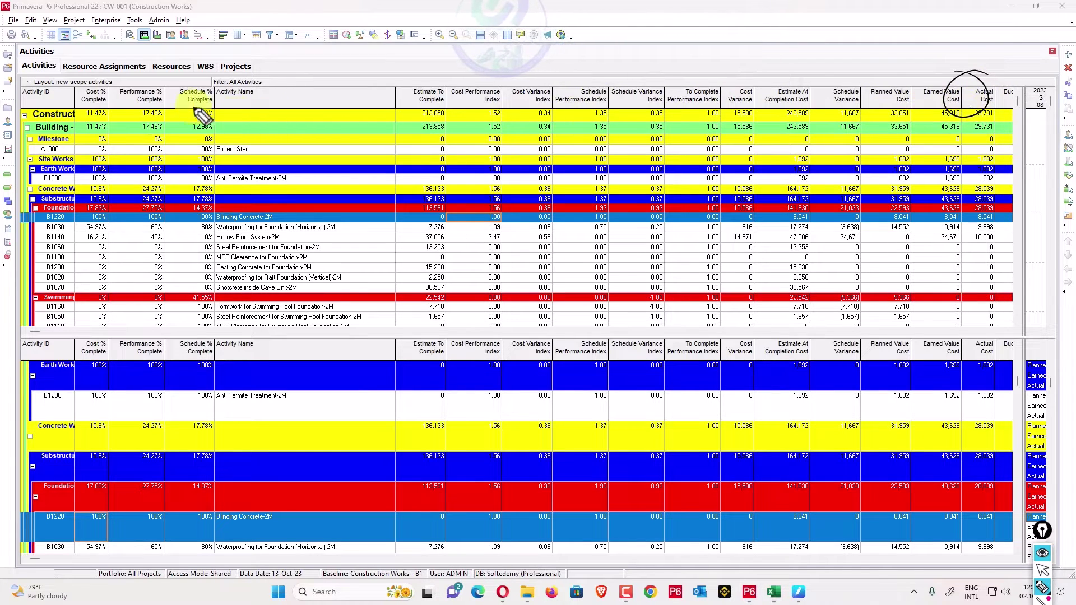
mouse_move(112, 61)
mouse_down()
mouse_move(79, 106)
mouse_move(121, 63)
mouse_up()
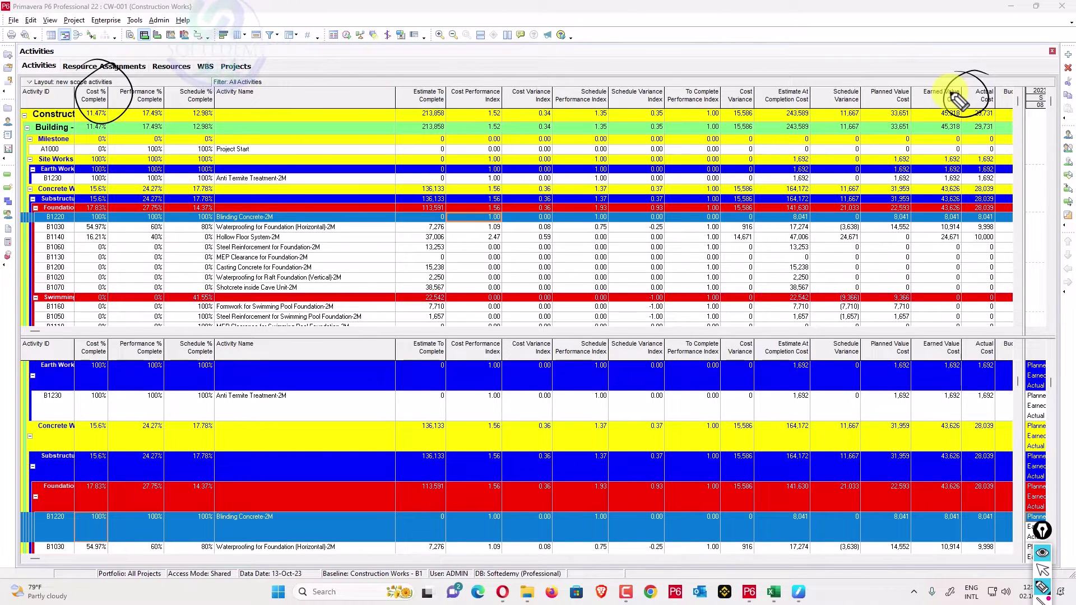
click(1043, 569)
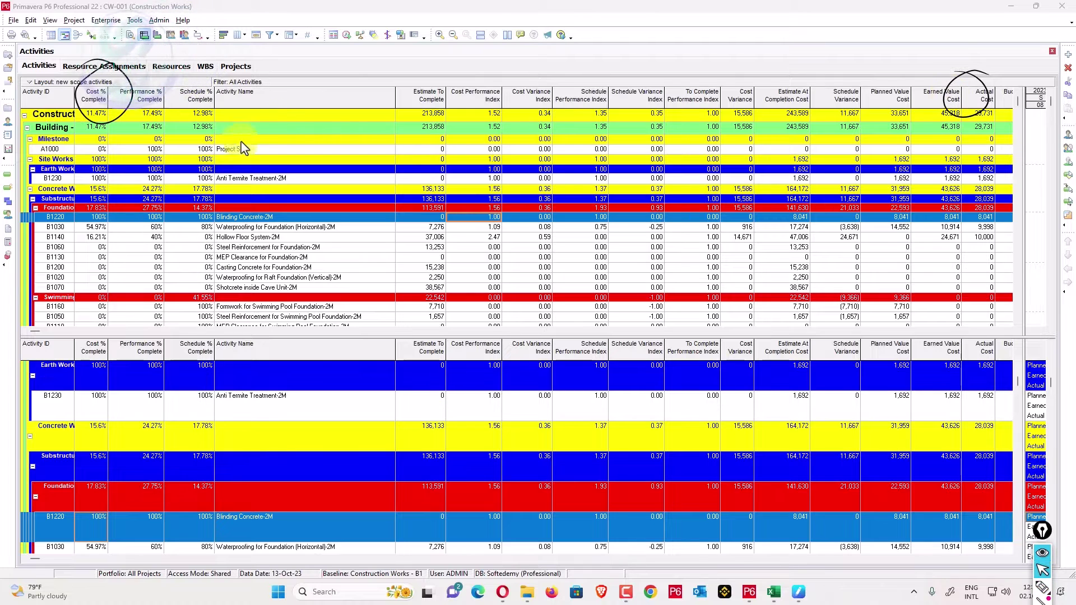
Narrow the Schedule % Complete column, widen the activity table to reveal Budgeted Total Cost, and erase the ink.
drag(213, 102, 198, 101)
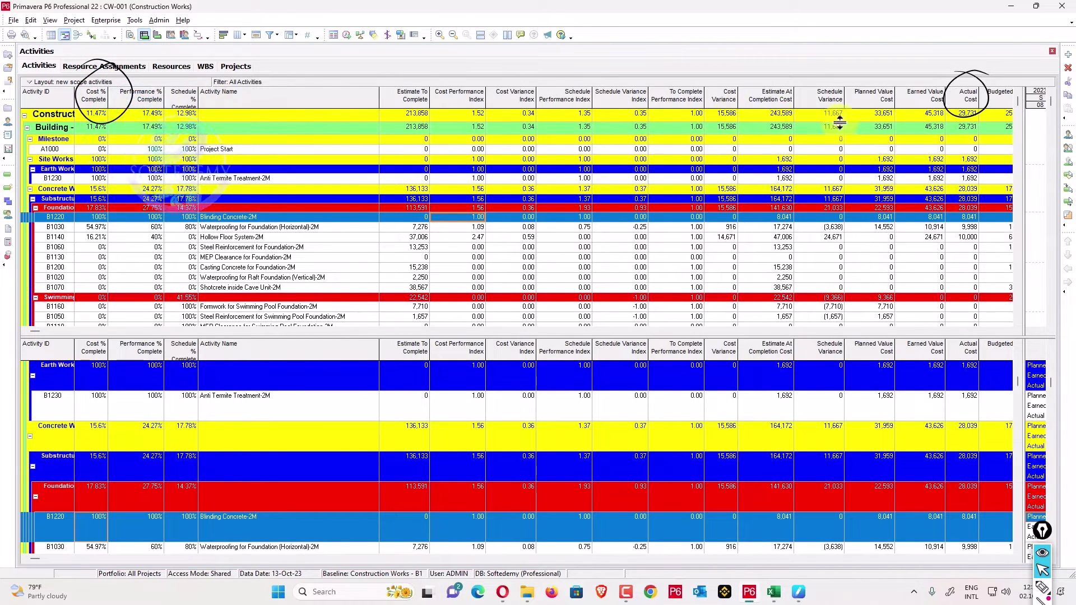
drag(1025, 140, 1036, 142)
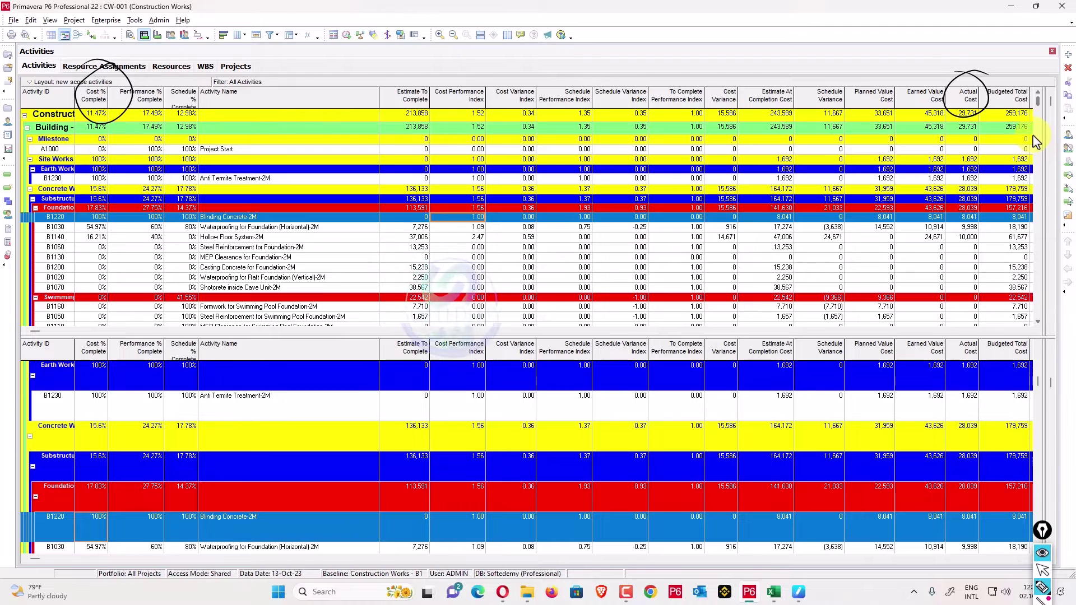
click(428, 167)
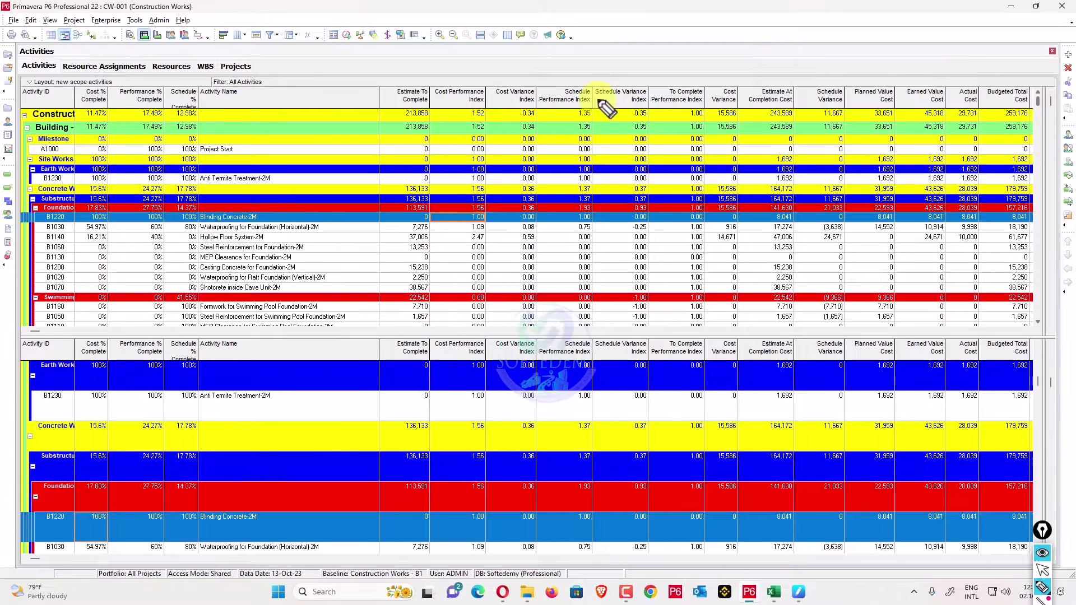
Circle Budgeted Total Cost, Cost % Complete and Actual Cost, and handwrite AC, Physical, Duration, Unit and PMS above the table.
drag(1031, 100, 964, 68)
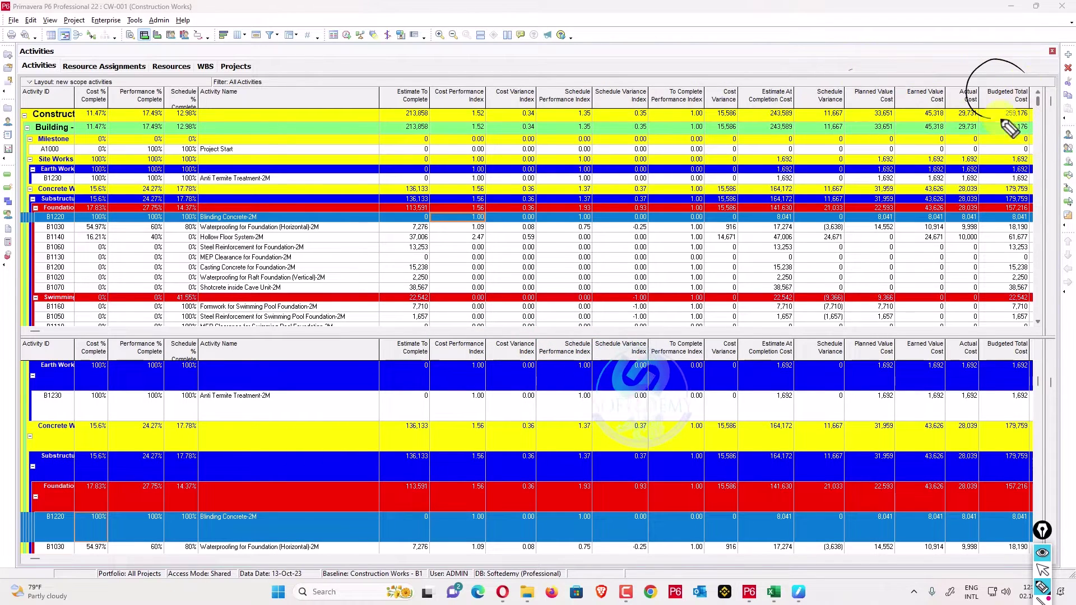
drag(112, 91, 120, 79)
mouse_move(959, 70)
mouse_down()
mouse_move(945, 56)
mouse_move(959, 56)
mouse_up()
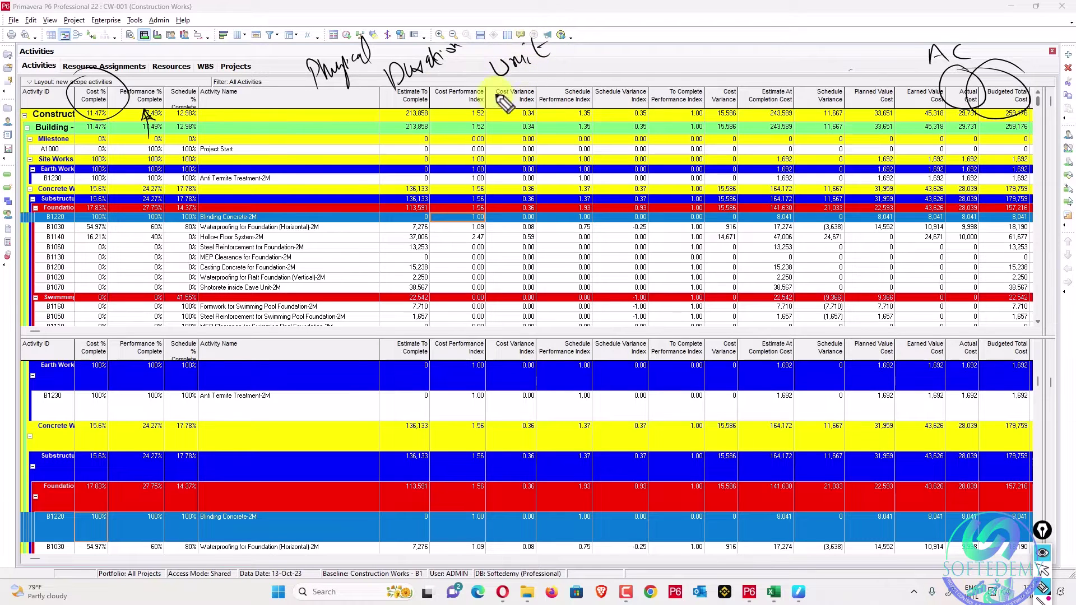
drag(649, 35, 622, 52)
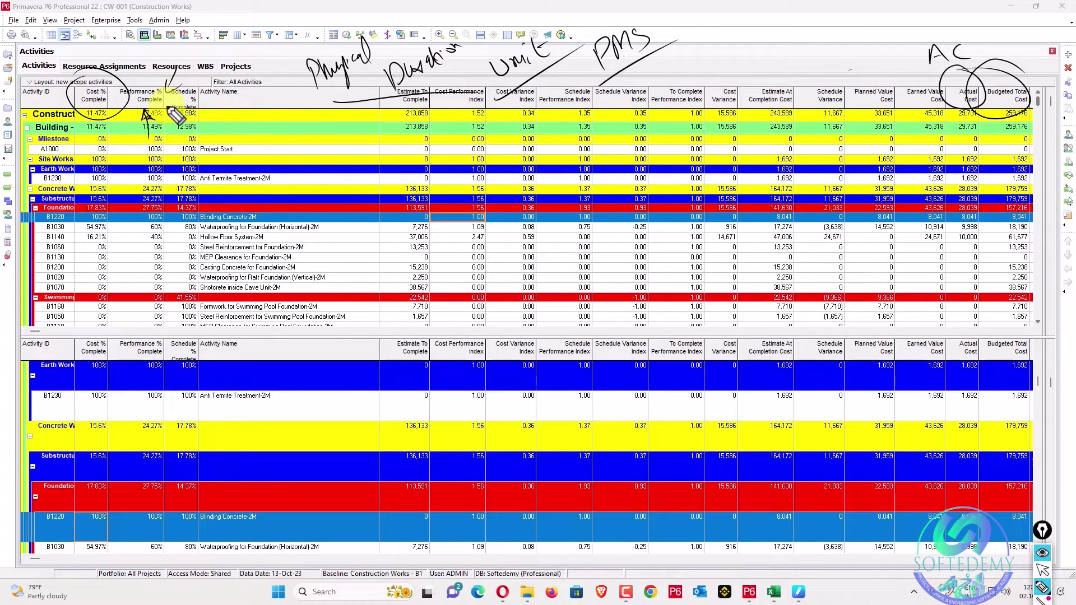
Circle the Schedule % Complete header, handwrite and underline Duration beside it, and underline the percent complete columns.
drag(168, 84, 171, 115)
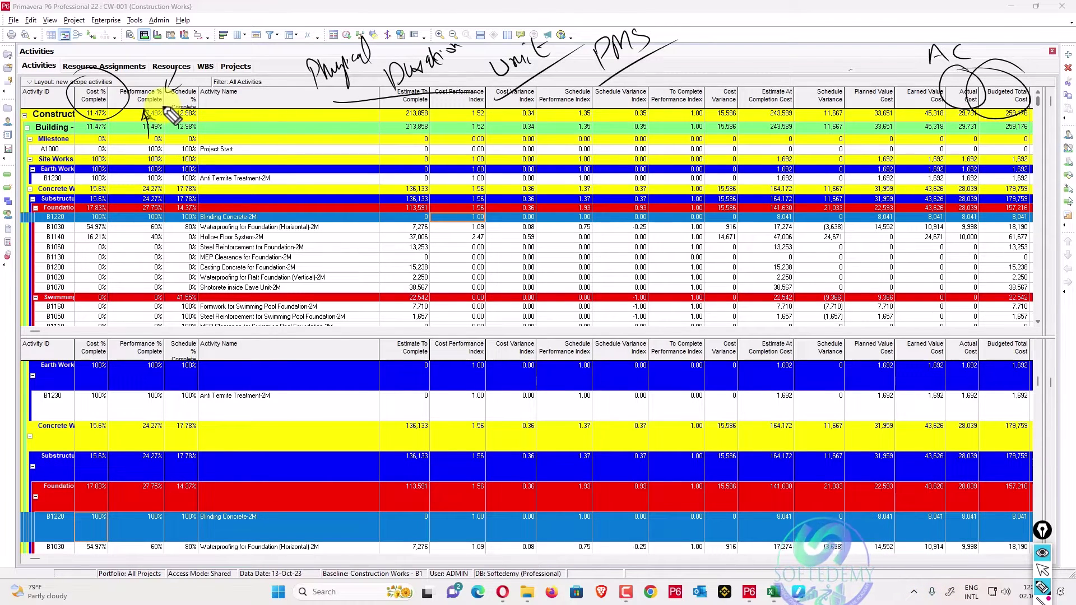
drag(171, 115, 182, 113)
mouse_move(188, 61)
mouse_down()
mouse_move(176, 137)
mouse_move(223, 84)
mouse_up()
mouse_move(231, 143)
mouse_down()
mouse_move(242, 125)
mouse_move(277, 140)
mouse_move(300, 134)
mouse_move(336, 104)
mouse_up()
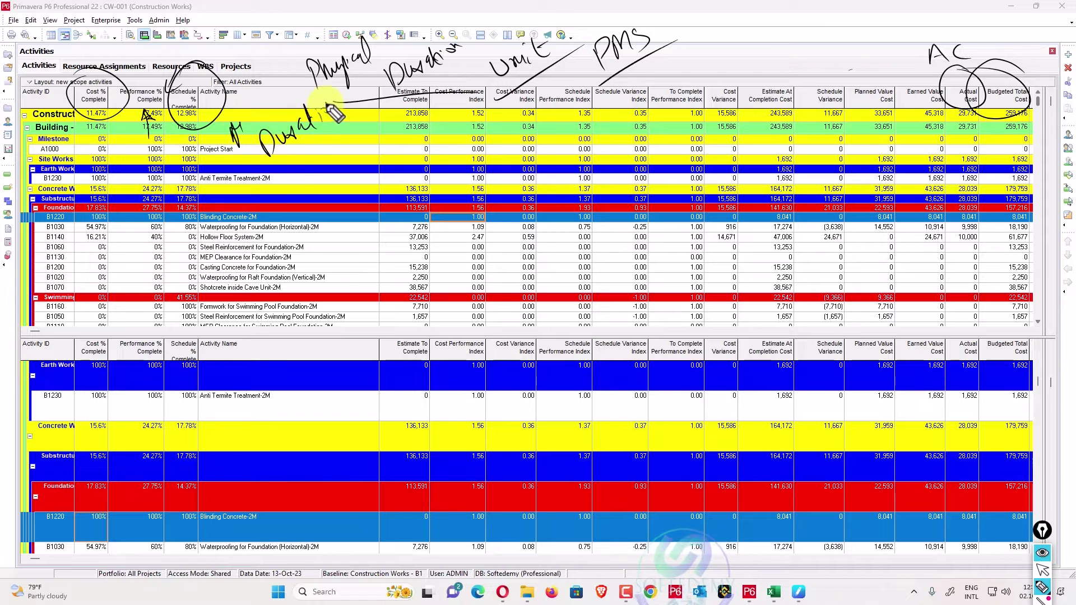
drag(283, 180, 364, 113)
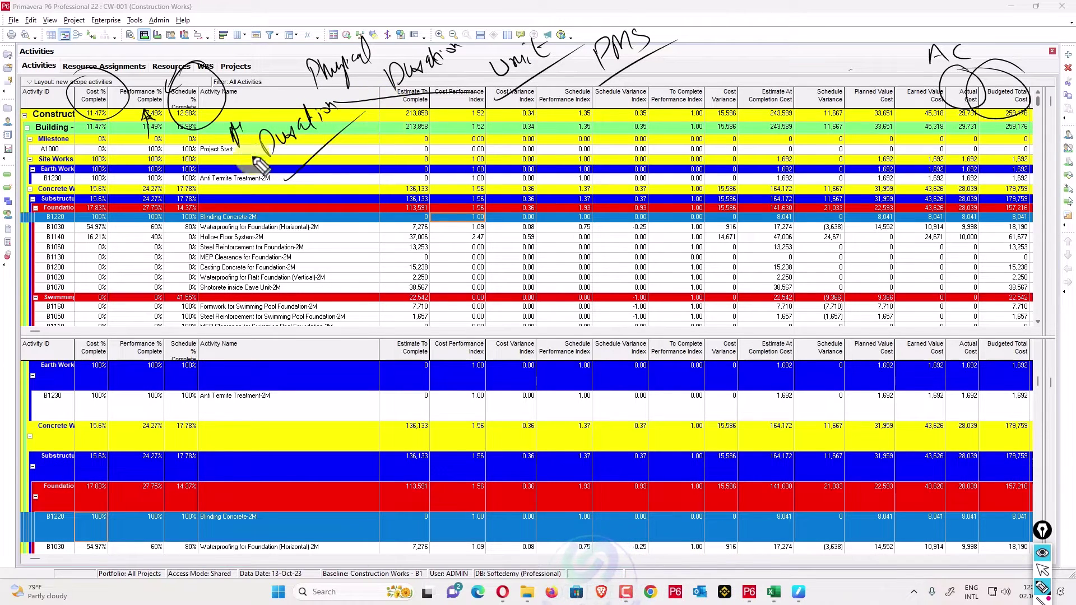
drag(83, 133, 167, 126)
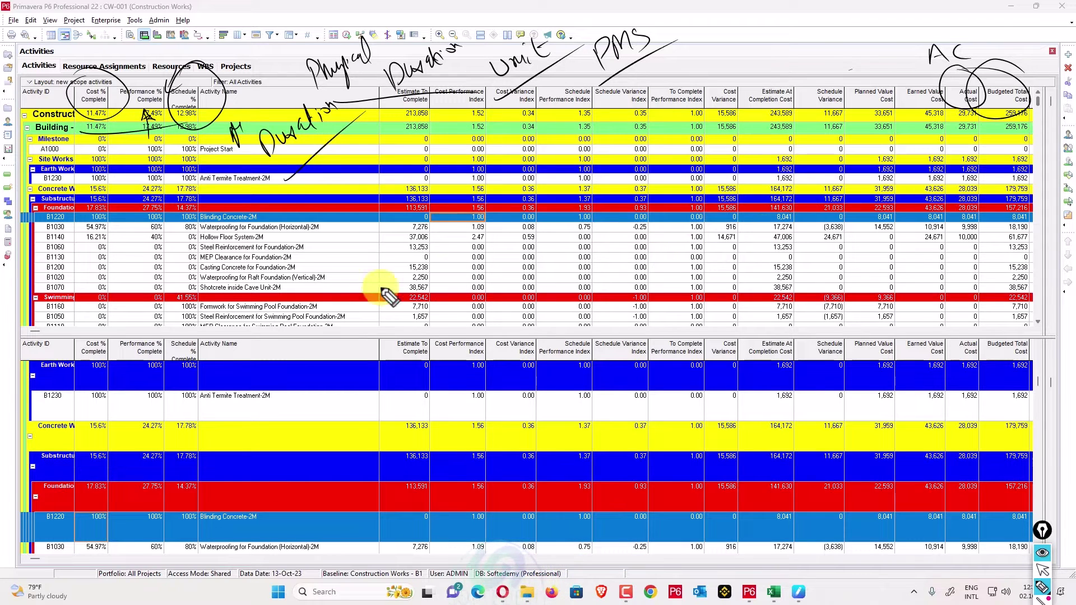
Underline Blinding Concrete-2M, circle planned value, earned value and performance percent cells in the Foundation rows, and underline the project's earned value.
drag(200, 217, 287, 213)
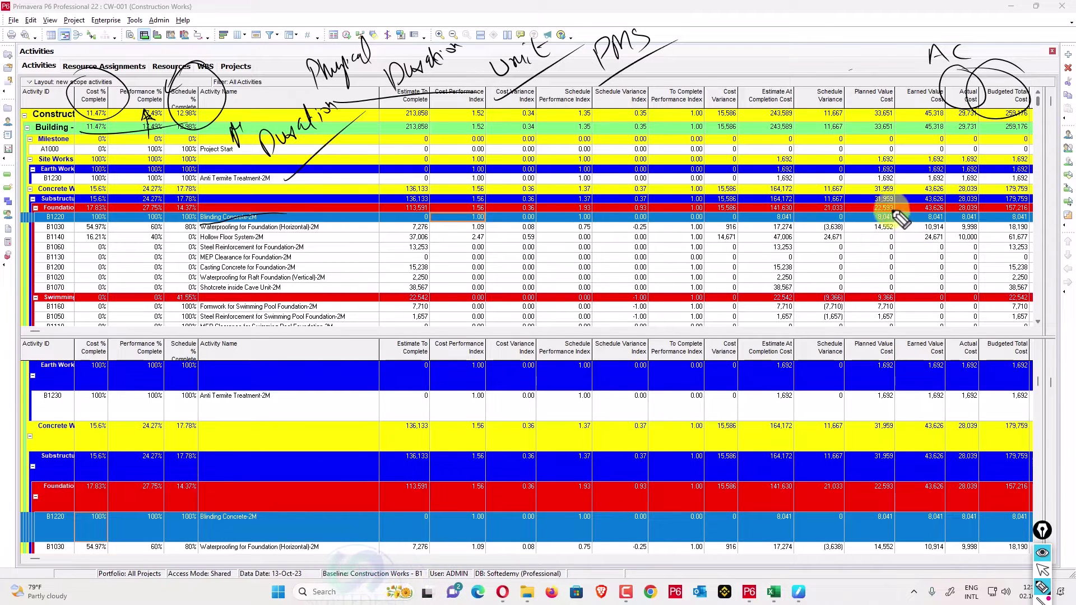
drag(904, 210, 906, 212)
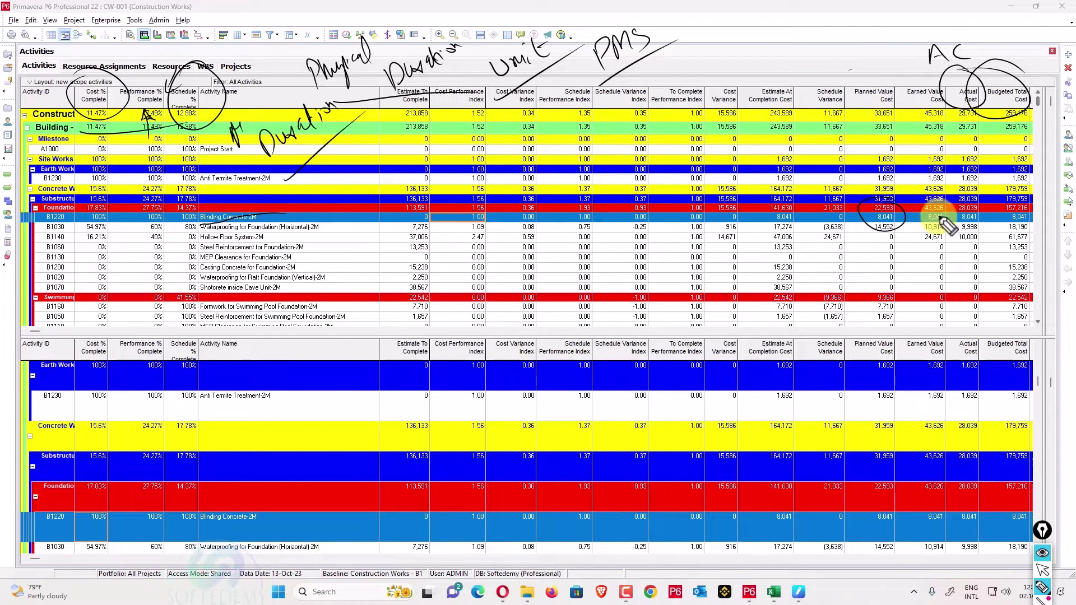
drag(939, 212, 924, 217)
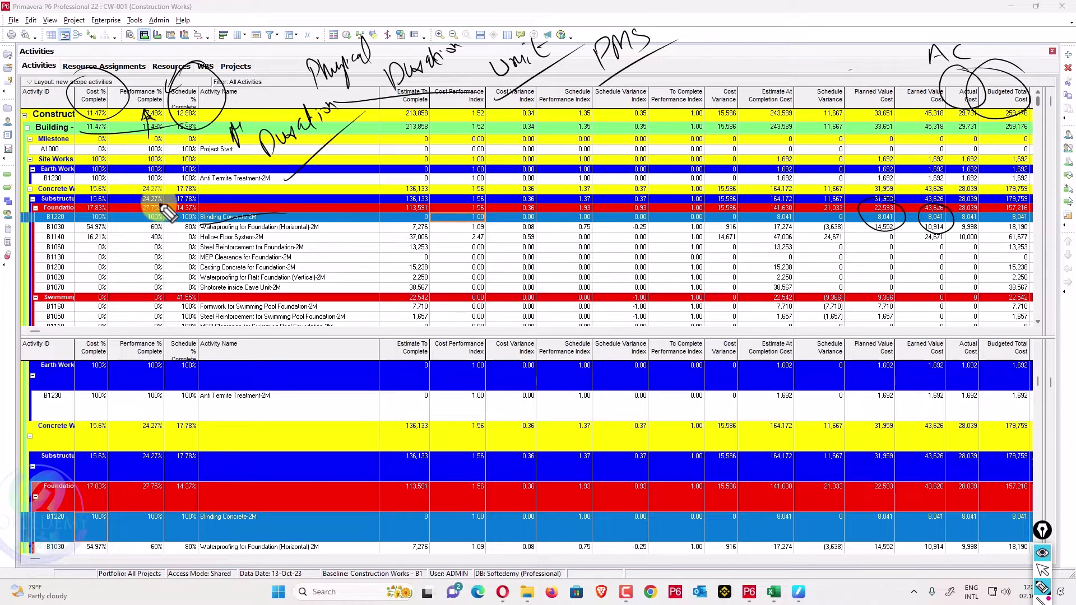
drag(165, 212, 168, 203)
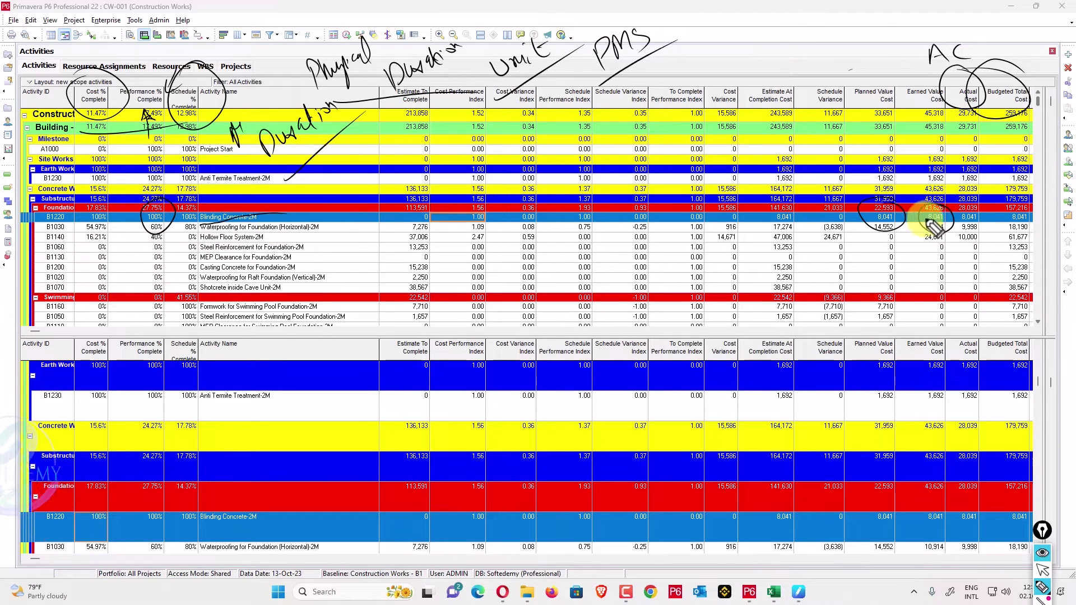
drag(928, 227, 921, 218)
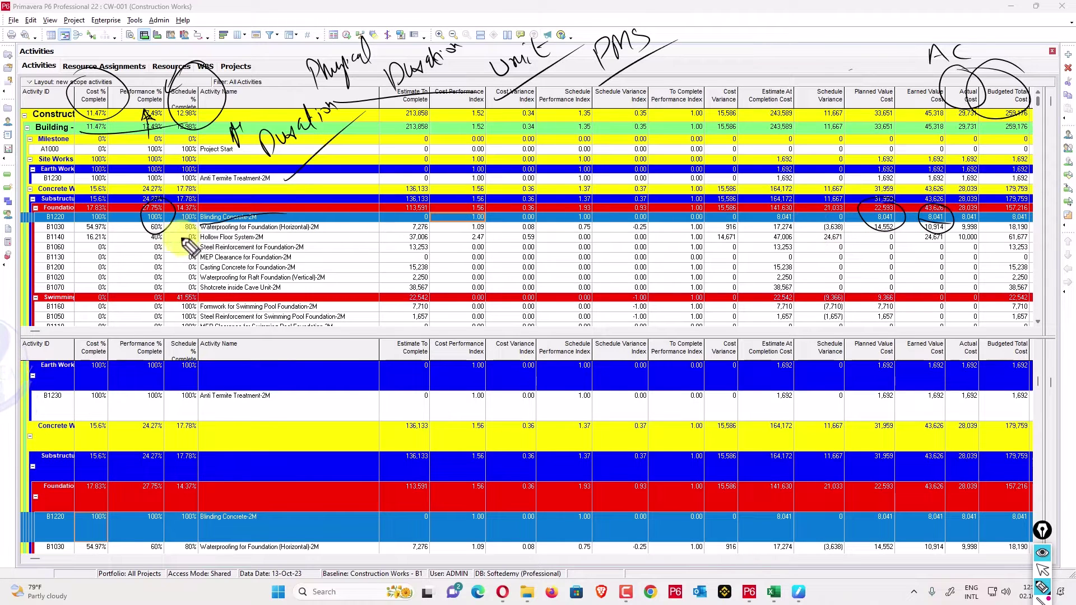
drag(151, 239, 165, 235)
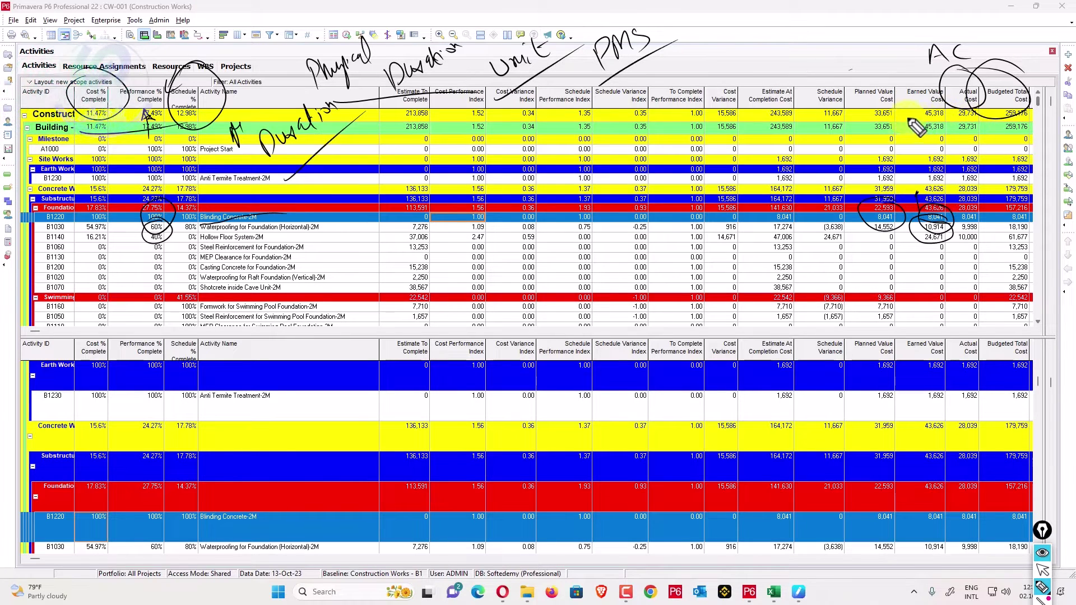
drag(913, 120, 948, 119)
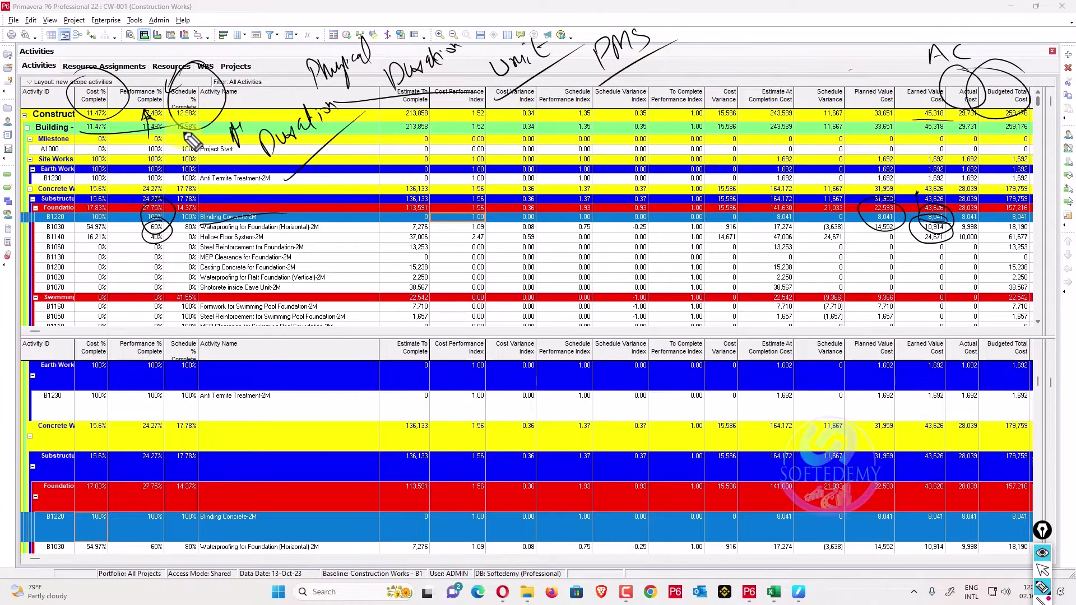
Erase the ink, handwrite and circle EV / BAC and a T, and mark the Schedule % Complete cell of Blinding Concrete-2M.
key(ctrl+shift+c)
drag(162, 96, 183, 76)
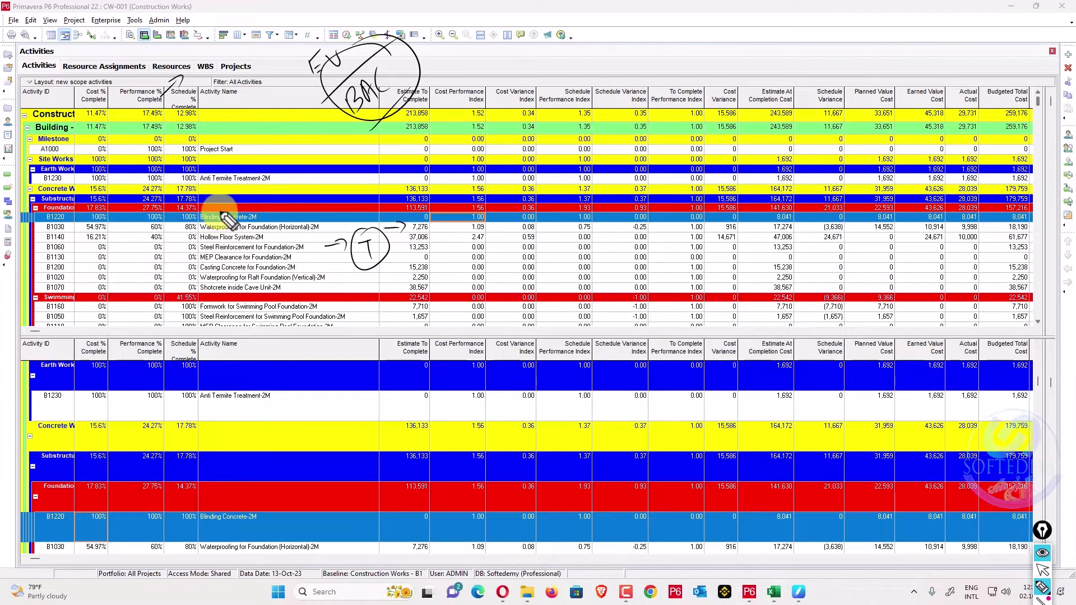
mouse_move(227, 219)
mouse_down()
mouse_move(188, 257)
mouse_move(224, 289)
mouse_up()
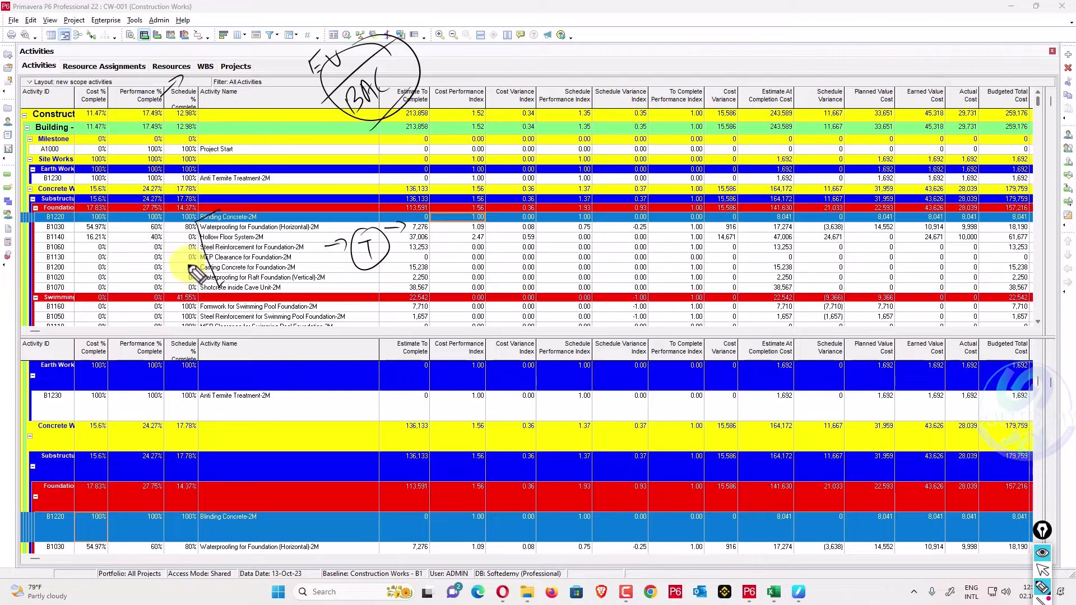
drag(168, 216, 204, 217)
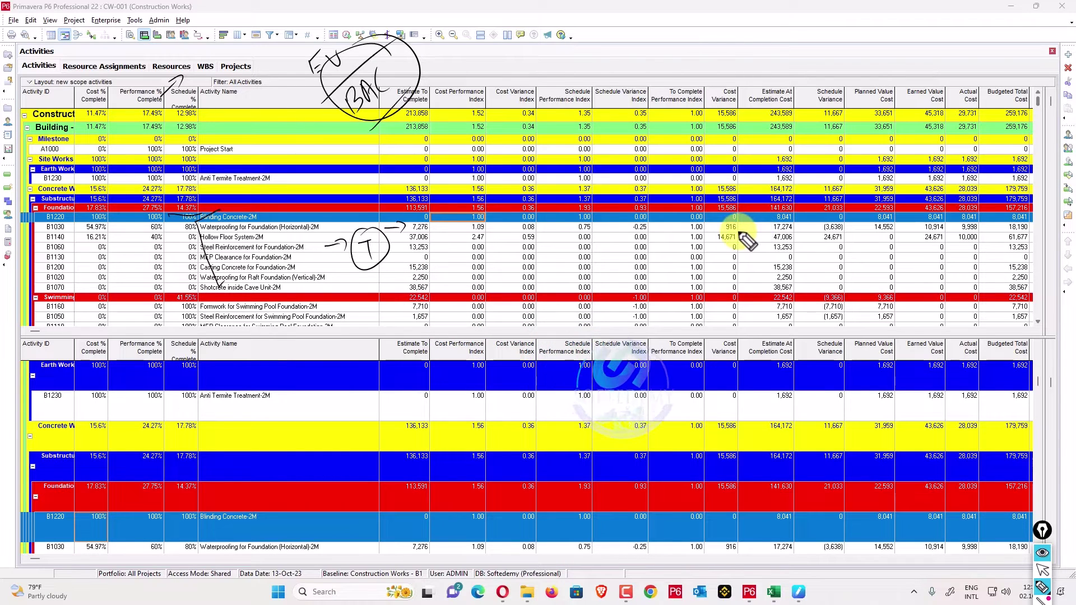
Erase the ink, handwrite and underline Estimate at Completion above the cost columns, and erase that note.
key(e)
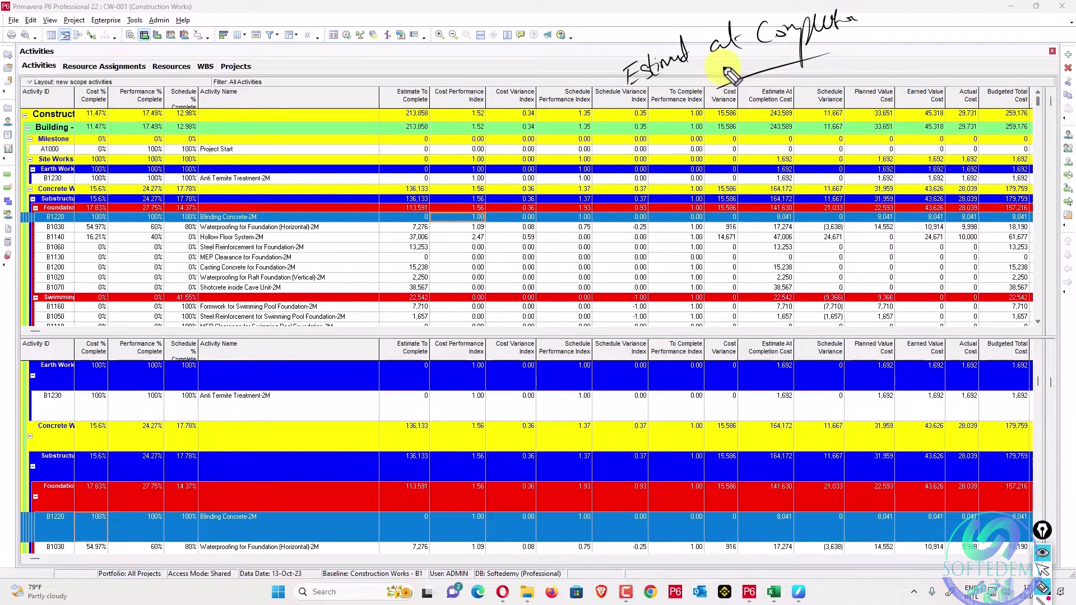
key(e)
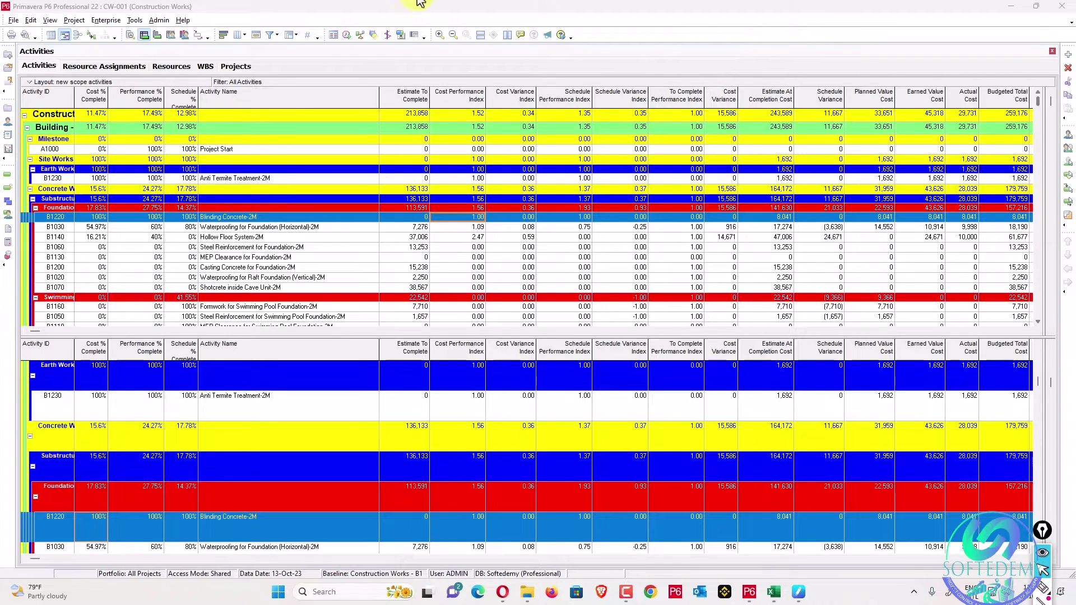
Examine the Earned Value techniques for performance percent complete and Estimate to Complete in the Admin Preferences, and close them.
click(161, 21)
key(Escape)
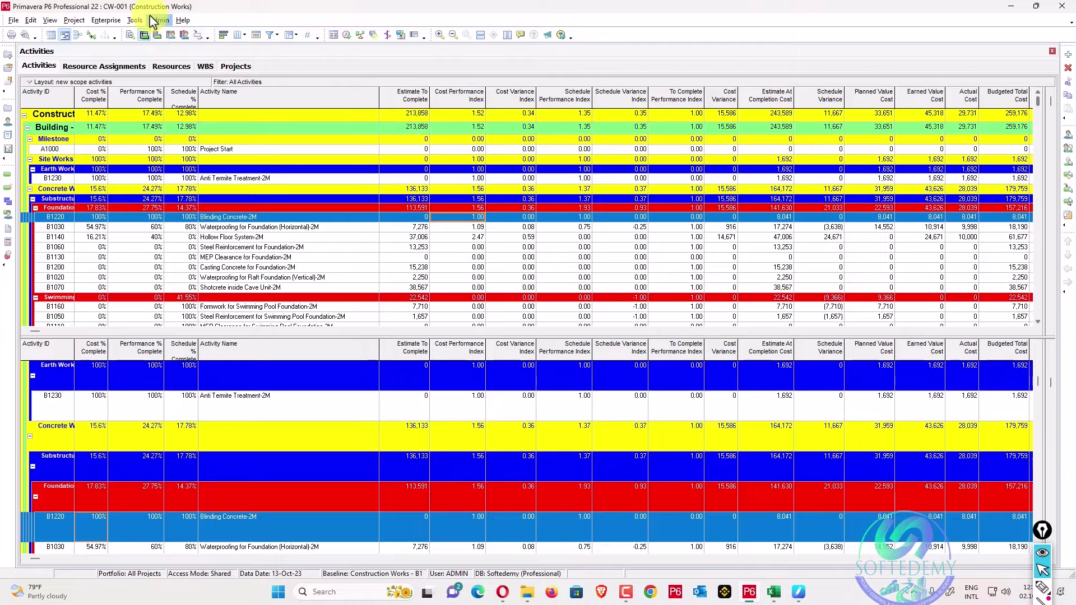
click(159, 20)
click(175, 42)
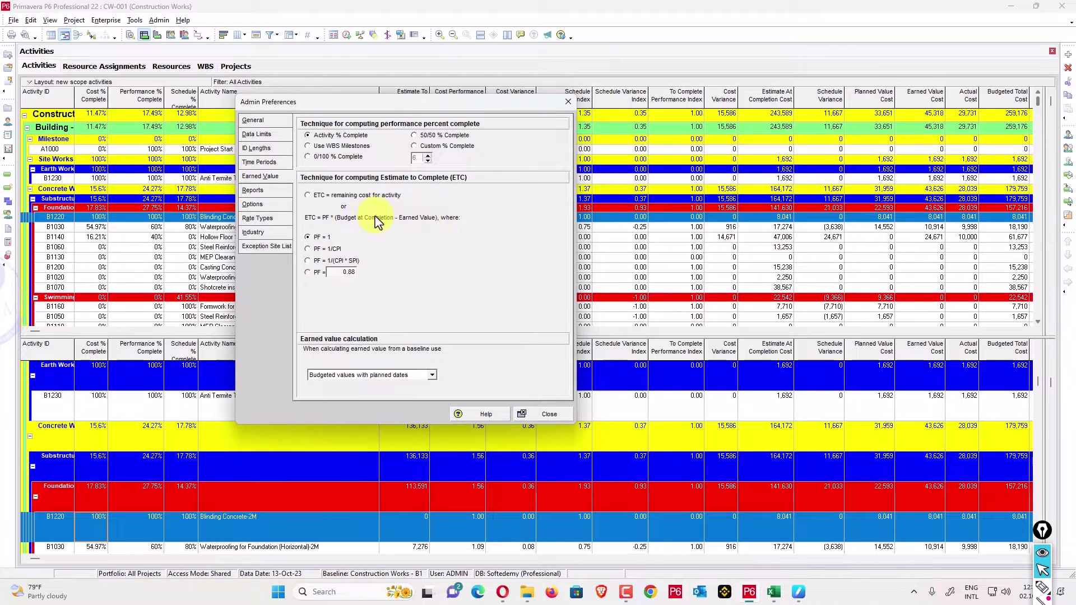
click(538, 415)
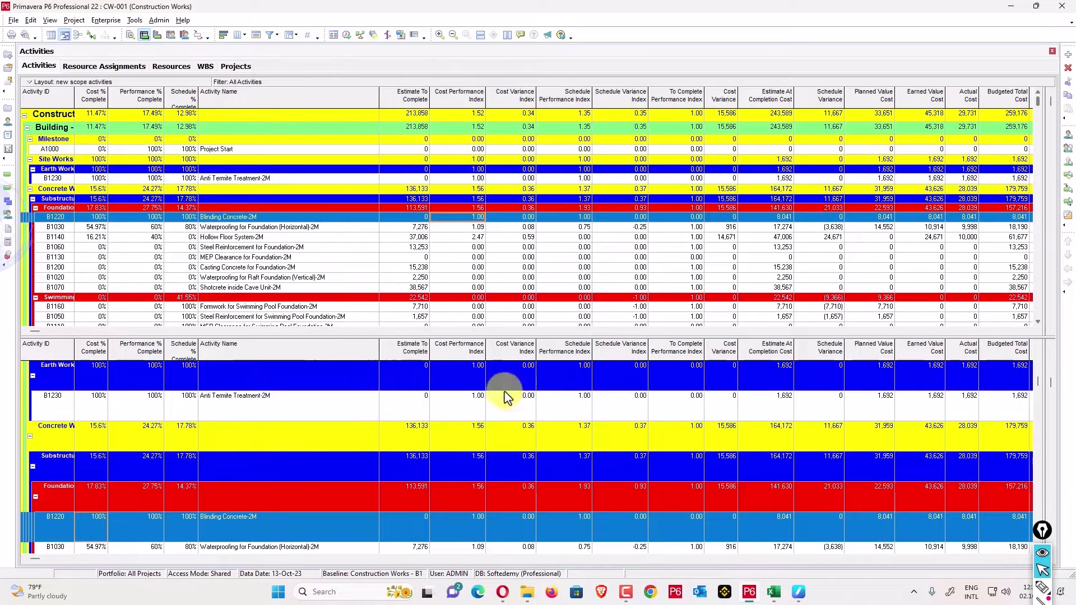
Examine the Earned Value settings of the Construction Works element in the WBS, and return to the activity table.
click(204, 68)
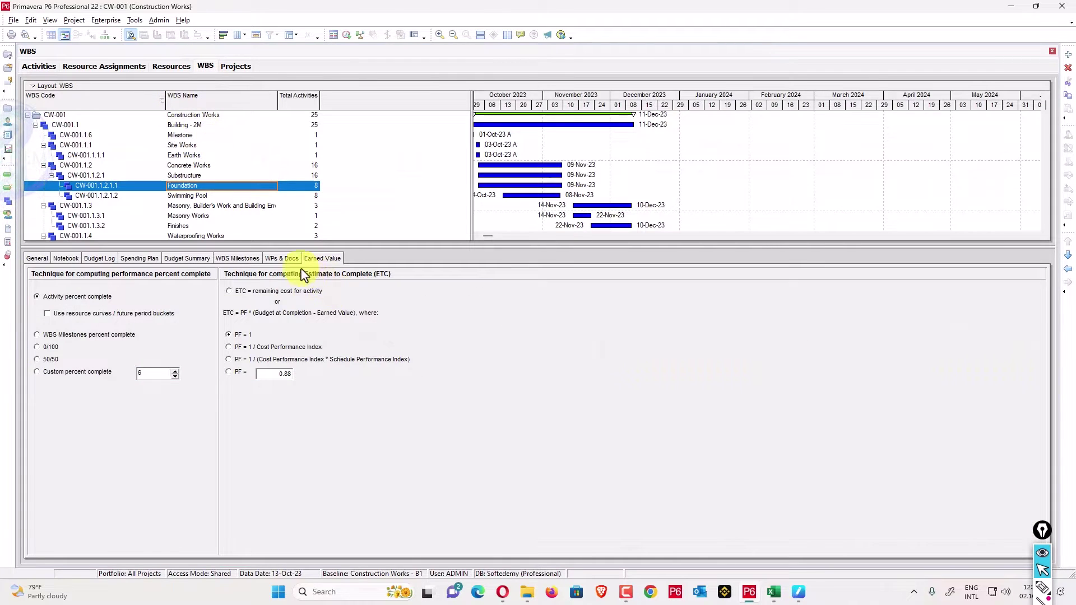
click(177, 115)
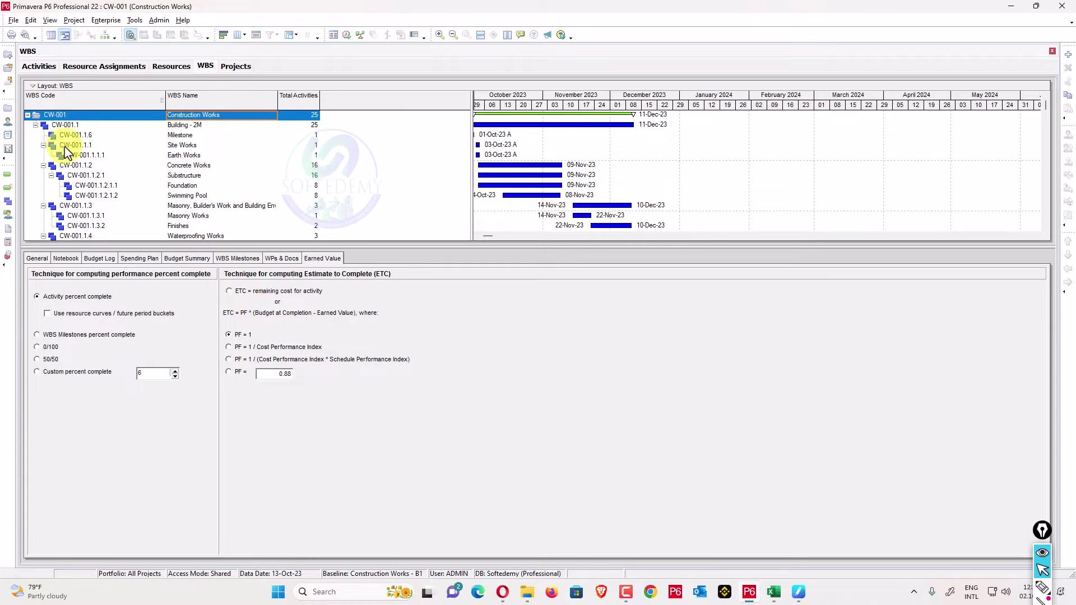
click(47, 69)
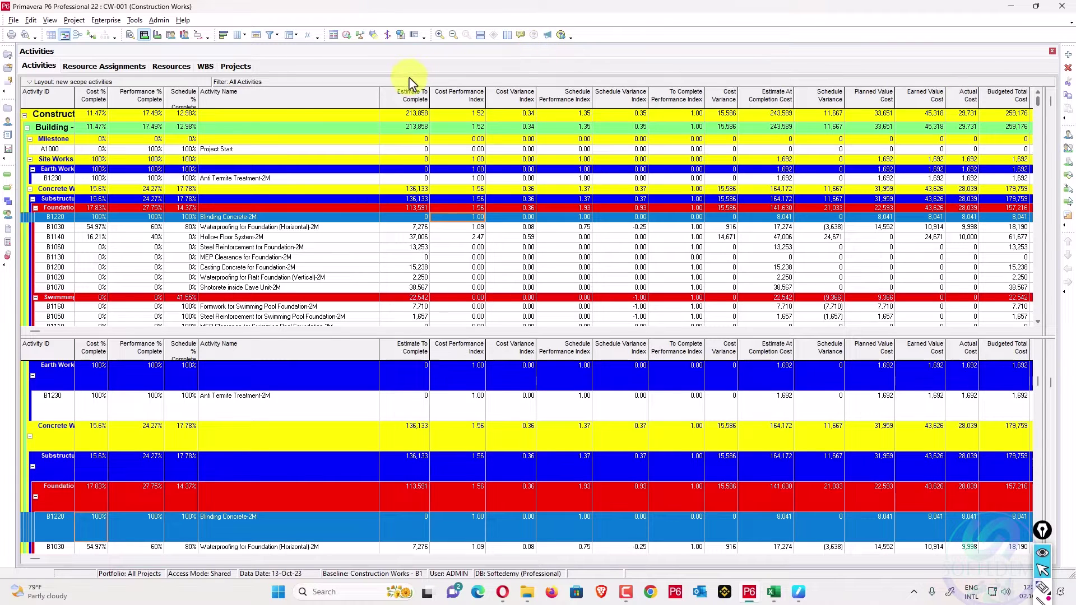
Circle the Actual Cost, Estimate To Complete and Estimate At Completion Cost headers in ink, and handwrite AC and ETC above the first two.
key(ctrl+shift+2)
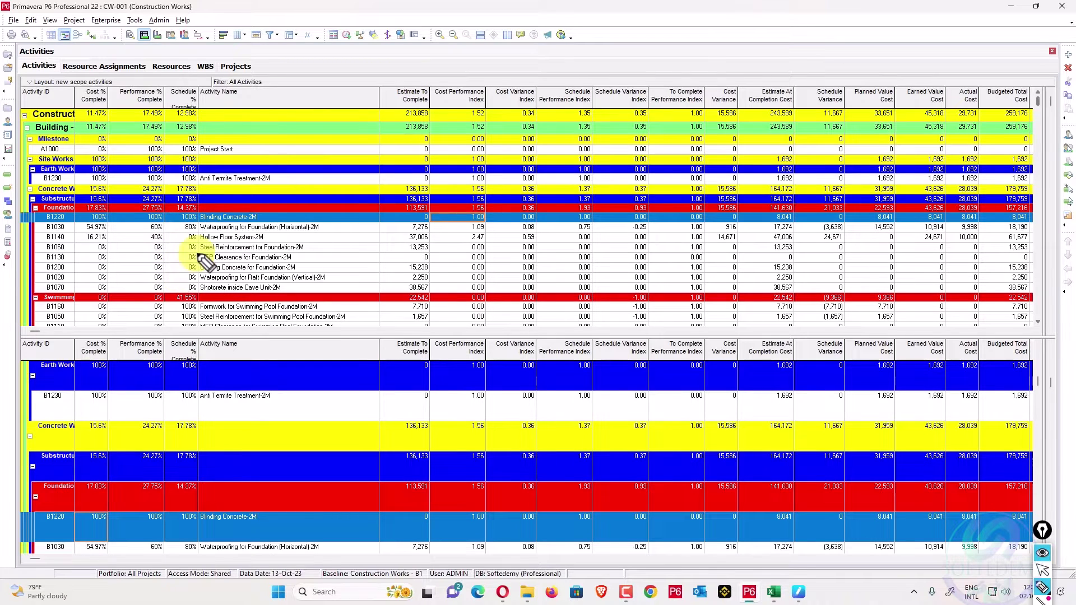
mouse_move(964, 60)
mouse_down()
mouse_move(995, 90)
mouse_move(941, 76)
mouse_up()
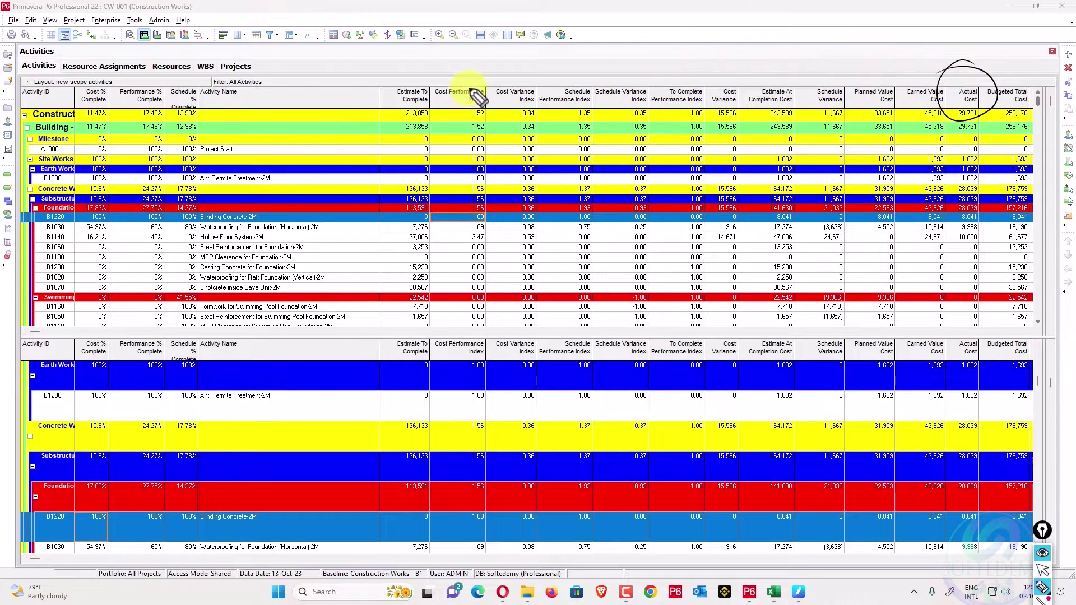
mouse_move(412, 66)
mouse_down()
mouse_move(434, 72)
mouse_move(444, 48)
mouse_move(461, 43)
mouse_move(485, 53)
mouse_up()
mouse_move(934, 54)
mouse_down()
mouse_move(944, 39)
mouse_move(974, 53)
mouse_up()
mouse_move(786, 93)
mouse_down()
mouse_move(785, 60)
mouse_move(756, 100)
mouse_up()
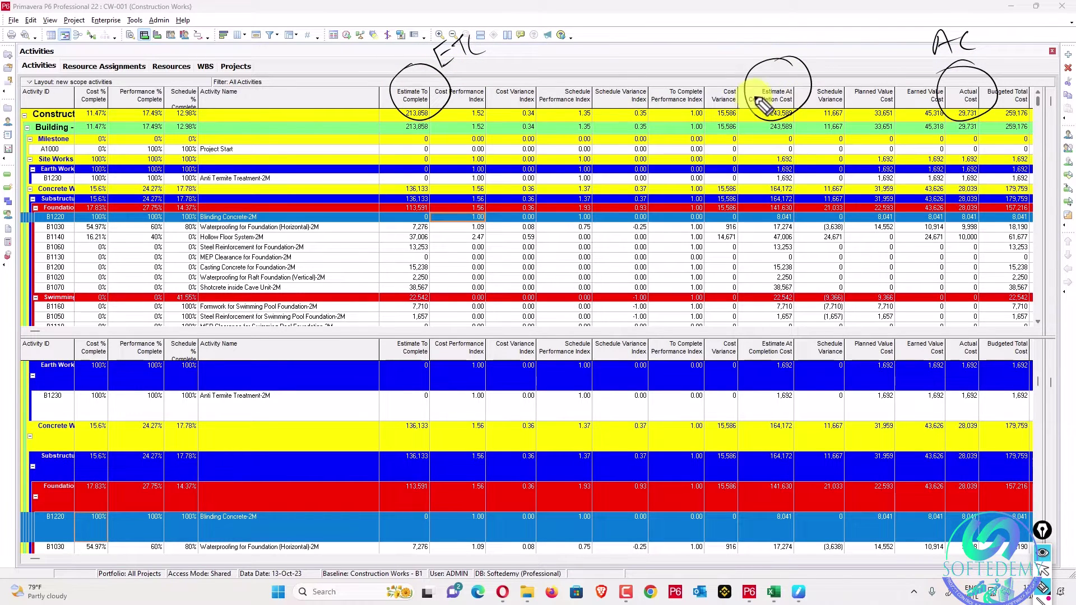
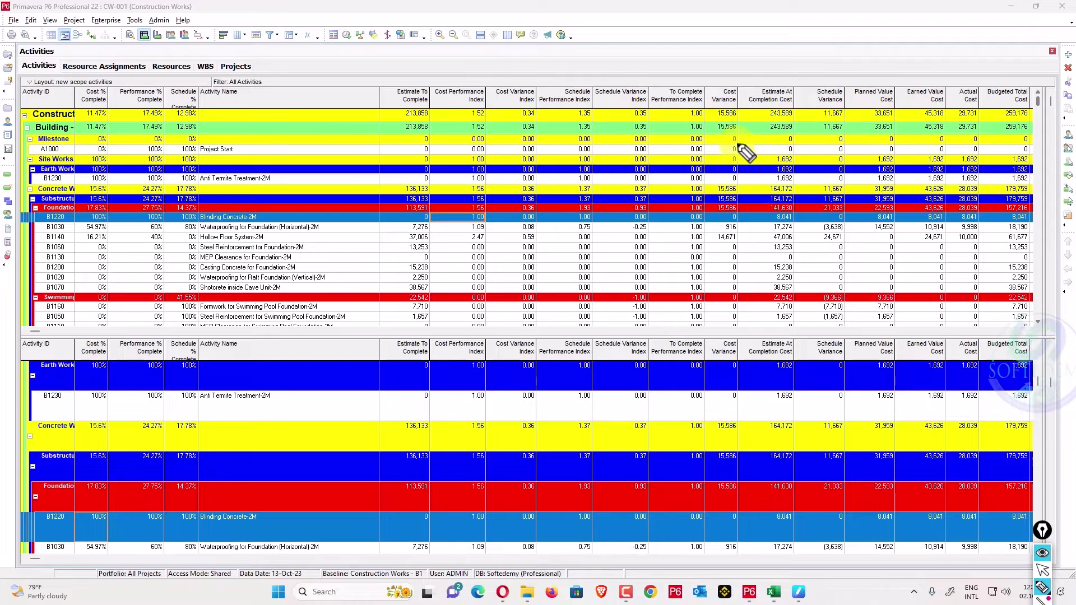
Open the column selection and remove Cost % Complete, Performance % Complete and Schedule % Complete from the selected columns.
click(957, 112)
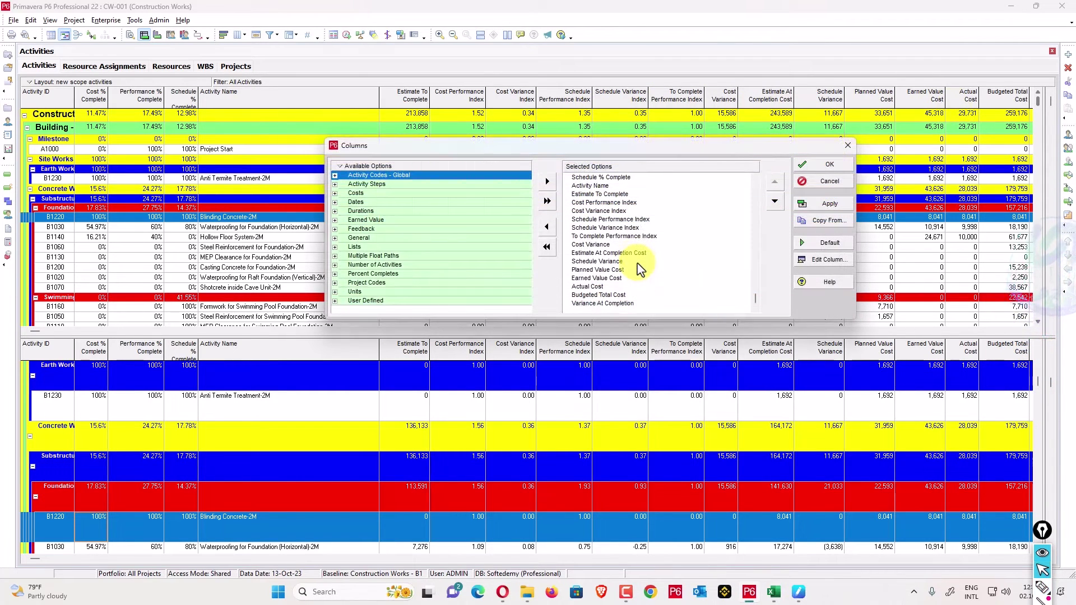
scroll(641, 270, up, 3)
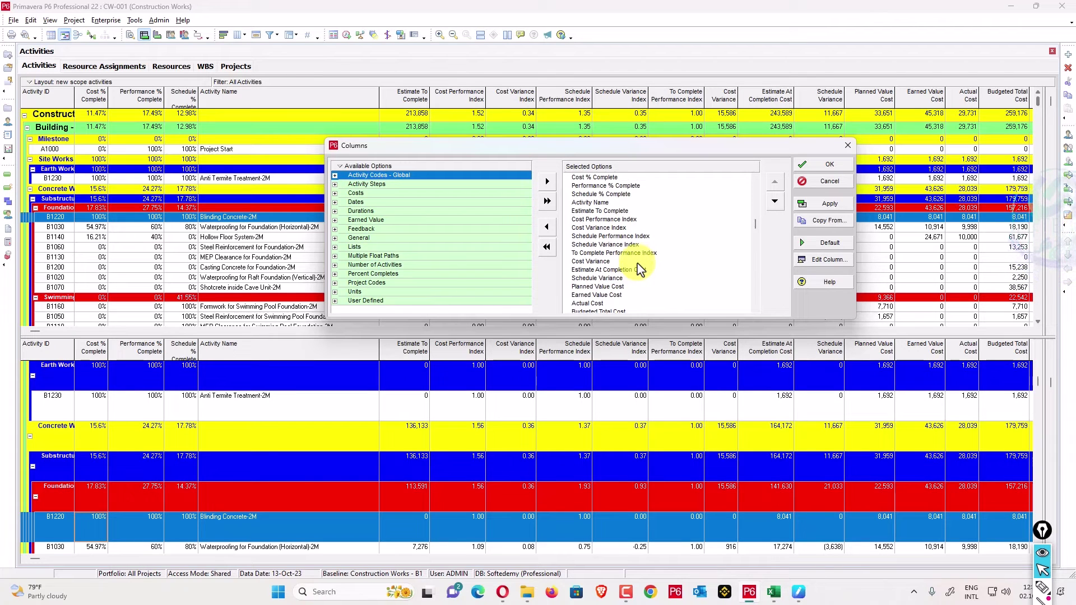
click(608, 186)
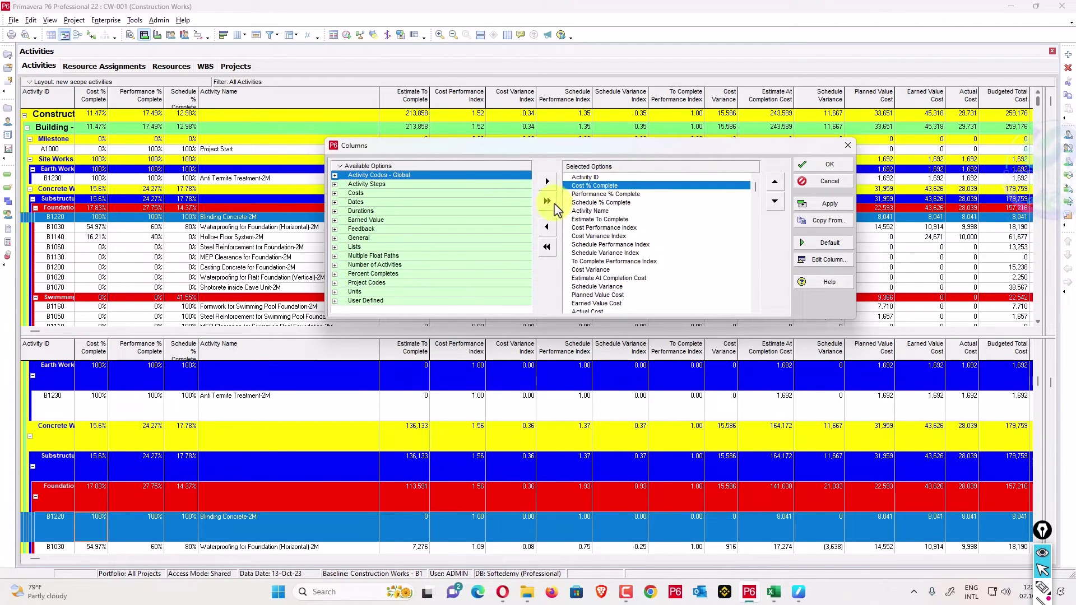
click(547, 227)
click(549, 228)
click(549, 228)
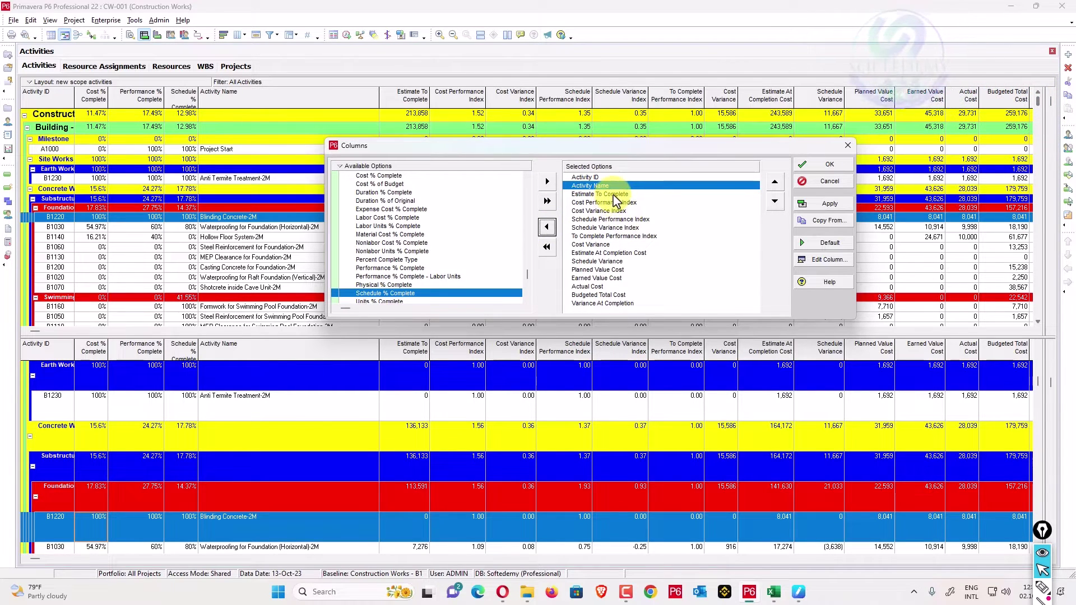
Add Accounting Variance from the Earned Value category to the selected columns, after Activity Name.
scroll(415, 258, up, 2)
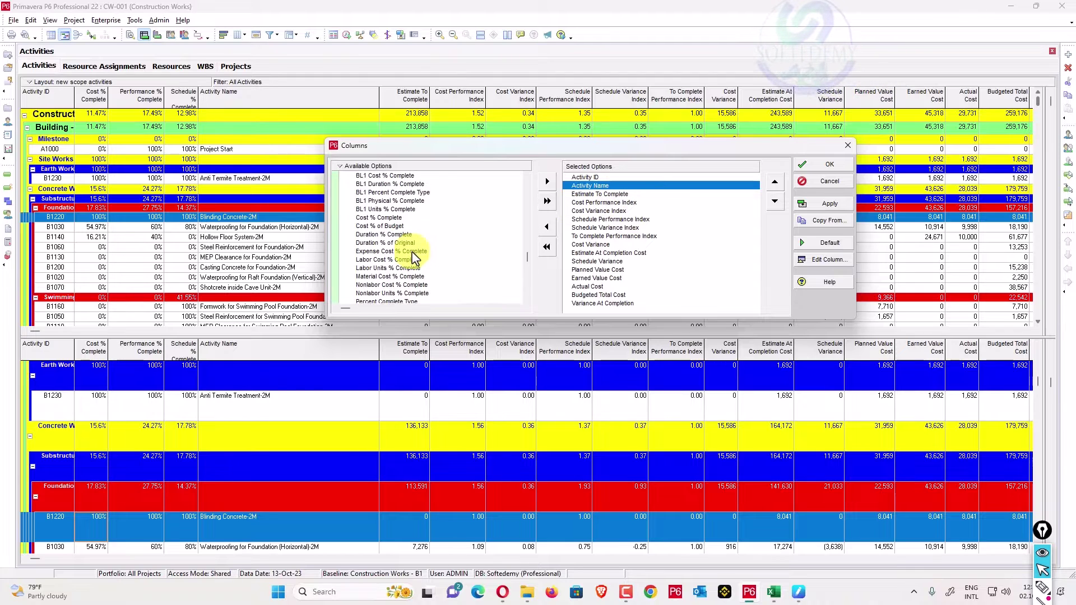
scroll(412, 256, down, 3)
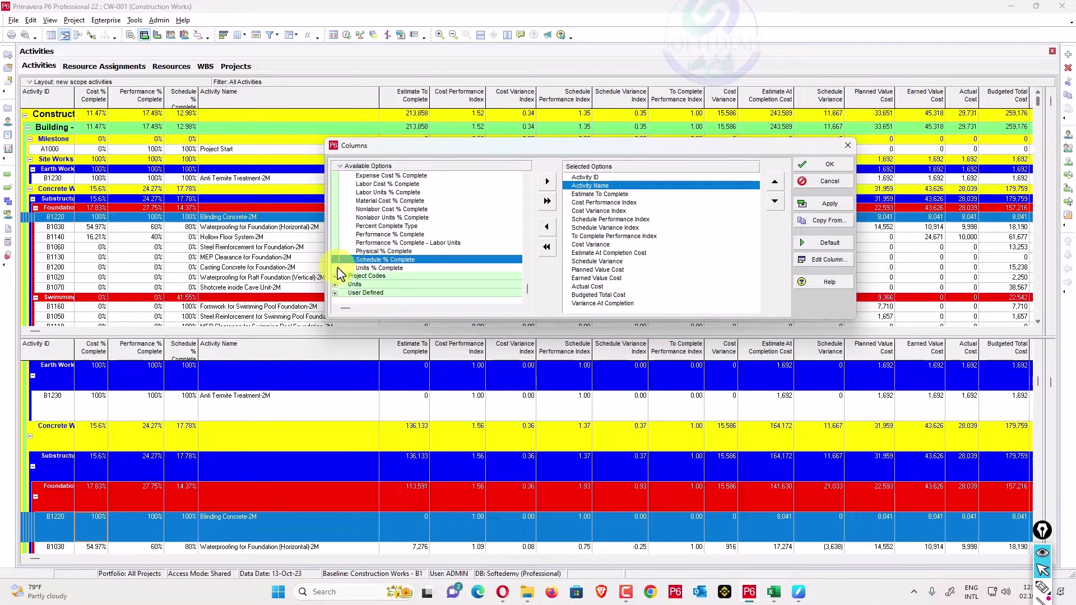
scroll(338, 276, up, 8)
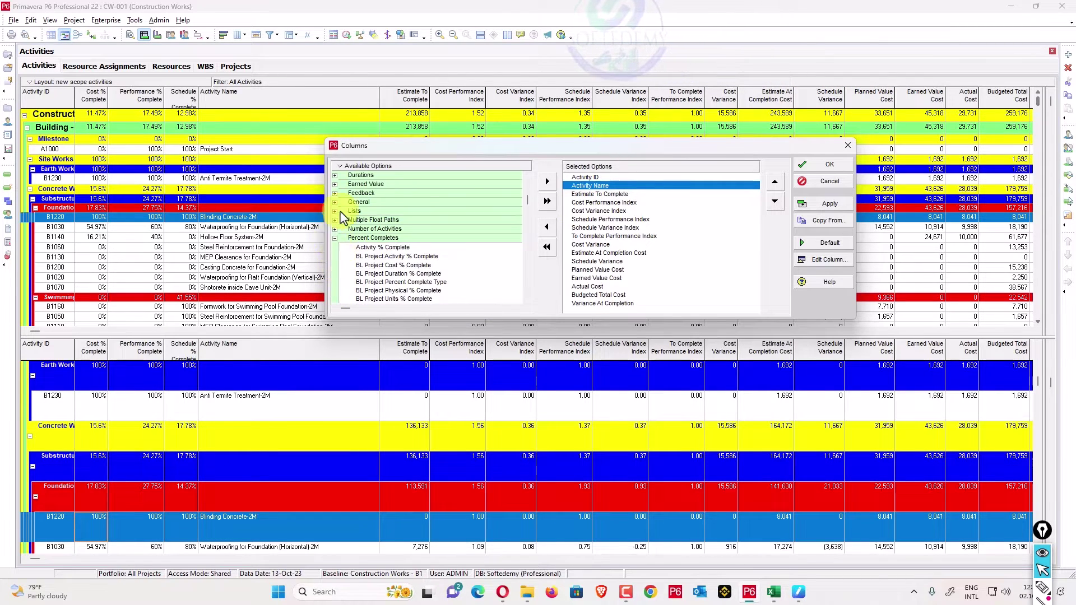
click(335, 237)
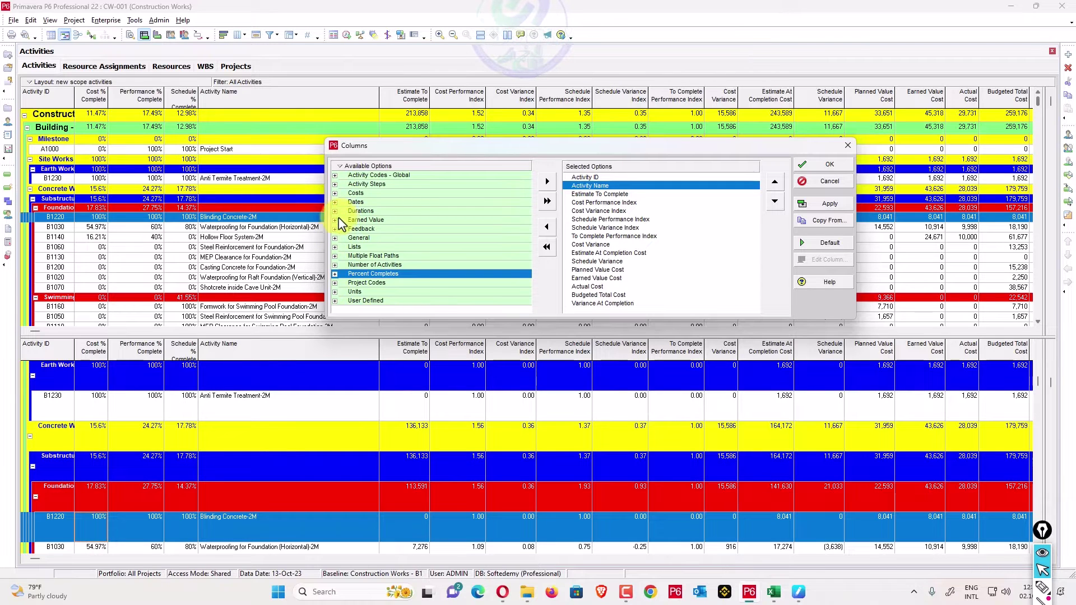
click(335, 219)
click(392, 184)
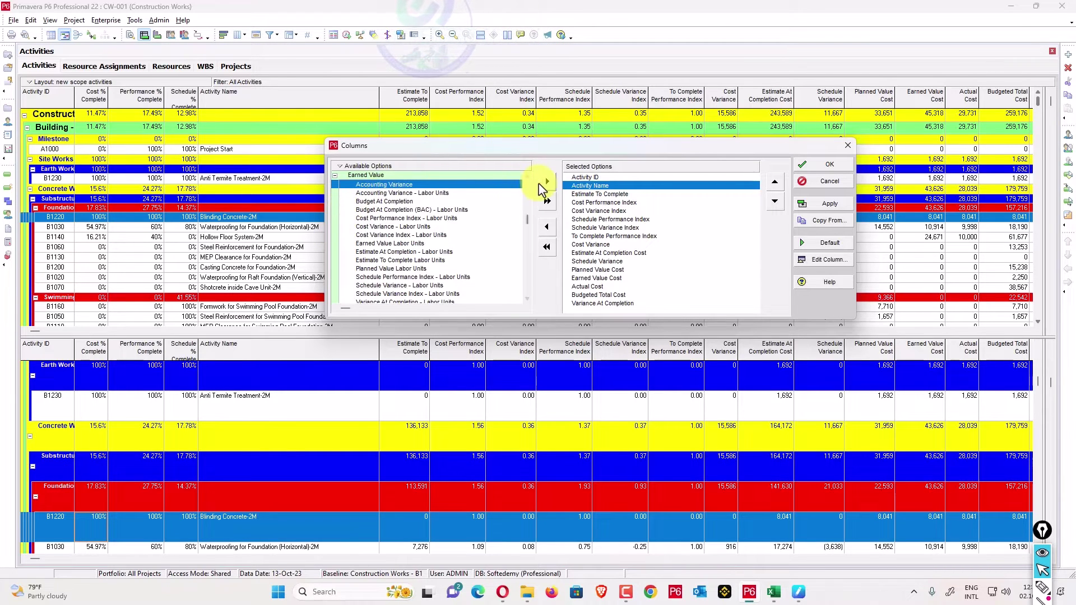
click(541, 183)
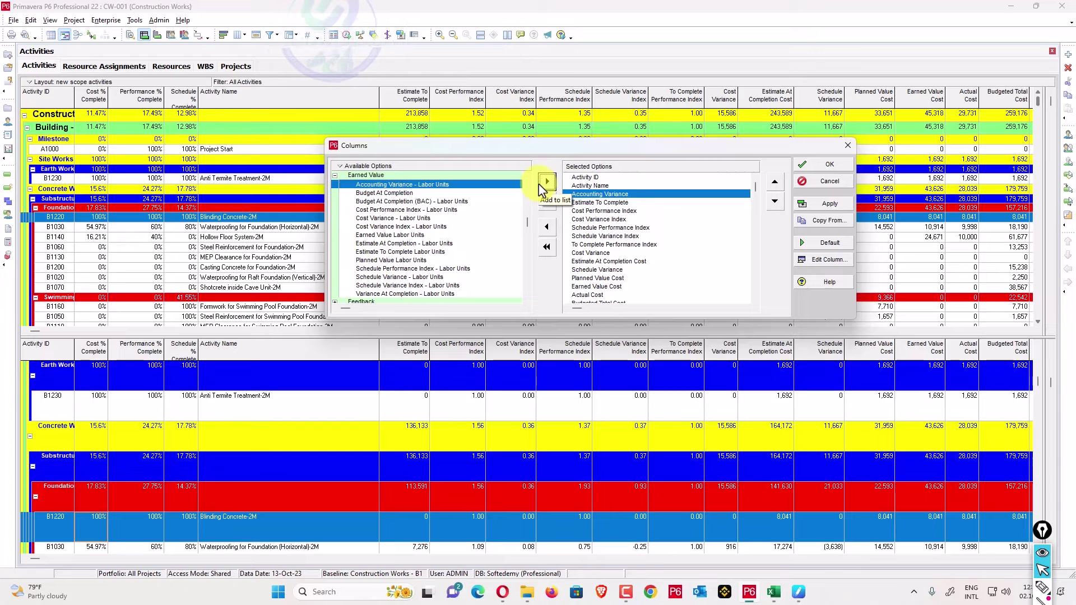
Remove the Cost Performance, Cost Variance, Schedule Performance, Schedule Variance and To Complete Performance Index columns from the selection.
click(626, 212)
click(547, 226)
click(547, 227)
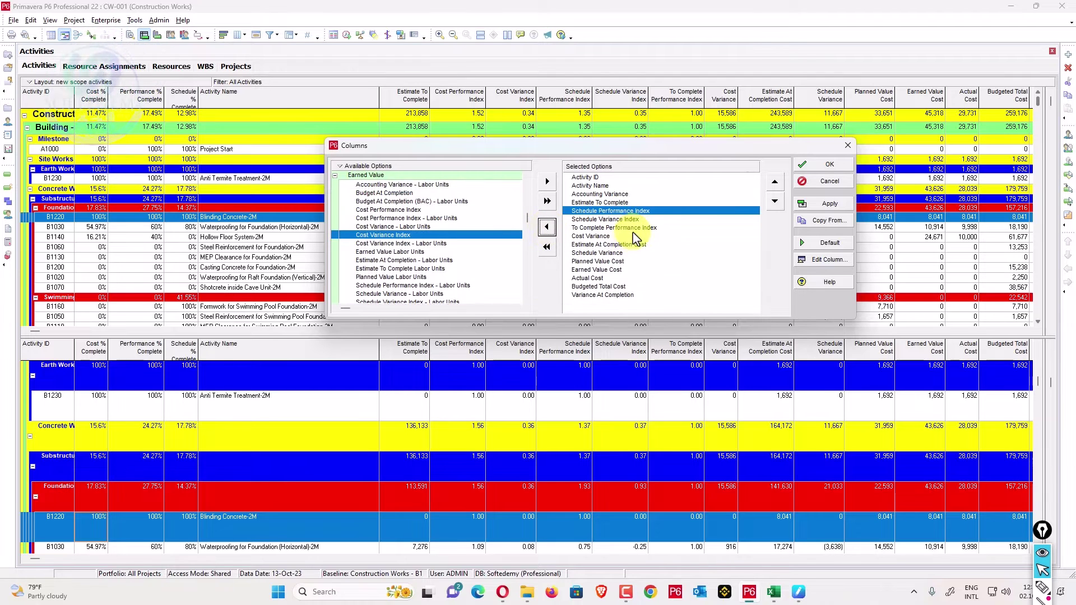
click(547, 226)
click(547, 227)
click(547, 227)
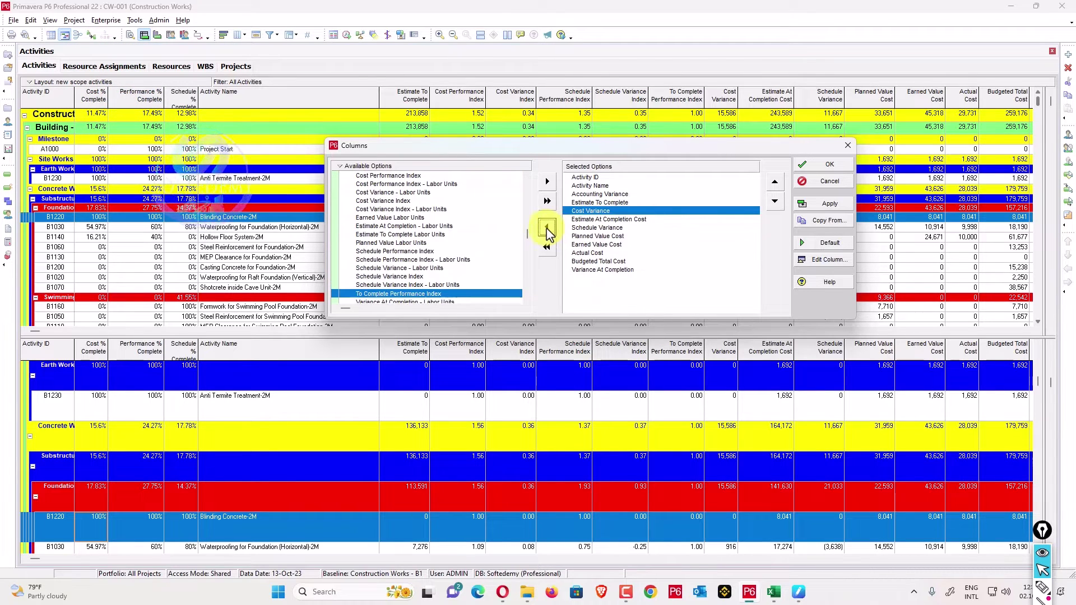
Move Schedule Variance directly after Cost Variance, and place Variance At Completion right after Schedule Variance in the column order.
click(623, 227)
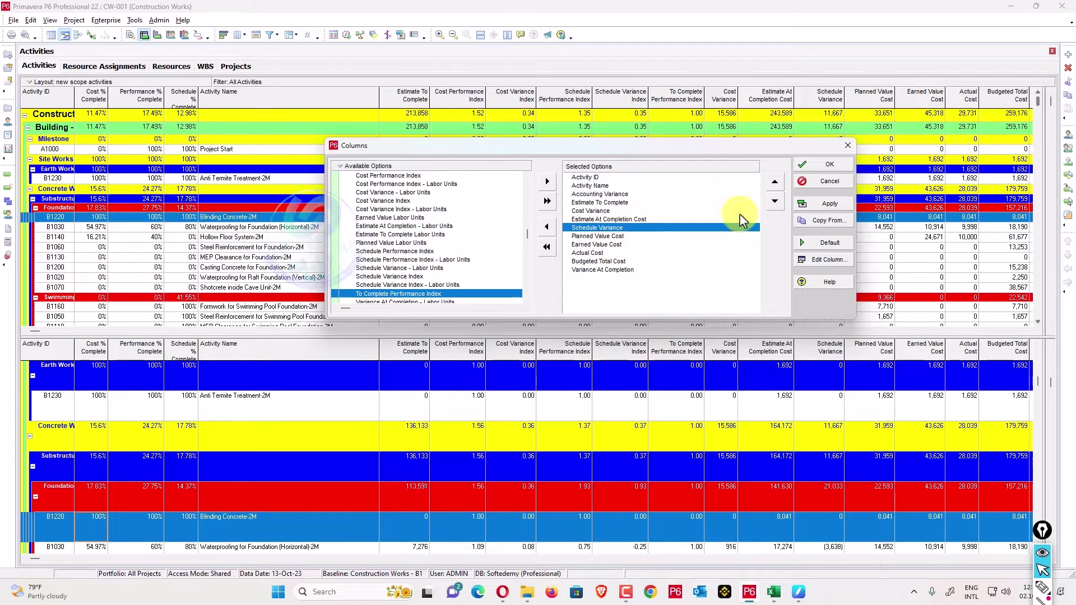
click(775, 185)
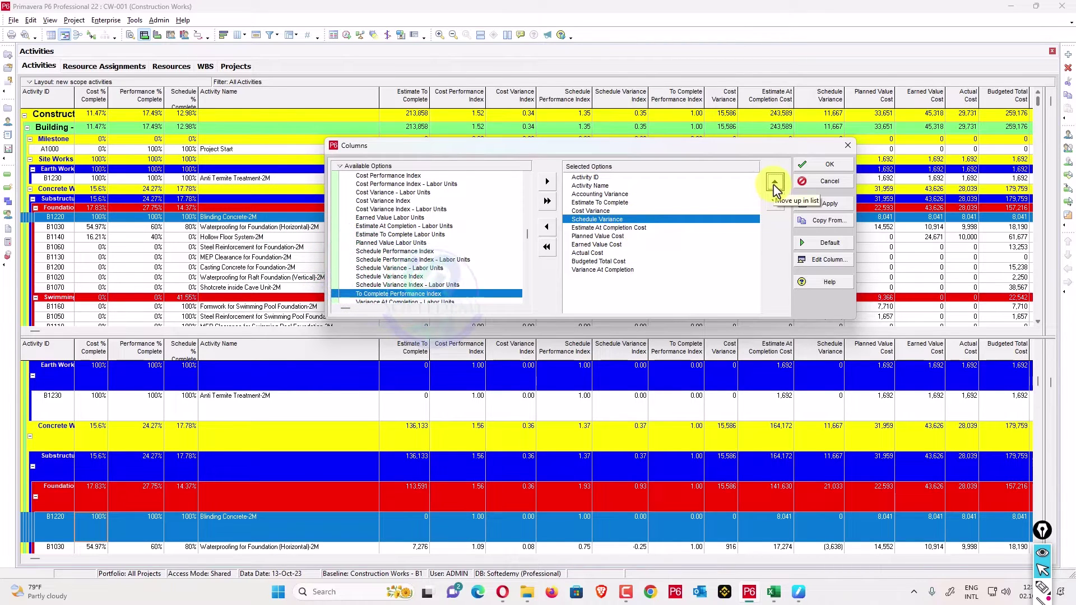
click(709, 269)
click(775, 184)
click(775, 183)
click(775, 184)
click(775, 184)
click(775, 184)
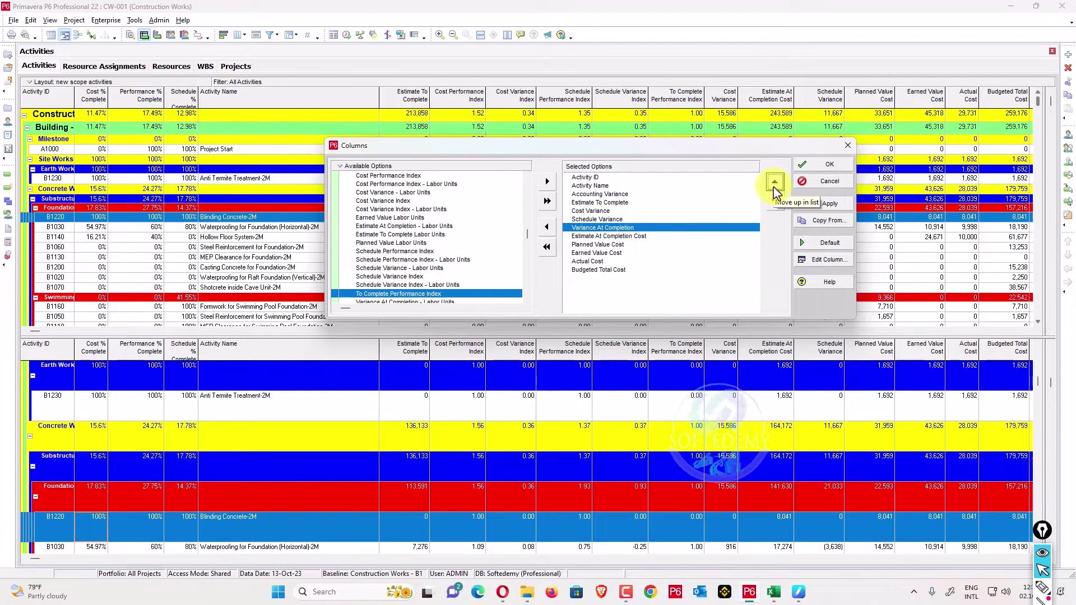
Place Accounting Variance after Estimate To Complete, apply the column layout, and narrow the tables to reveal the Gantt chart and spreadsheet.
click(661, 194)
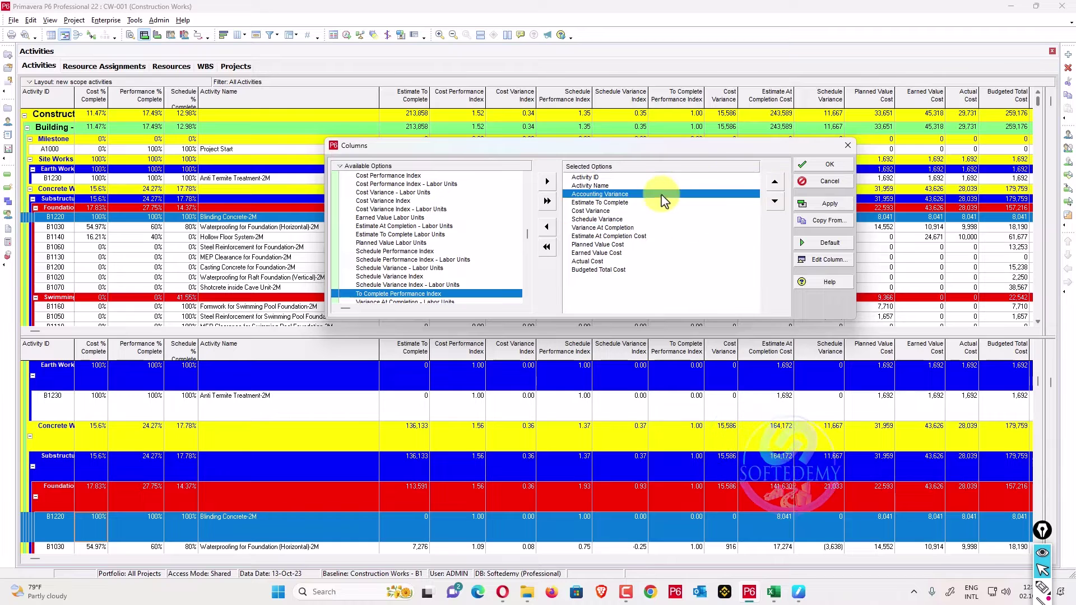
click(775, 202)
click(838, 208)
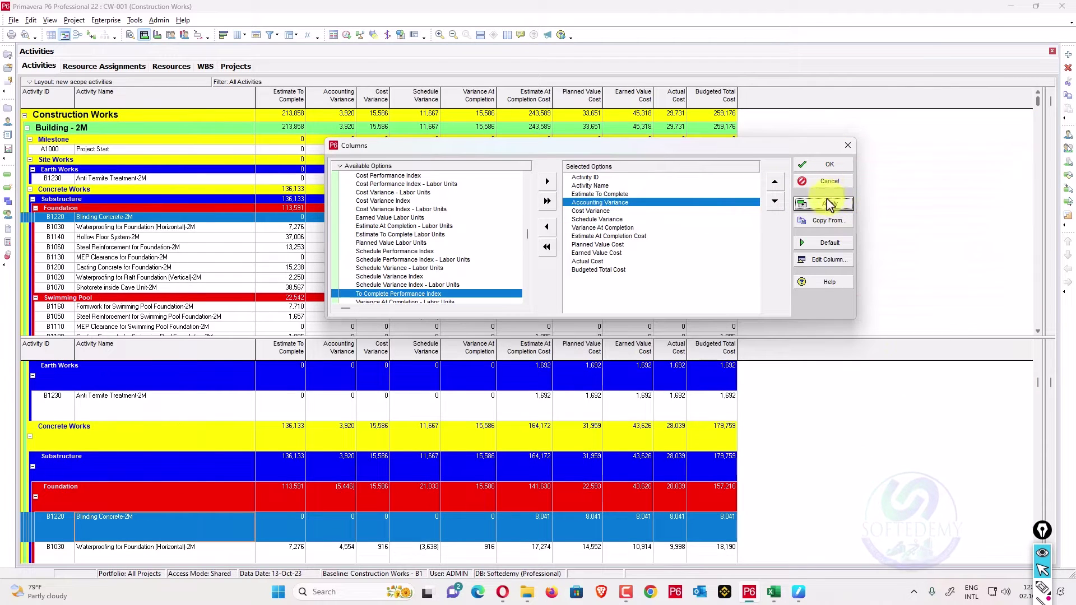
click(829, 165)
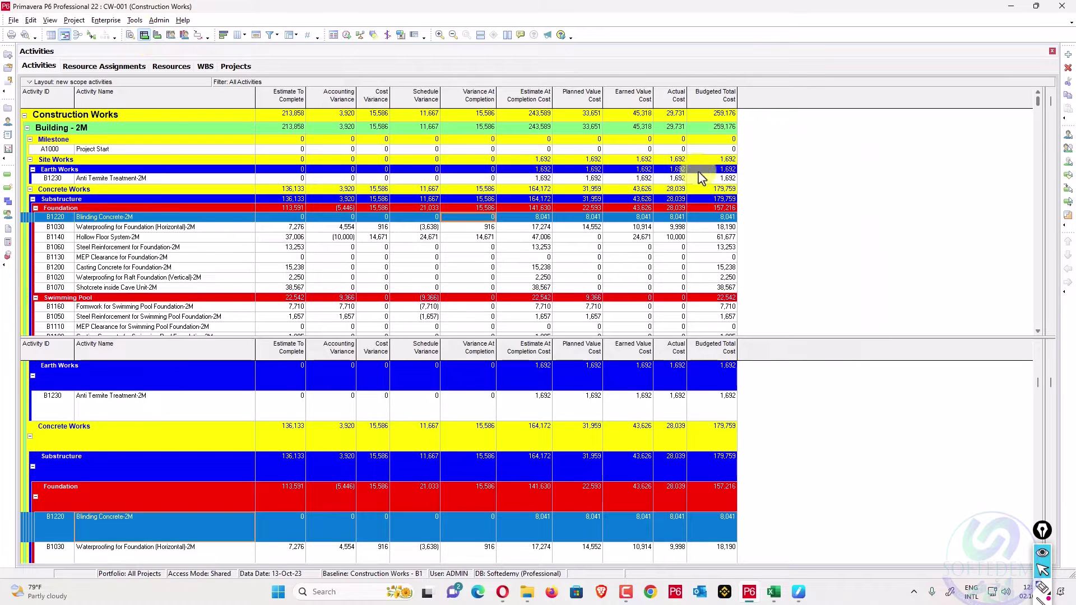
drag(1043, 164, 759, 172)
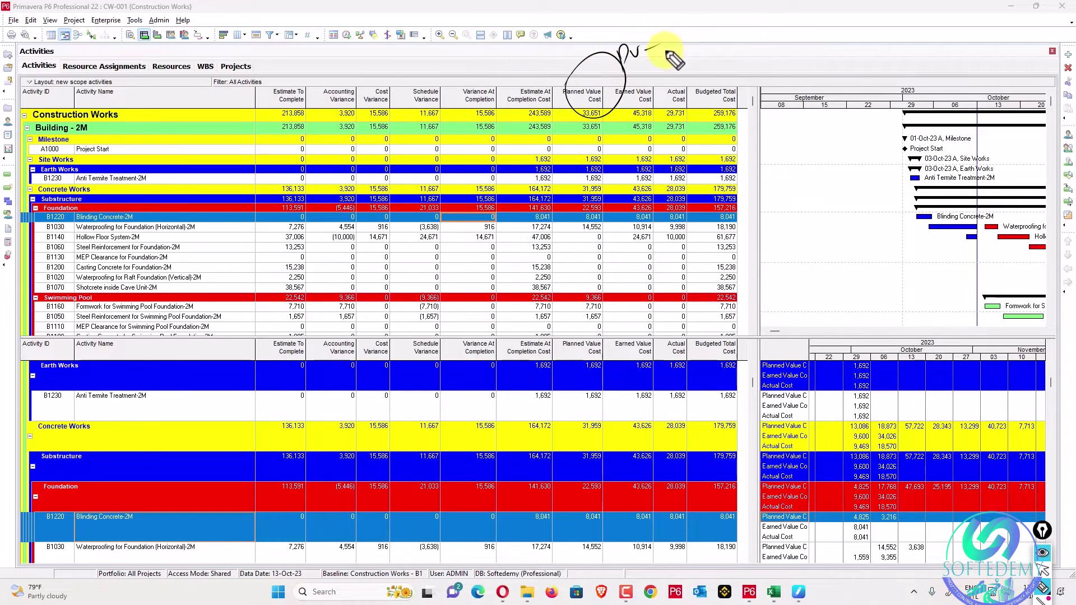
Mark Accounting Variance as PV - AC in ink, circling the related headers and handwriting + under Budget and - Over Budget.
mouse_move(693, 84)
mouse_down()
mouse_move(699, 48)
mouse_move(720, 43)
mouse_up()
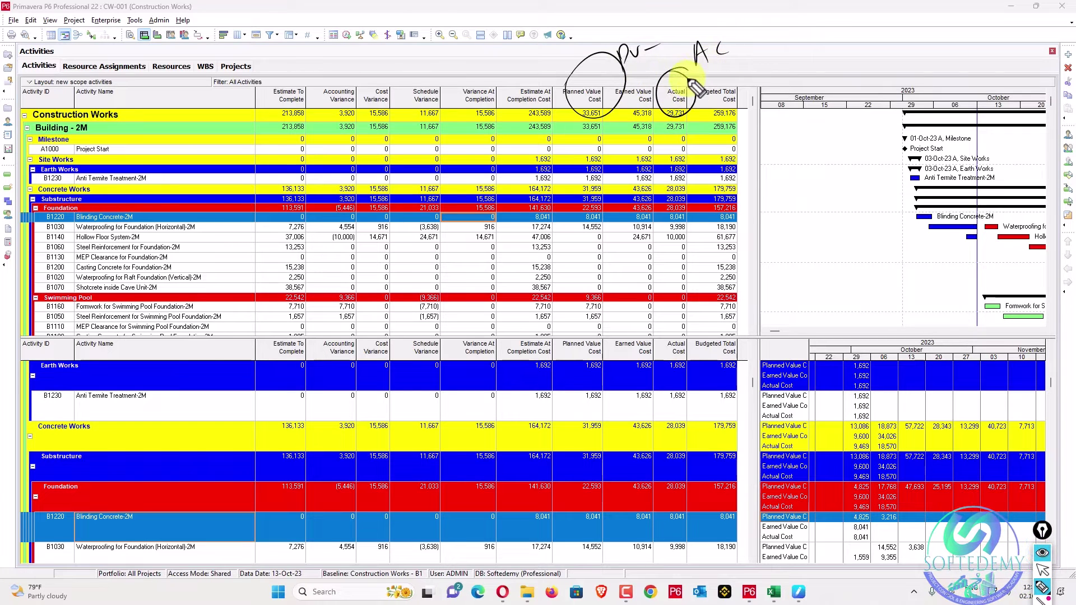
mouse_move(359, 71)
mouse_down()
mouse_move(339, 76)
mouse_move(371, 70)
mouse_up()
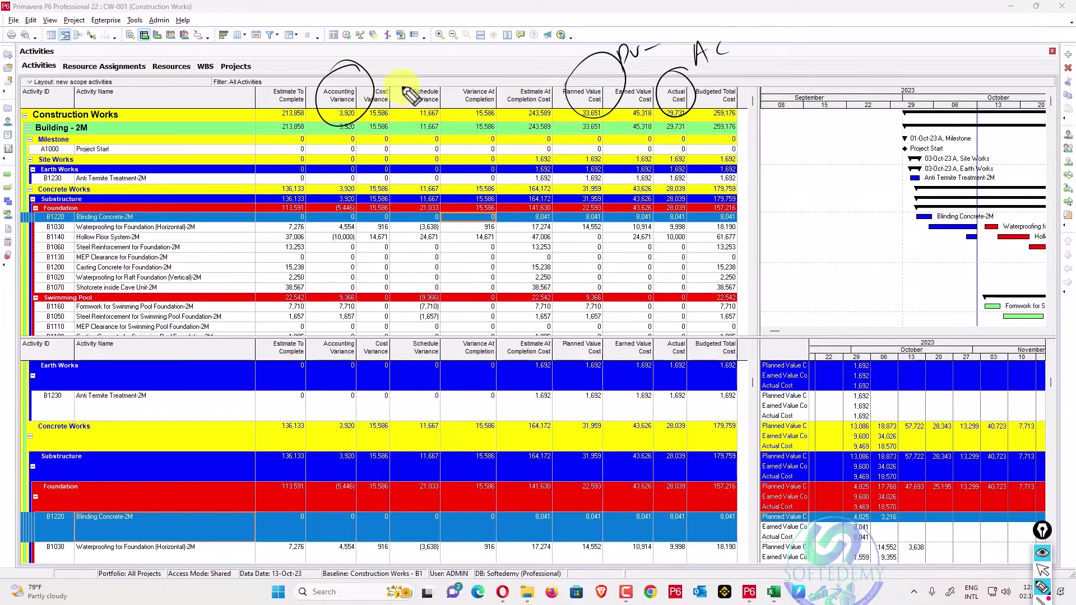
mouse_move(371, 71)
mouse_down()
mouse_move(363, 79)
mouse_move(474, 33)
mouse_move(547, 24)
mouse_move(537, 15)
mouse_up()
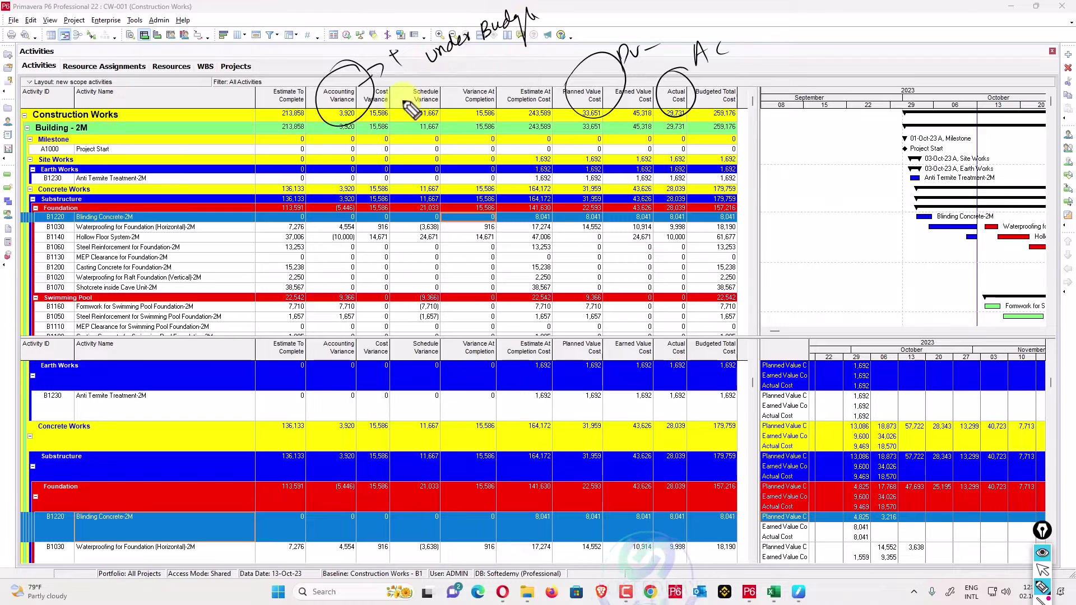
drag(399, 89, 493, 65)
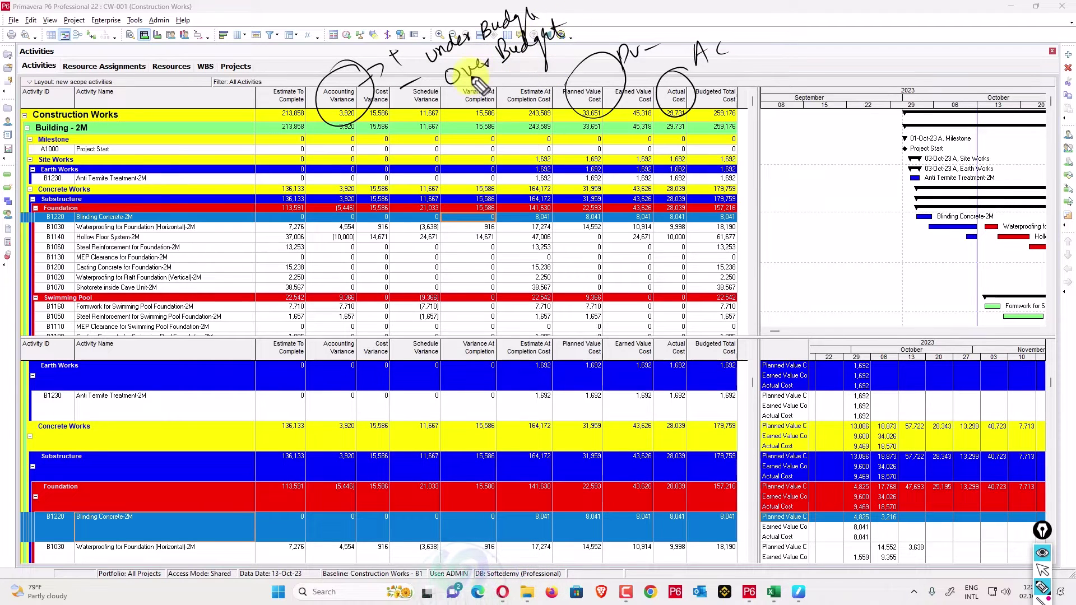
Erase the ink, circle Cost Variance, Earned Value Cost and Actual Cost, and handwrite EV - AC with + under Budget and - Over Budget.
key(ctrl+shift+c)
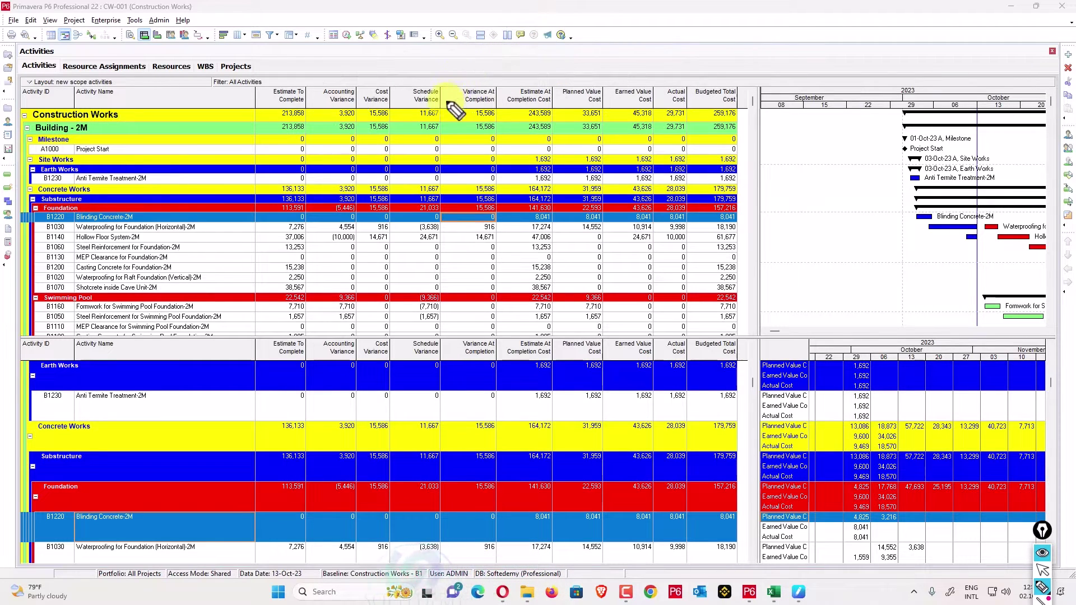
drag(391, 122, 395, 100)
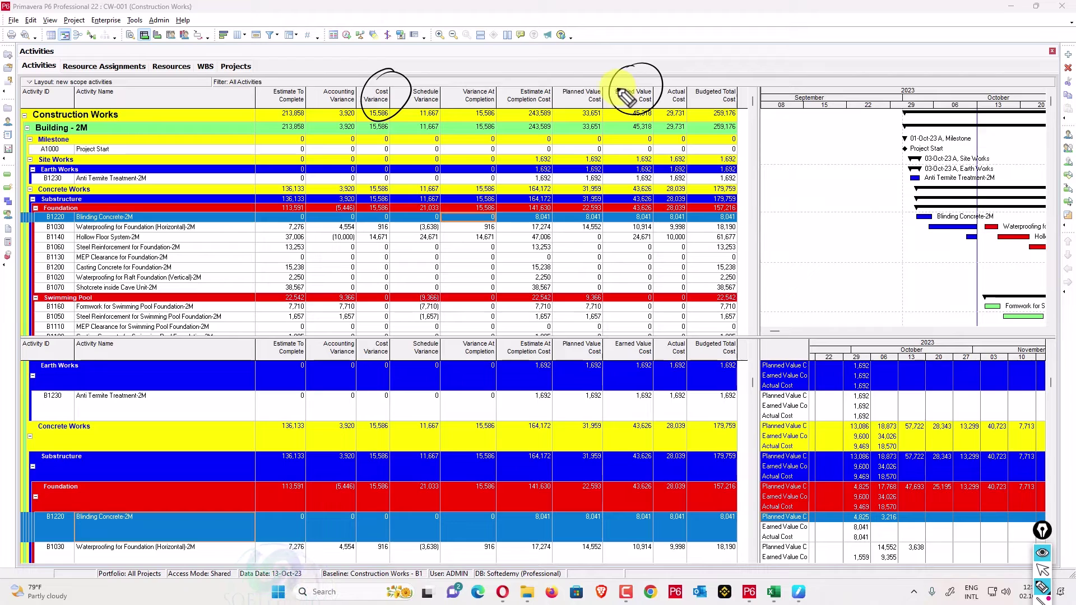
drag(695, 75, 675, 79)
mouse_move(634, 40)
mouse_down()
mouse_move(622, 60)
mouse_move(679, 33)
mouse_move(693, 39)
mouse_up()
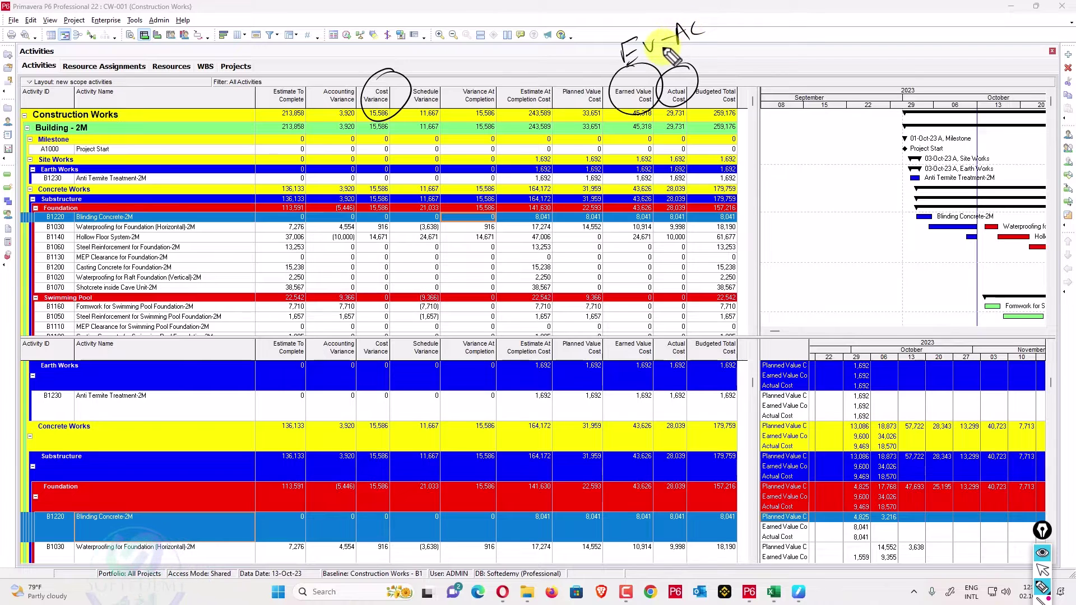
mouse_move(404, 81)
mouse_down()
mouse_move(392, 99)
mouse_move(406, 96)
mouse_move(424, 66)
mouse_move(562, 20)
mouse_up()
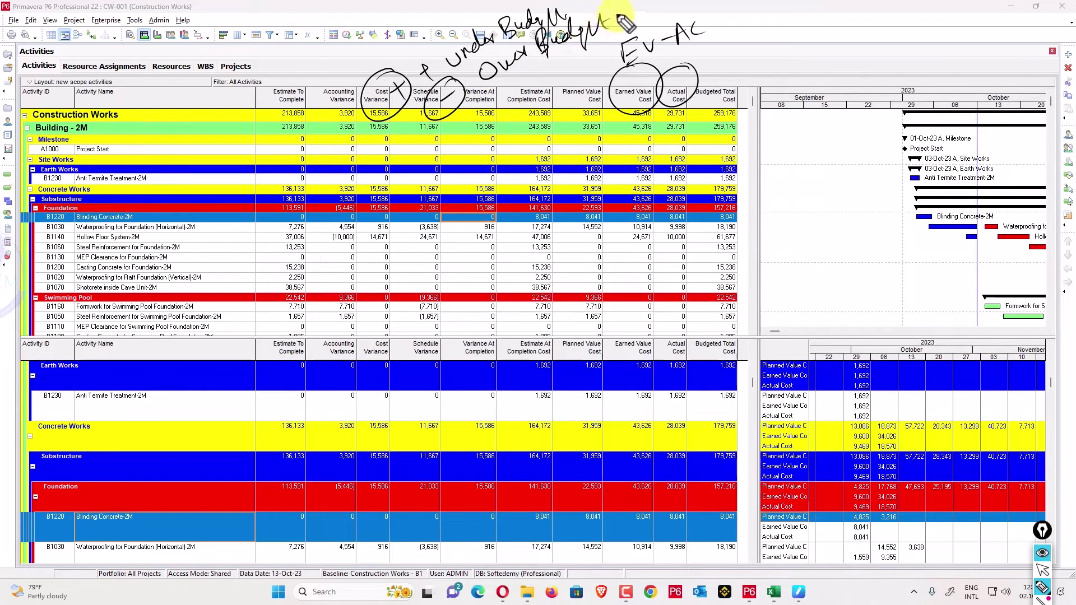
Erase the ink, circle Schedule Variance, Planned Value Cost and Earned Value Cost, and handwrite EV - PV with ahead Schedule and behind Schedule.
key(e)
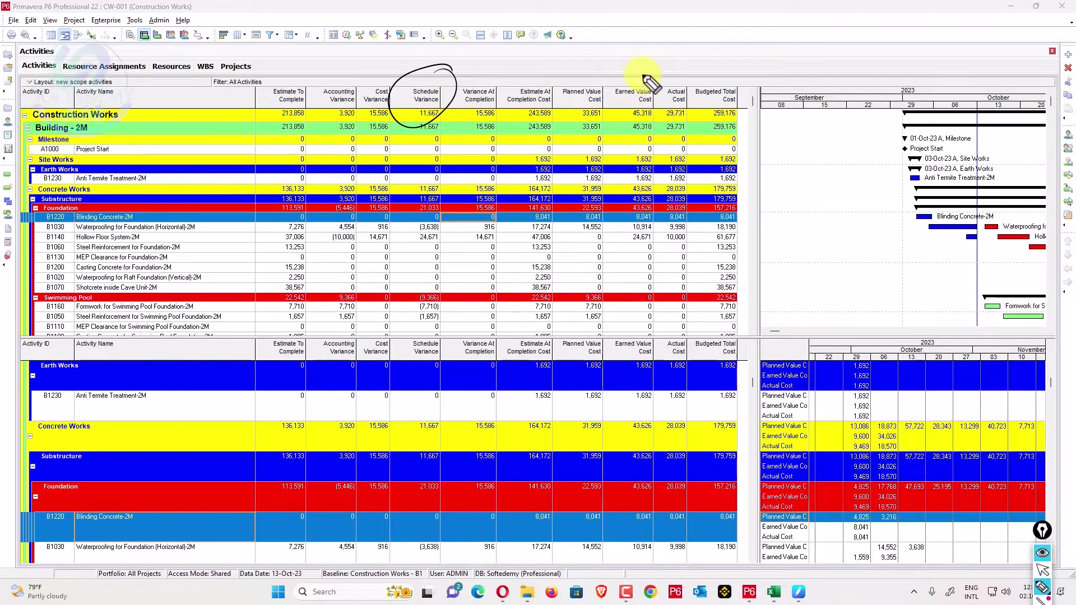
mouse_move(652, 73)
mouse_down()
mouse_move(614, 98)
mouse_move(661, 114)
mouse_move(664, 61)
mouse_move(654, 59)
mouse_move(617, 106)
mouse_move(608, 65)
mouse_move(645, 59)
mouse_up()
mouse_move(667, 36)
mouse_down()
mouse_move(722, 45)
mouse_move(742, 23)
mouse_up()
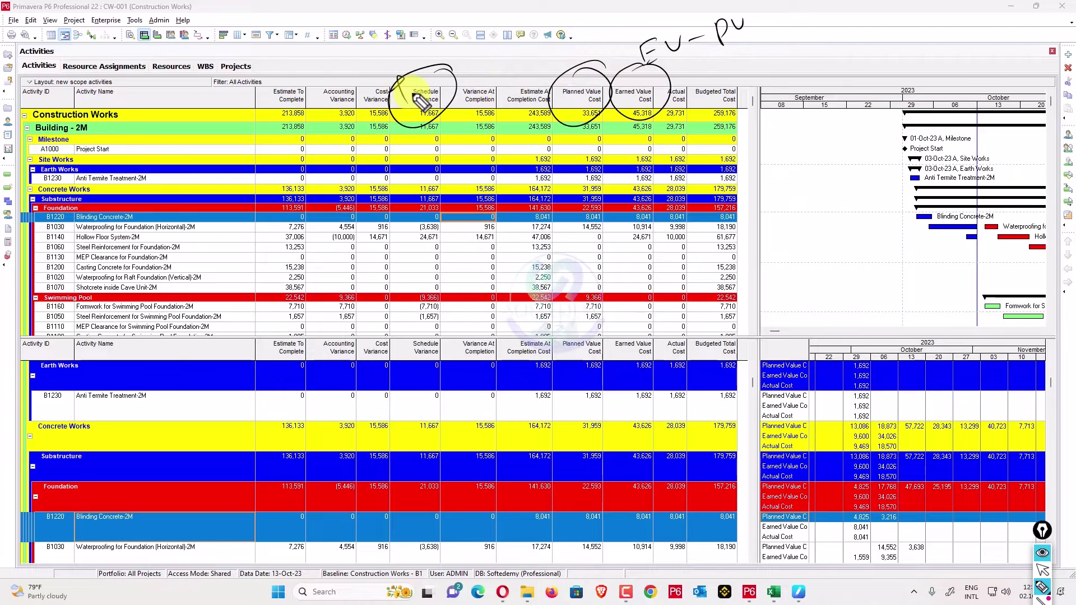
mouse_move(473, 55)
mouse_down()
mouse_move(474, 65)
mouse_move(494, 64)
mouse_move(513, 25)
mouse_move(574, 24)
mouse_move(602, 7)
mouse_up()
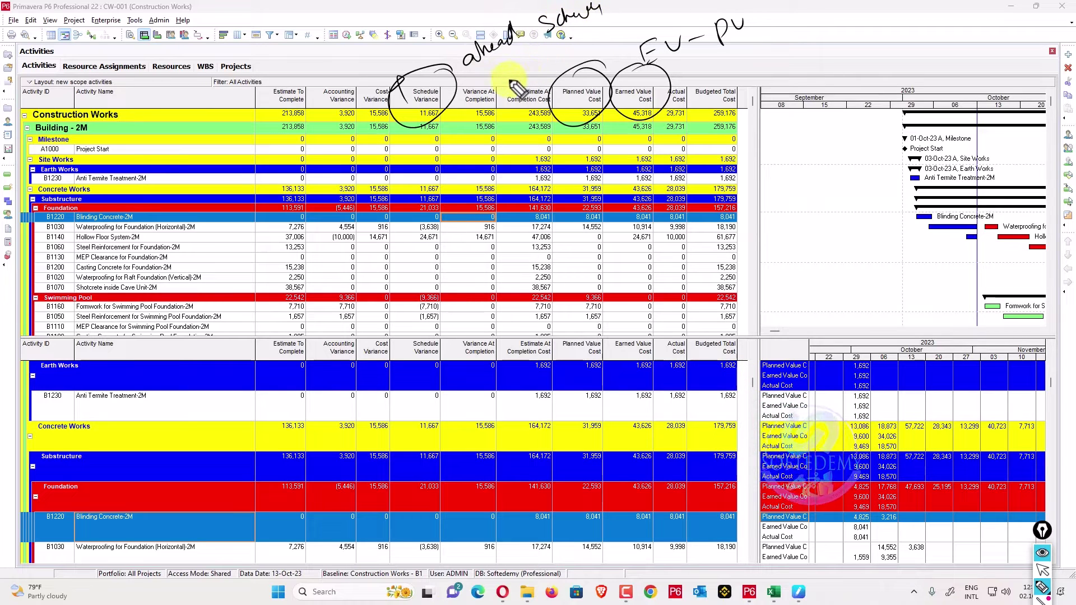
mouse_move(513, 90)
mouse_down()
mouse_move(476, 115)
mouse_move(469, 90)
mouse_move(518, 87)
mouse_up()
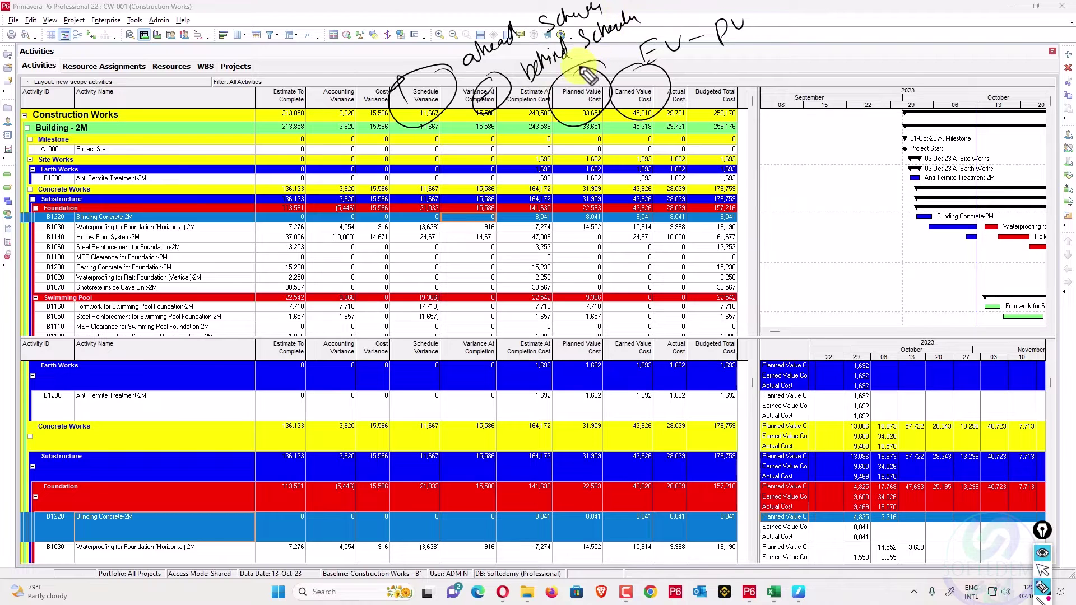
Clear the ink, mark Variance At Completion as BAC - EAC with under Budget and Over Budget notes, and clear the markings.
key(e)
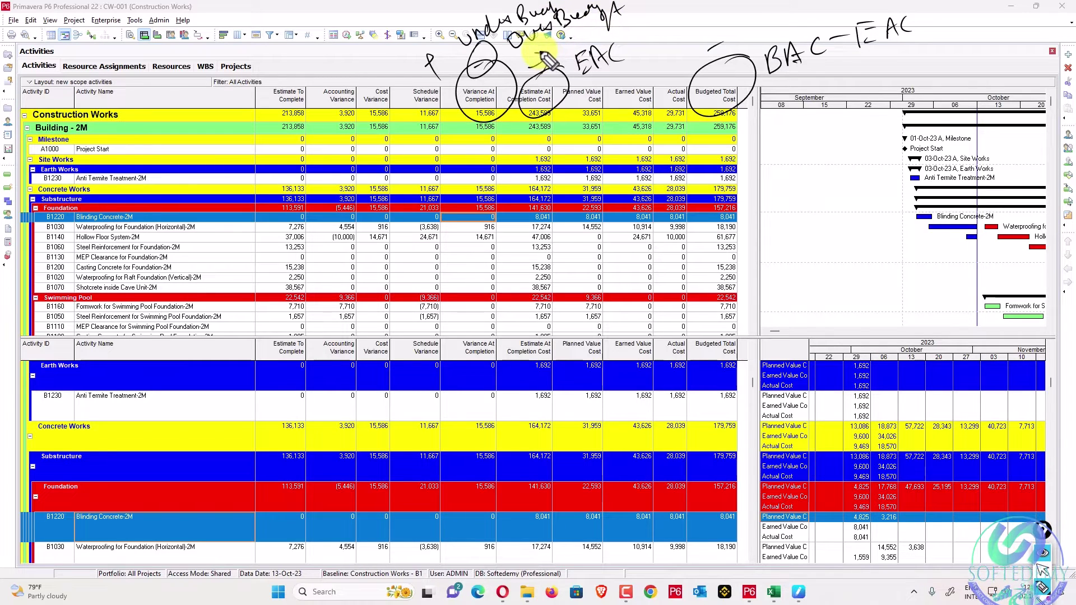
key(e)
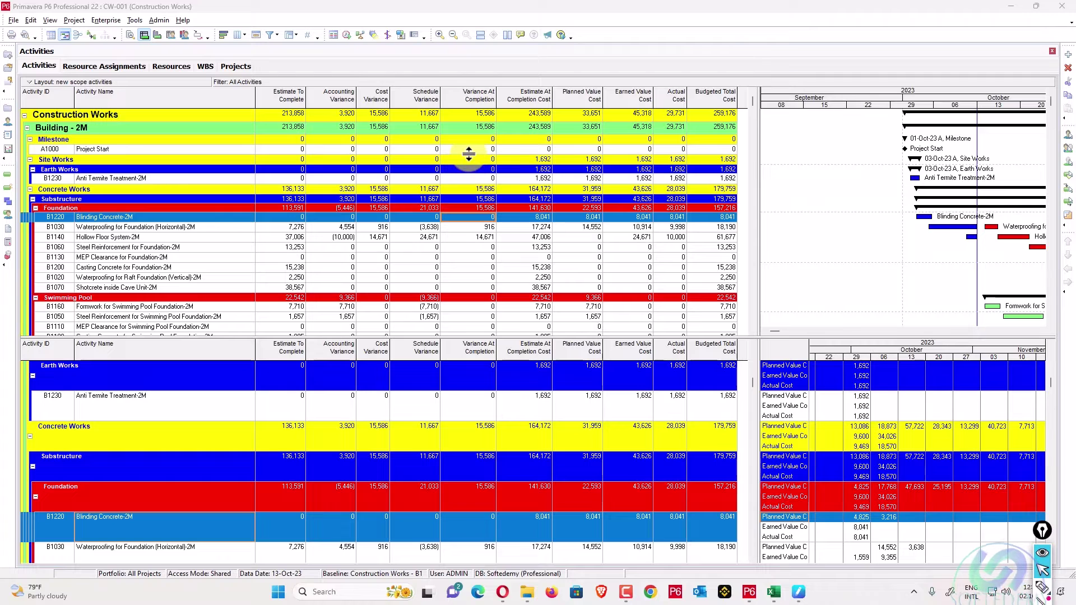
Open the activity column settings and remove Accounting Variance from the selected columns.
right_click(428, 104)
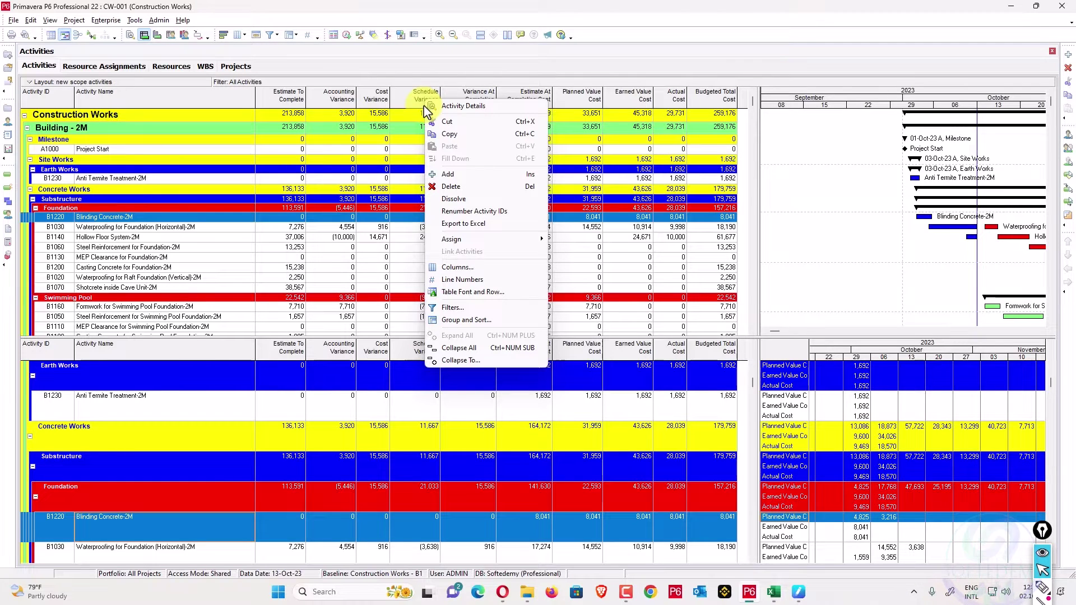
click(492, 267)
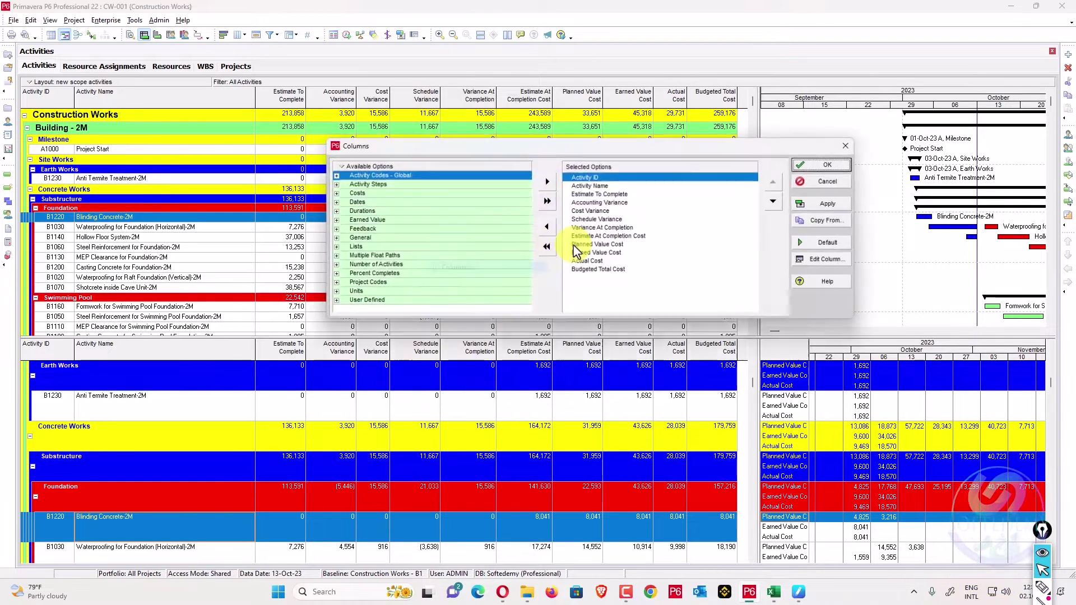
click(611, 203)
click(546, 226)
Add the Earned Value columns Cost Variance Index and Cost Performance Index after Cost Variance.
scroll(426, 263, down, 5)
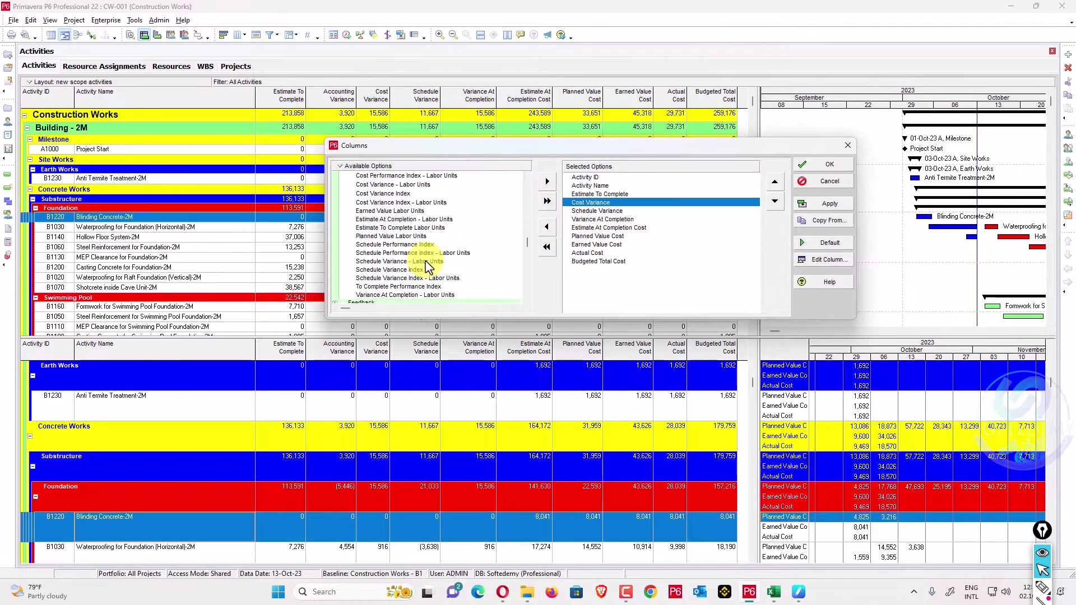
scroll(403, 211, up, 2)
click(392, 211)
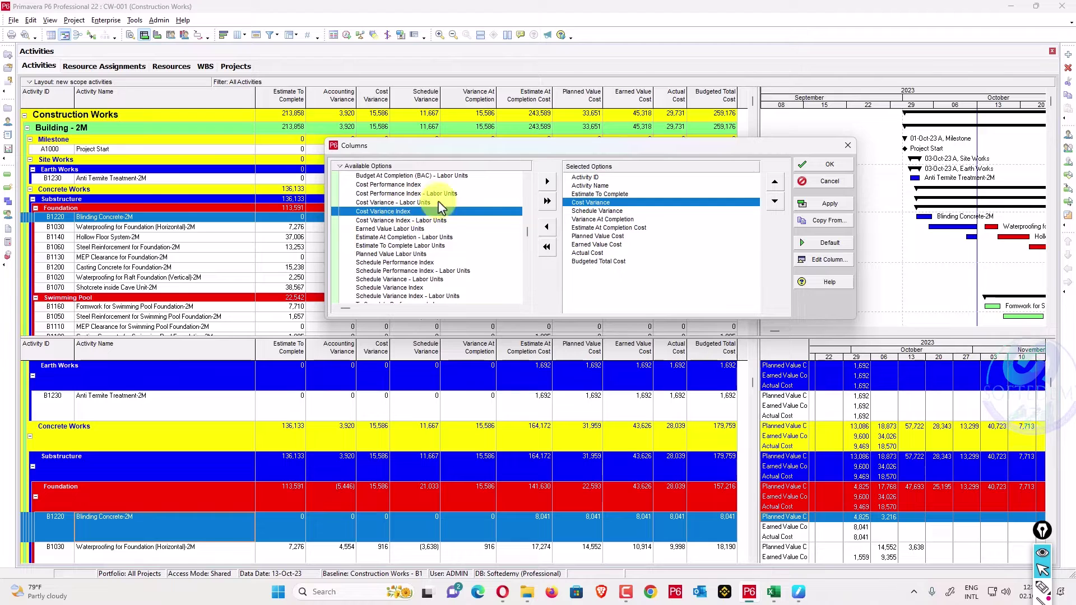
click(547, 181)
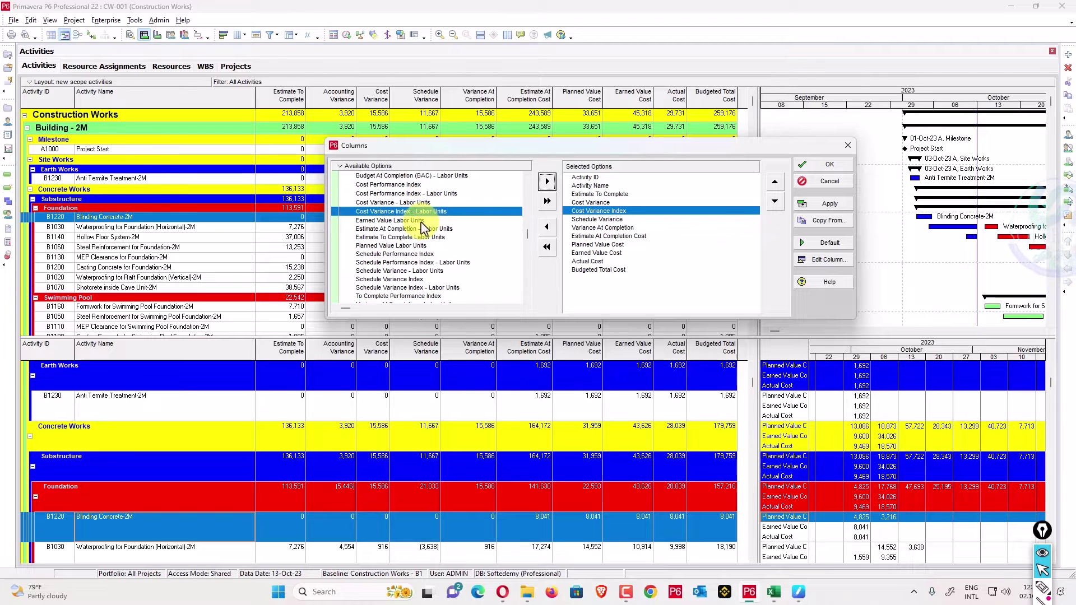
scroll(413, 266, up, 1)
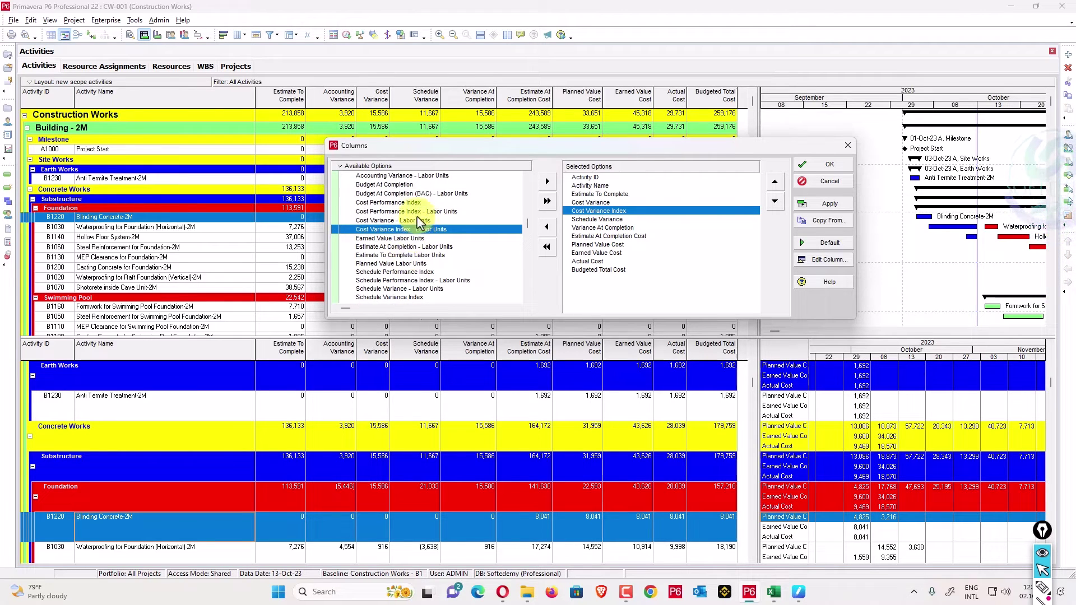
click(418, 202)
click(552, 185)
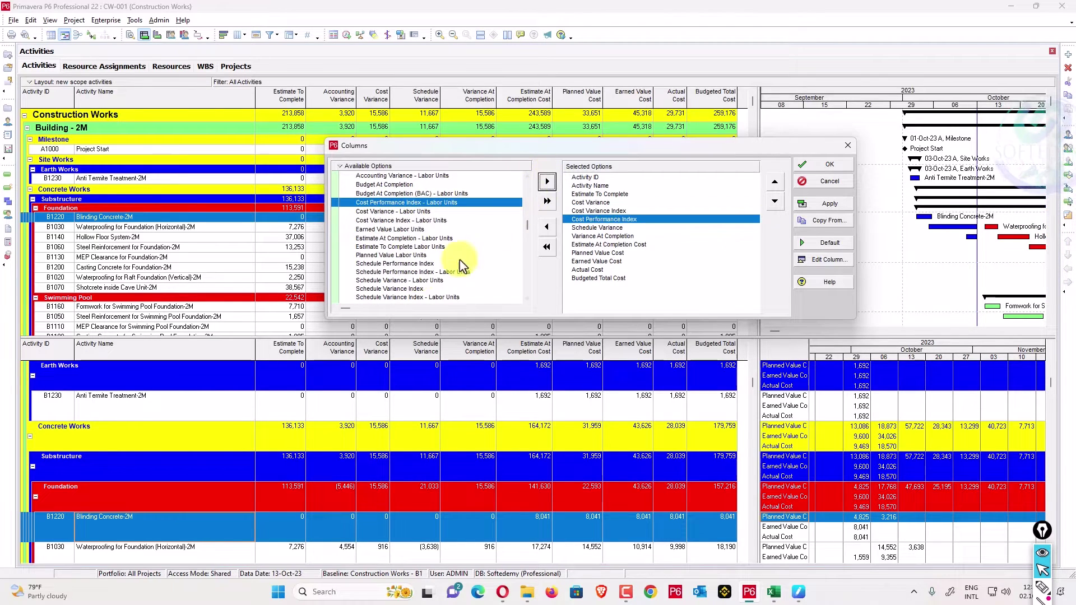
Add Schedule Performance Index, Schedule Variance Index and To Complete Performance Index, and apply the column selection.
click(404, 263)
click(547, 181)
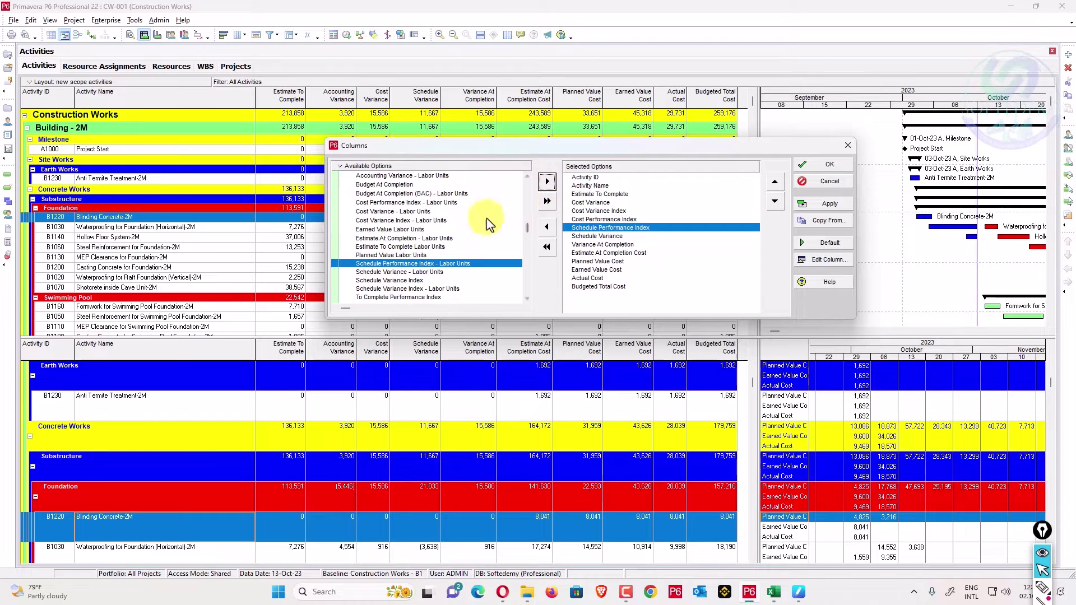
click(399, 280)
click(547, 181)
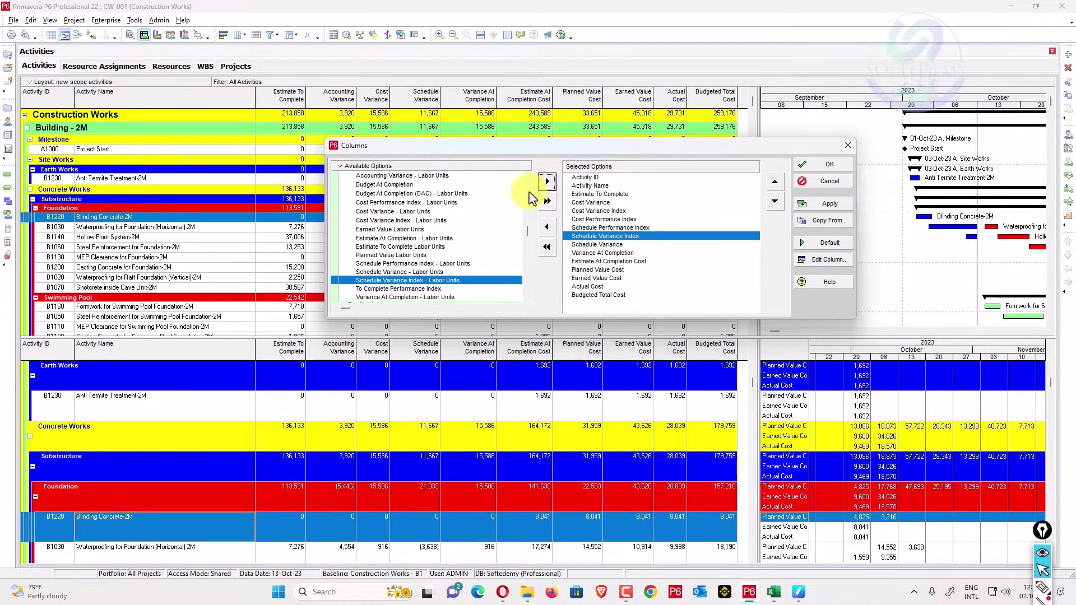
click(413, 280)
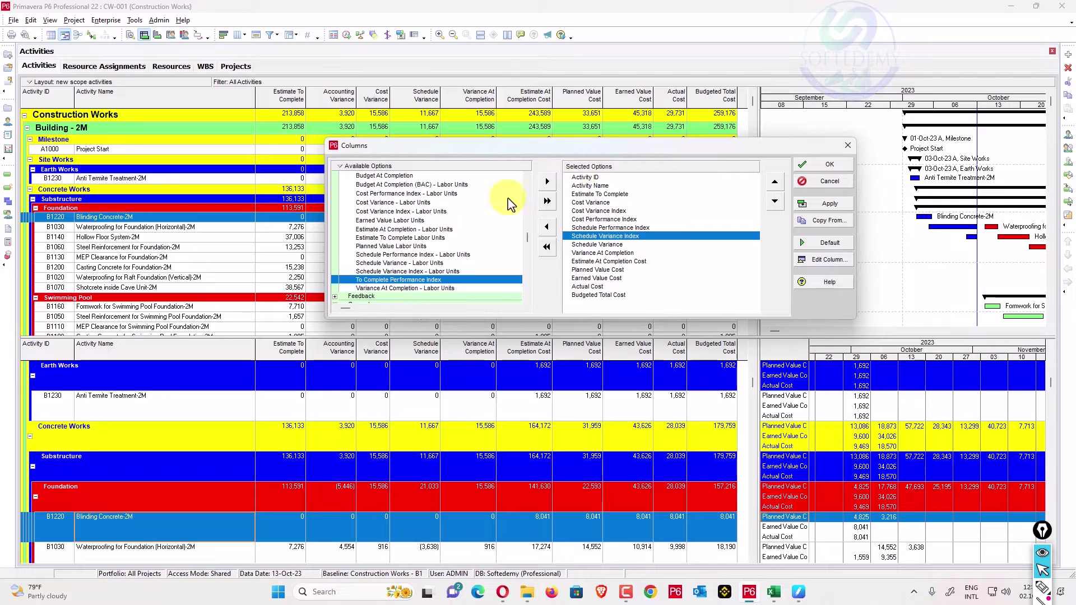
click(547, 181)
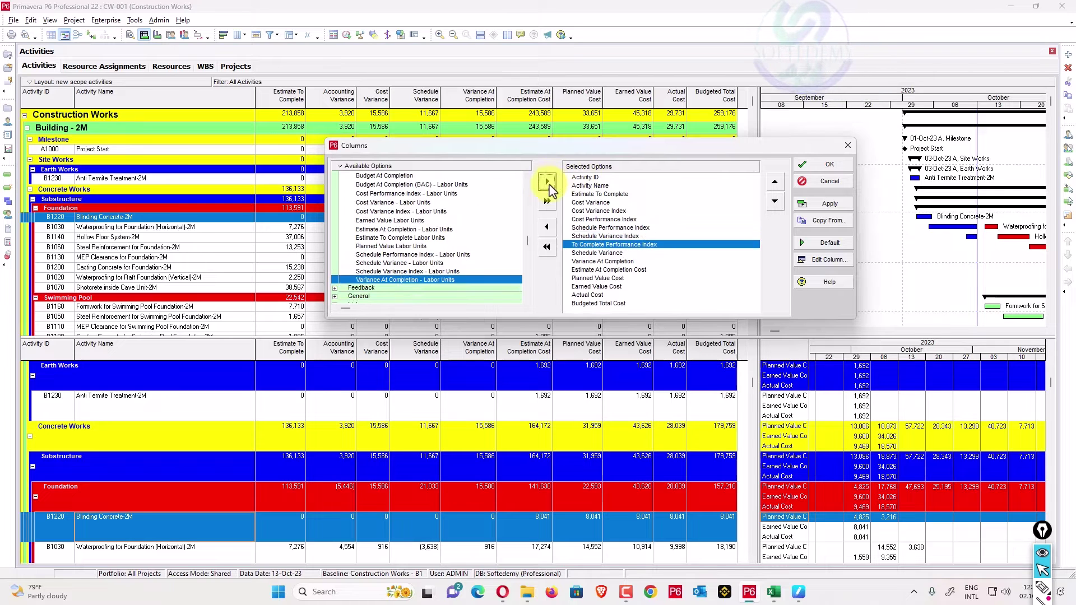
click(827, 203)
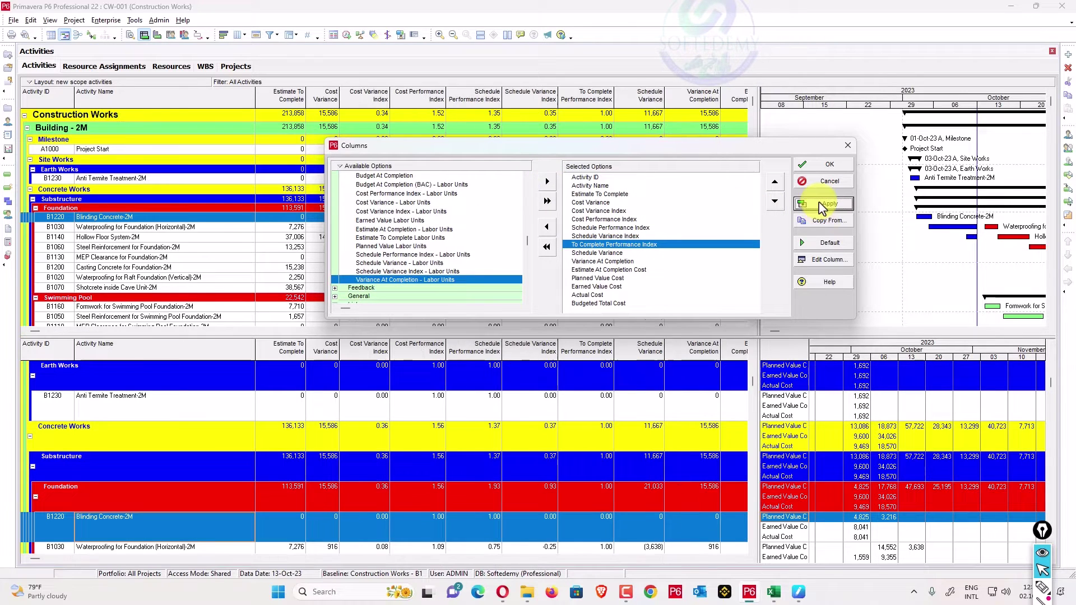
click(829, 164)
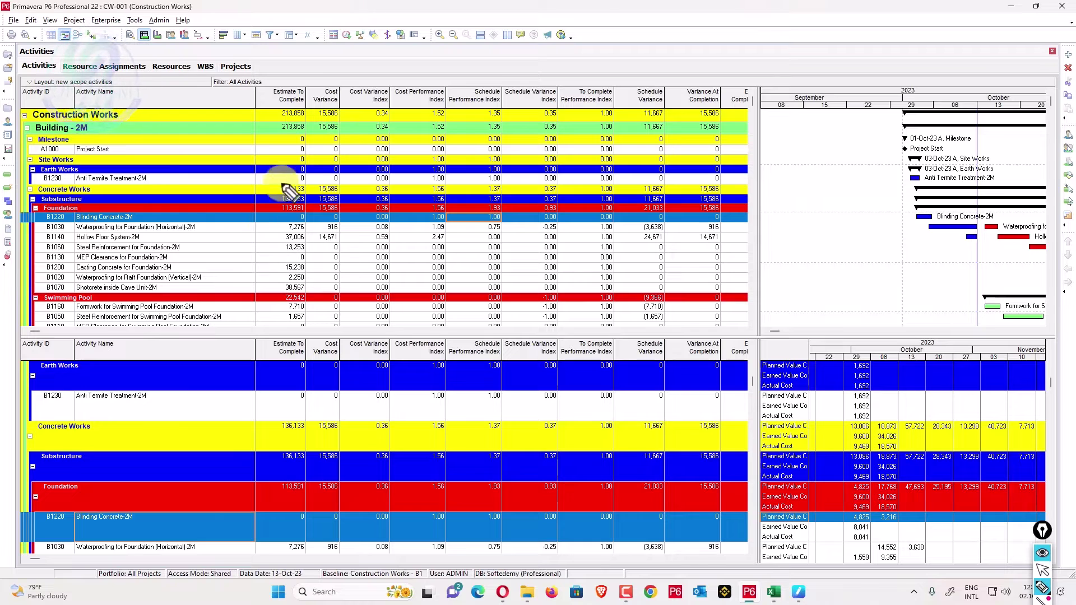
Mark Cost Performance Index as CPI = EV / AC, handwrite < 1 spend more than plan and > 1 spend less than planned, and clear the ink.
mouse_move(458, 110)
mouse_down()
mouse_move(427, 72)
mouse_move(492, 52)
mouse_move(453, 80)
mouse_move(465, 83)
mouse_up()
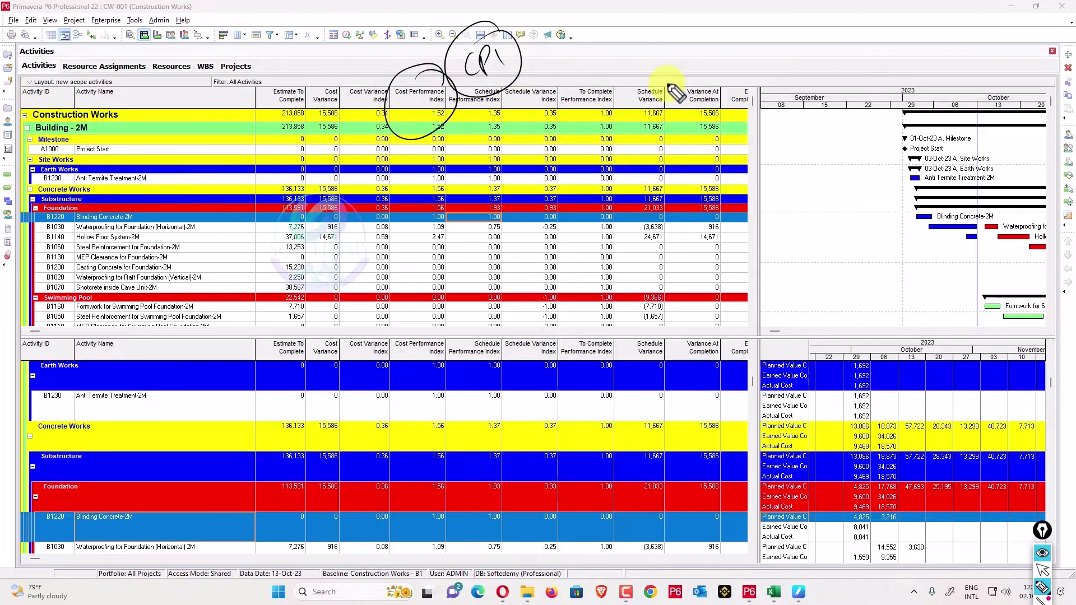
mouse_move(660, 50)
mouse_down()
mouse_move(695, 40)
mouse_move(704, 81)
mouse_move(746, 78)
mouse_move(790, 49)
mouse_up()
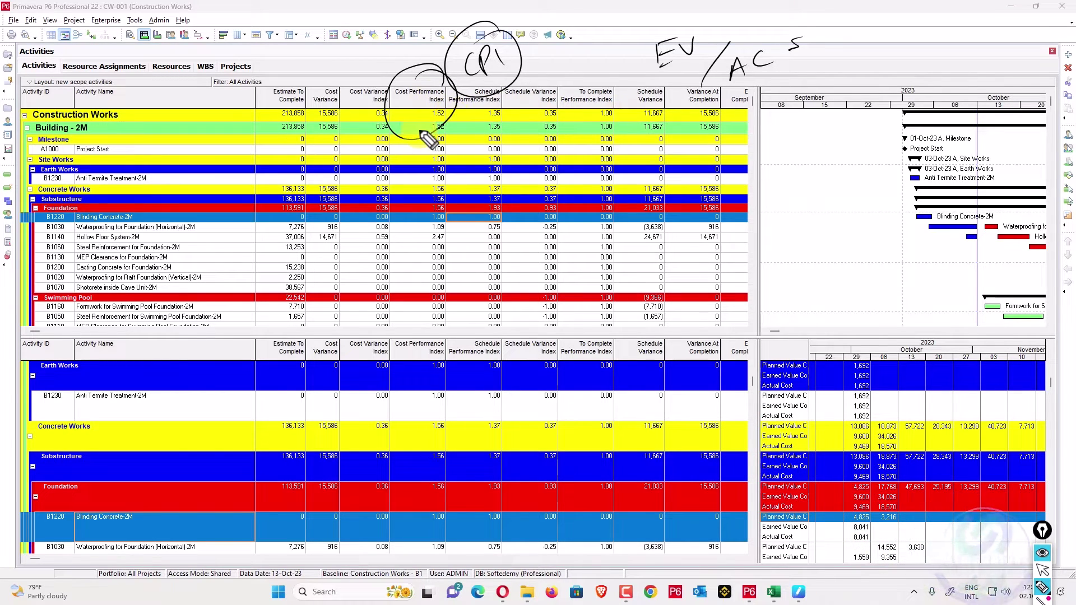
key(ctrl+shift+c)
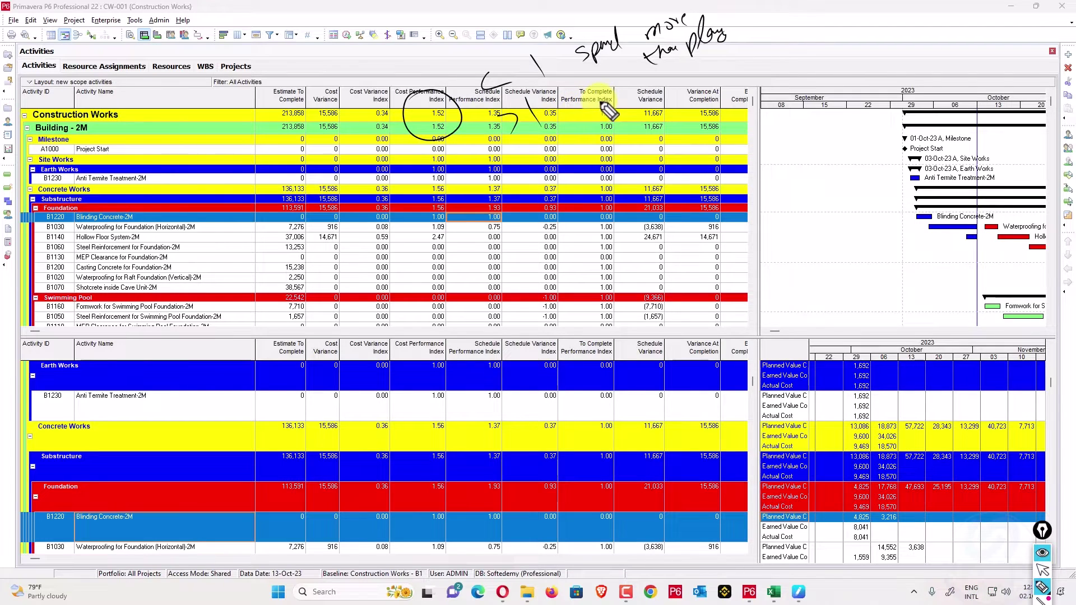
mouse_move(616, 107)
mouse_down()
mouse_move(625, 124)
mouse_move(694, 78)
mouse_move(776, 55)
mouse_move(796, 22)
mouse_move(808, 33)
mouse_move(837, 16)
mouse_up()
drag(846, 53, 745, 88)
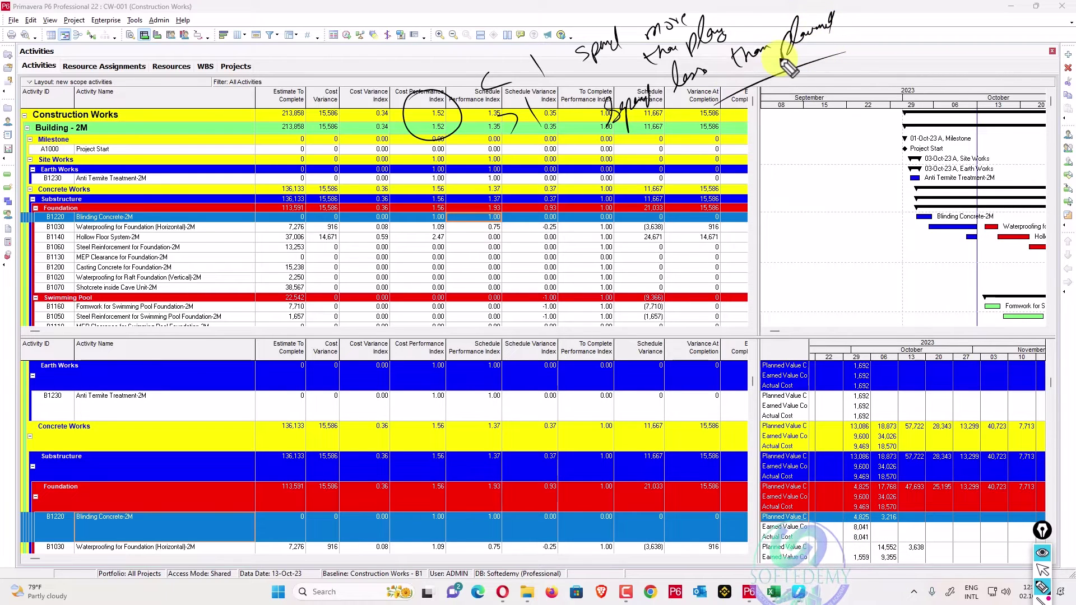
key(e)
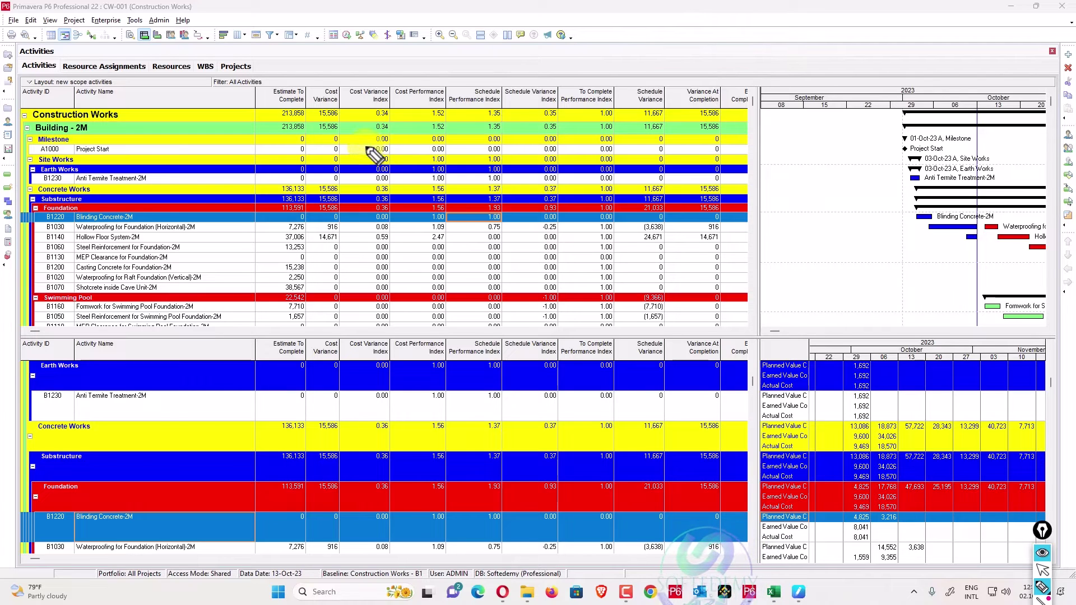
Circle Cost Variance Index and Cost Variance in ink and handwrite the formula Cost variance / EV.
mouse_move(388, 68)
mouse_down()
mouse_move(353, 112)
mouse_move(396, 116)
mouse_up()
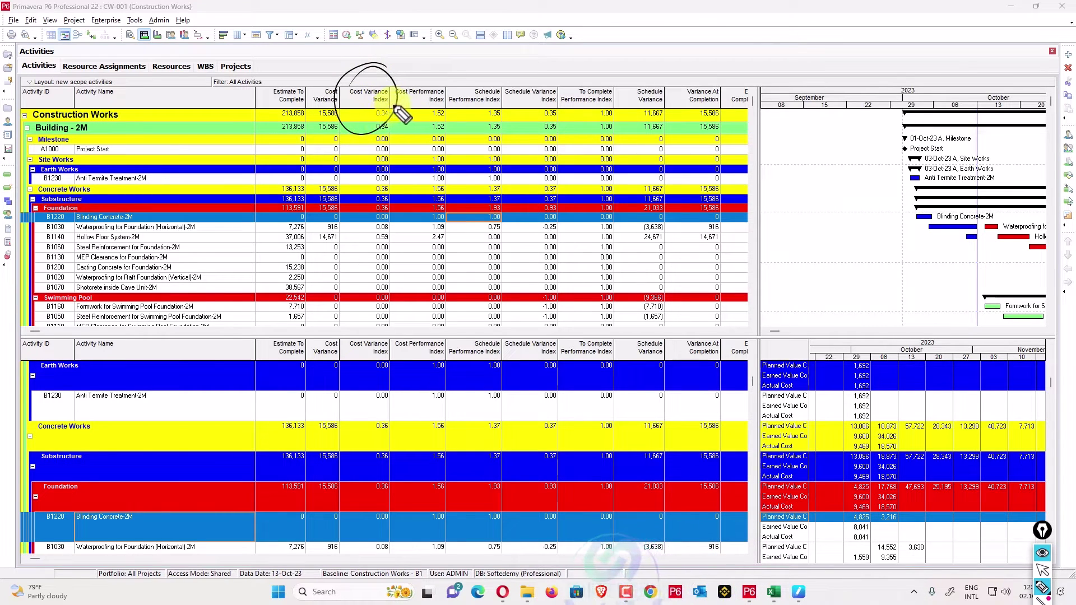
mouse_move(455, 55)
mouse_down()
mouse_move(443, 73)
mouse_move(497, 44)
mouse_up()
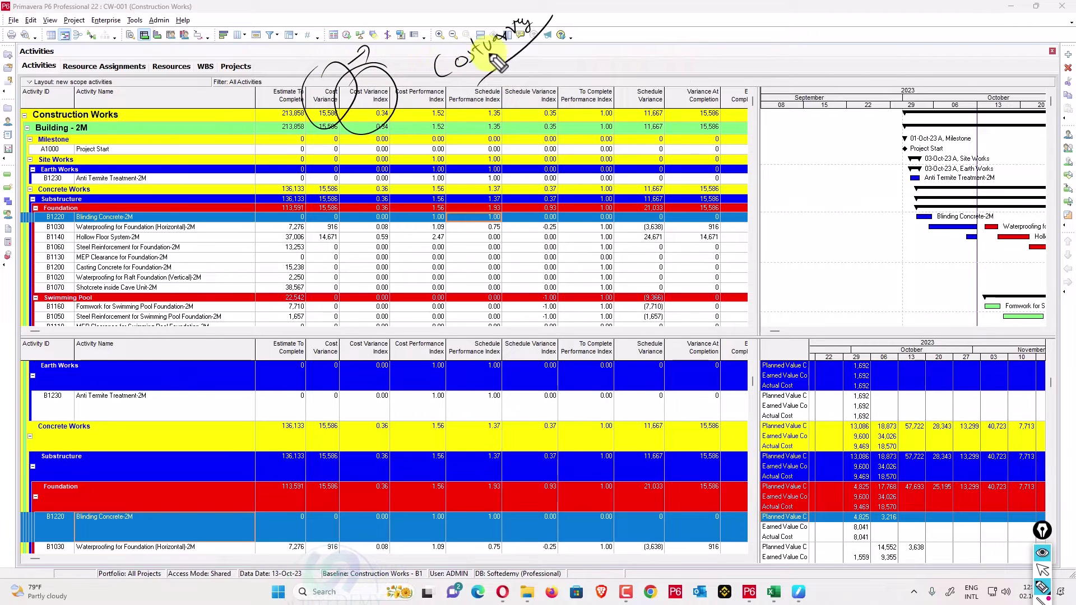
drag(558, 63, 570, 60)
drag(574, 45, 592, 42)
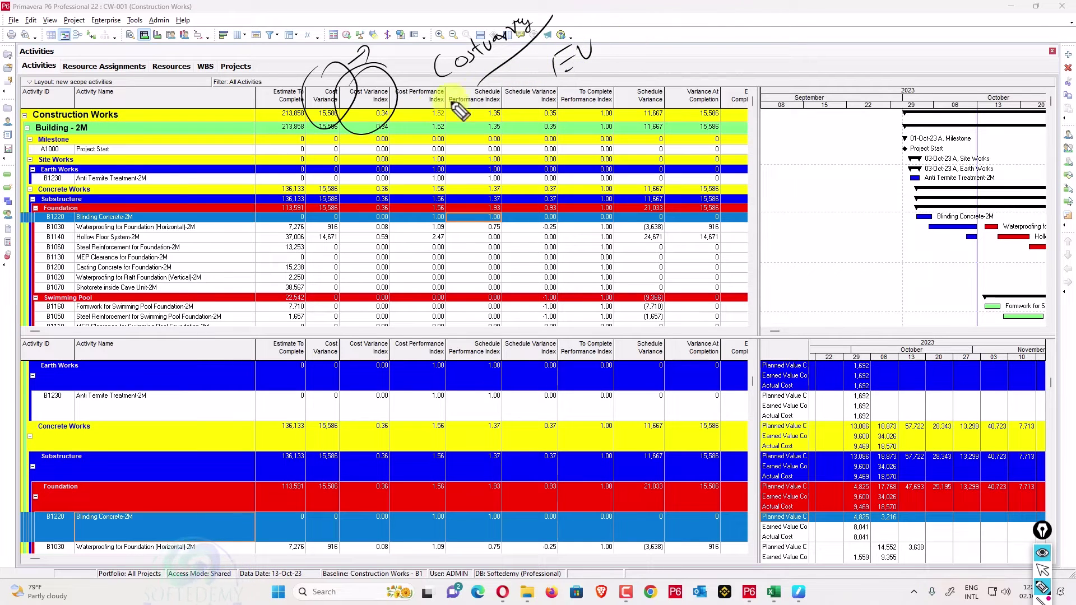
Clear the ink and handwrite the Cost Variance Index meanings, with < 0 as Spend More than Completed and a note for > 0.
key(e)
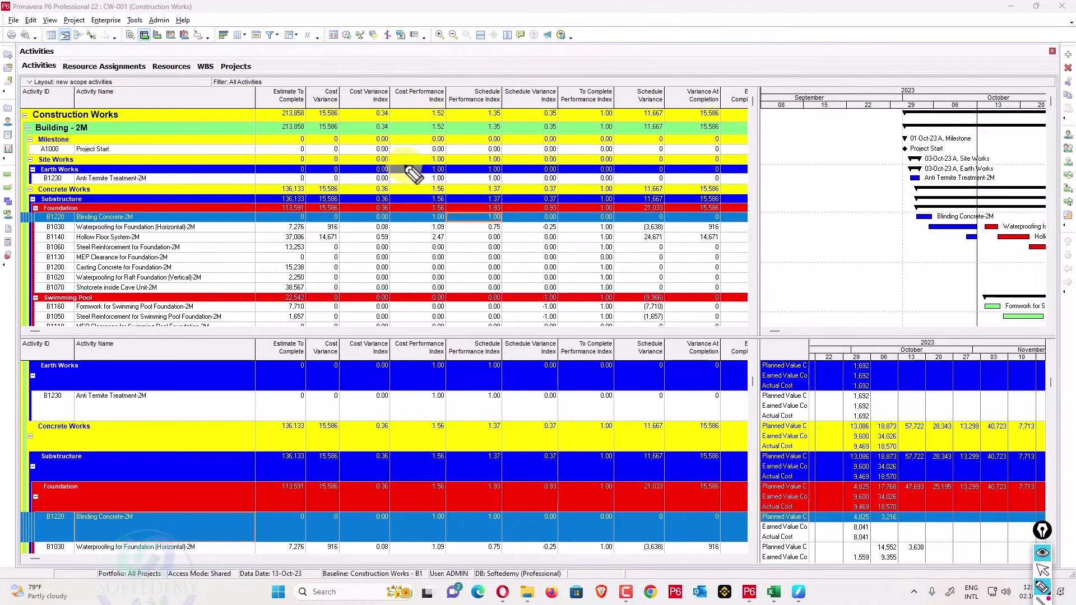
drag(386, 111, 421, 83)
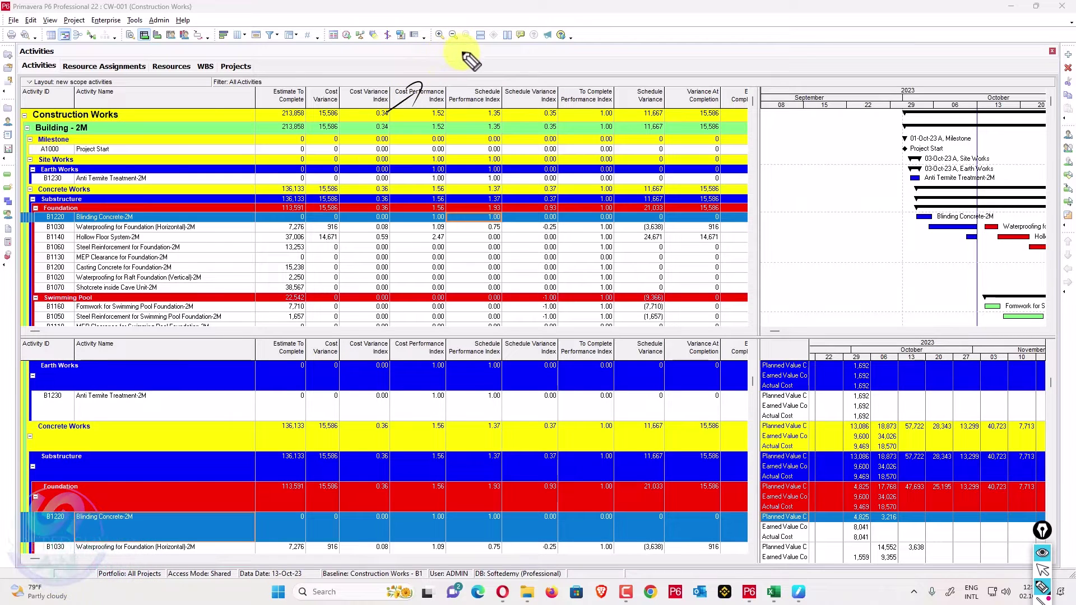
mouse_move(478, 55)
mouse_down()
mouse_move(479, 65)
mouse_move(494, 45)
mouse_up()
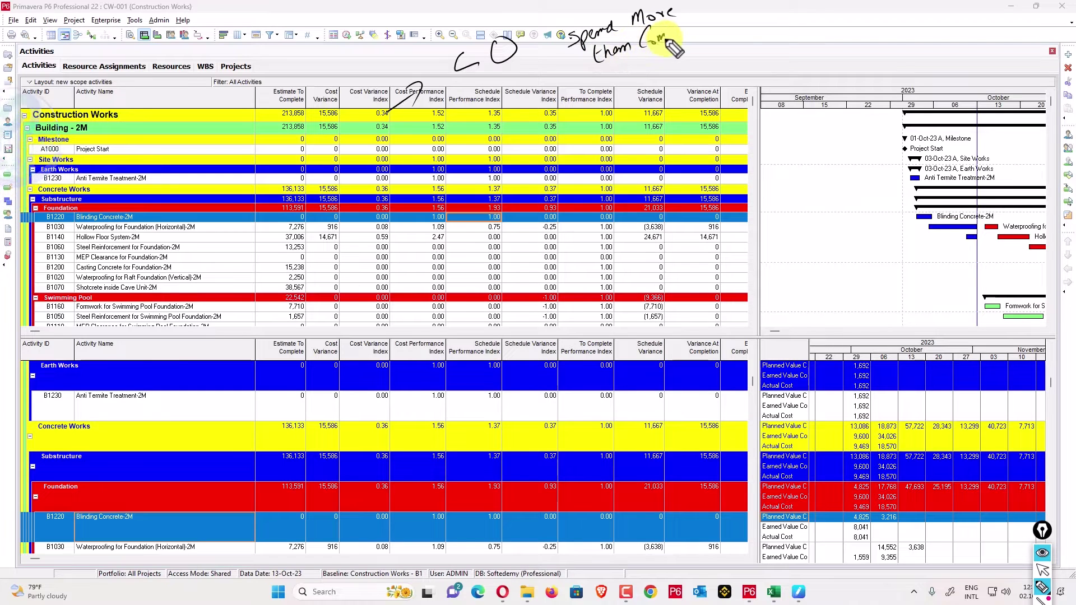
drag(696, 34, 713, 22)
mouse_move(475, 103)
mouse_down()
mouse_move(490, 118)
mouse_move(518, 90)
mouse_up()
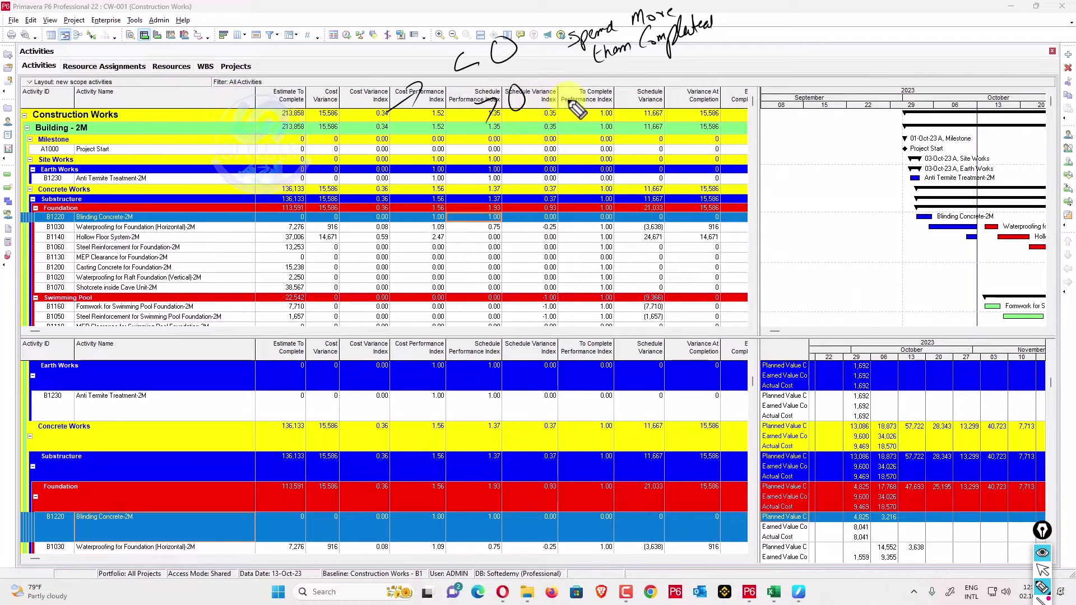
mouse_move(586, 83)
mouse_down()
mouse_move(576, 101)
mouse_move(598, 85)
mouse_move(607, 97)
mouse_move(600, 88)
mouse_move(661, 76)
mouse_move(687, 30)
mouse_move(706, 56)
mouse_move(724, 53)
mouse_move(691, 84)
mouse_move(718, 78)
mouse_move(711, 66)
mouse_move(738, 70)
mouse_move(745, 54)
mouse_up()
Clear the ink, mark Schedule Performance Index as SPI = EV/PV with < 1 Behind and > 1 Ahead of schedule, and clear the markings.
key(ctrl+shift+c)
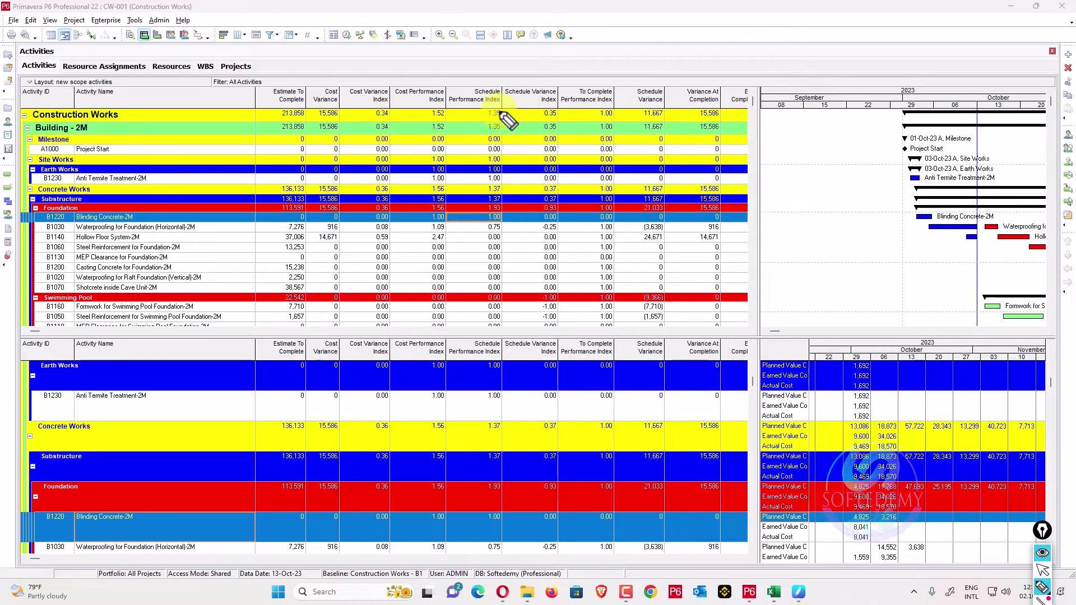
drag(510, 73, 549, 75)
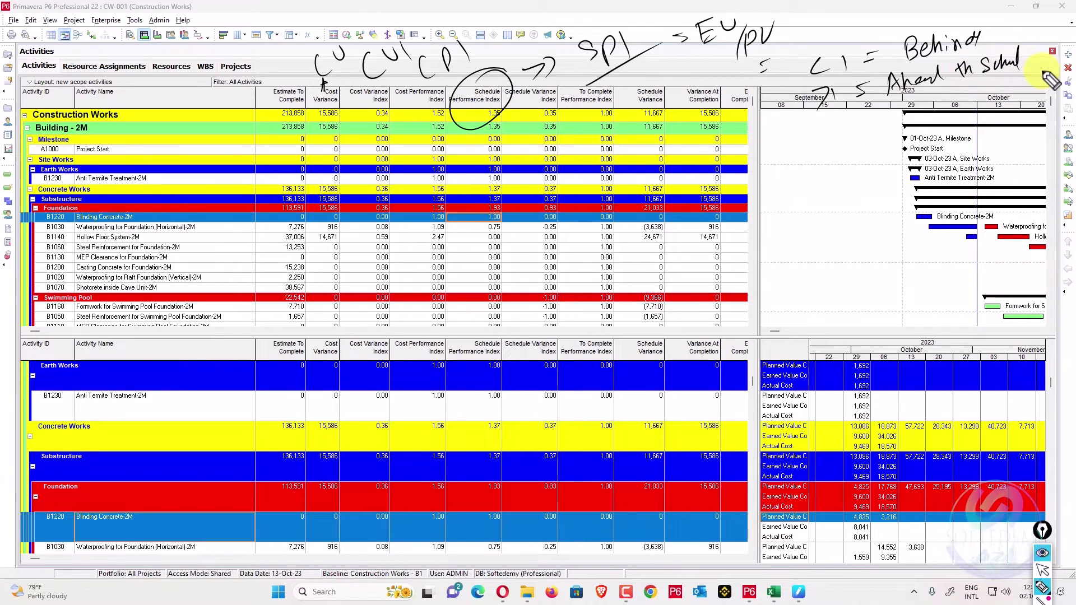
key(ctrl+shift+c)
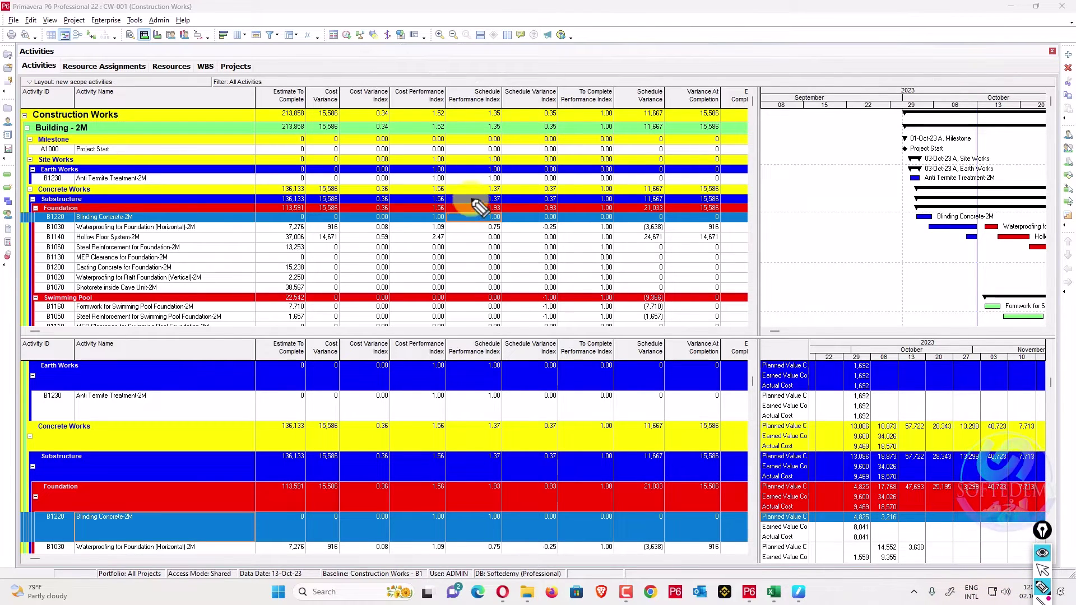
Circle Schedule Variance Index and Schedule Variance in ink and handwrite the formula SVI as SV / PV.
mouse_move(546, 56)
mouse_down()
mouse_move(529, 54)
mouse_move(568, 69)
mouse_move(603, 51)
mouse_move(614, 64)
mouse_up()
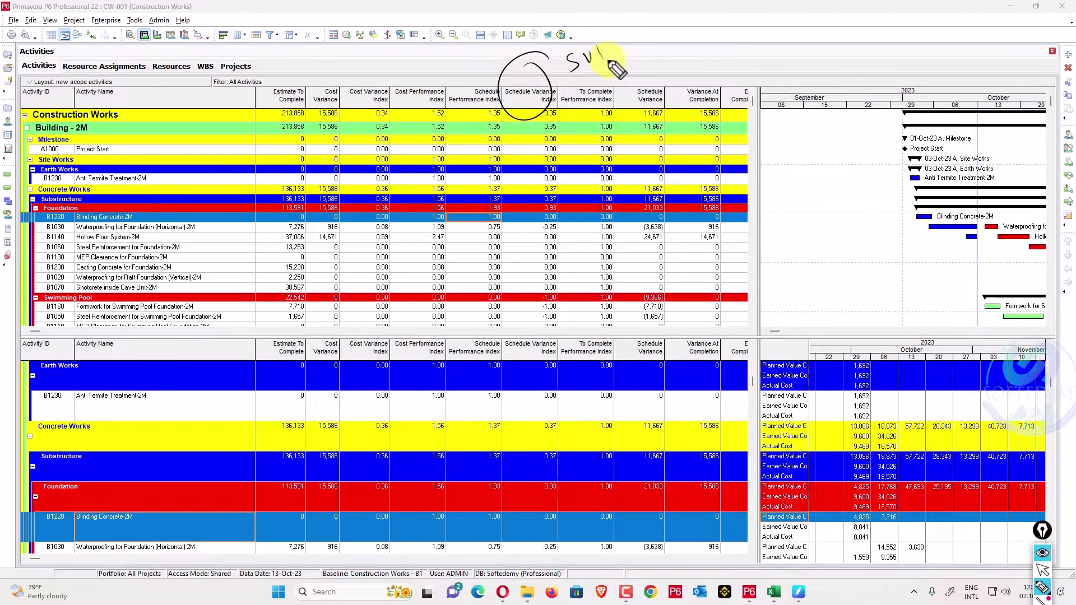
mouse_move(700, 23)
mouse_down()
mouse_move(687, 41)
mouse_move(732, 21)
mouse_up()
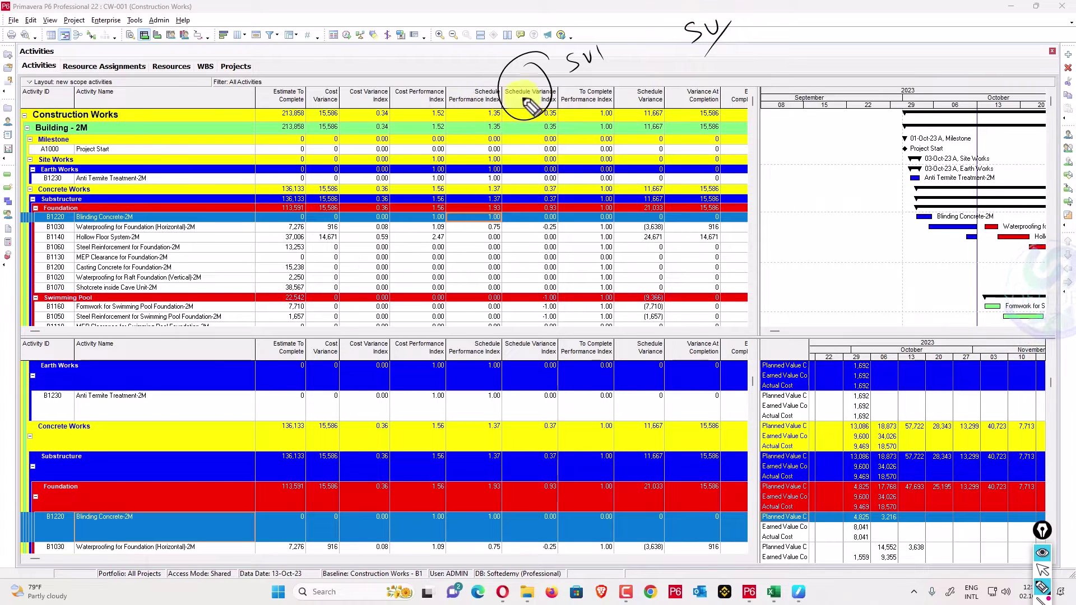
mouse_move(644, 75)
mouse_down()
mouse_move(645, 90)
mouse_move(662, 85)
mouse_move(654, 118)
mouse_up()
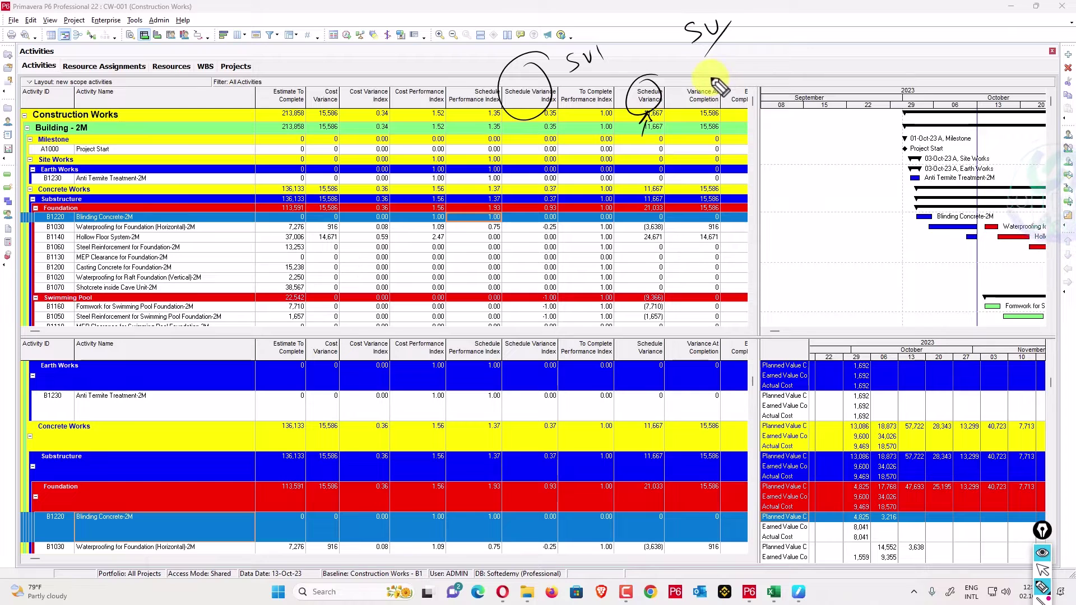
mouse_move(719, 89)
mouse_down()
mouse_move(744, 57)
mouse_move(776, 51)
mouse_up()
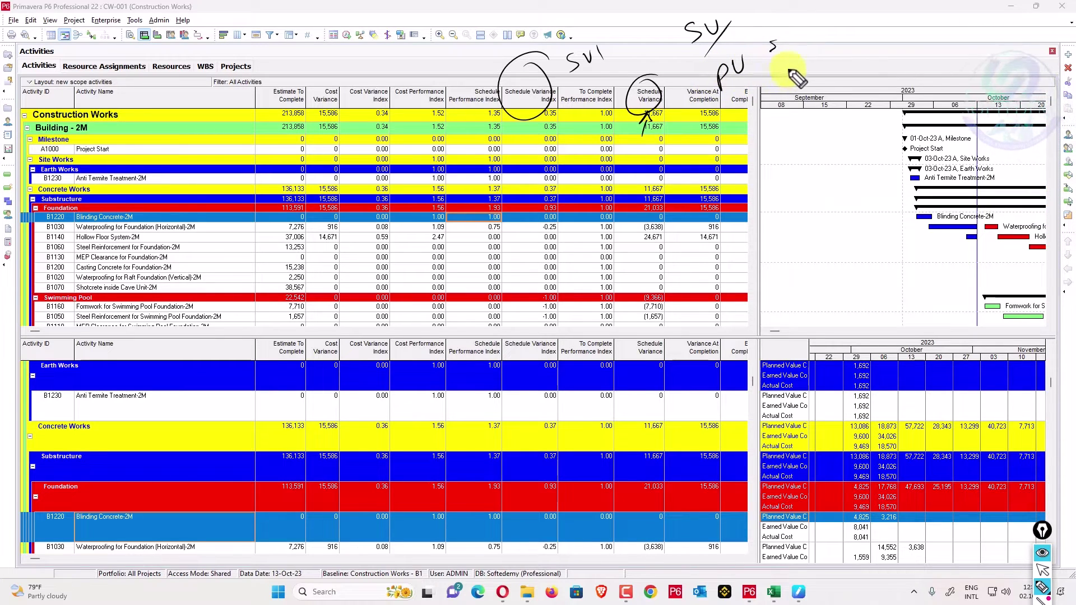
Handwrite the Schedule Variance Index meanings, < 0 Behind and > 0 Ahead, and clear the ink.
mouse_move(875, 59)
mouse_down()
mouse_move(869, 73)
mouse_move(885, 57)
mouse_up()
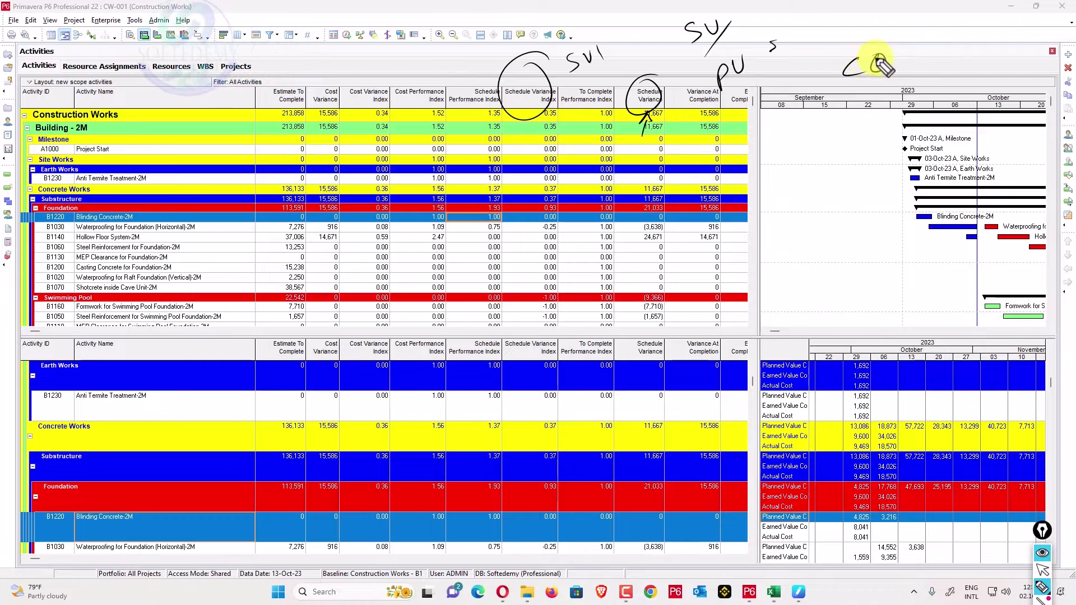
mouse_move(927, 47)
mouse_down()
mouse_move(944, 69)
mouse_move(969, 54)
mouse_move(991, 58)
mouse_move(993, 37)
mouse_up()
mouse_move(848, 91)
mouse_down()
mouse_move(847, 108)
mouse_move(878, 85)
mouse_move(958, 91)
mouse_move(978, 68)
mouse_up()
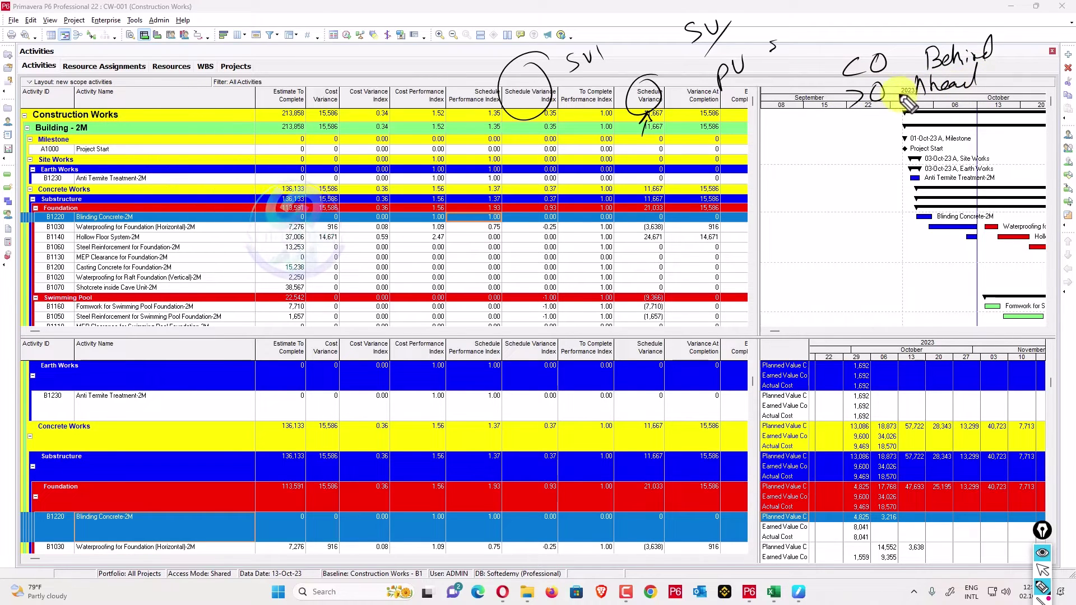
key(e)
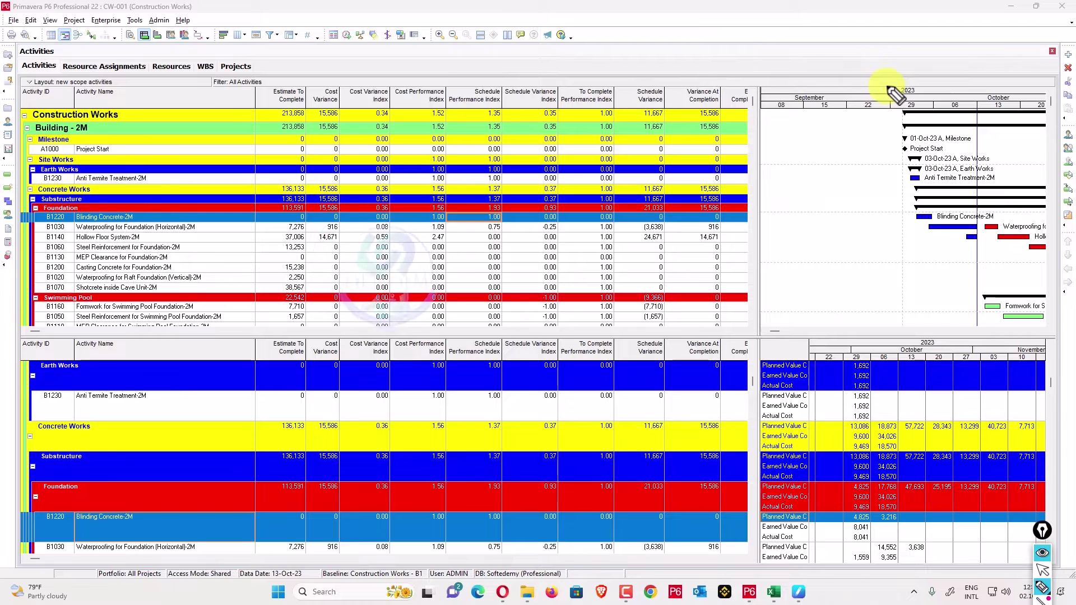
Circle To Complete Performance Index in ink and handwrite TCPI = (BAC - EV) / (EAC - AC), with < 1 noted below.
mouse_move(561, 101)
mouse_down()
mouse_move(595, 76)
mouse_move(557, 86)
mouse_move(617, 65)
mouse_move(632, 41)
mouse_move(666, 36)
mouse_move(671, 58)
mouse_up()
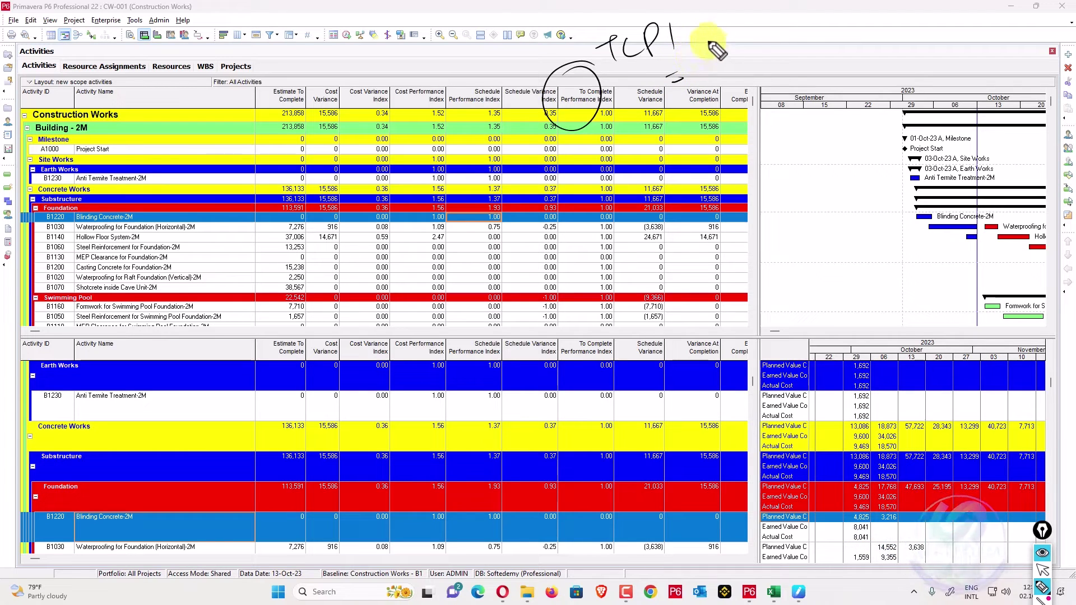
drag(723, 42, 824, 17)
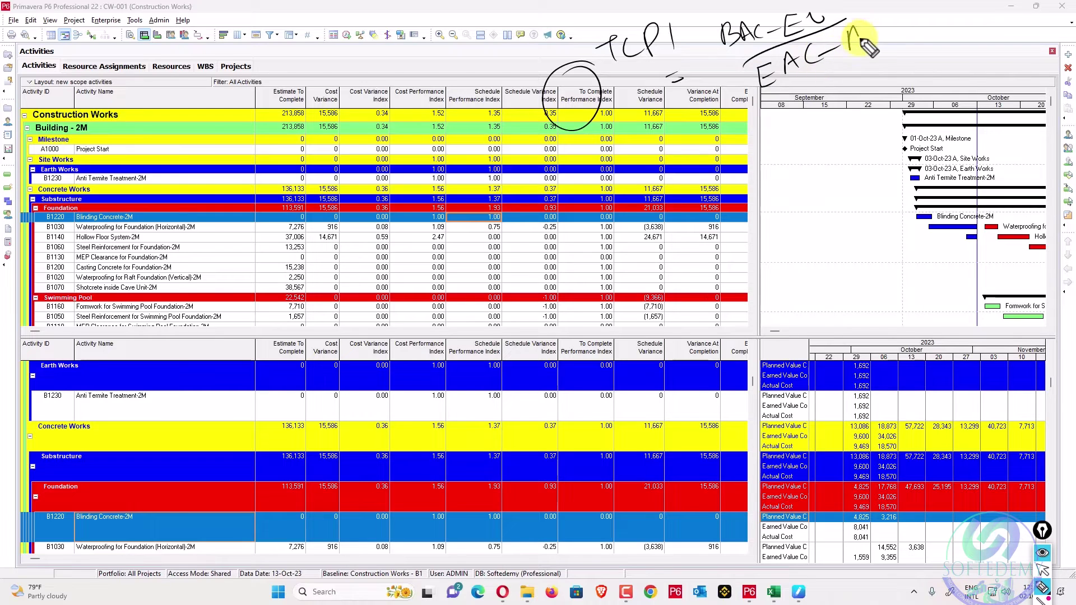
drag(711, 41, 763, 91)
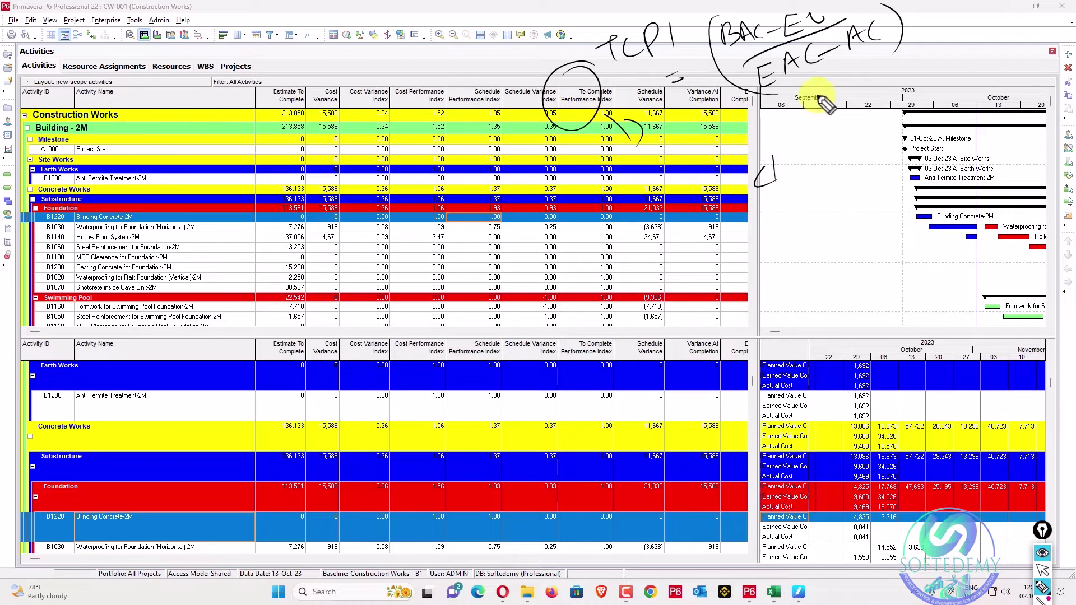
Point ink arrows at the TCPI formula, handwrite > 1 under the < 1 note, and clear all markings.
mouse_move(790, 118)
mouse_down()
mouse_move(795, 89)
mouse_move(801, 95)
mouse_up()
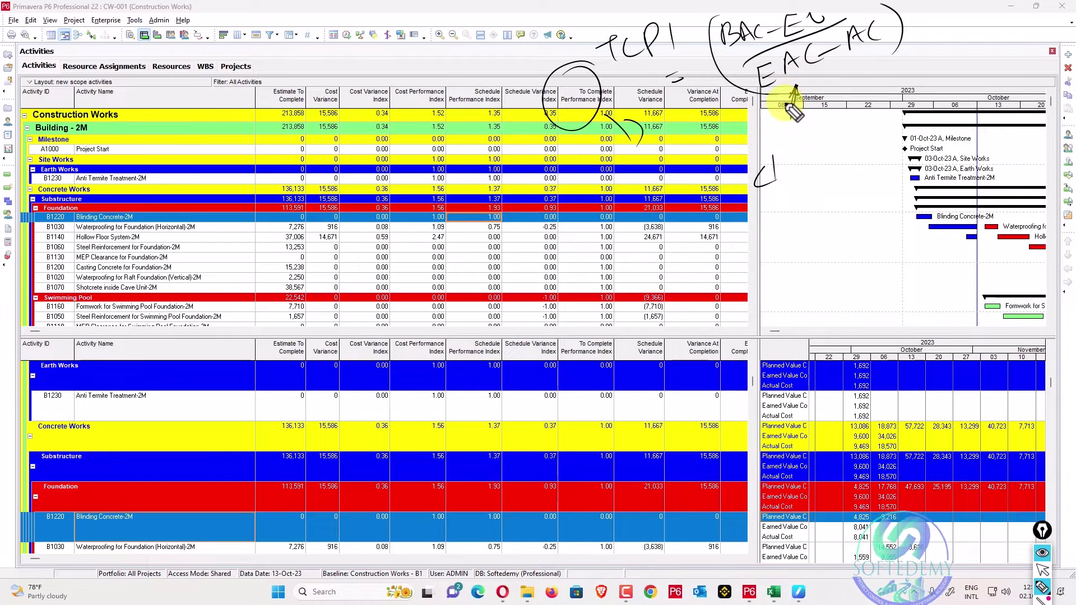
mouse_move(761, 205)
mouse_down()
mouse_move(765, 224)
mouse_move(783, 221)
mouse_up()
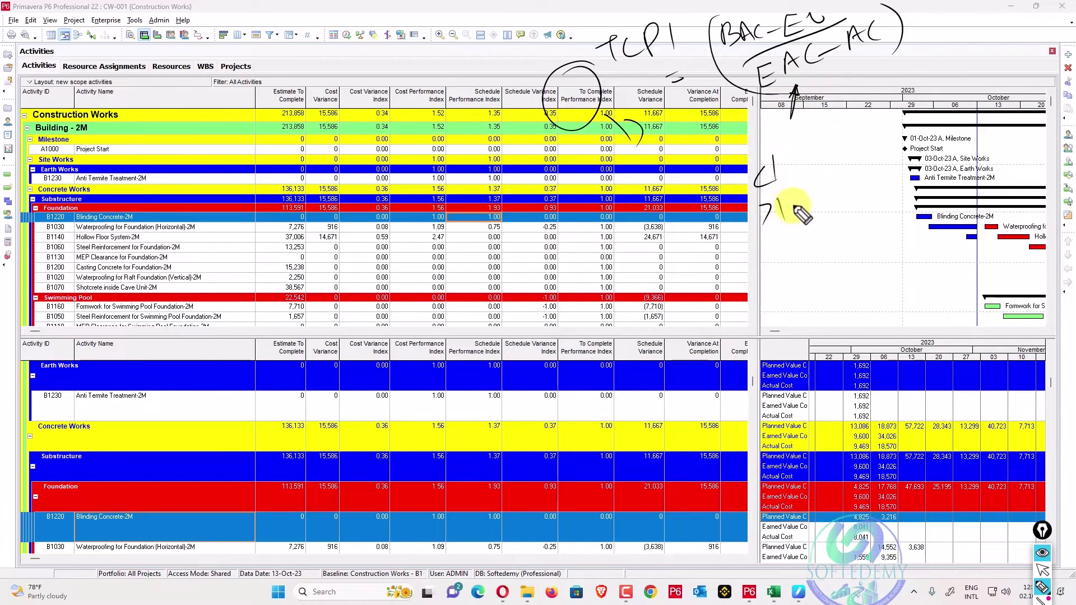
drag(811, 185, 805, 198)
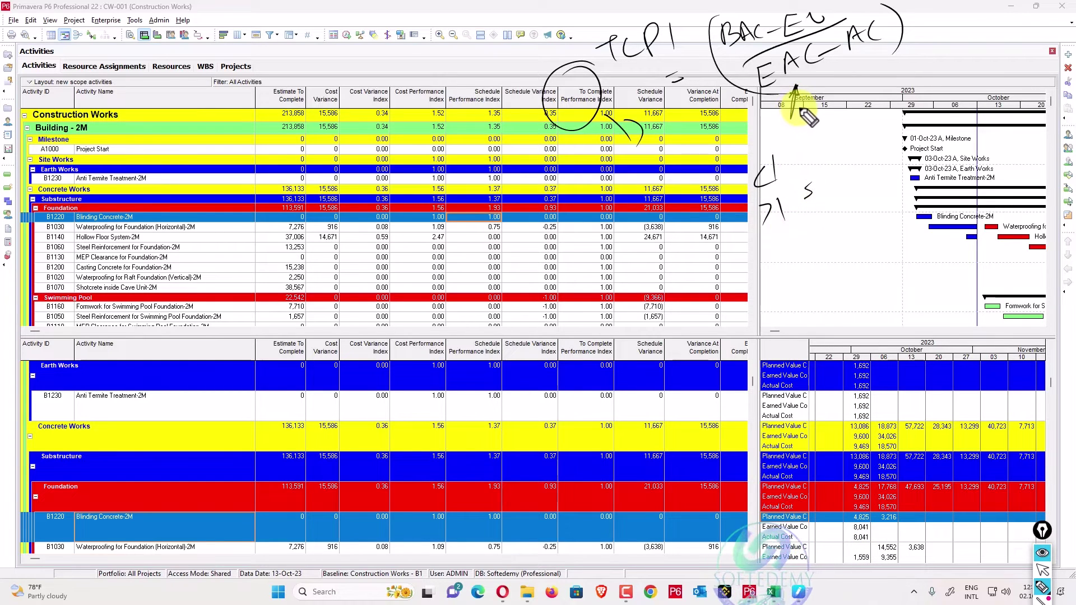
drag(817, 128, 828, 140)
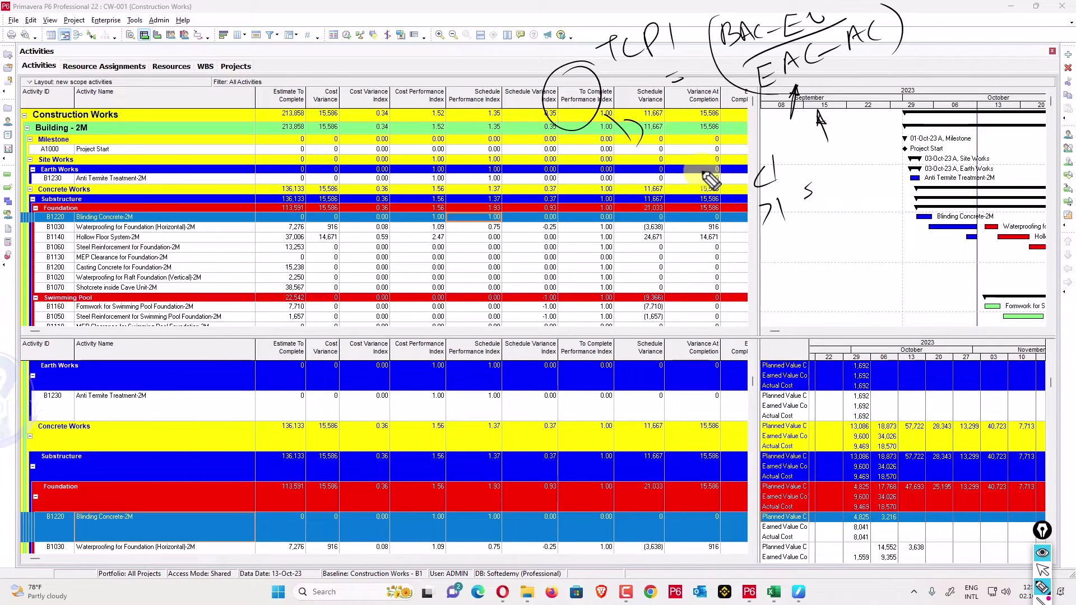
key(ctrl+shift+c)
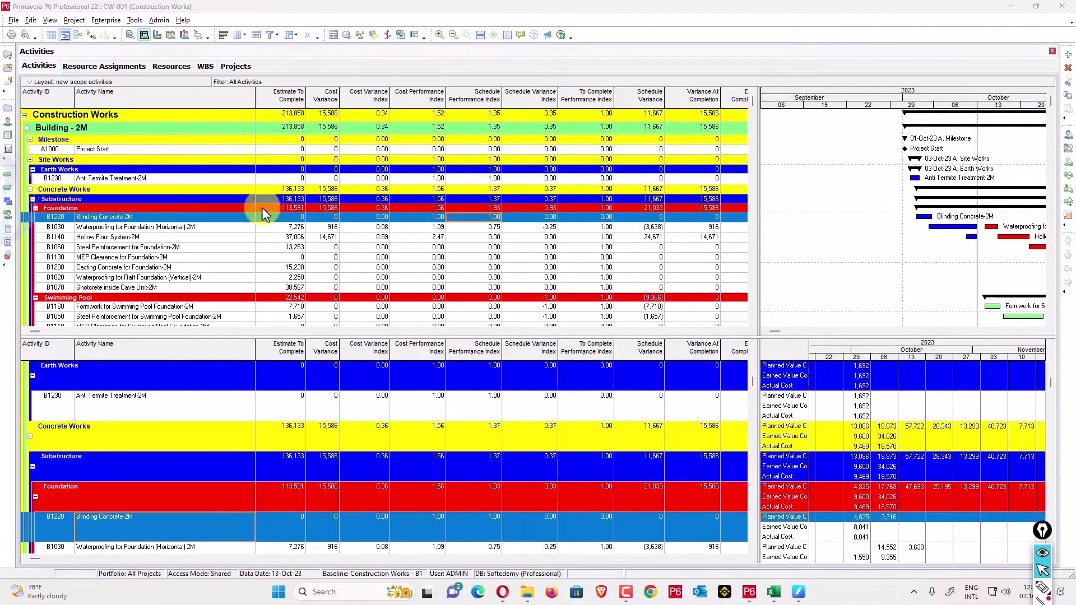
Select the Project Start activity and check which project and user baselines are assigned to project CW-001.
scroll(157, 176, down, 1)
scroll(163, 178, up, 1)
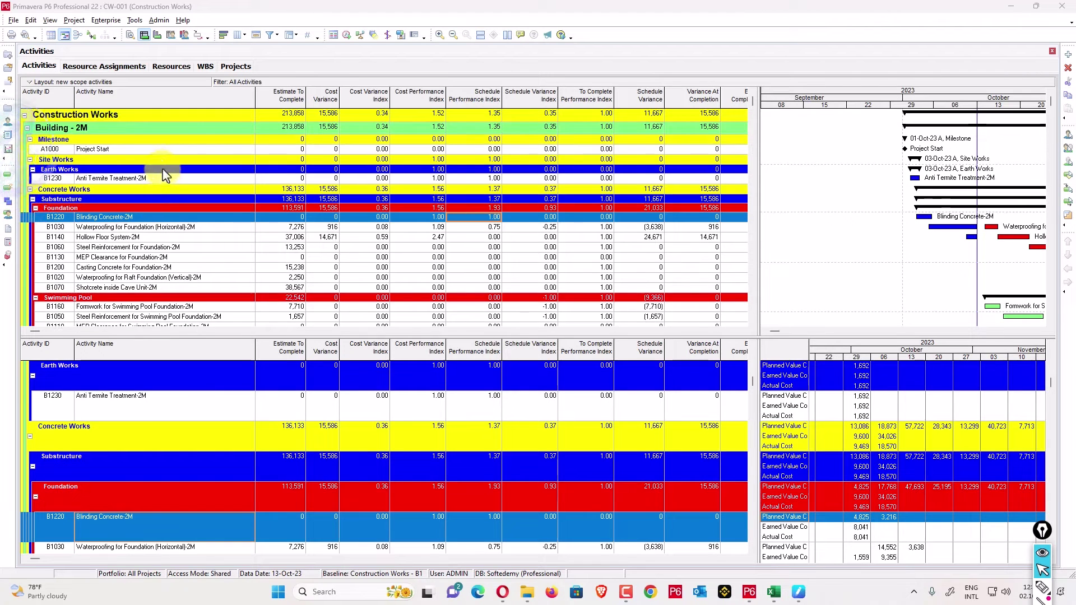
click(163, 152)
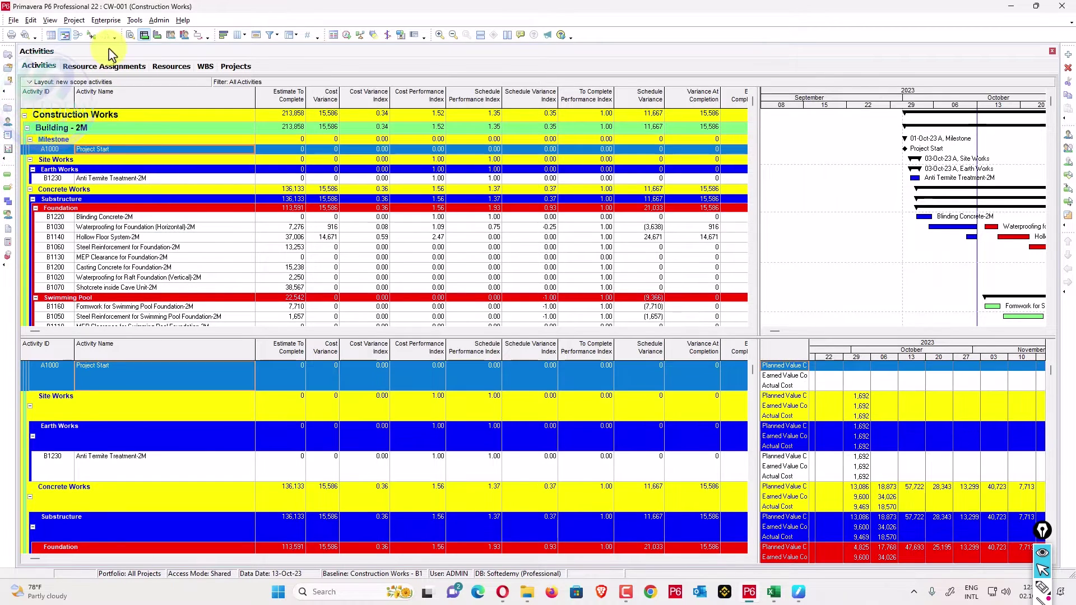
click(79, 20)
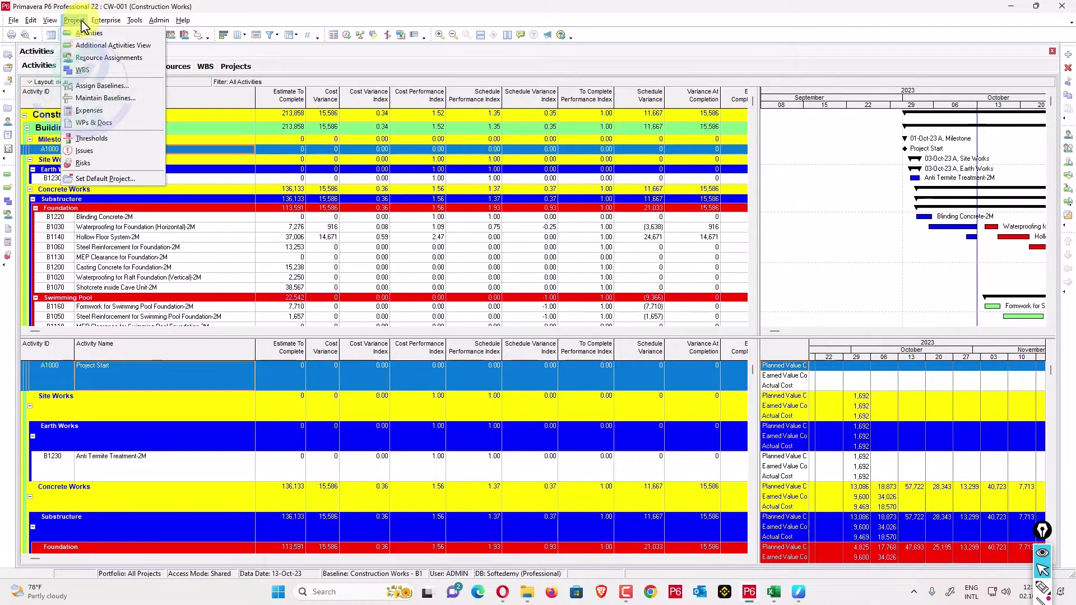
click(101, 85)
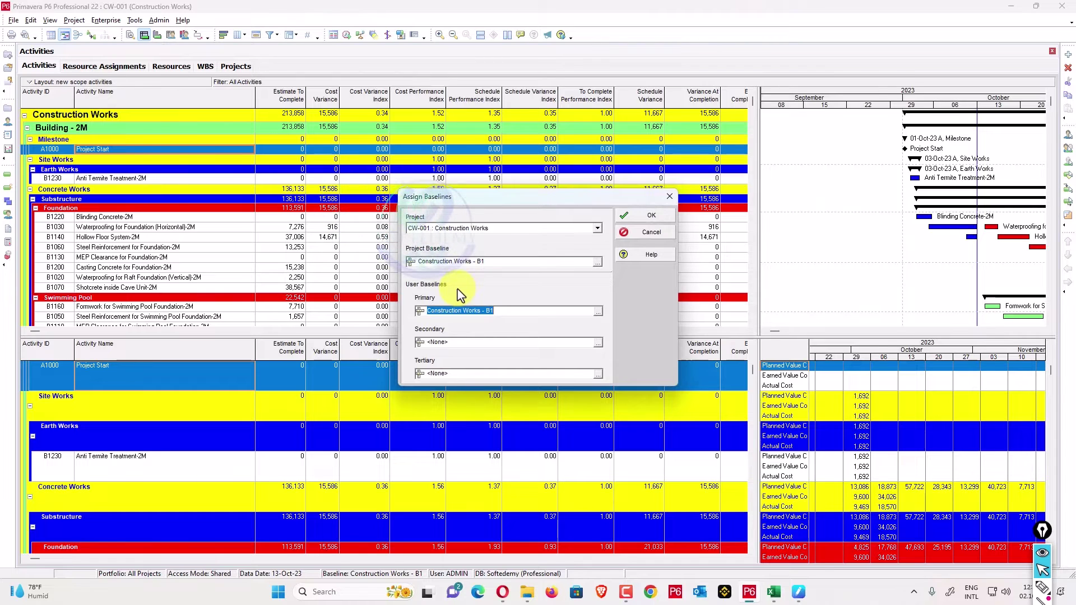
click(492, 261)
click(654, 216)
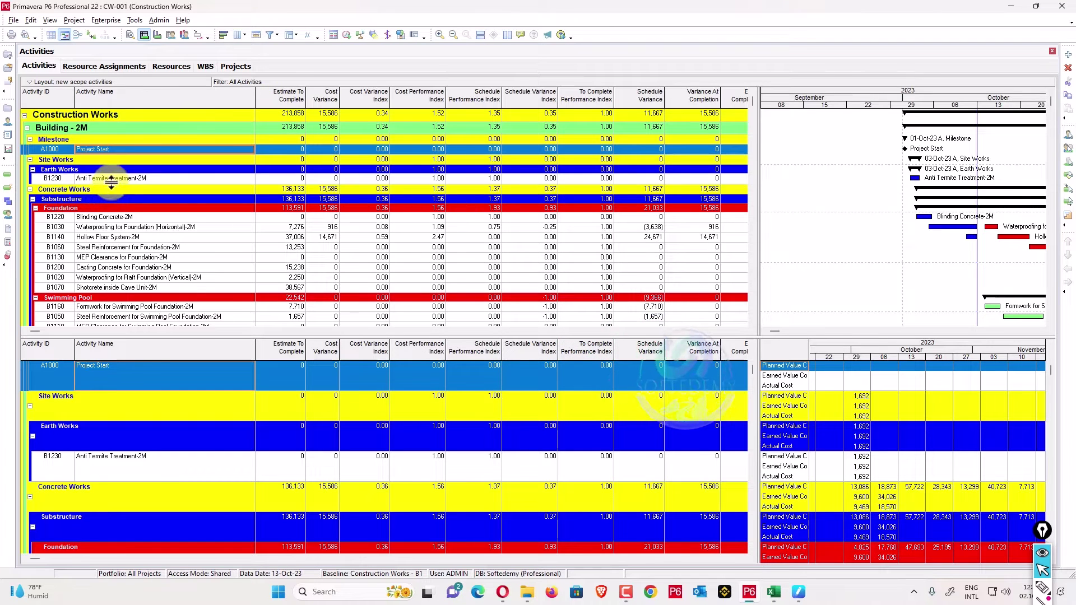
Display the Status details for the Project Start activity and widen the activity table over the Gantt chart to expose the cost columns.
click(130, 35)
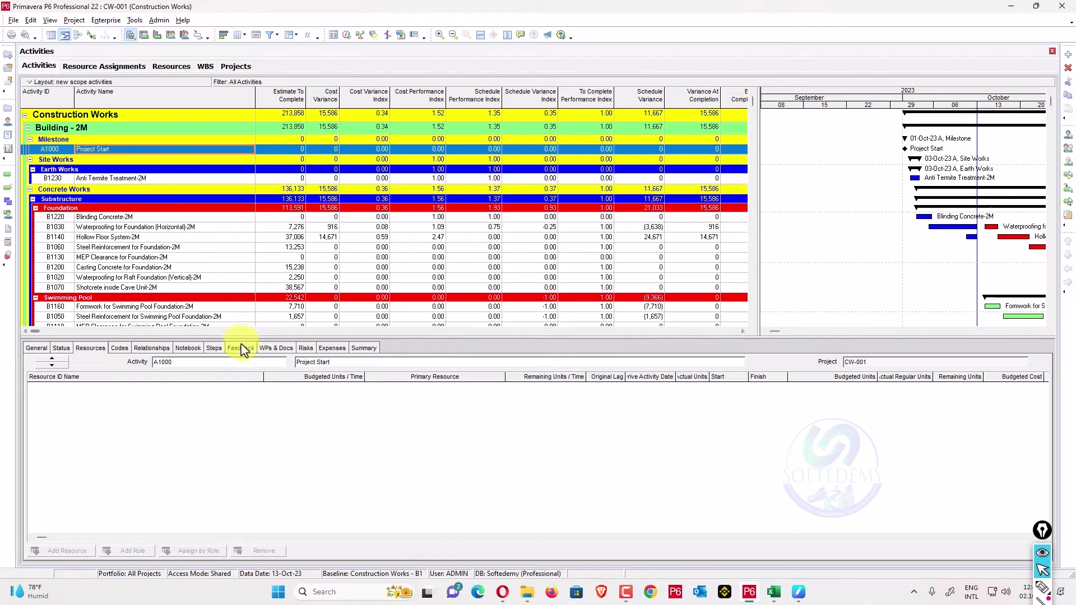
click(61, 348)
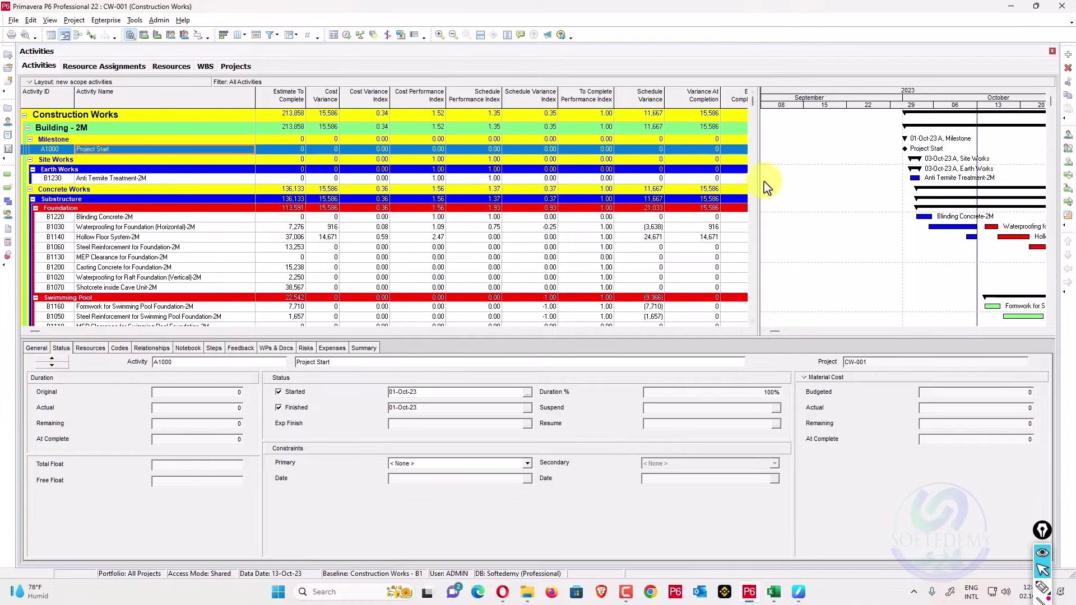
drag(758, 180, 1023, 180)
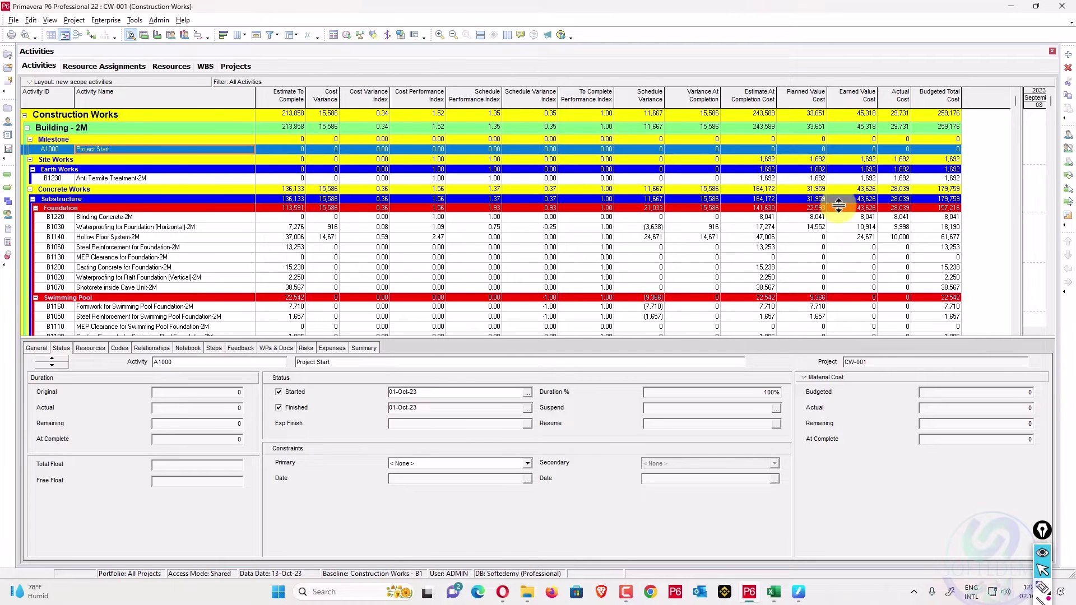
drag(1023, 162, 944, 180)
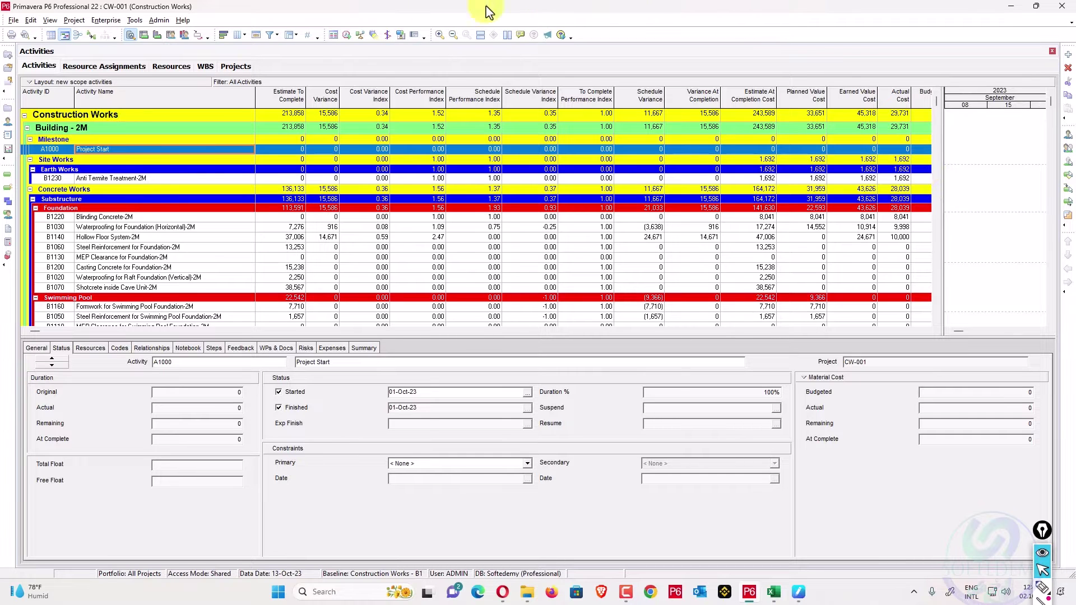
Add the Schedule % Complete and Performance % Complete columns to the activity table's selected columns.
right_click(394, 104)
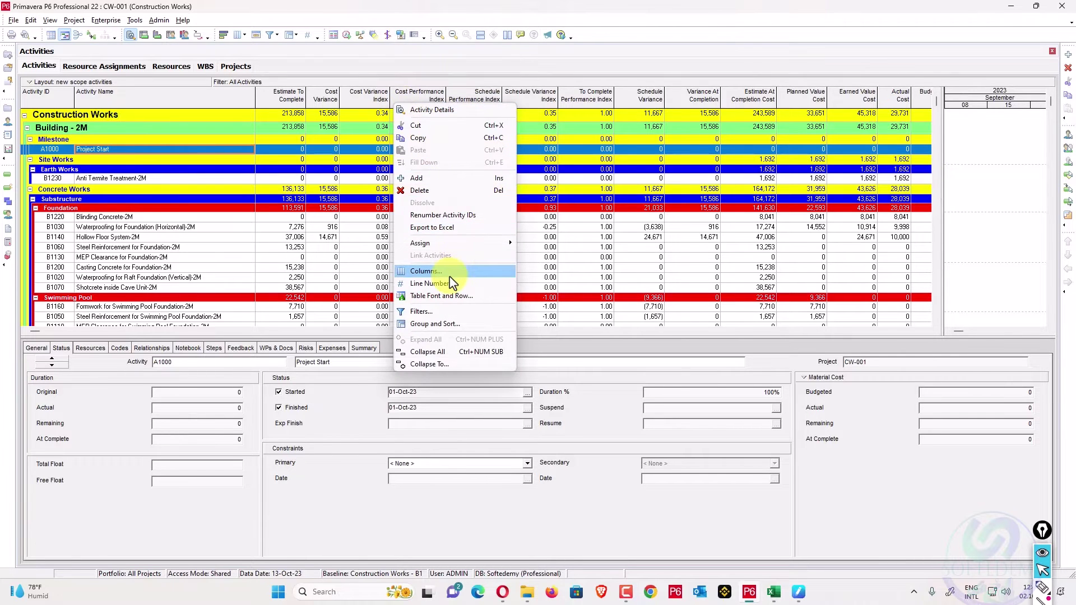
click(425, 271)
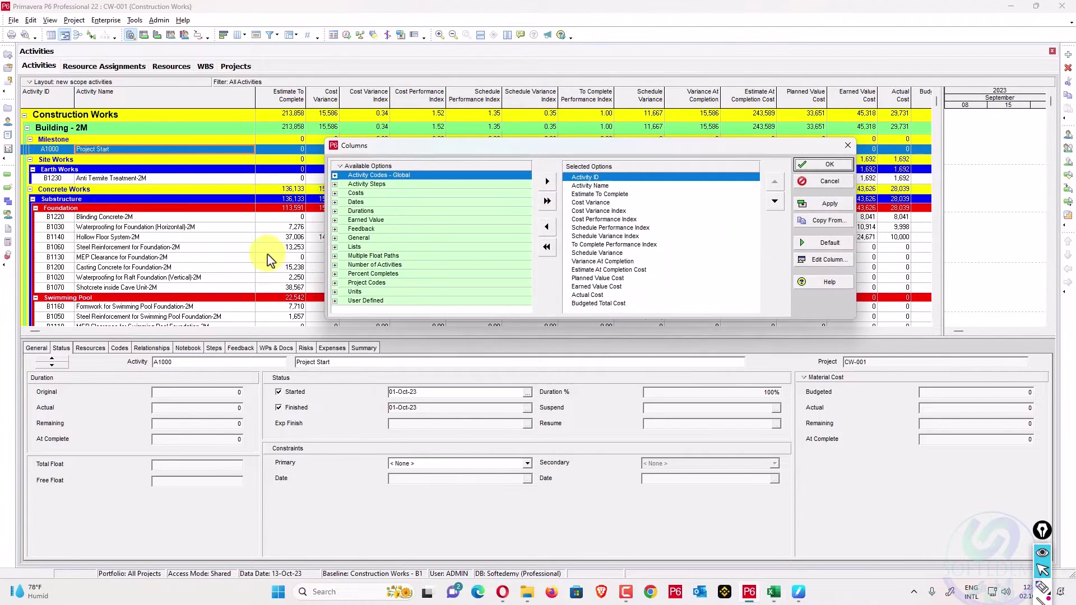
double_click(341, 274)
scroll(347, 271, down, 5)
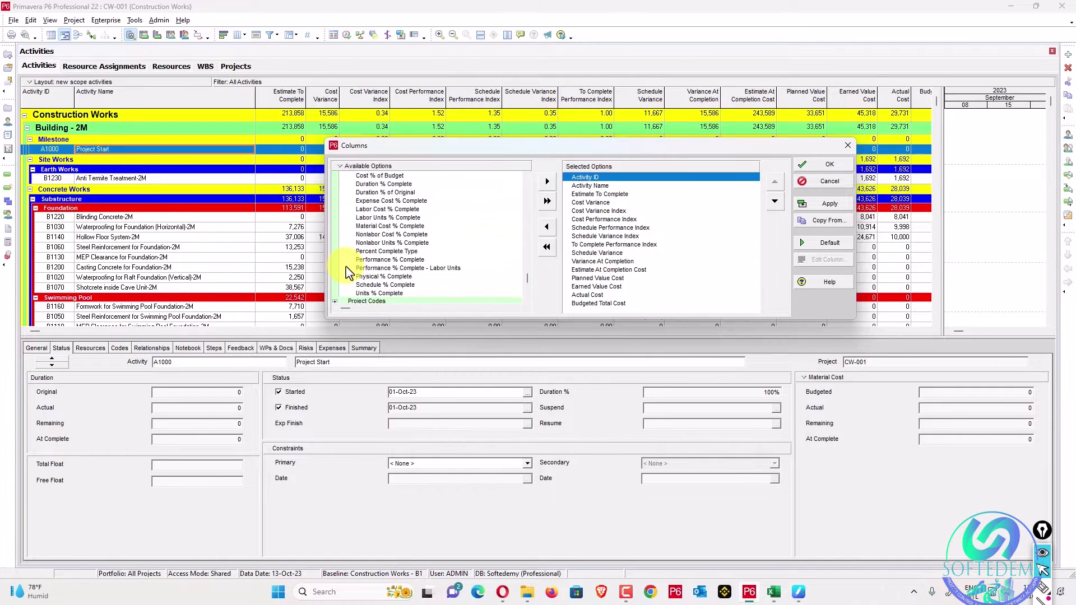
click(370, 277)
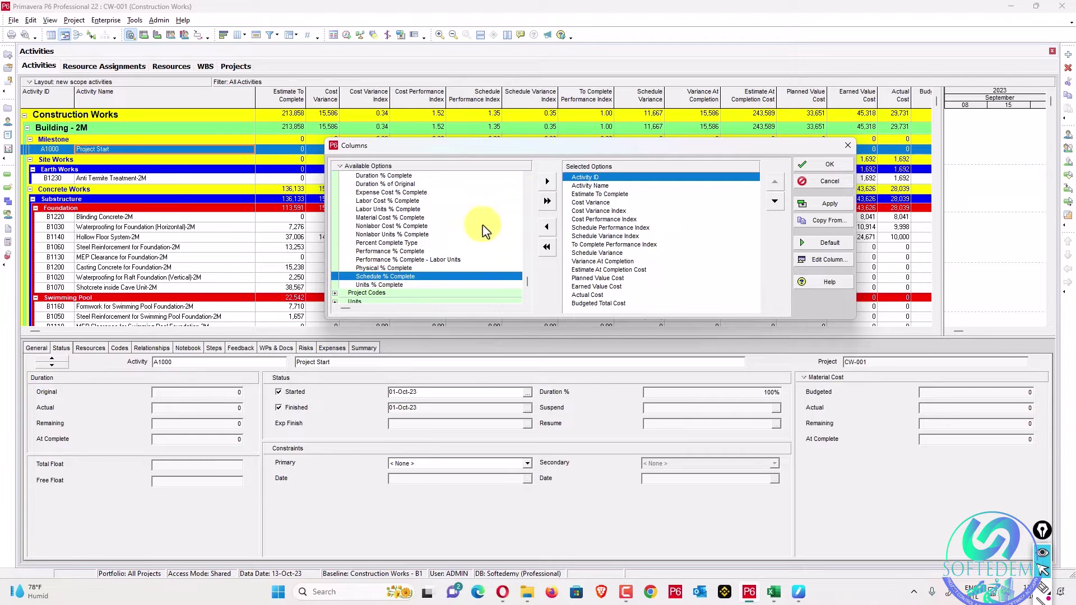
click(548, 180)
click(405, 252)
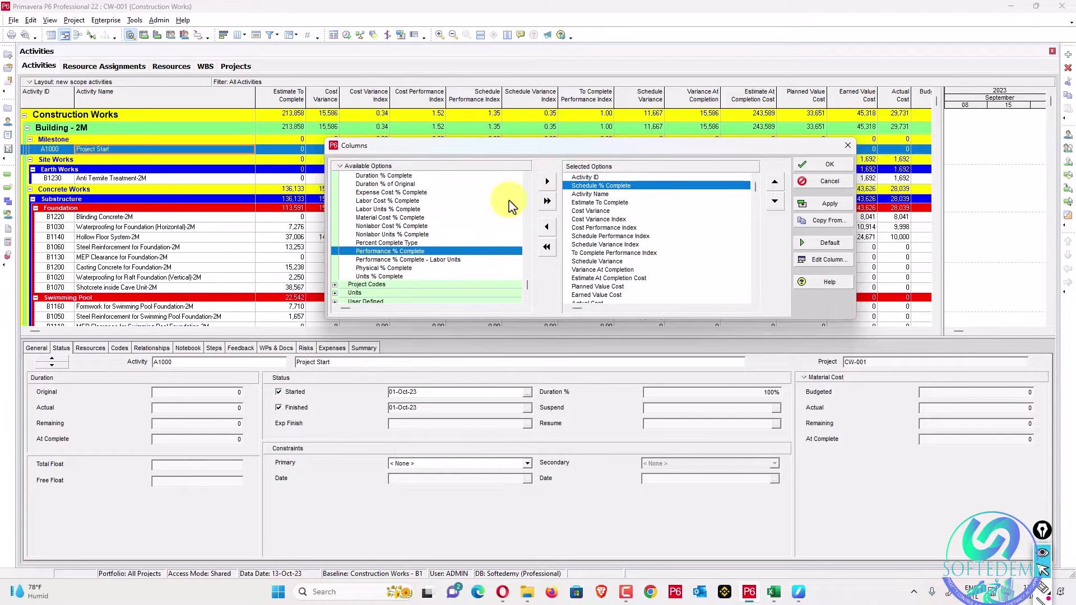
click(547, 181)
Reorder Schedule % Complete and Performance % Complete to follow Estimate To Complete, and apply the column layout.
click(775, 201)
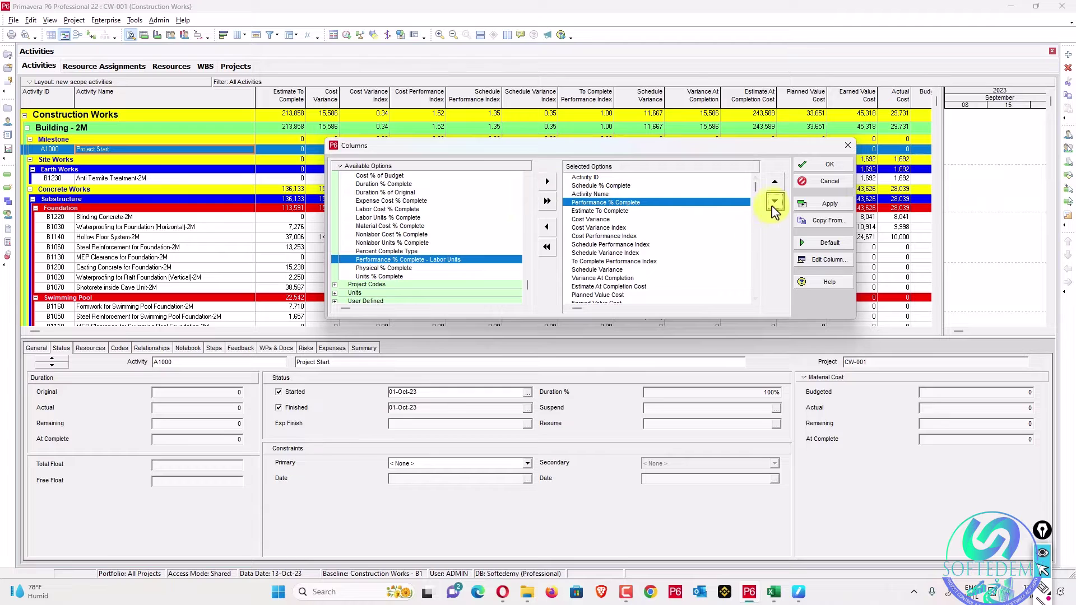
click(775, 201)
click(774, 201)
click(775, 183)
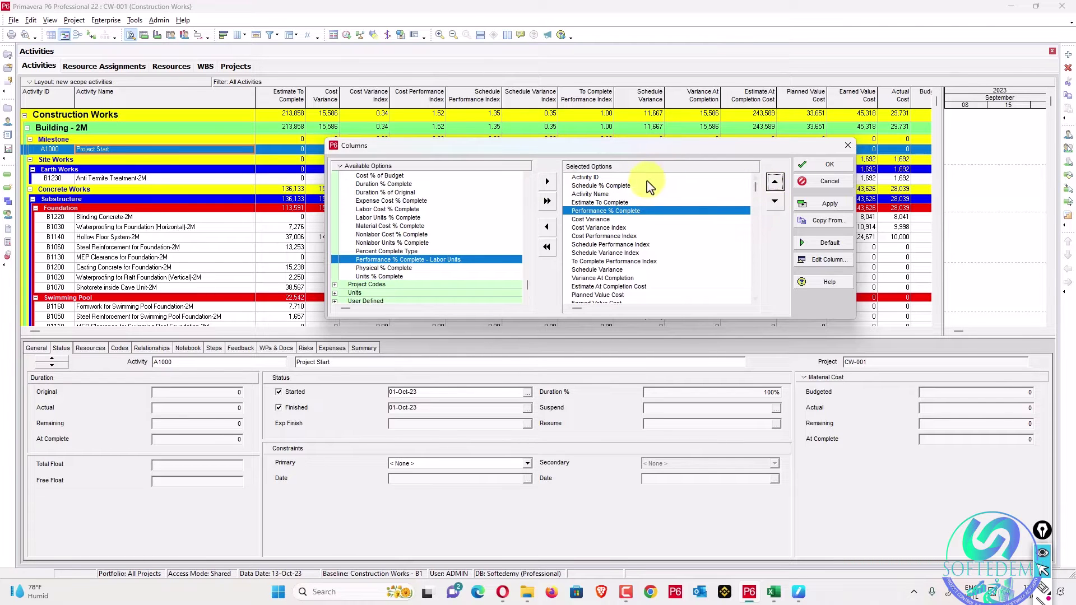
click(650, 187)
click(774, 200)
click(774, 201)
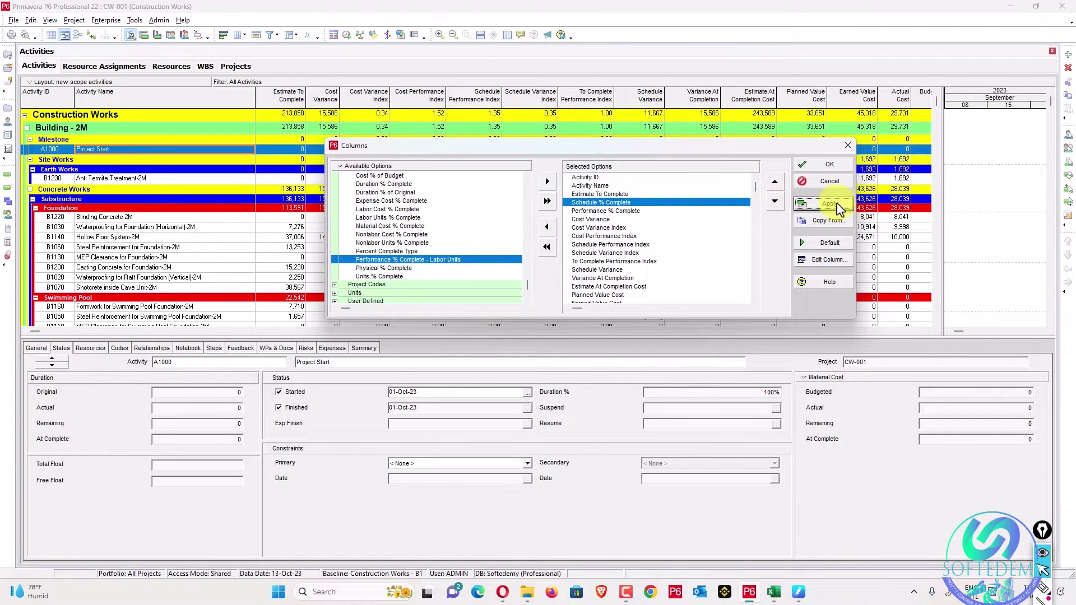
click(829, 204)
click(829, 165)
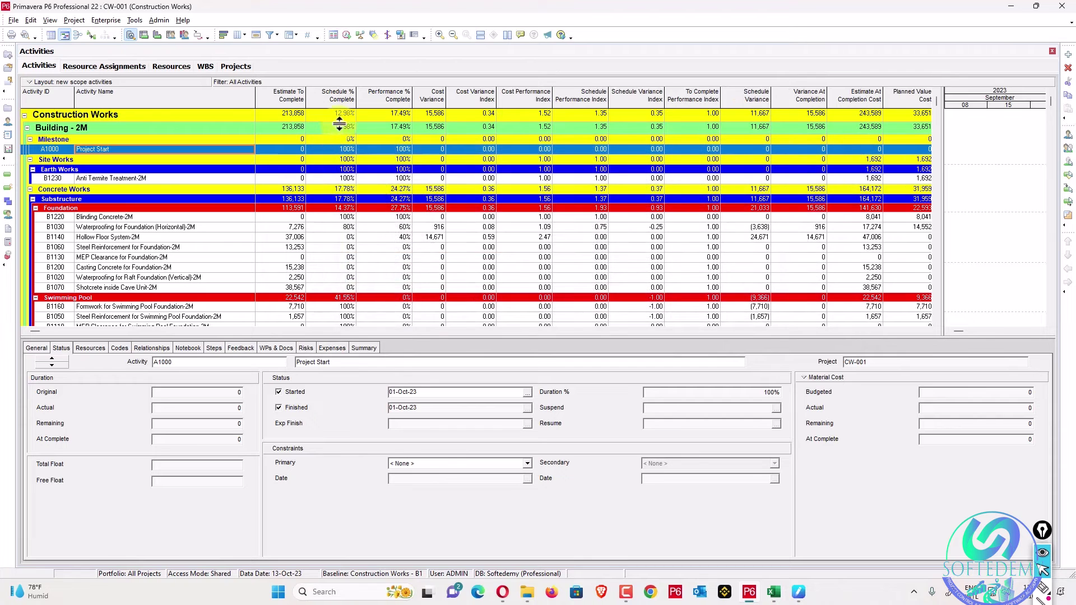
key(F9)
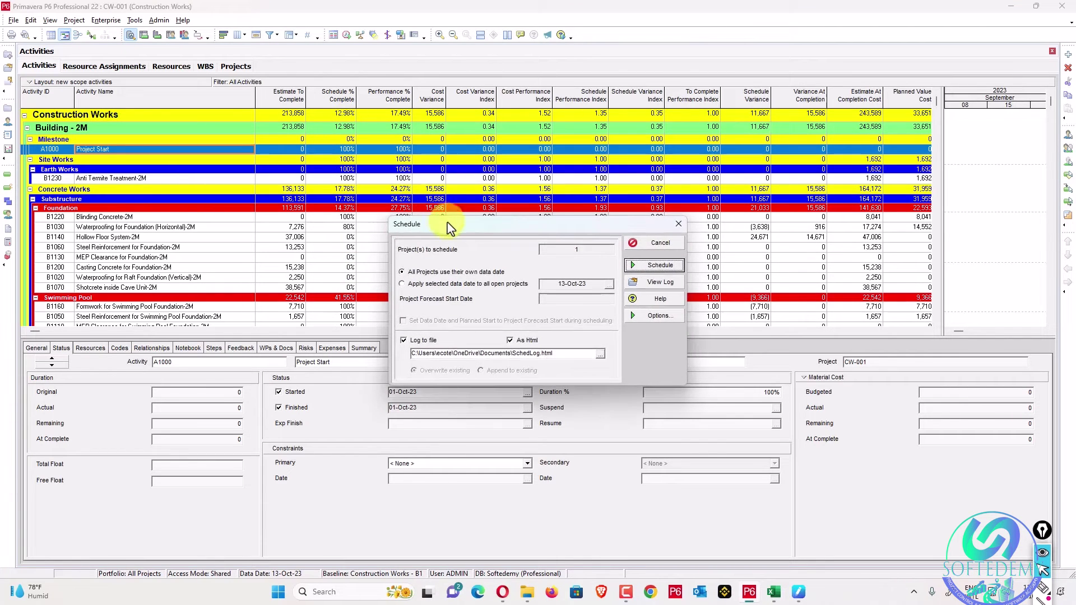
click(678, 223)
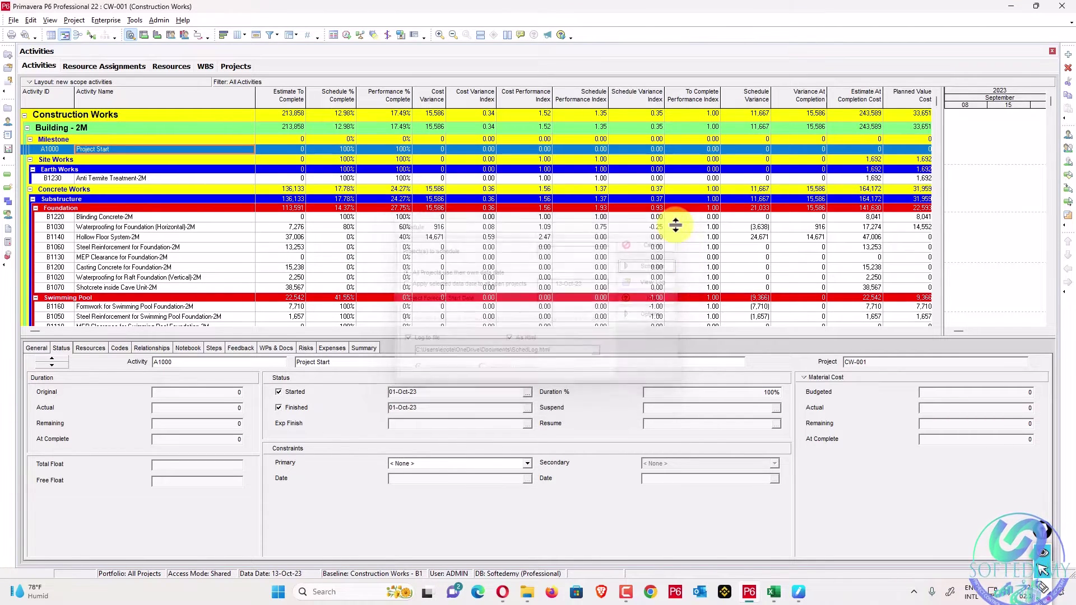
Compare Schedule % Complete and Performance % Complete for Waterproofing for Foundation (Horizontal)-2M, Blinding Concrete-2M, Anti Termite Treatment-2M, Site Works and Project Start.
click(340, 228)
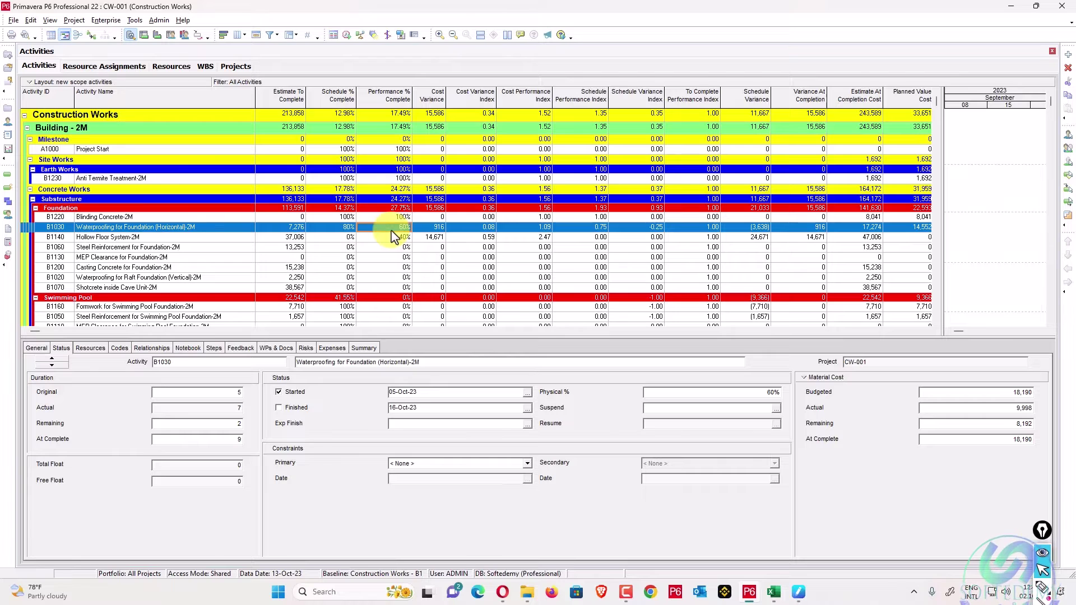
click(381, 218)
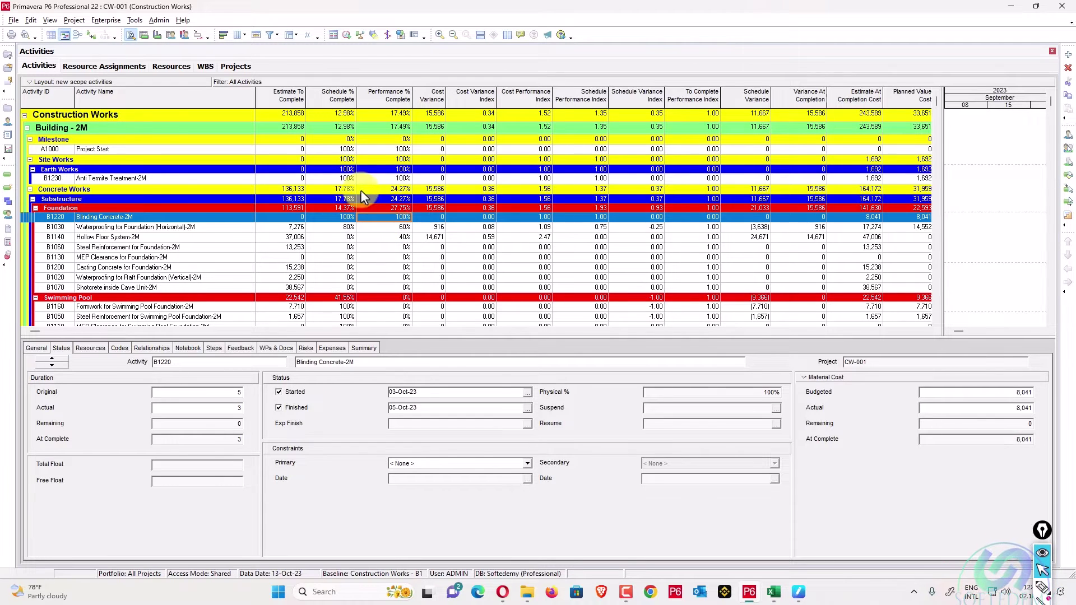
click(371, 178)
click(376, 158)
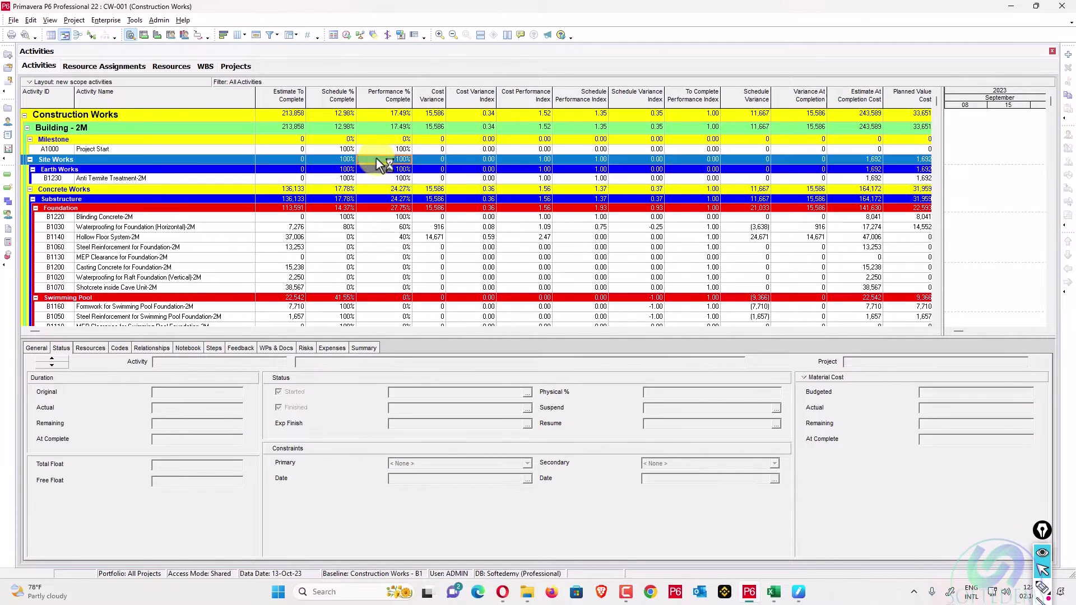
click(378, 152)
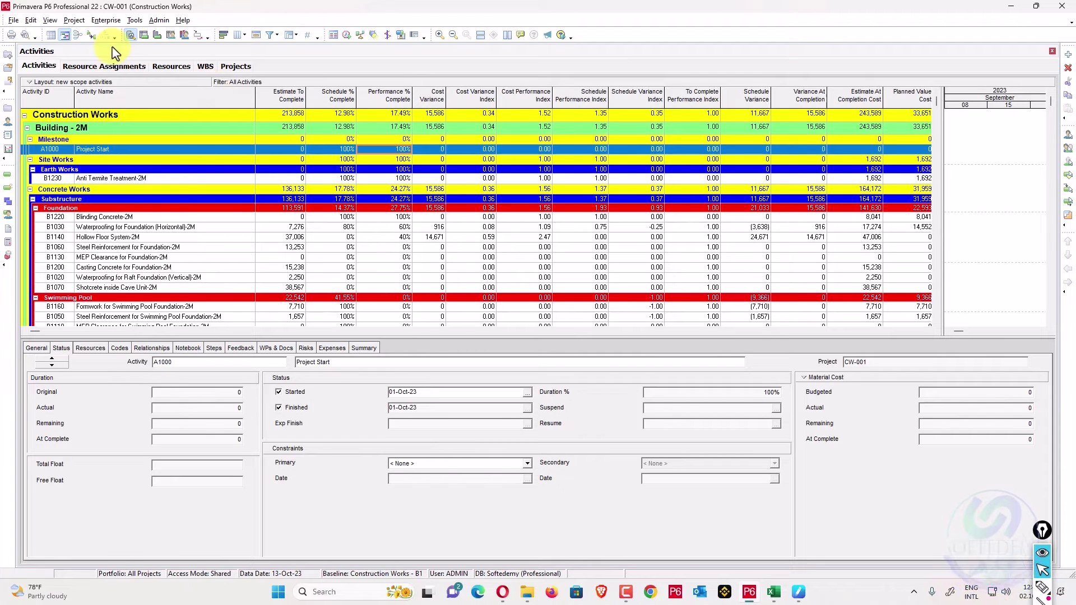
Display the activity usage spreadsheet with a wider timescale area beside the activity table, and review its selected spreadsheet fields.
click(144, 34)
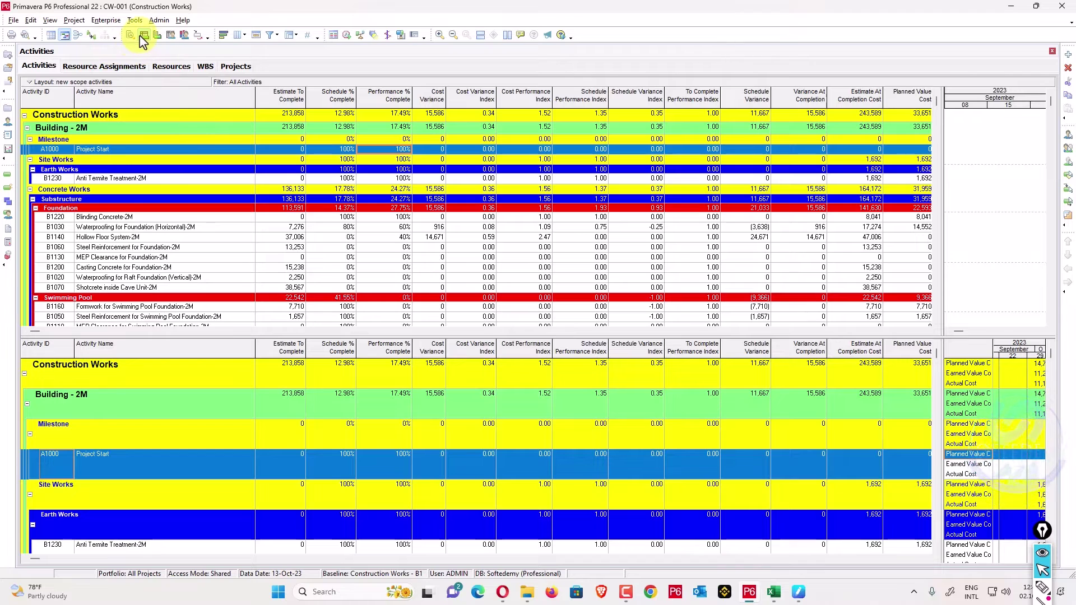
drag(943, 273, 533, 257)
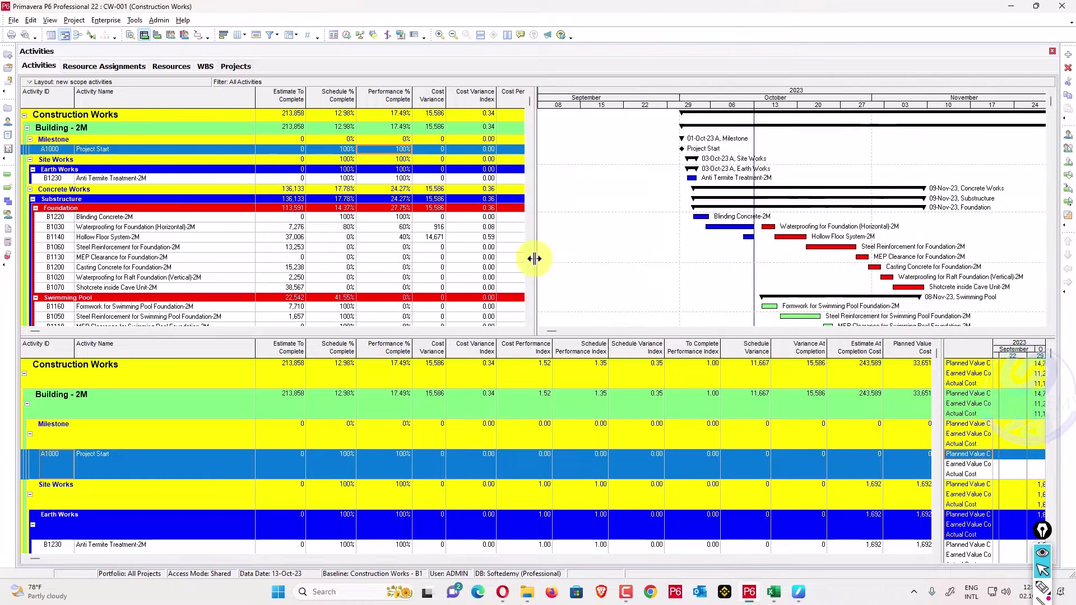
right_click(699, 366)
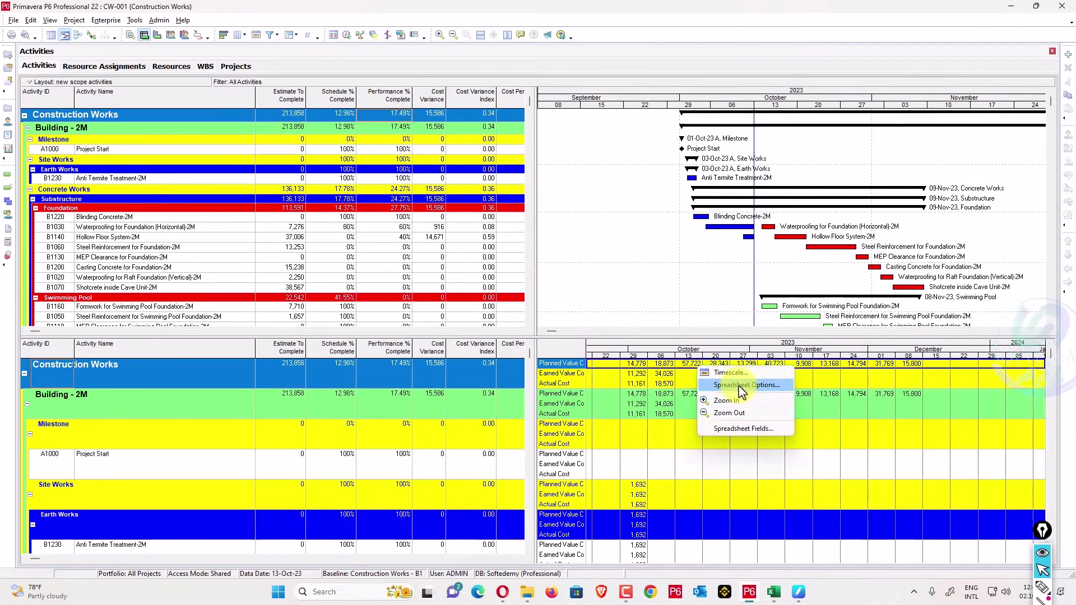
click(743, 429)
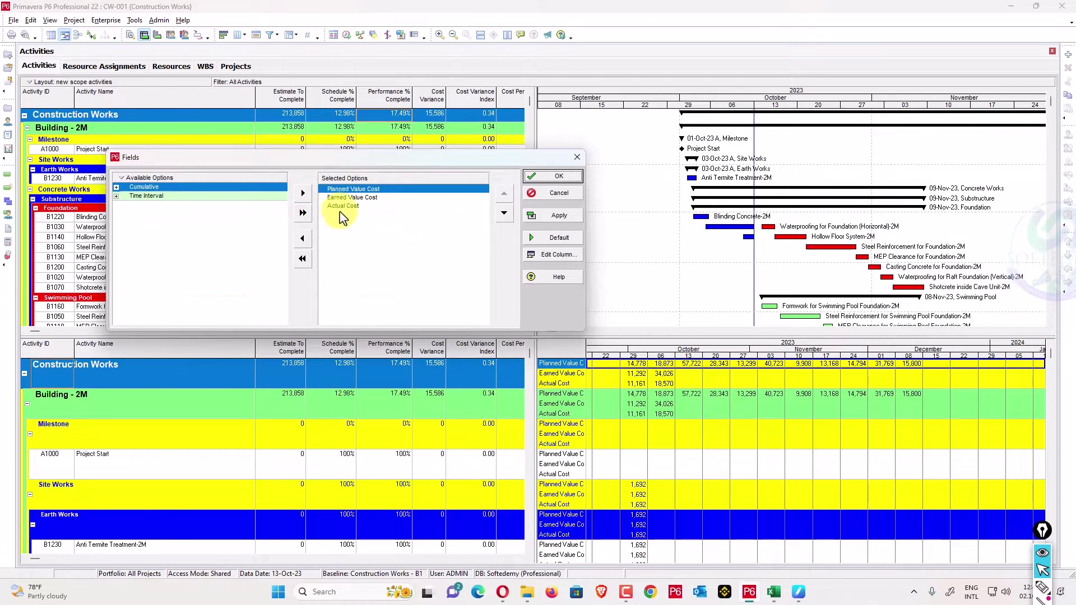
click(569, 176)
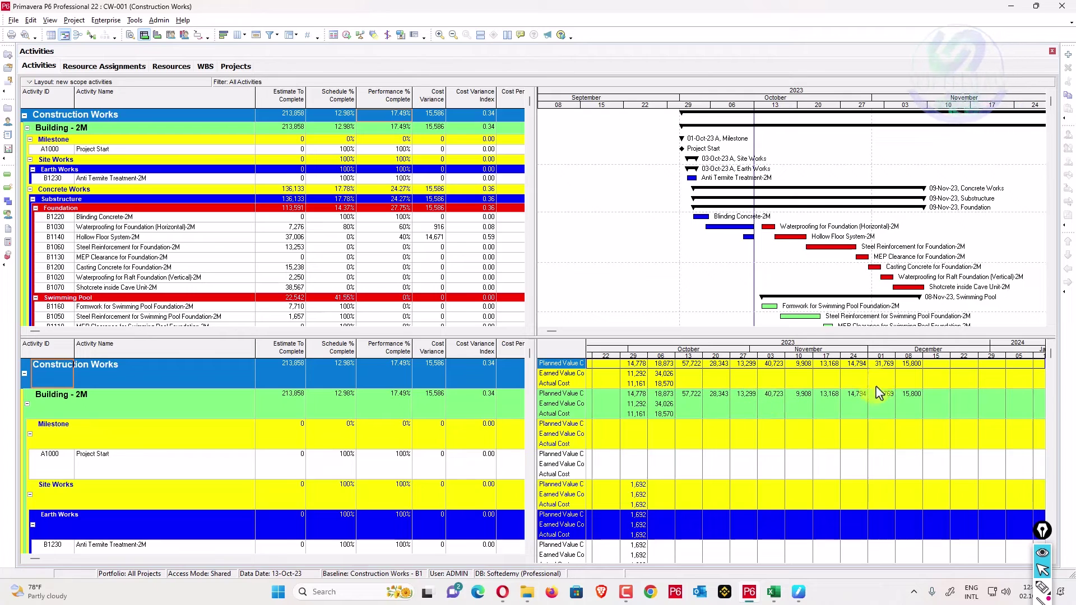
Copy the Construction Works planned value, earned value and actual cost rows and paste them into a new sheet of the Excel KPI workbook.
click(904, 387)
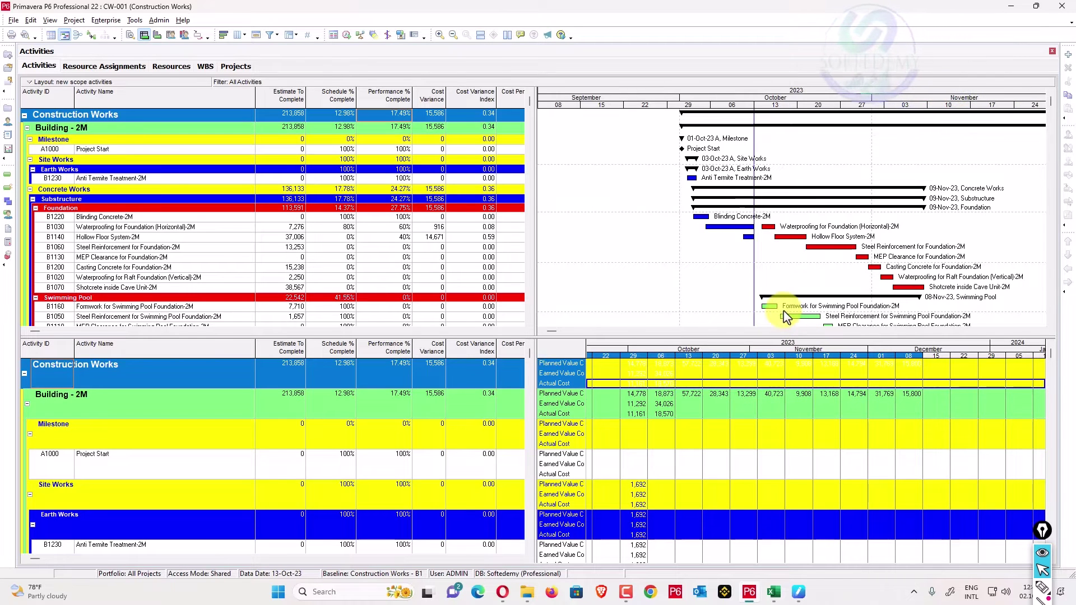
click(773, 592)
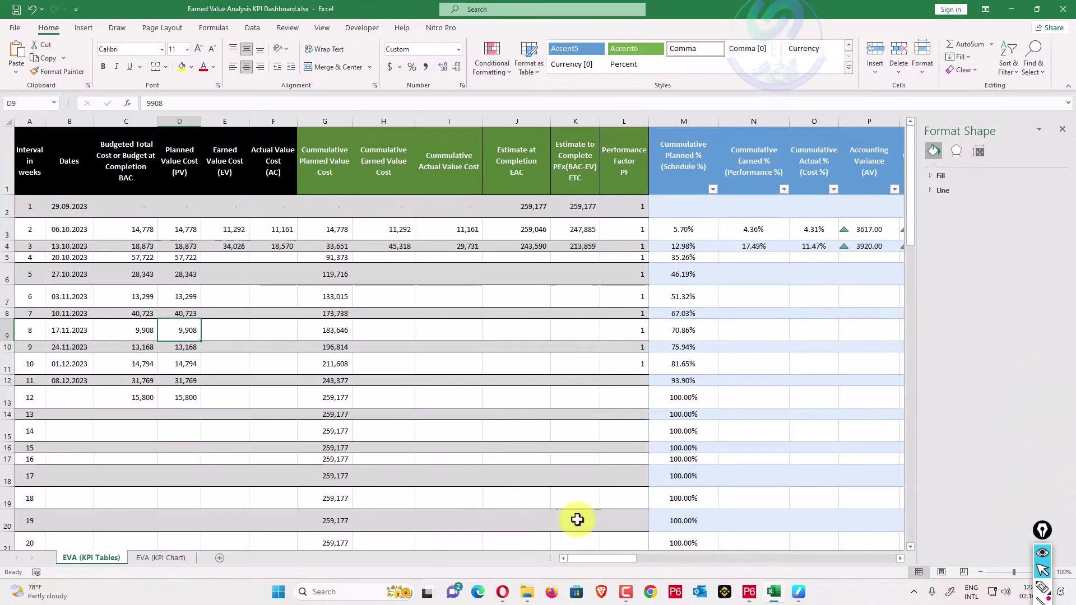
click(221, 559)
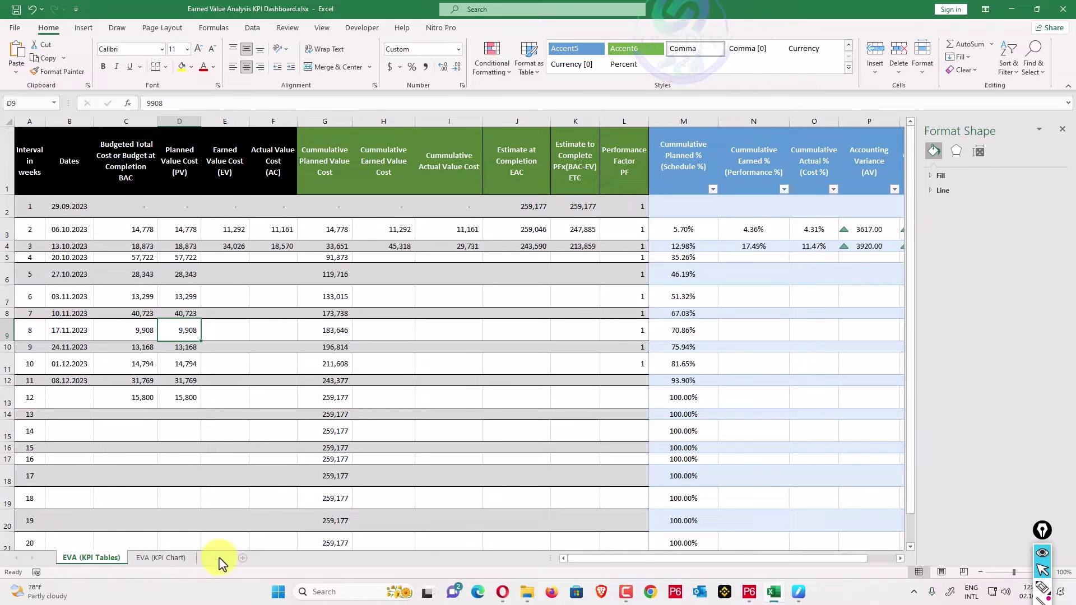
key(ctrl+v)
click(345, 378)
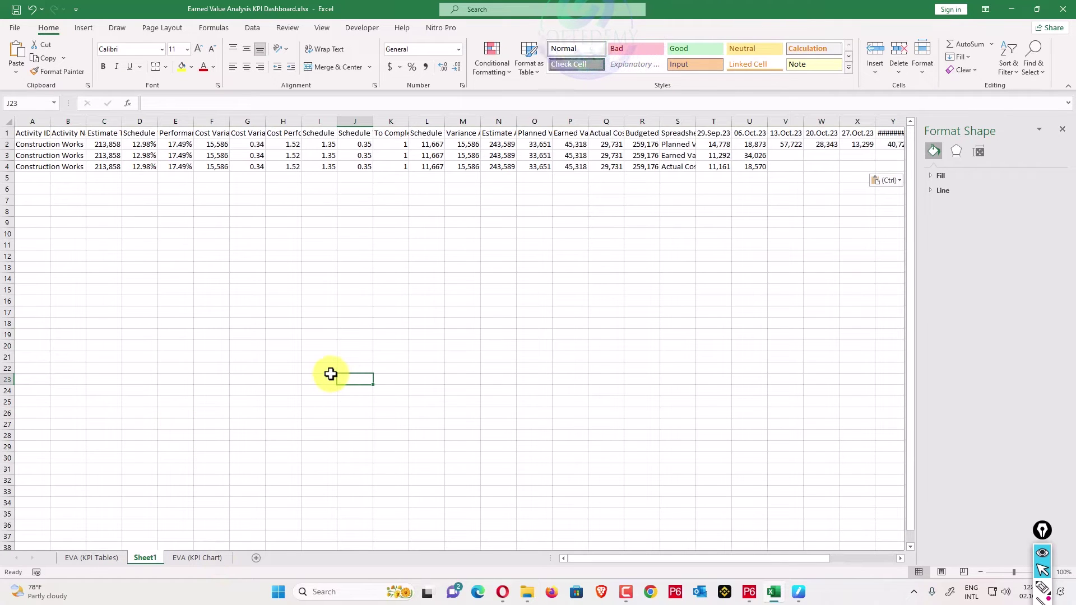
Widen the Activity ID column on Sheet1 and clear the contents of columns C to R, from Estimate To Complete through the budgeted cost.
drag(240, 278, 222, 278)
drag(49, 121, 724, 125)
right_click(727, 128)
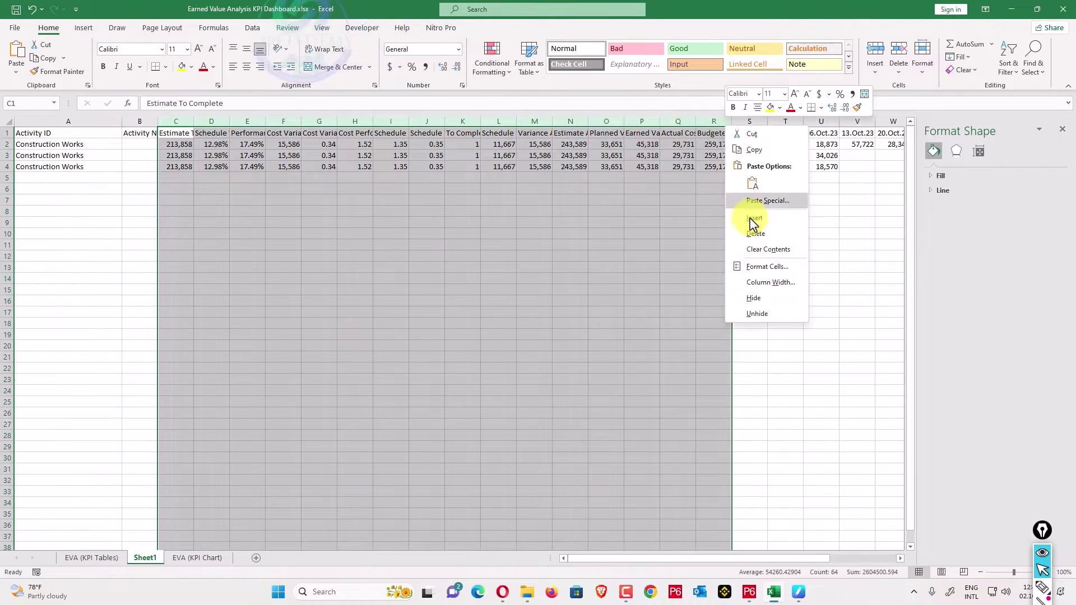
click(765, 249)
click(627, 213)
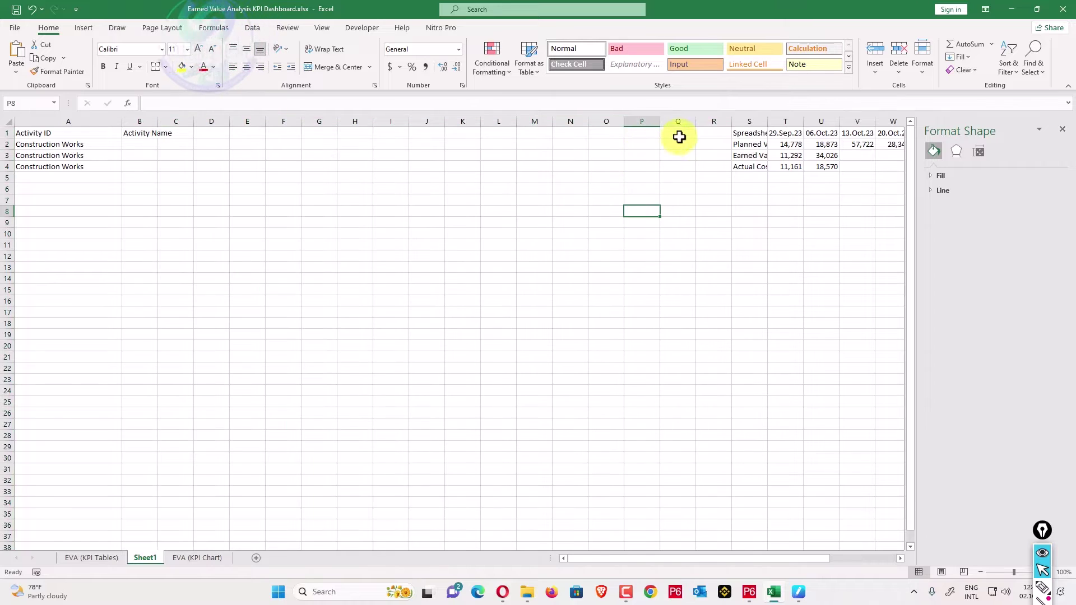
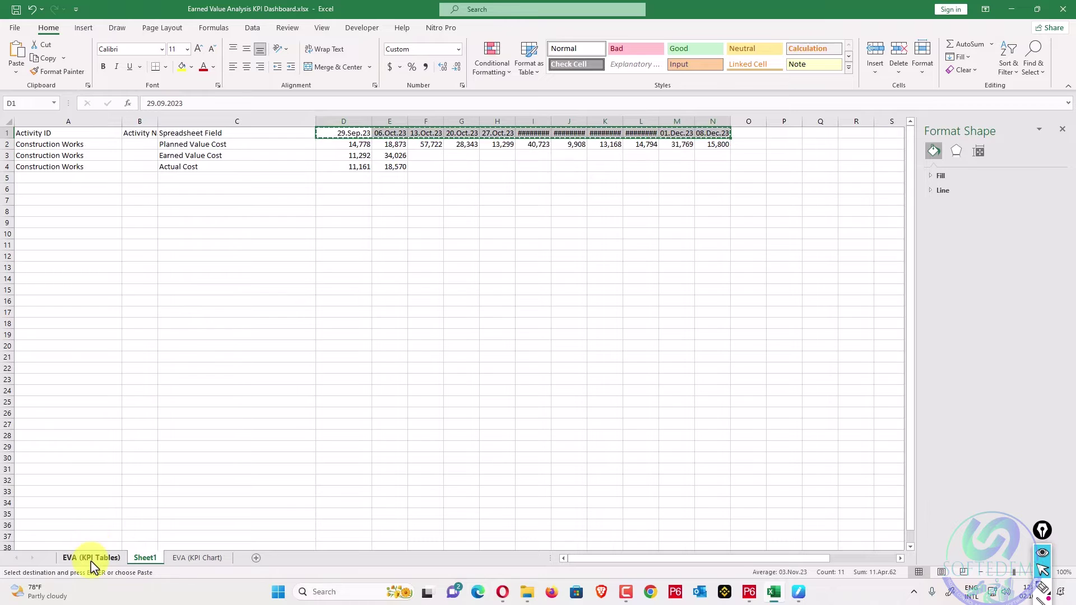
Try to paste the copied dates as values without transposing into the Dates column of EVA (KPI Tables), and undo the paste.
click(88, 558)
right_click(77, 210)
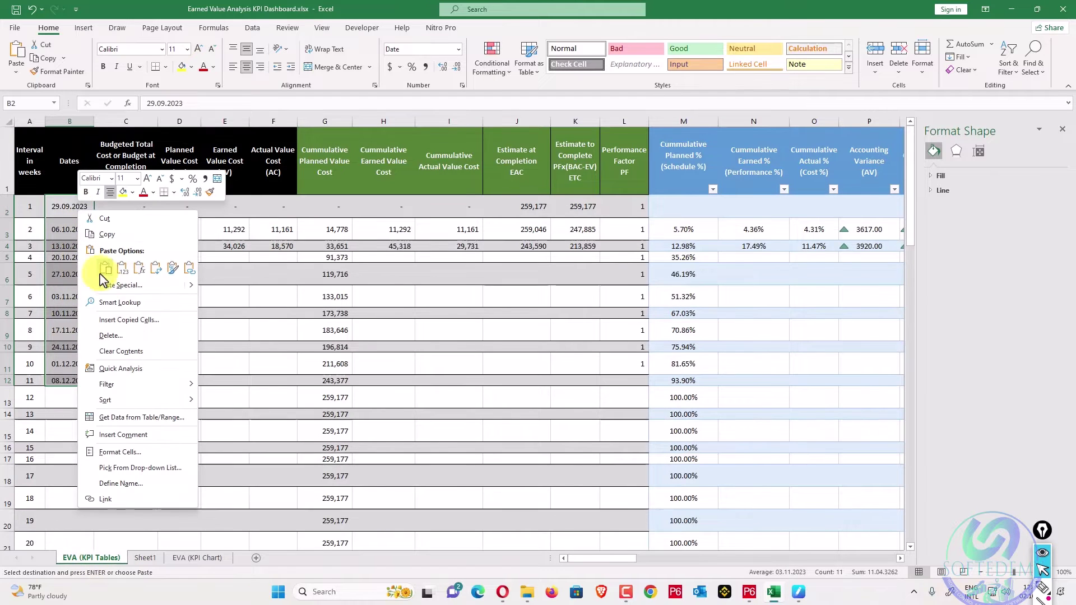
click(153, 286)
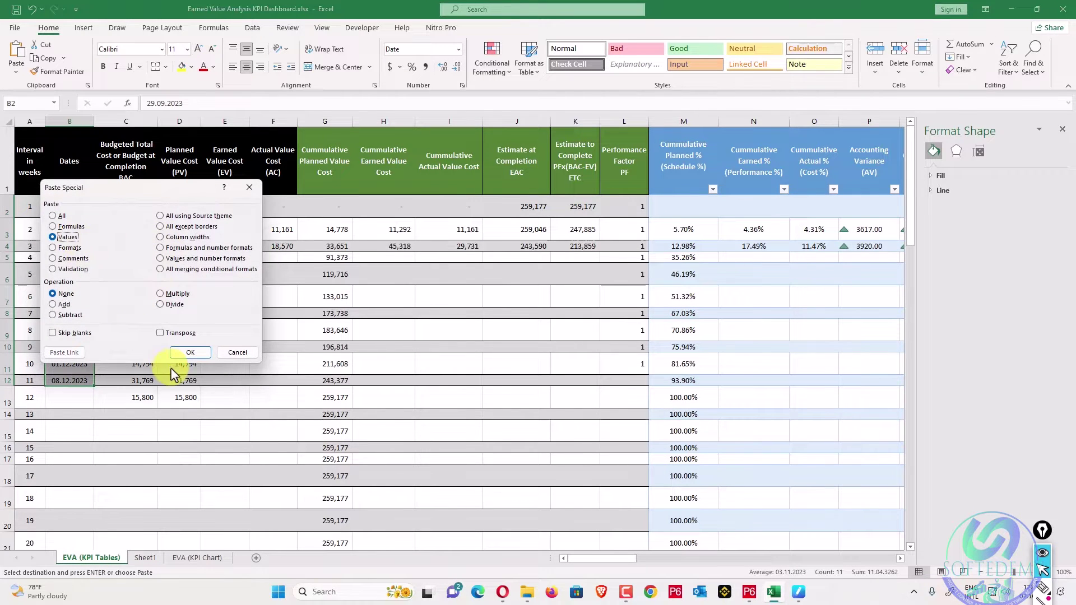
click(191, 353)
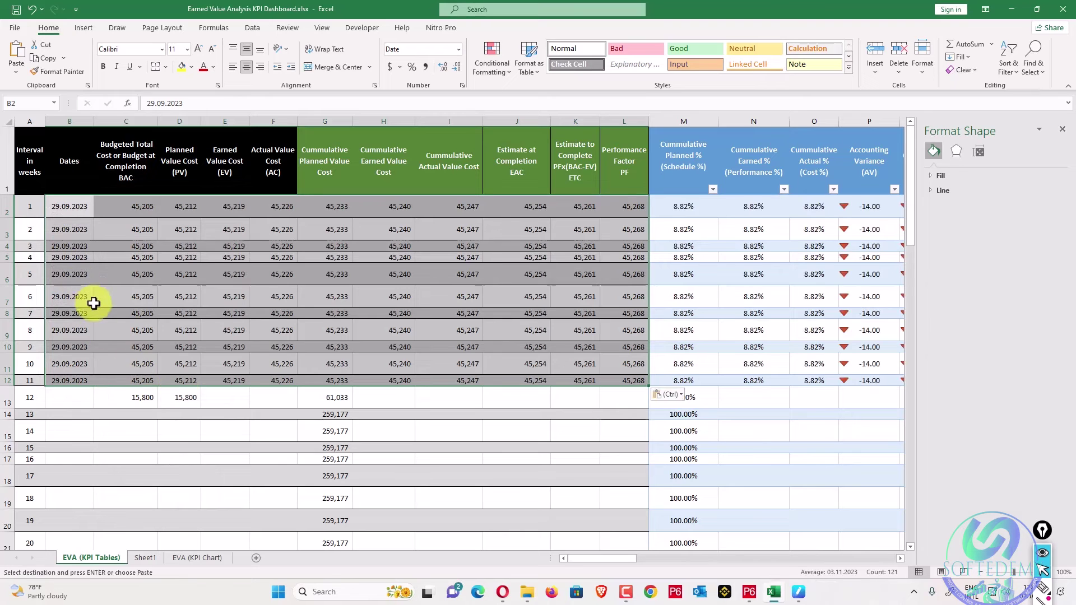
key(ctrl+z)
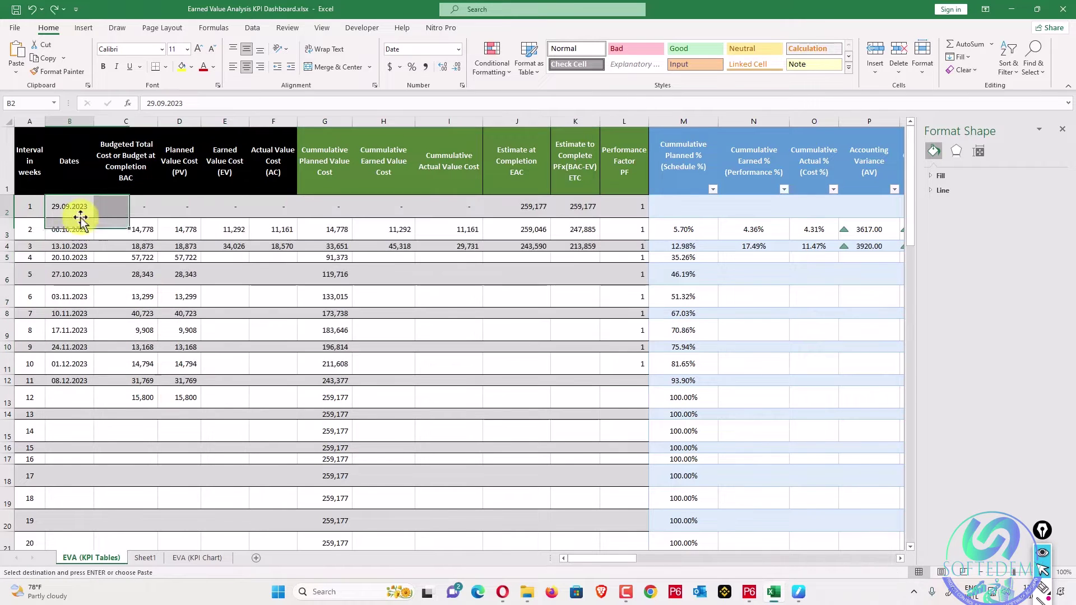
Paste the copied dates as transposed values into cells B2:B12 of the Dates column.
drag(76, 212, 77, 367)
right_click(76, 367)
click(101, 98)
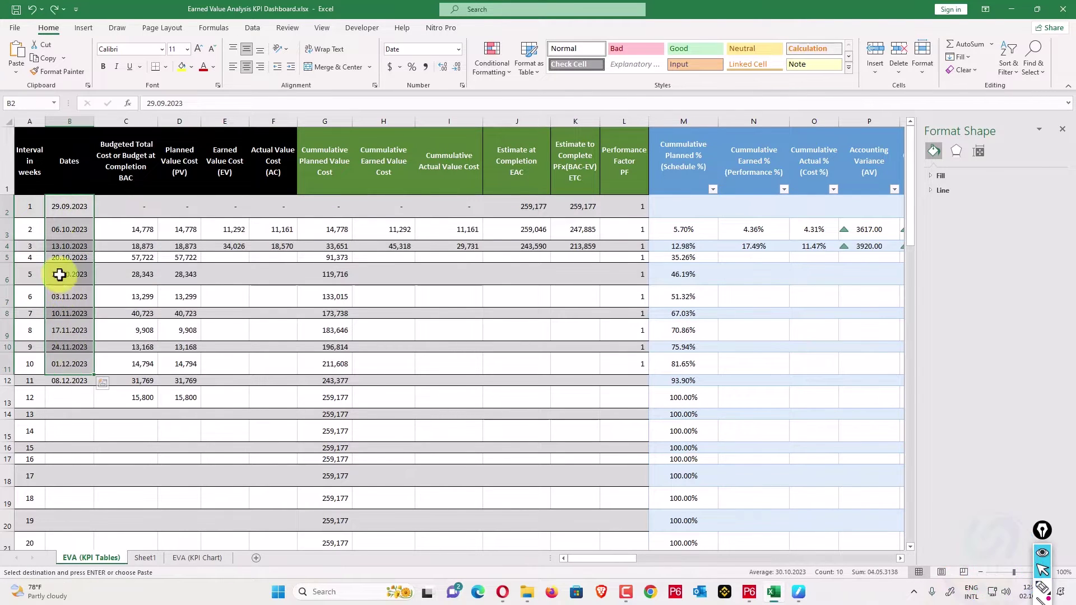
drag(76, 210, 72, 377)
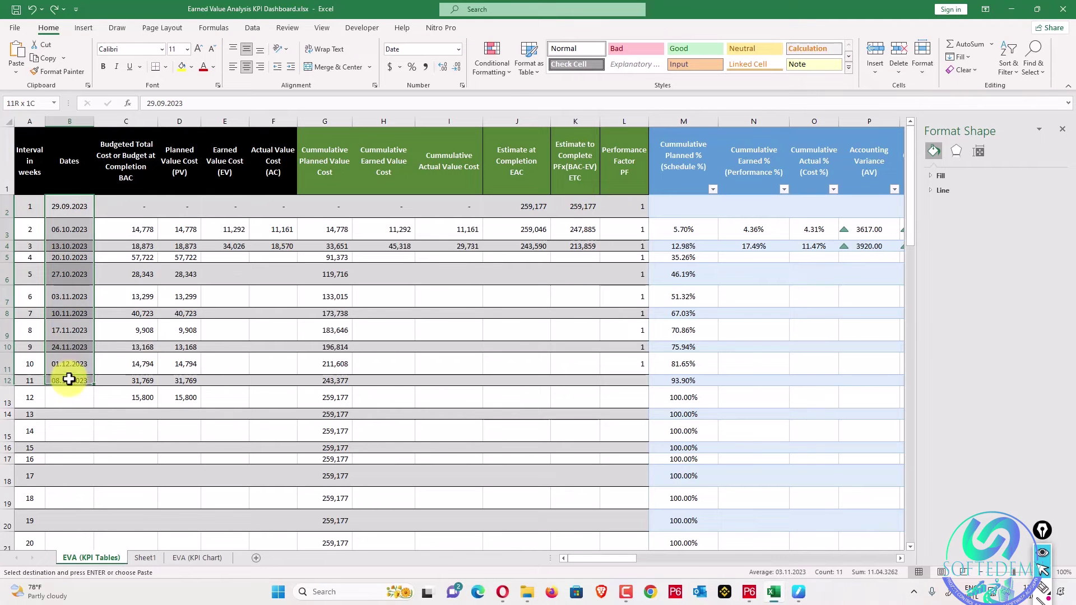
right_click(70, 382)
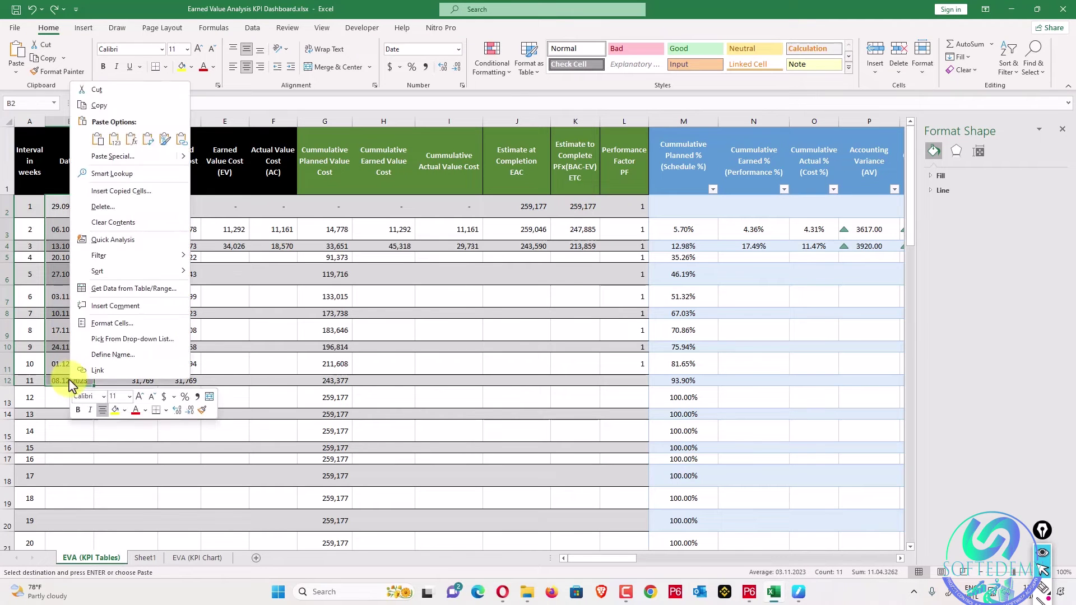
click(143, 156)
click(154, 207)
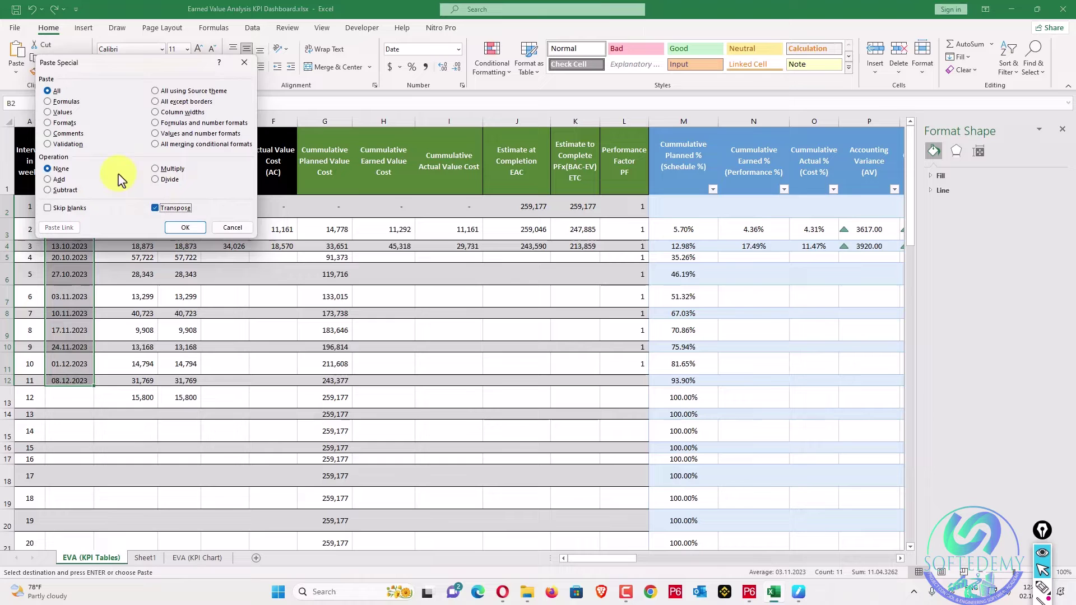
click(54, 110)
click(185, 227)
click(185, 275)
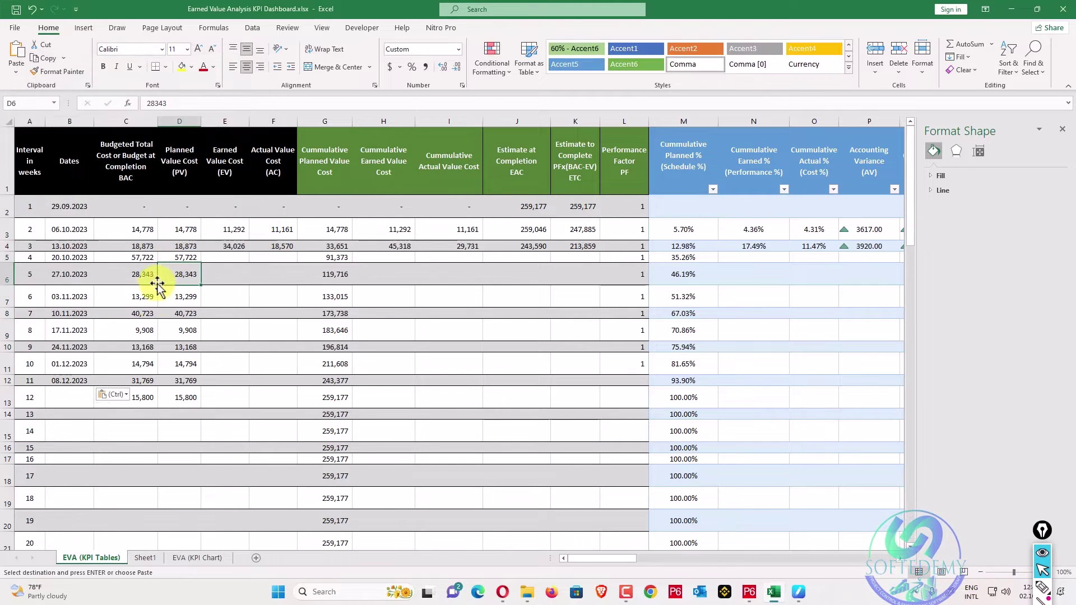
Copy the weekly Planned Value Cost amounts in D2:N2 on Sheet1.
click(143, 558)
click(350, 313)
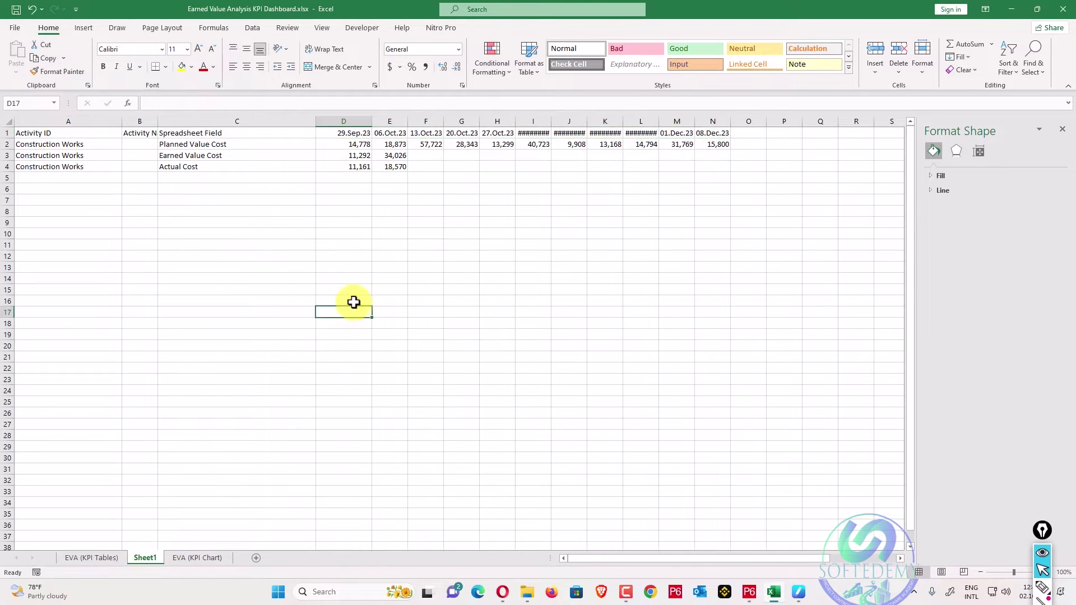
drag(359, 144, 700, 144)
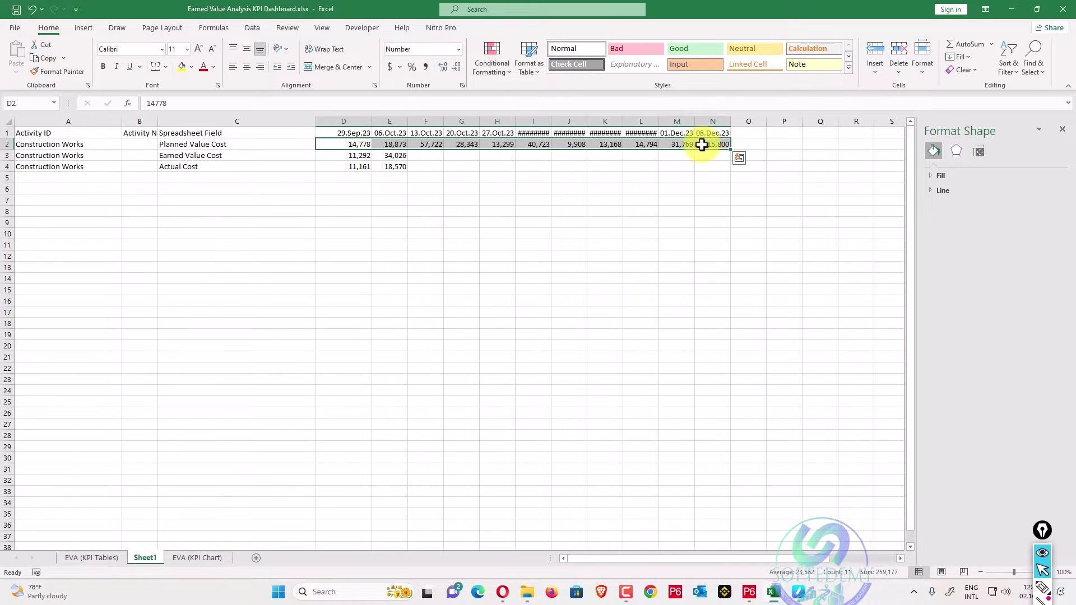
key(ctrl+c)
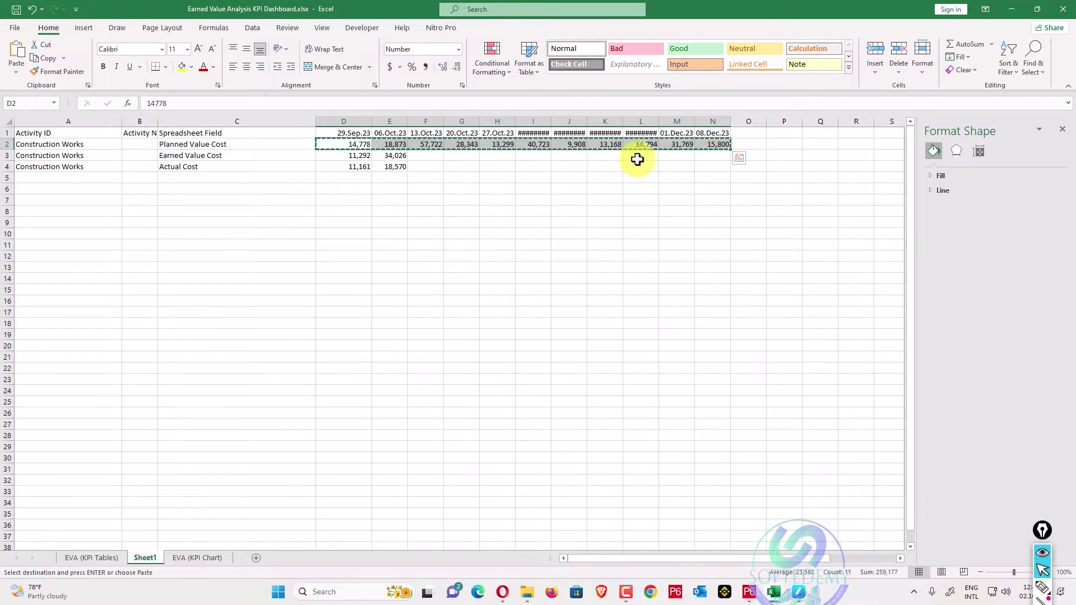
Paste the copied amounts as transposed values into C3:C13 of the Budgeted Total Cost column on EVA (KPI Tables).
click(89, 558)
drag(141, 231, 143, 399)
right_click(144, 394)
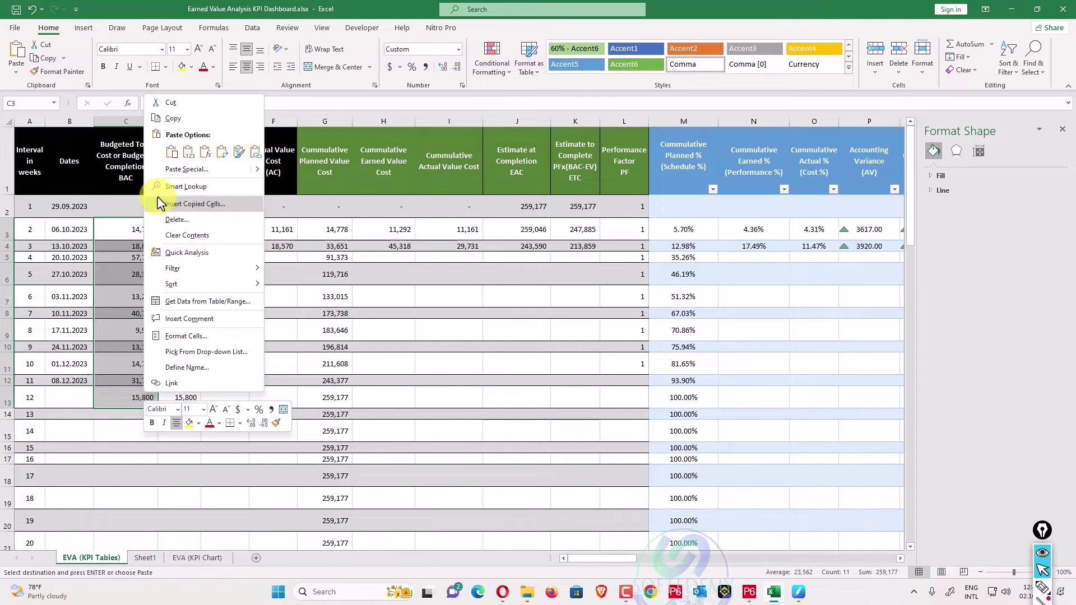
key(Escape)
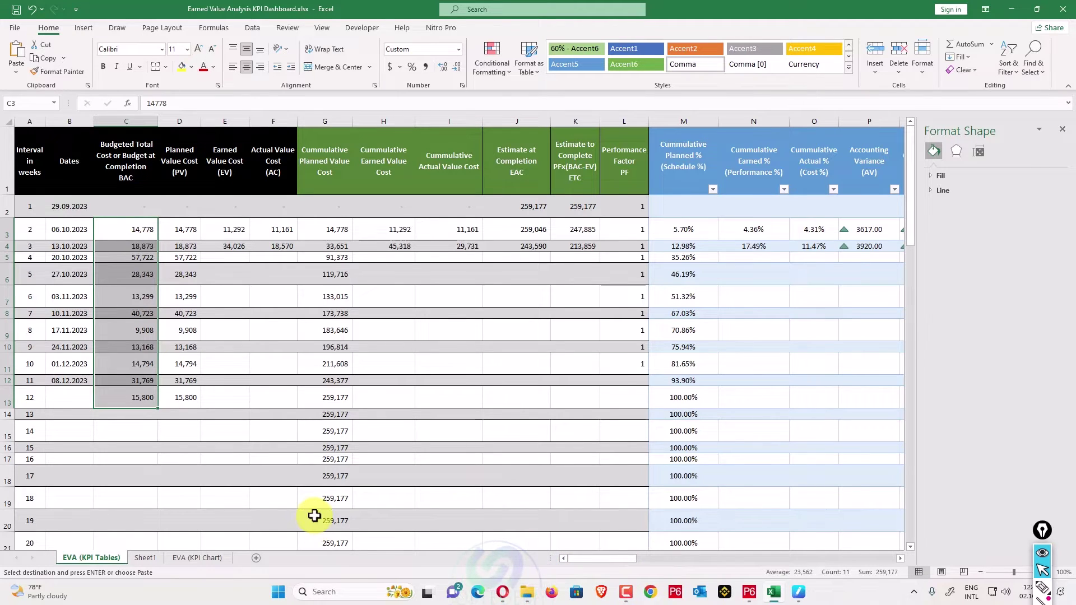
right_click(135, 269)
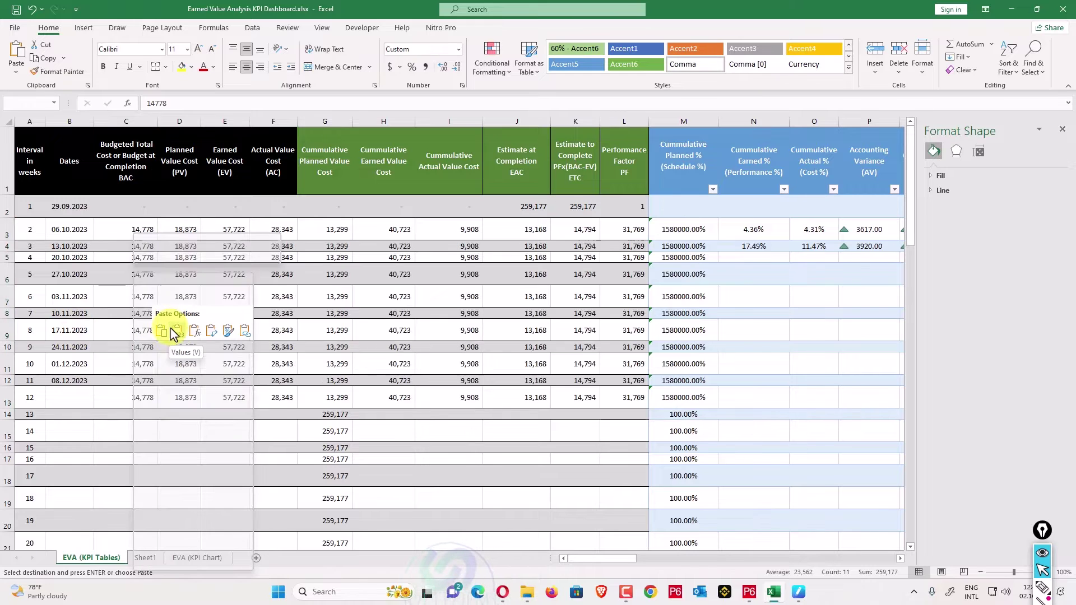
click(174, 348)
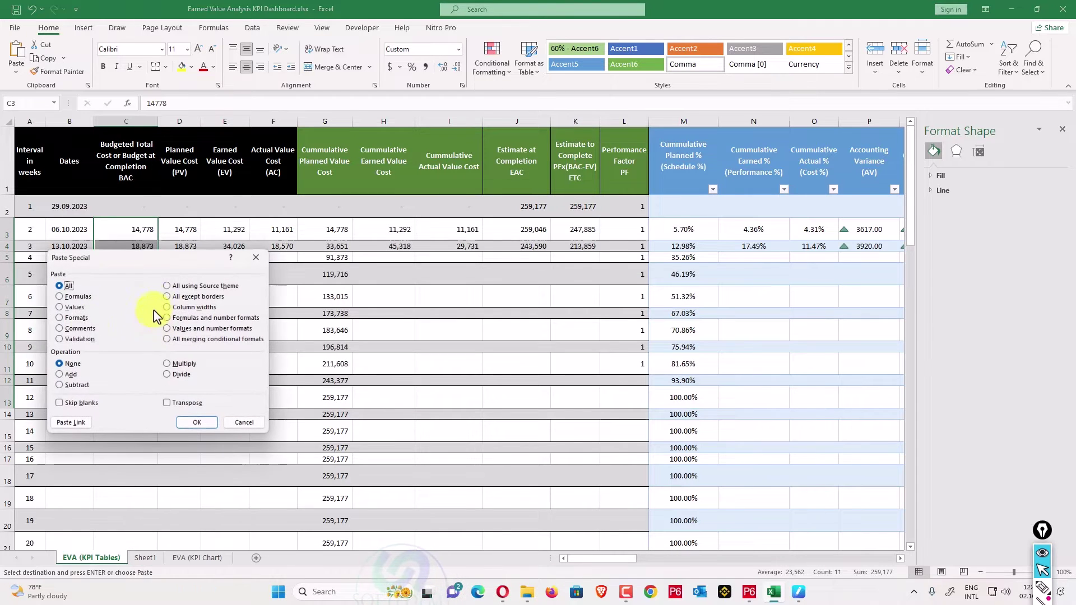
click(74, 307)
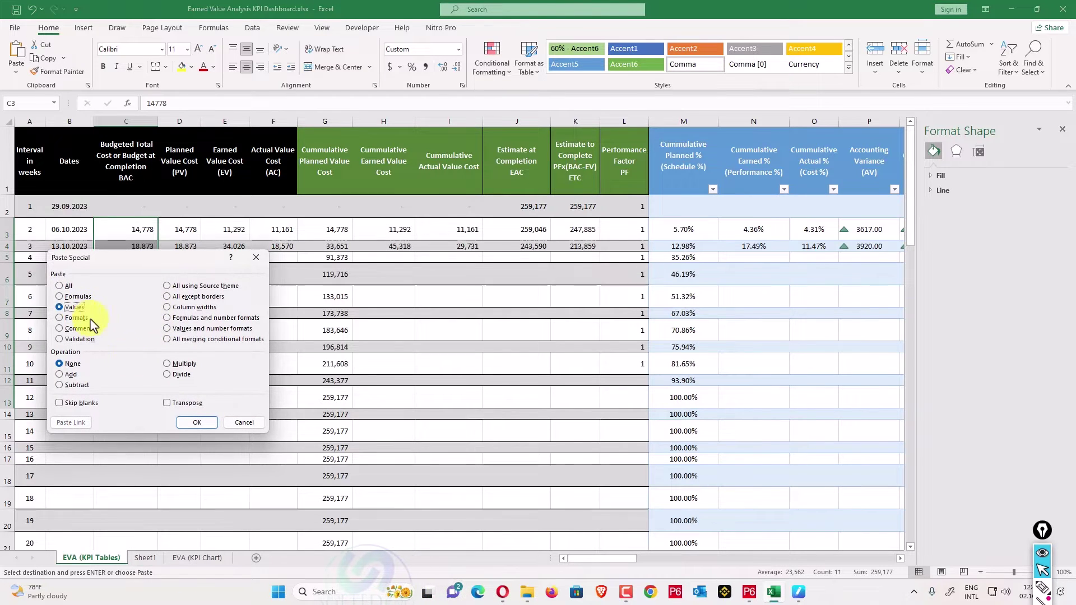
click(194, 425)
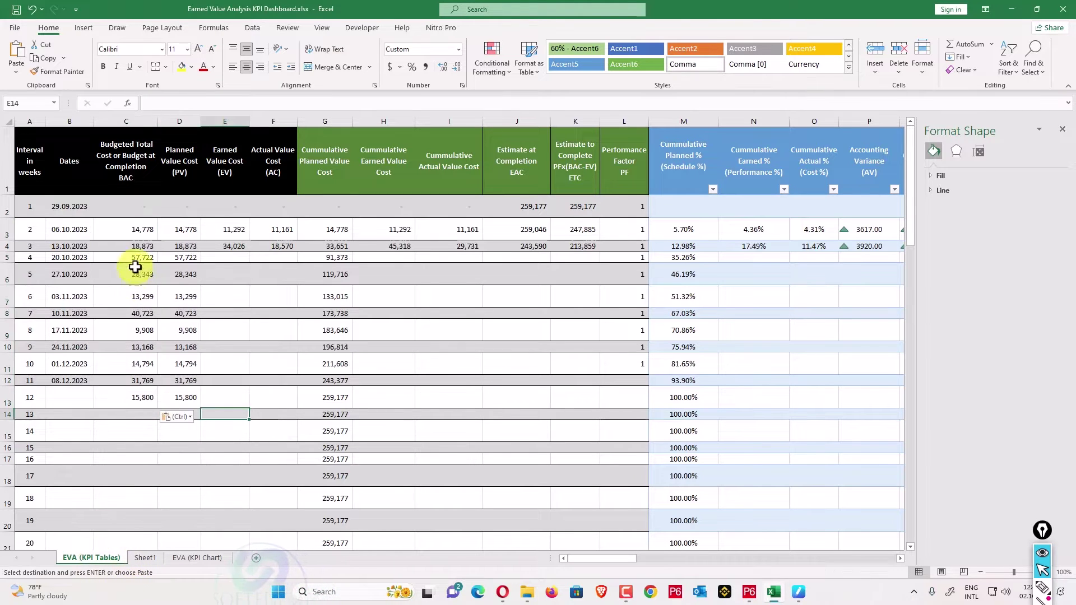
Copy the Budgeted Total Cost amounts in C3:C13.
drag(144, 231, 139, 412)
key(ctrl+c)
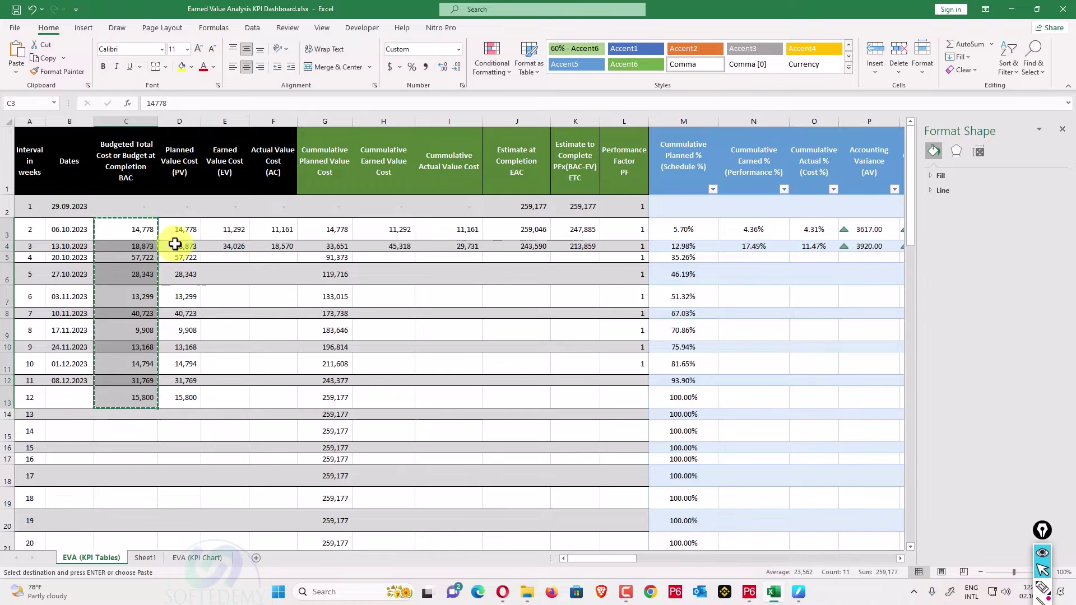
Paste the copied Budgeted Total Cost figures from C3:C13 into the Planned Value Cost column starting at D3.
right_click(175, 240)
click(225, 293)
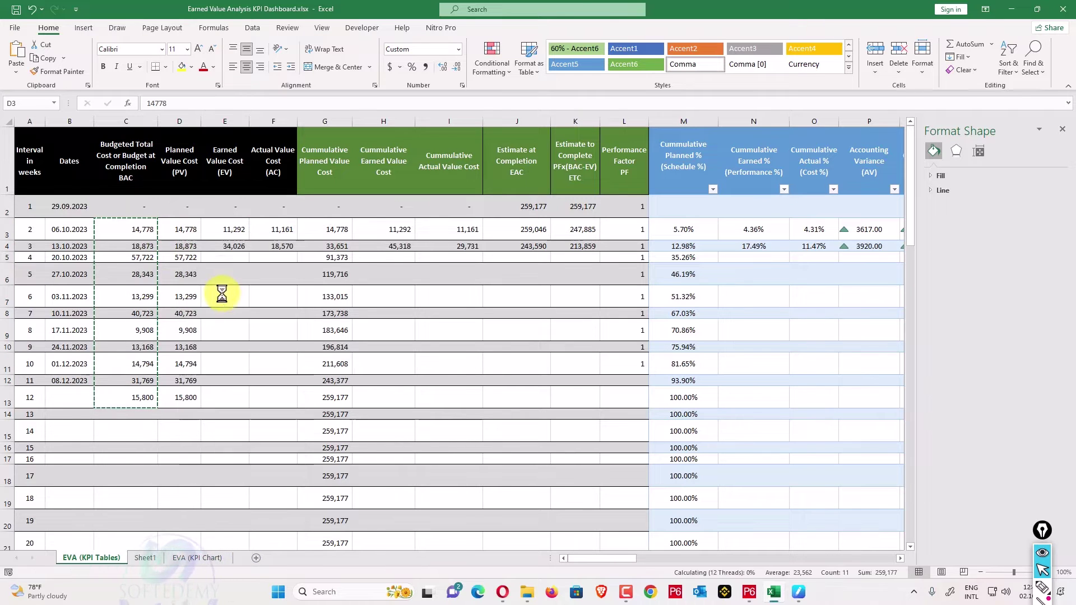
key(Escape)
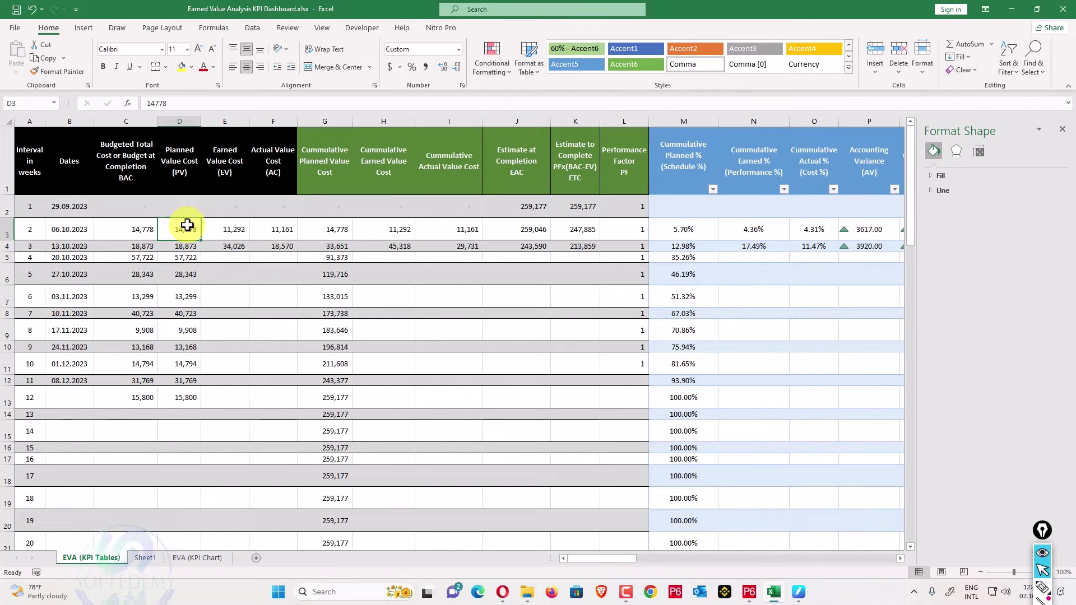
drag(141, 229, 174, 387)
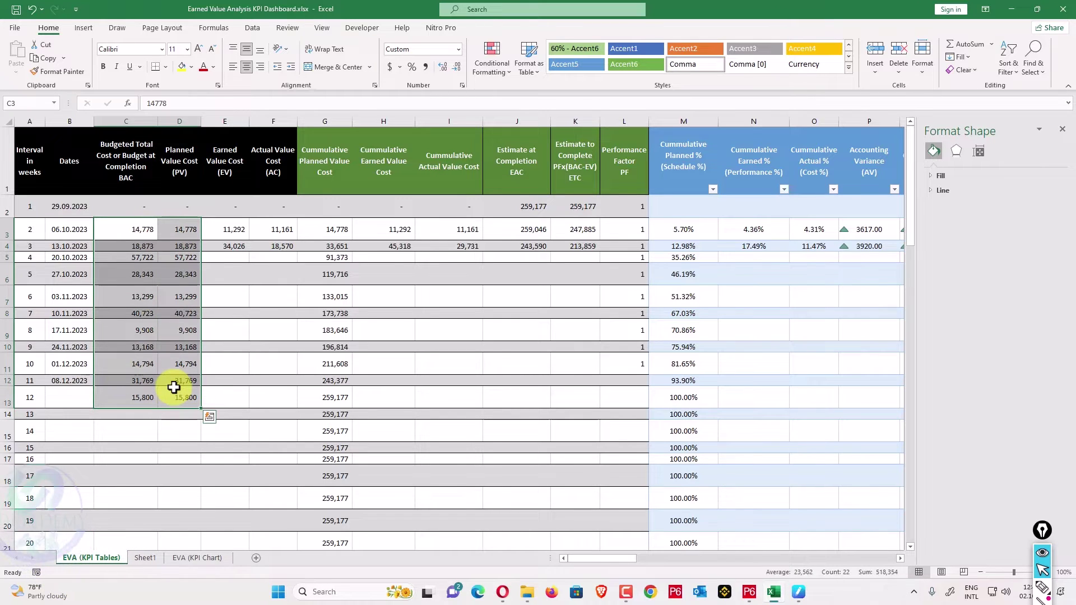
Copy the two Earned Value Cost figures in D3:E3 of Sheet1.
click(134, 559)
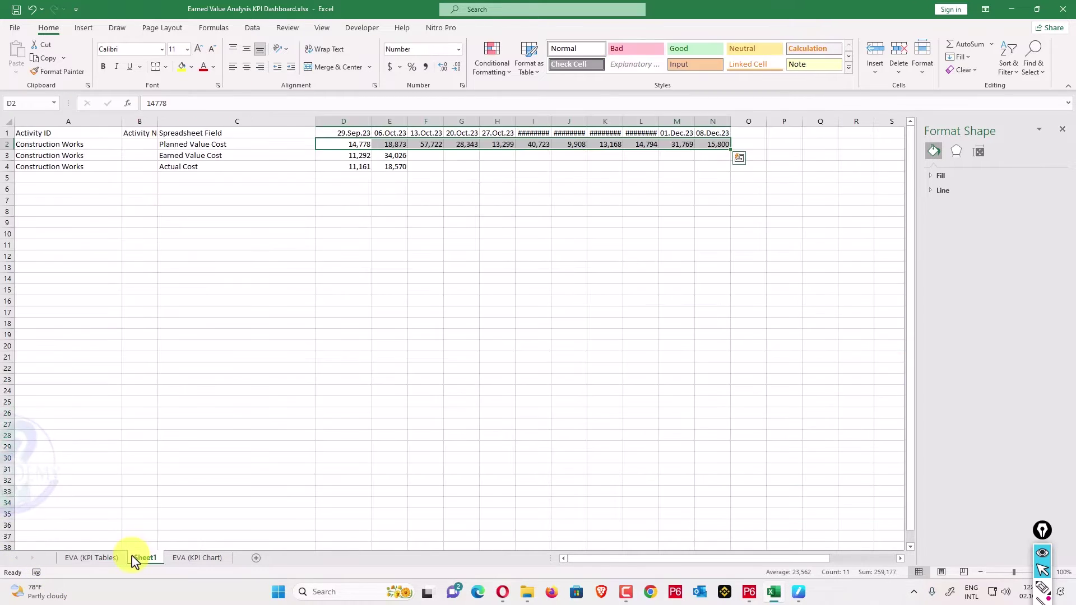
click(399, 378)
click(337, 158)
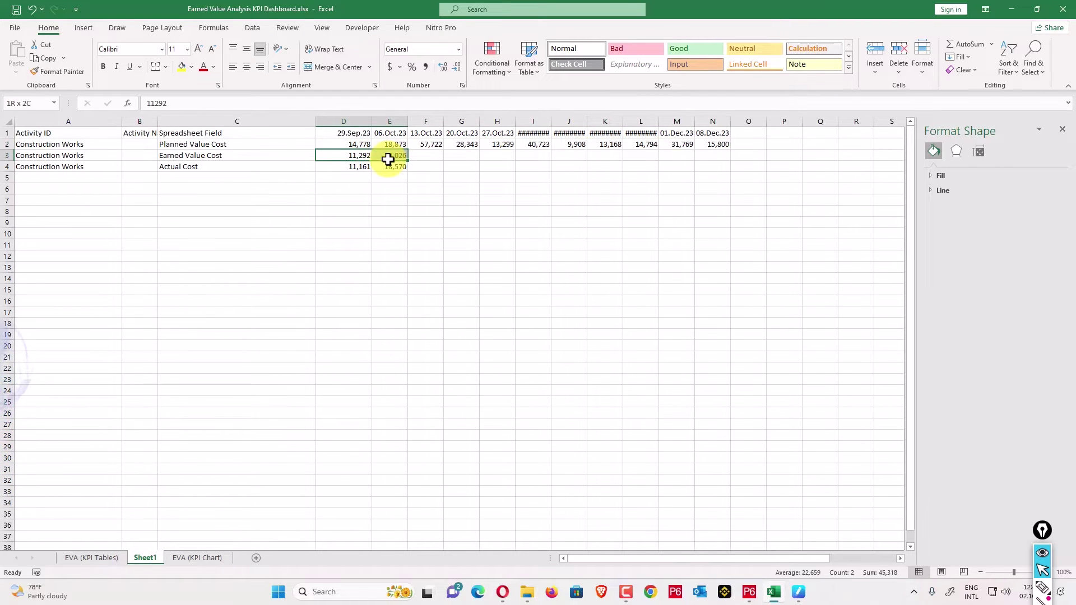
key(ctrl+c)
key(ctrl+v)
Paste the copied earned value figures as transposed values into E3:E4 of the EVA (KPI Tables) sheet.
click(94, 558)
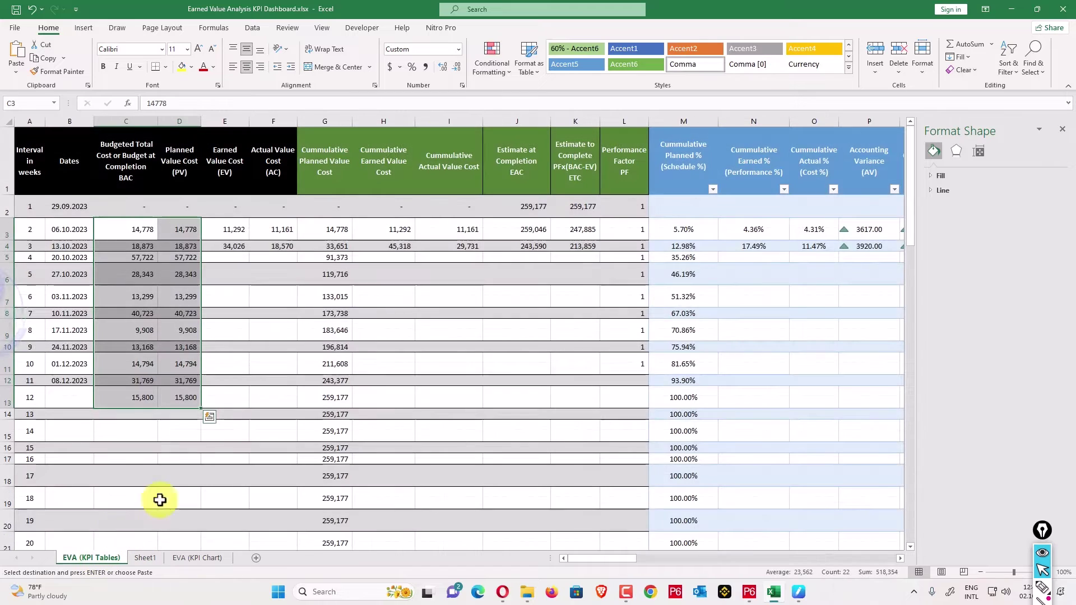
drag(247, 231, 245, 238)
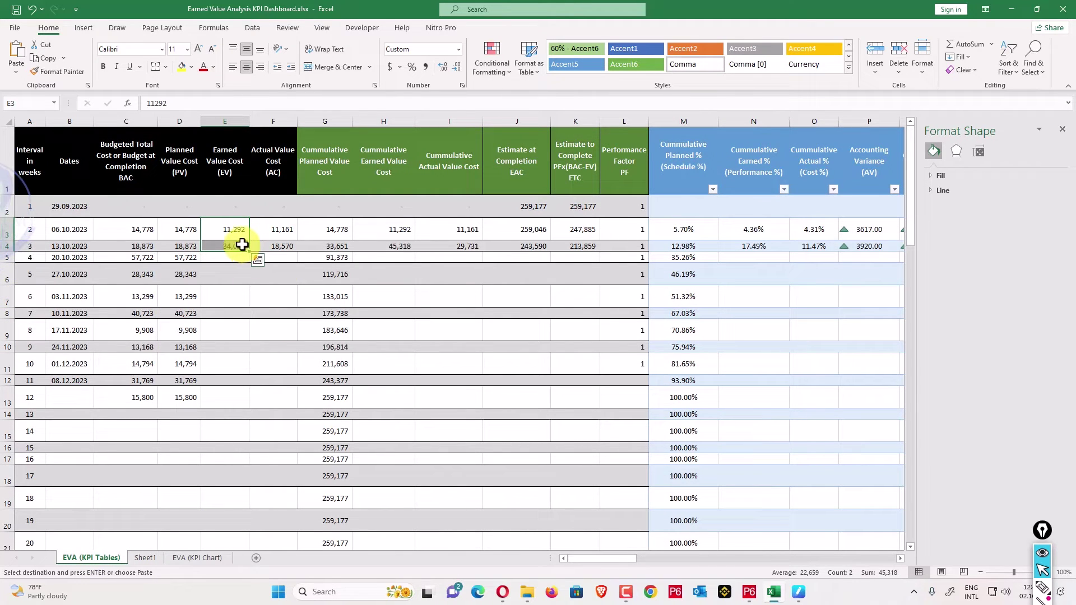
right_click(241, 231)
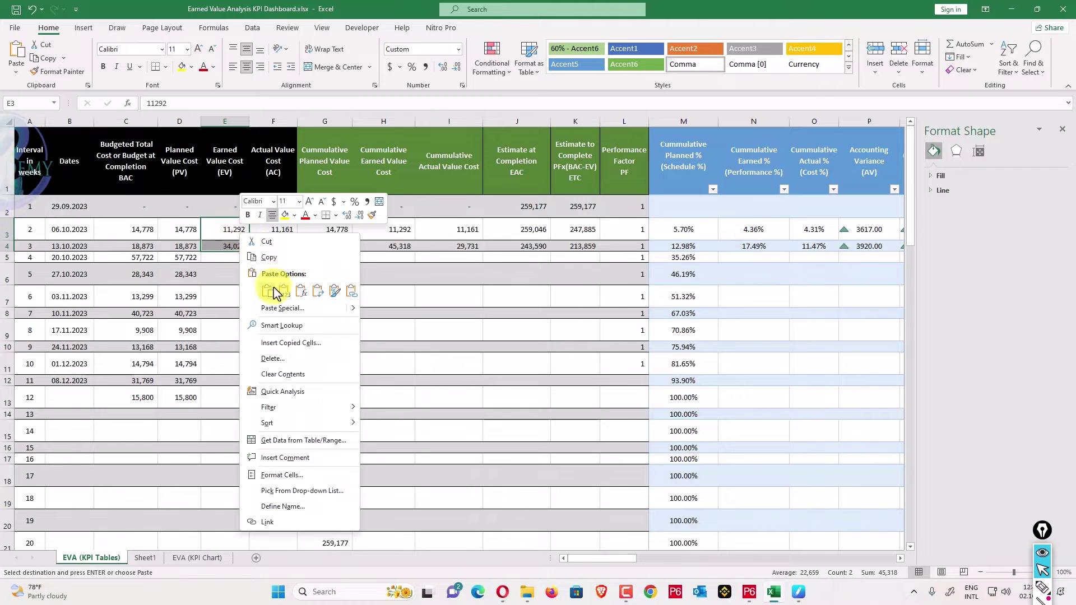
click(283, 305)
click(198, 262)
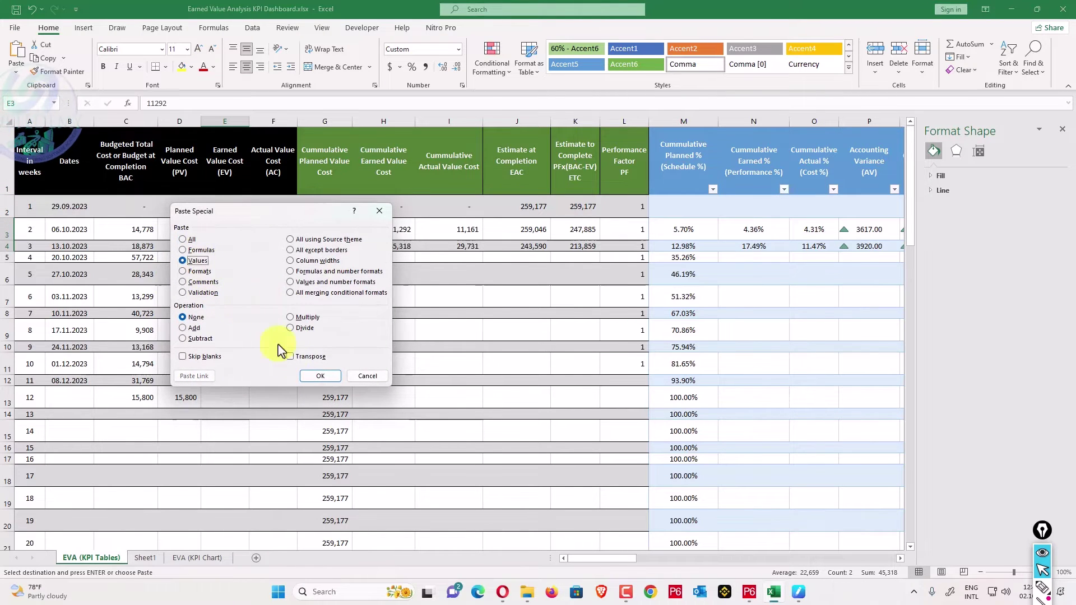
click(309, 358)
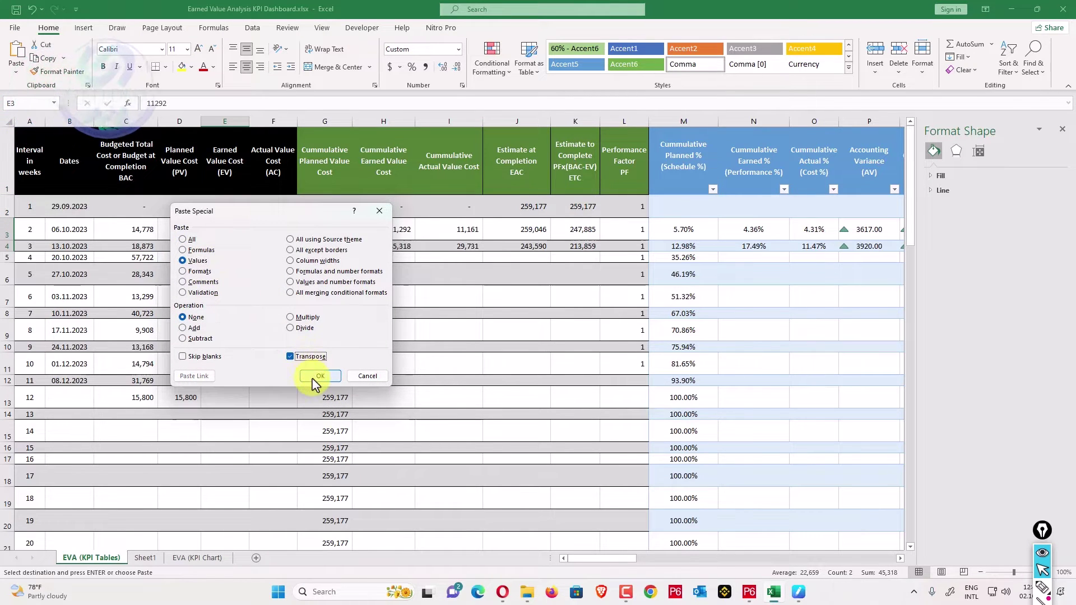
click(320, 376)
click(274, 345)
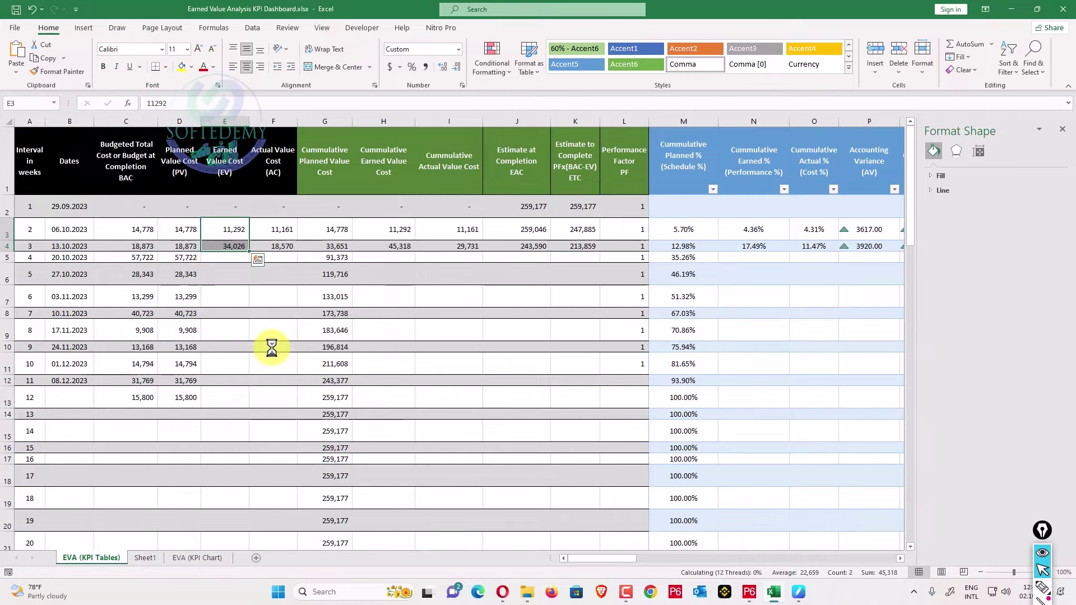
Copy the two Actual Cost figures in D4:E4 of Sheet1.
click(145, 558)
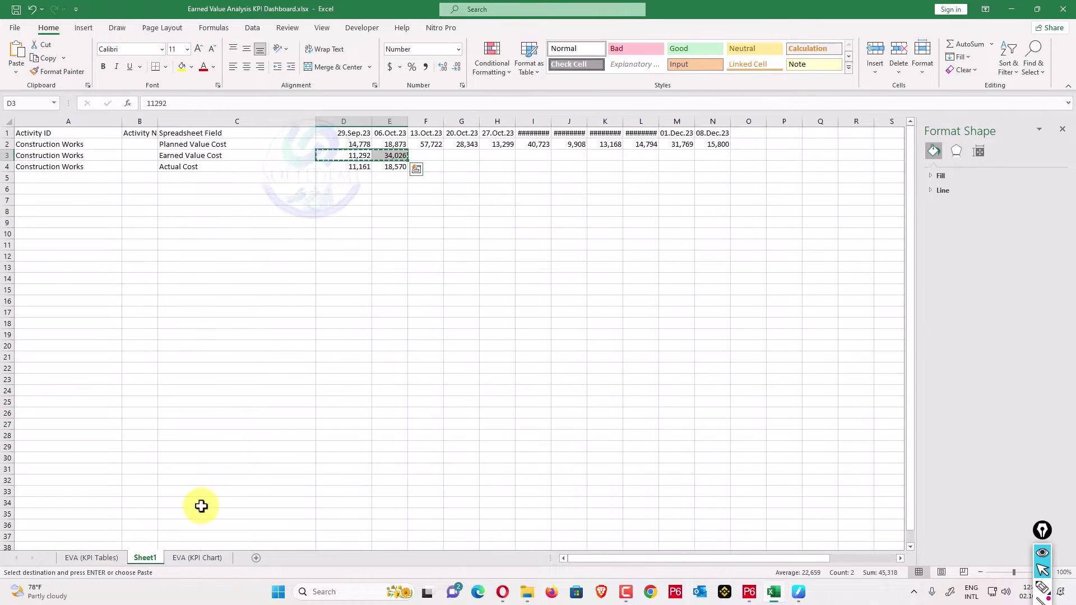
click(224, 468)
key(Escape)
drag(352, 168, 394, 166)
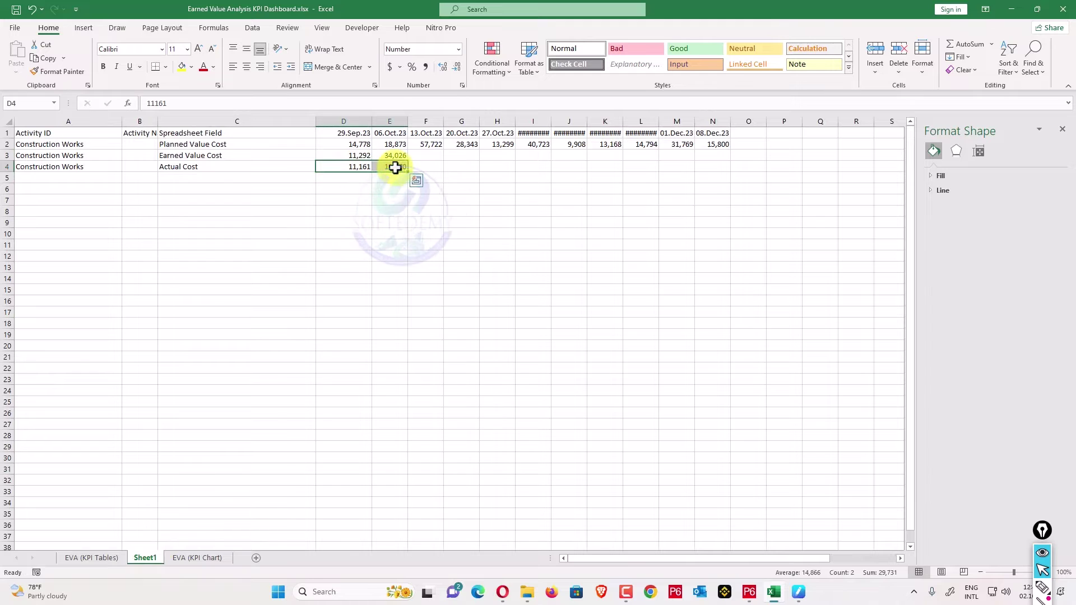
key(ctrl+c)
Paste the copied actual cost figures as transposed values into F3:F4 of the EVA (KPI Tables) sheet.
click(106, 557)
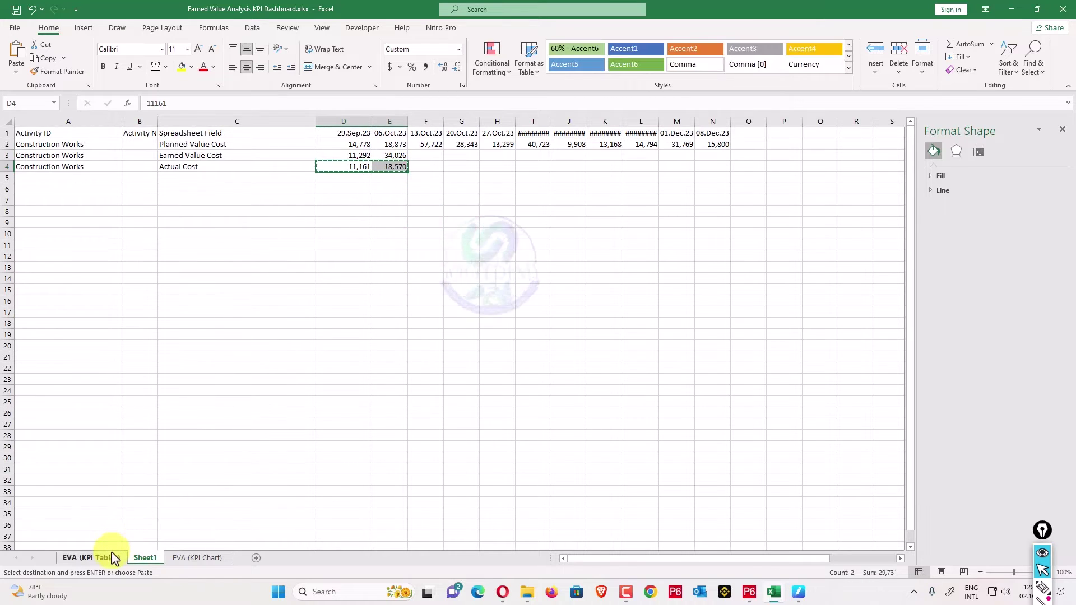
click(287, 234)
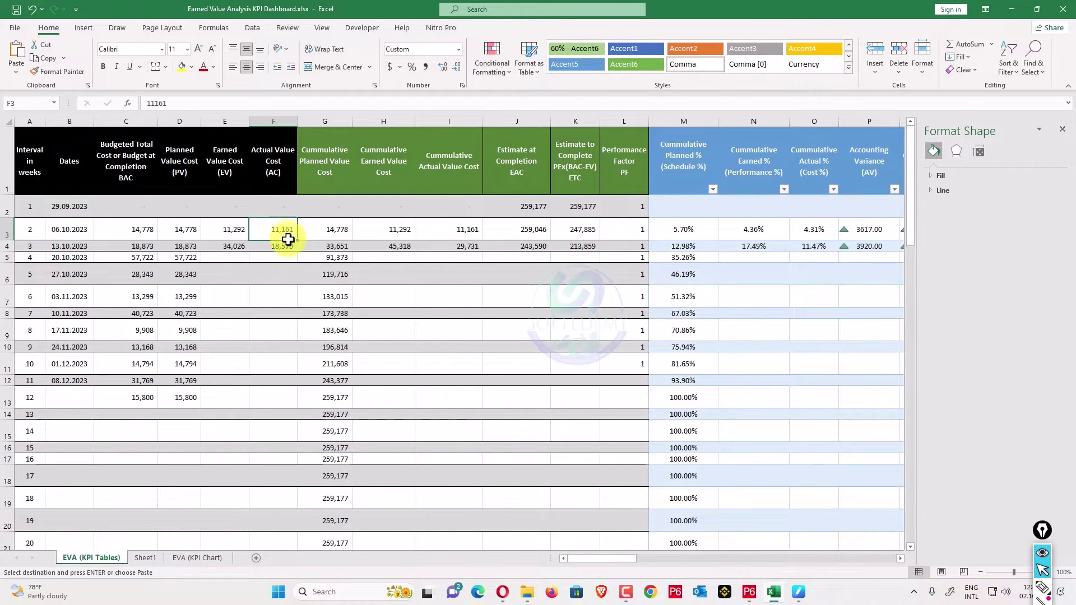
drag(287, 234, 287, 247)
right_click(289, 247)
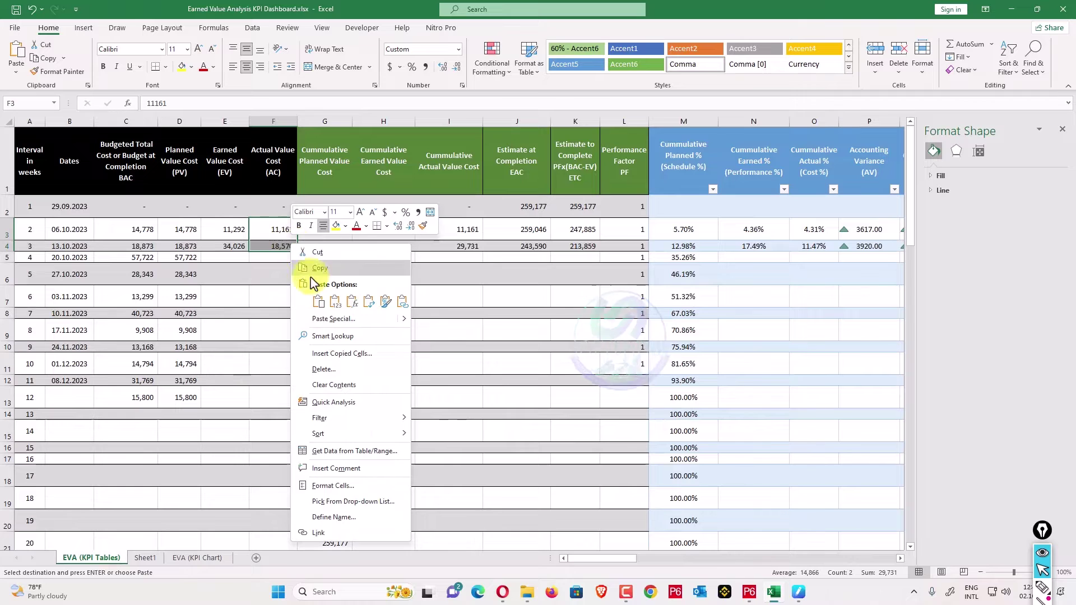
click(335, 303)
key(ctrl+alt+v)
click(233, 273)
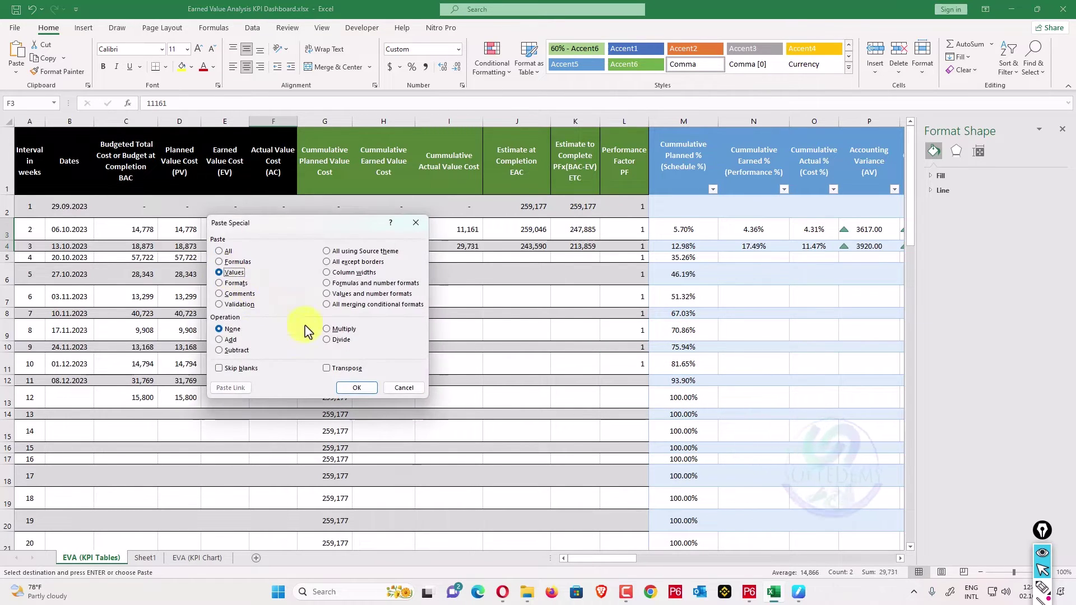
click(350, 368)
click(355, 388)
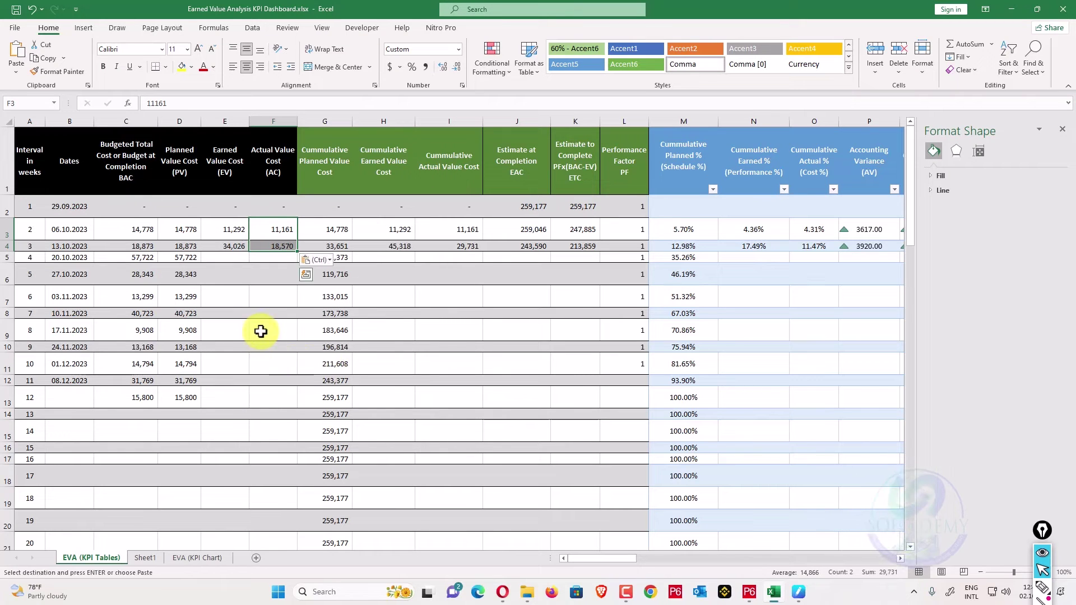
Review the input columns A to F and examine the Cumulative Planned Value Cost formulas in G2, G3 and G4.
drag(36, 133, 269, 591)
scroll(247, 521, up, 9)
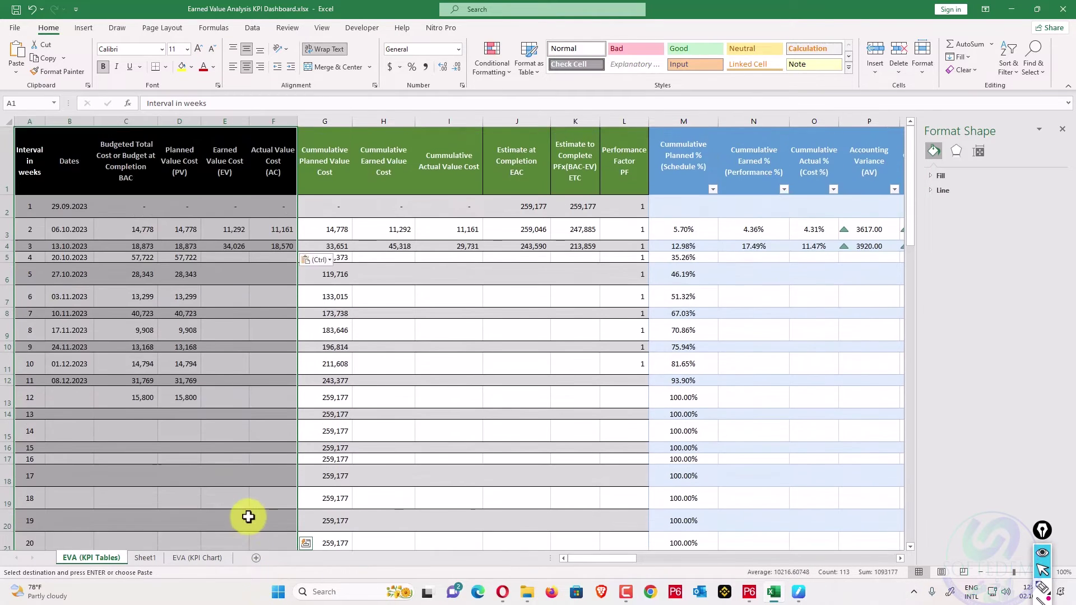
click(391, 331)
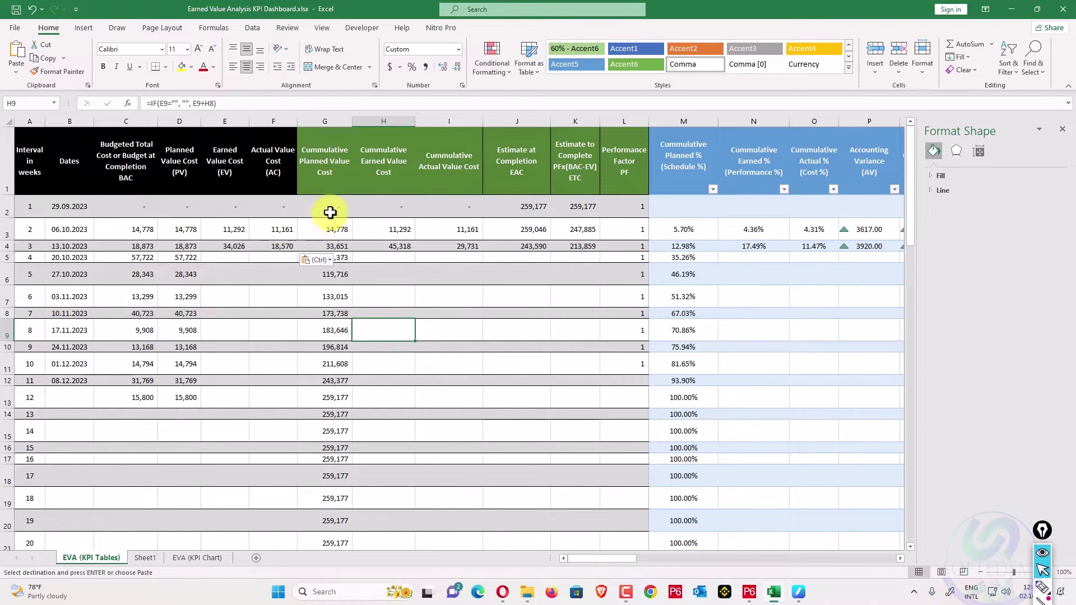
click(330, 212)
click(230, 101)
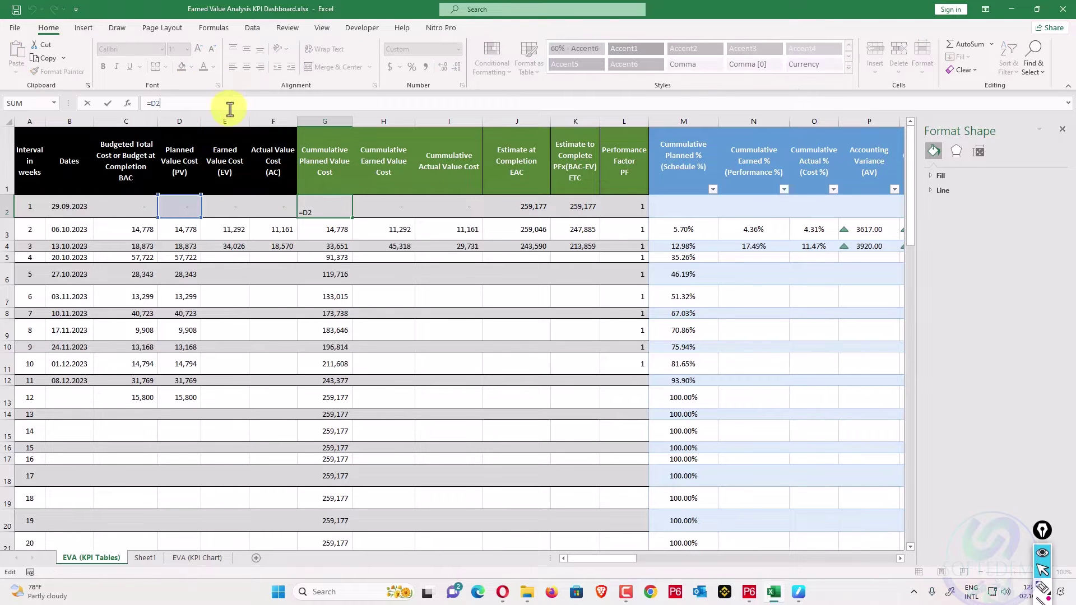
key(Escape)
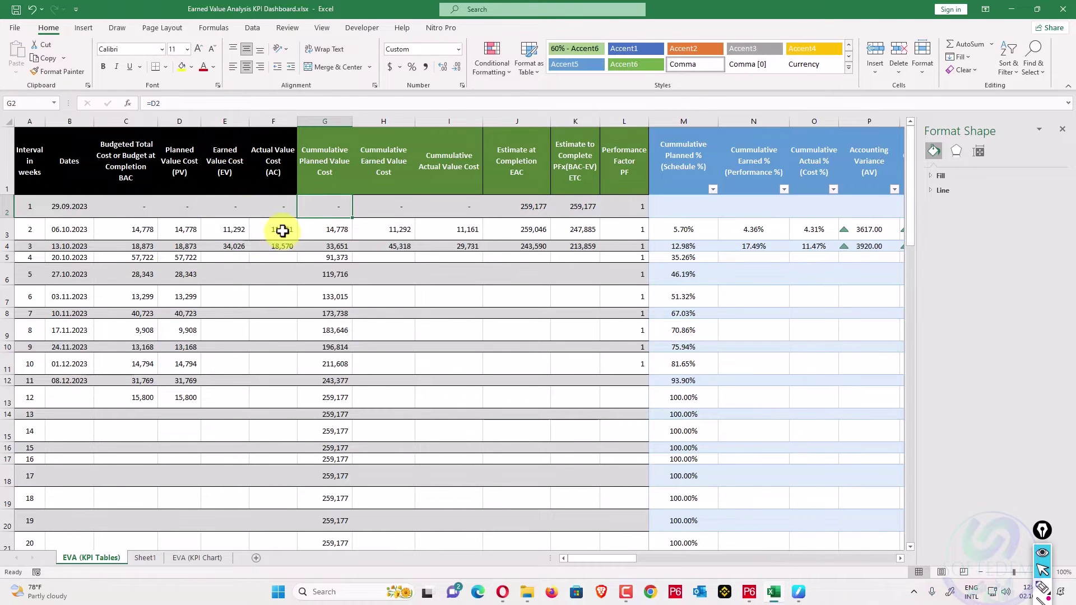
click(179, 104)
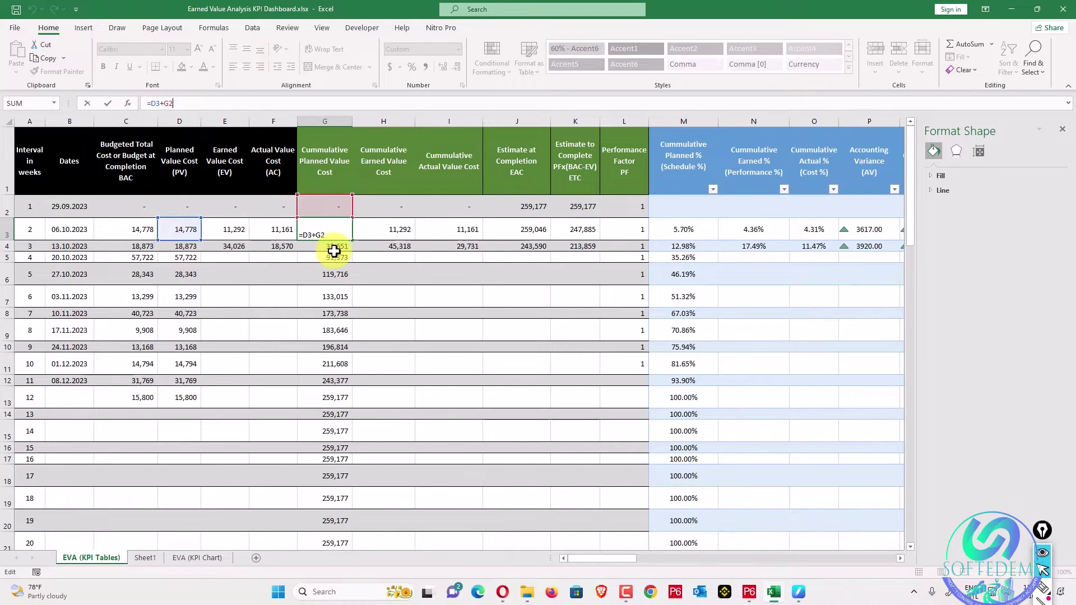
key(Return)
click(264, 105)
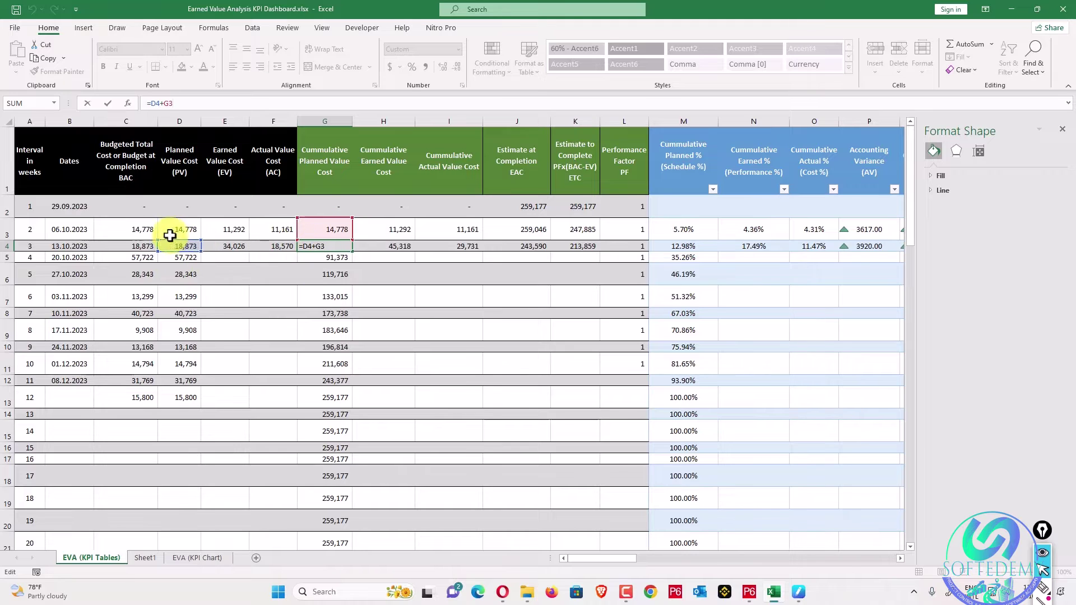
key(Return)
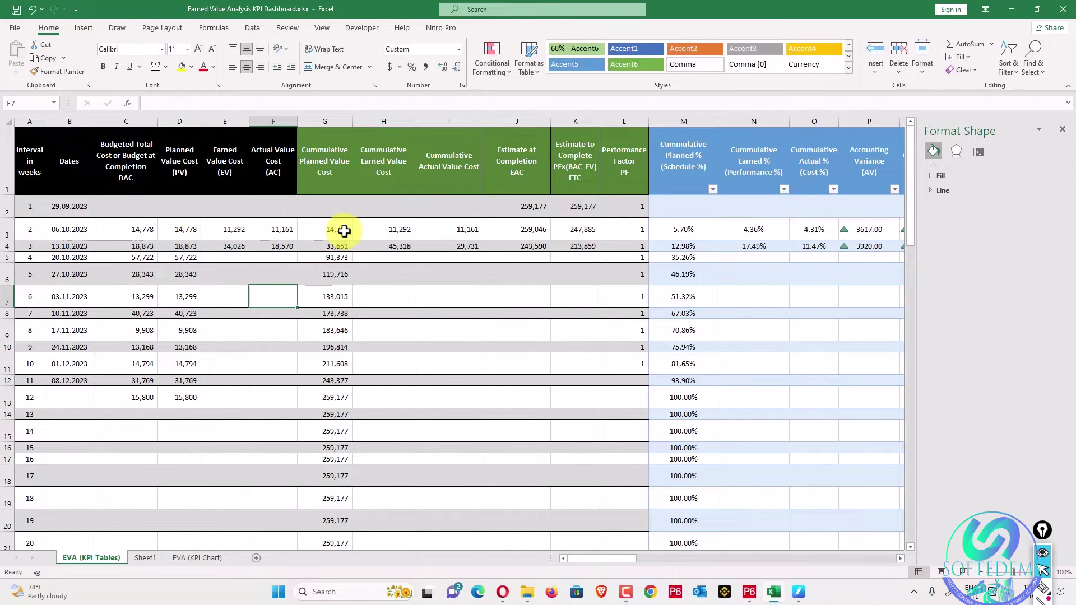
Compare the cumulative planned value in G13 with the sum of the Planned Value Cost column from D3 down.
drag(339, 230, 321, 509)
click(397, 356)
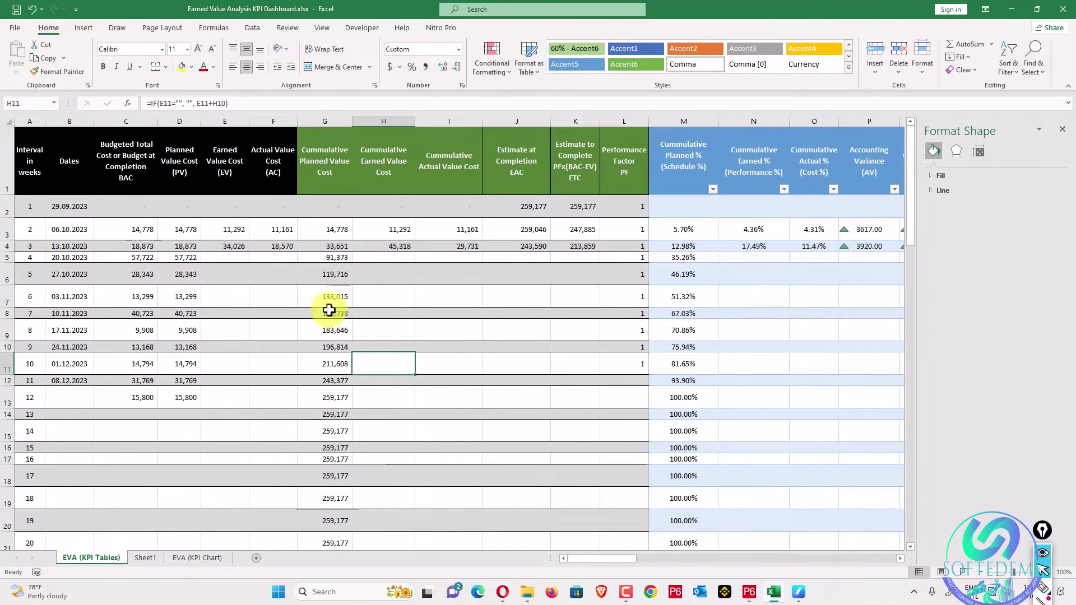
click(329, 400)
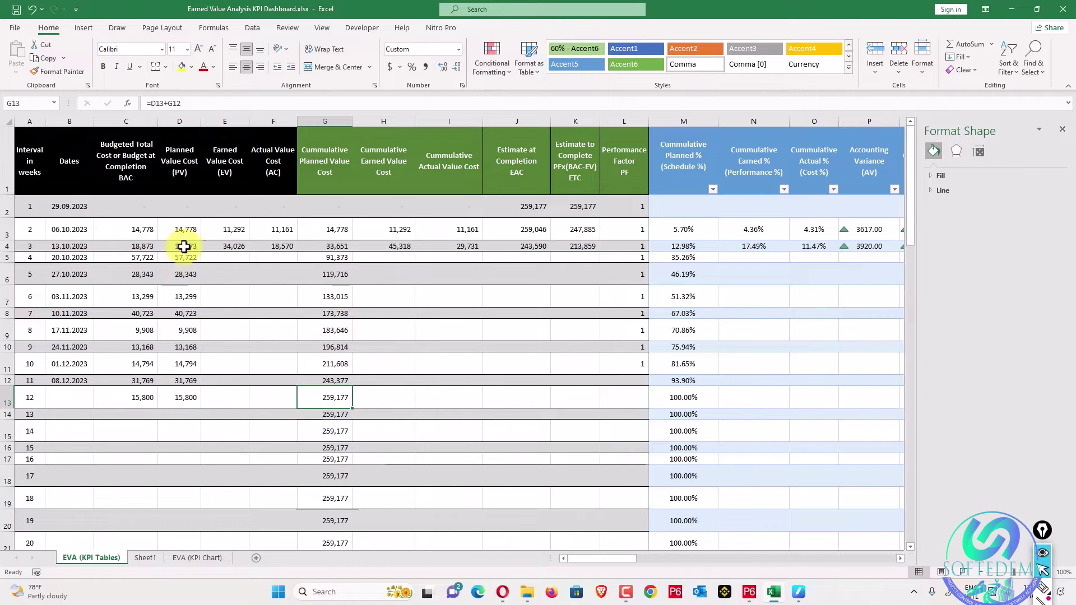
drag(186, 231, 178, 424)
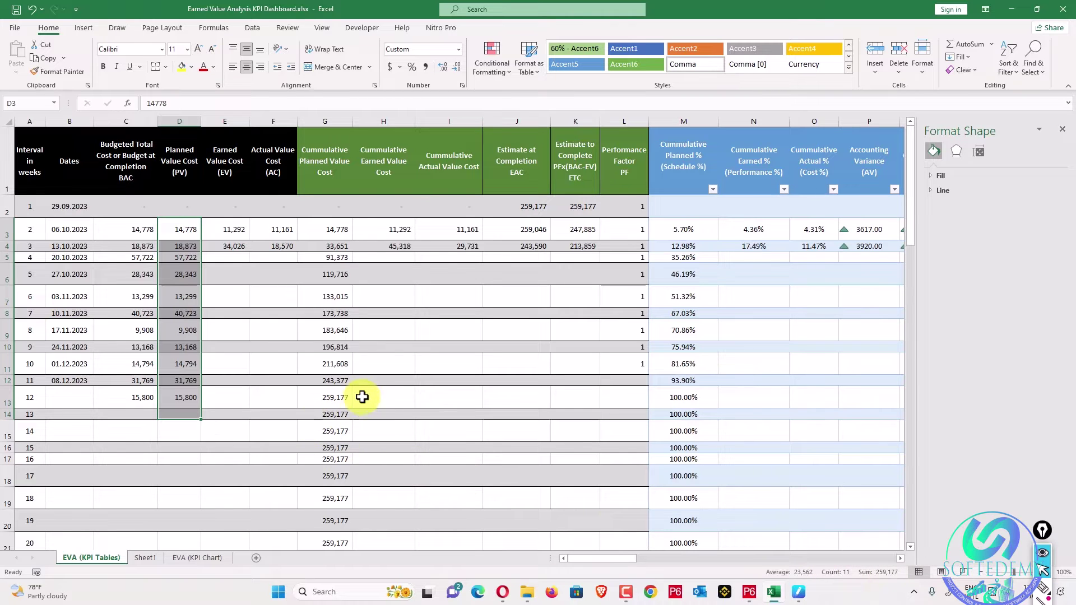
drag(362, 397, 349, 399)
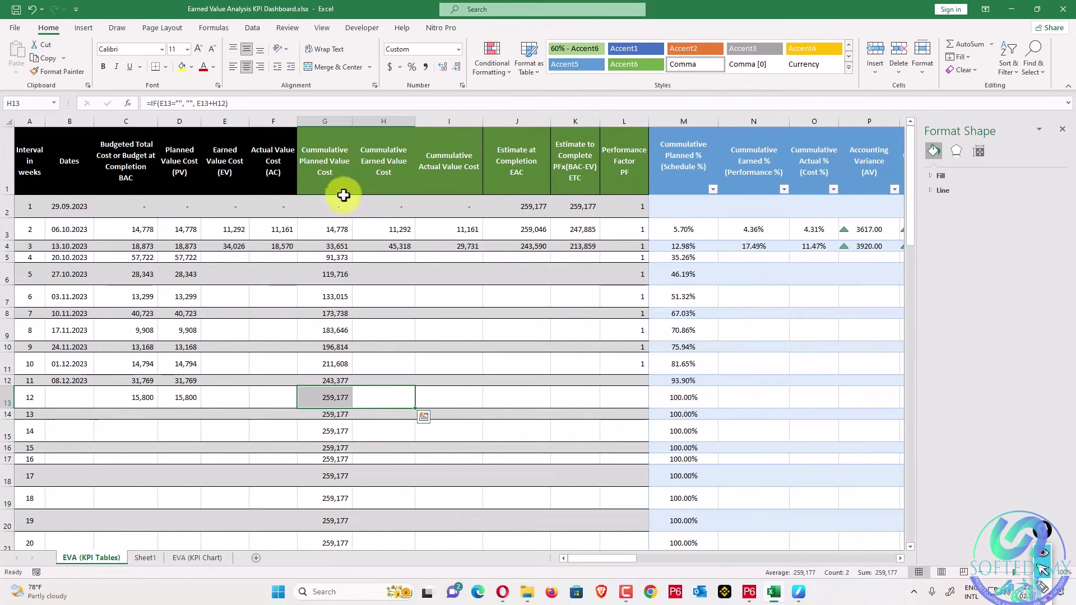
Examine the Cumulative Earned Value Cost formulas in H3 and H4 and the Cumulative Actual Value Cost formula in I3.
click(402, 235)
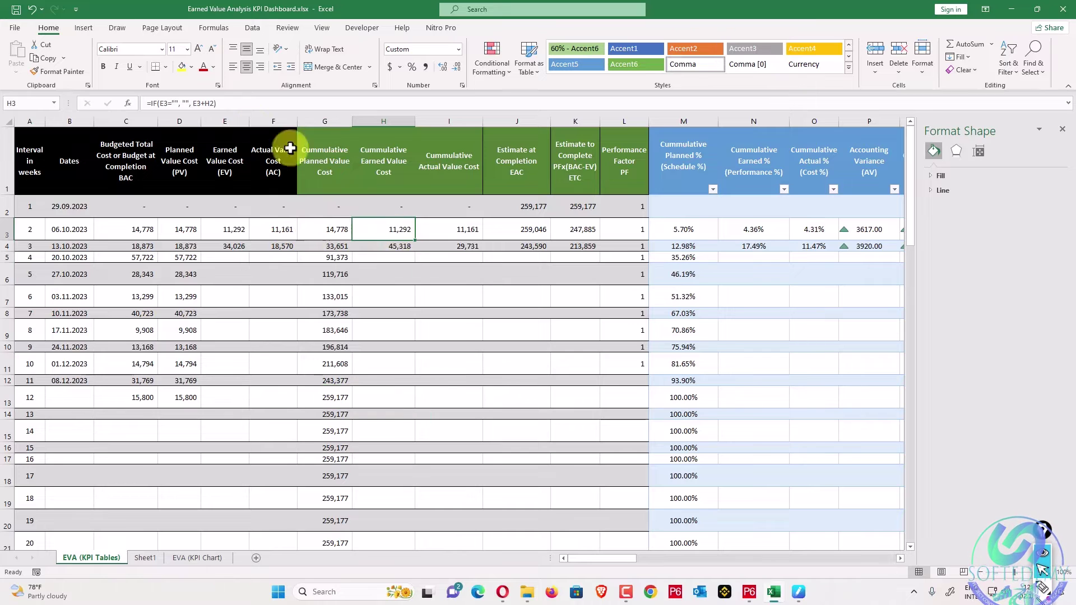
click(230, 108)
click(385, 250)
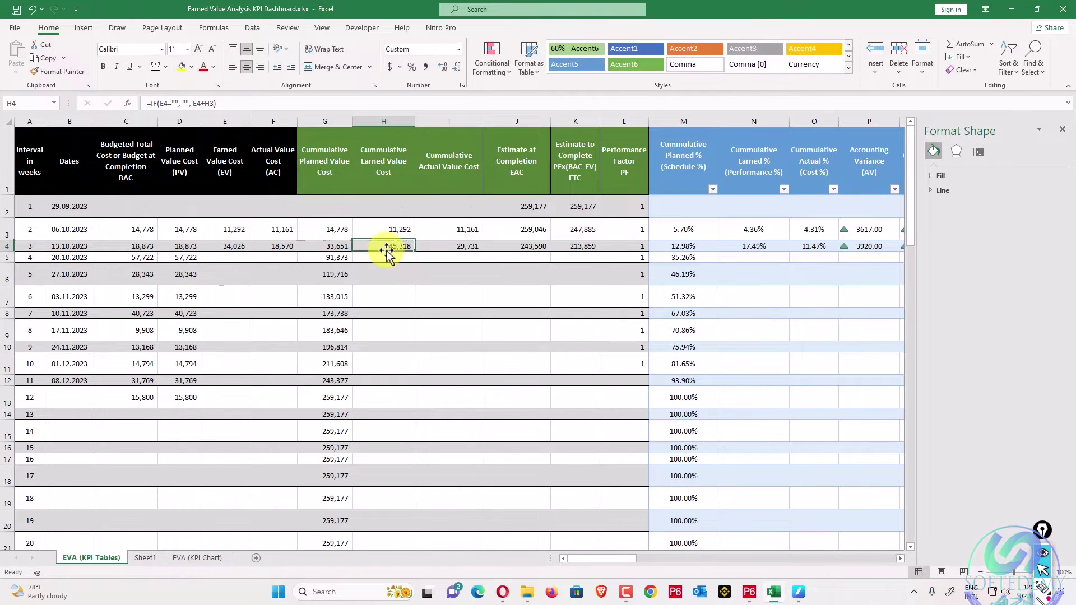
click(467, 238)
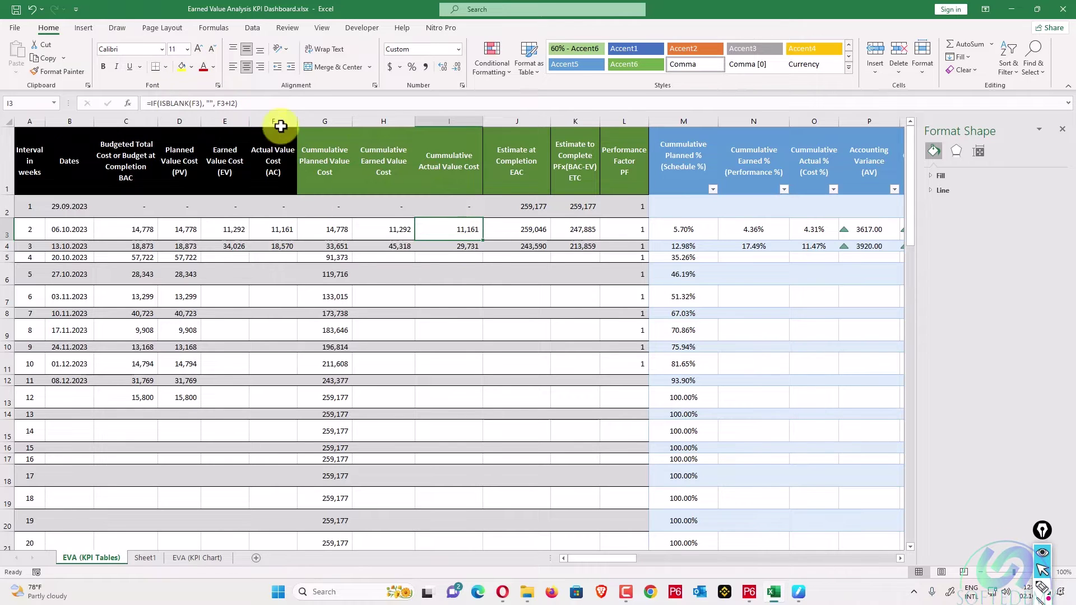
click(281, 104)
key(Escape)
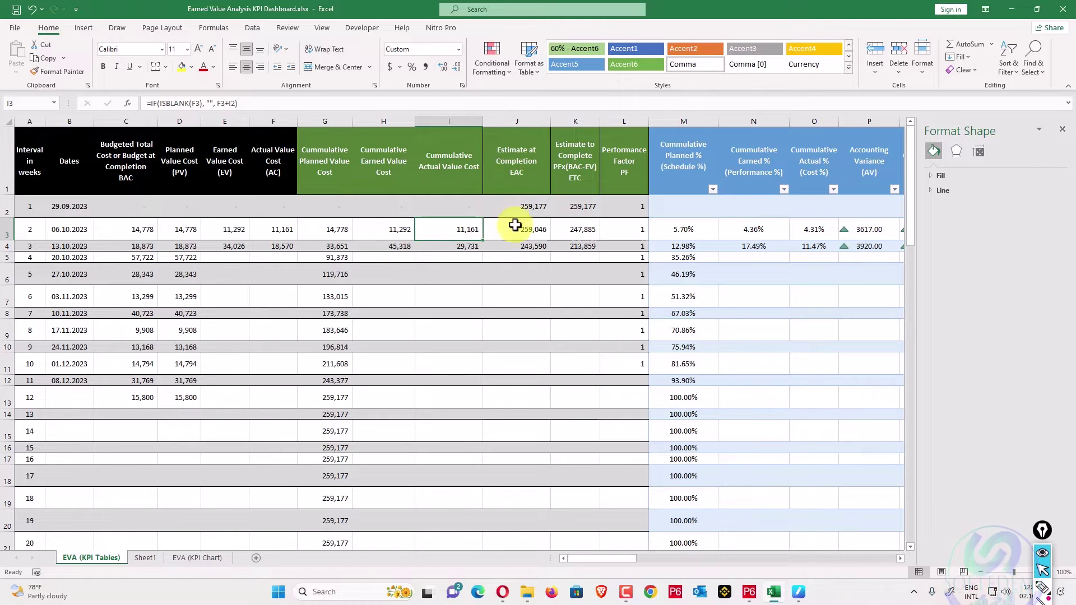
Compare the Performance Factor values in column L with the Estimate to Complete technique in the WBS earned value settings of Primavera P6.
click(528, 247)
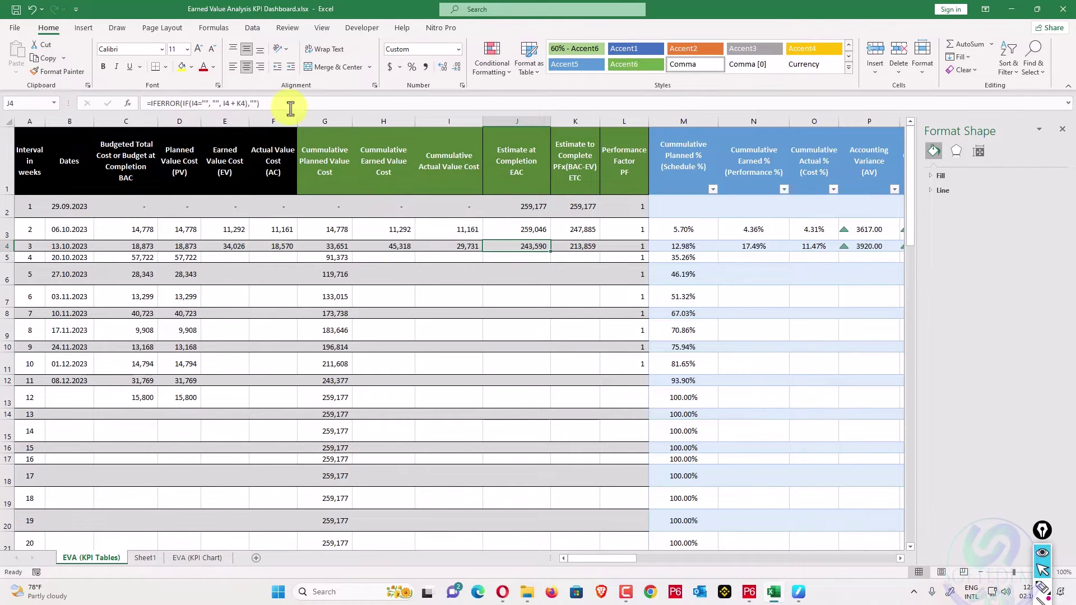
click(751, 594)
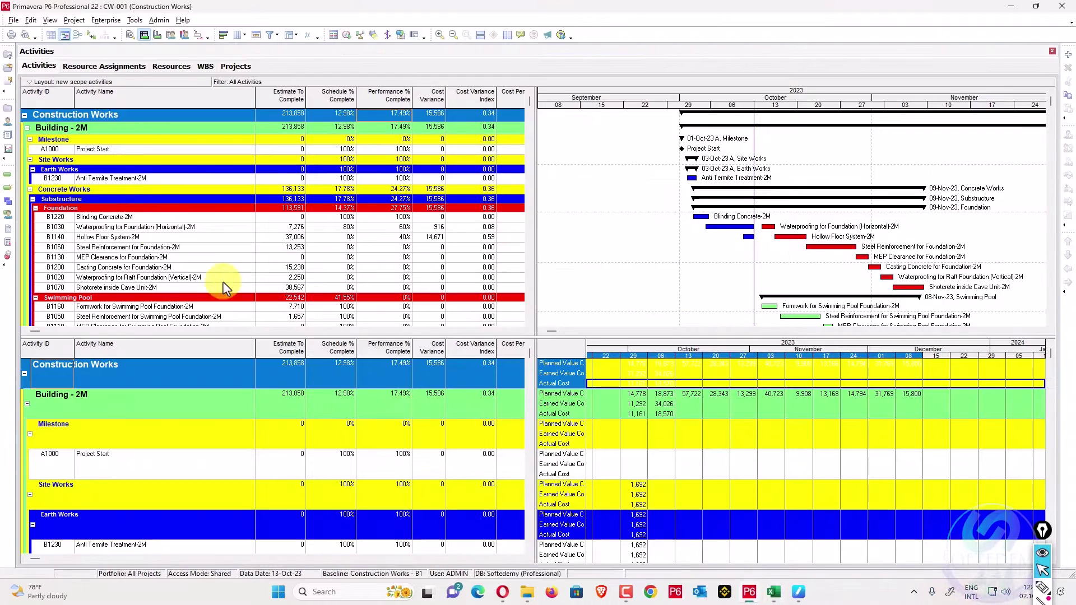
click(206, 68)
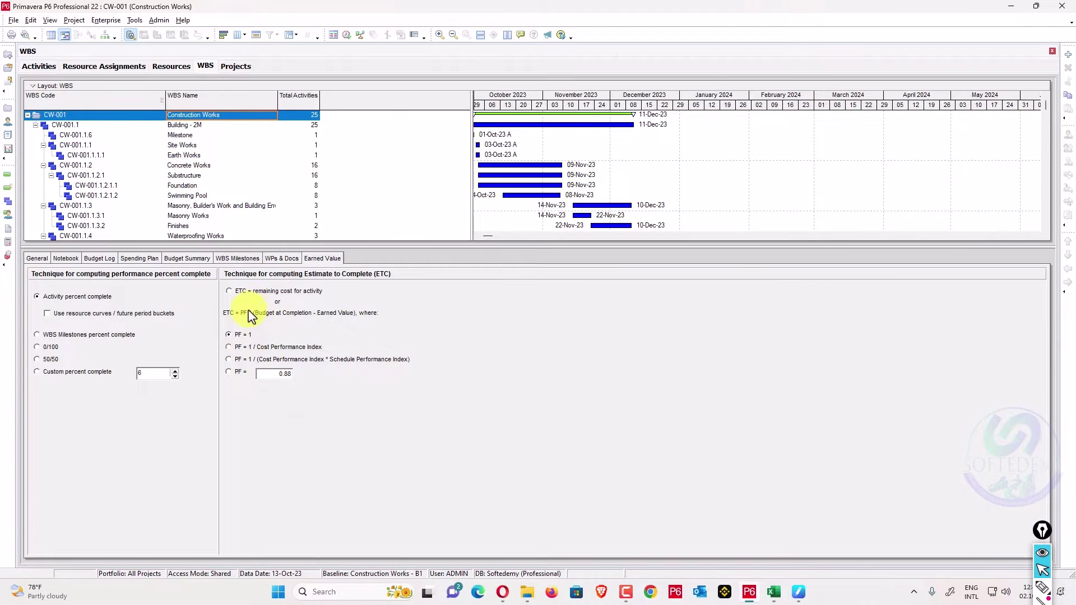
key(alt+Tab)
click(626, 169)
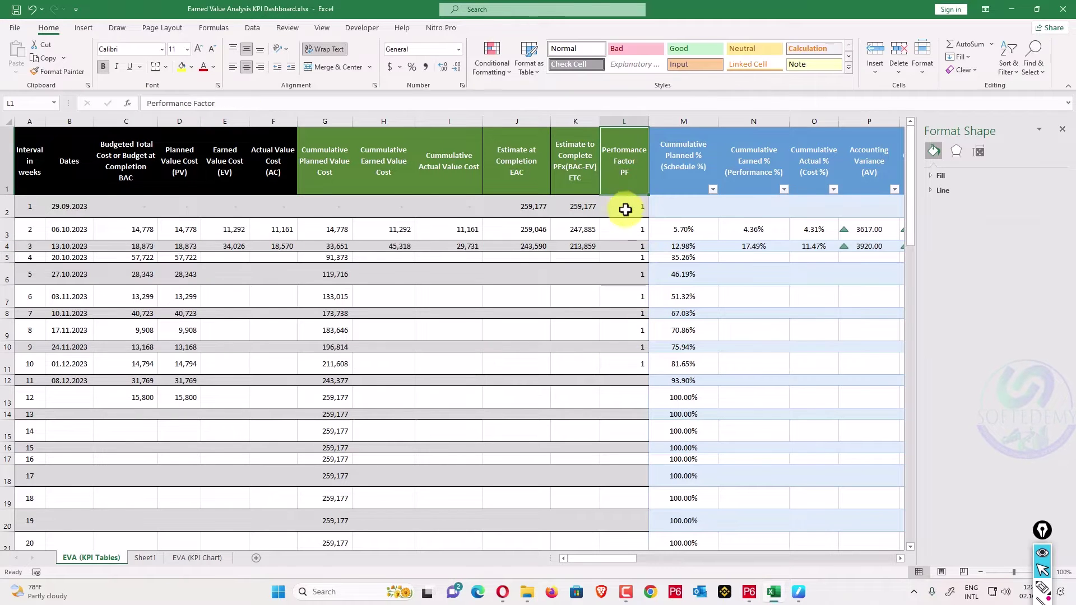
drag(626, 208, 620, 403)
key(alt+Tab)
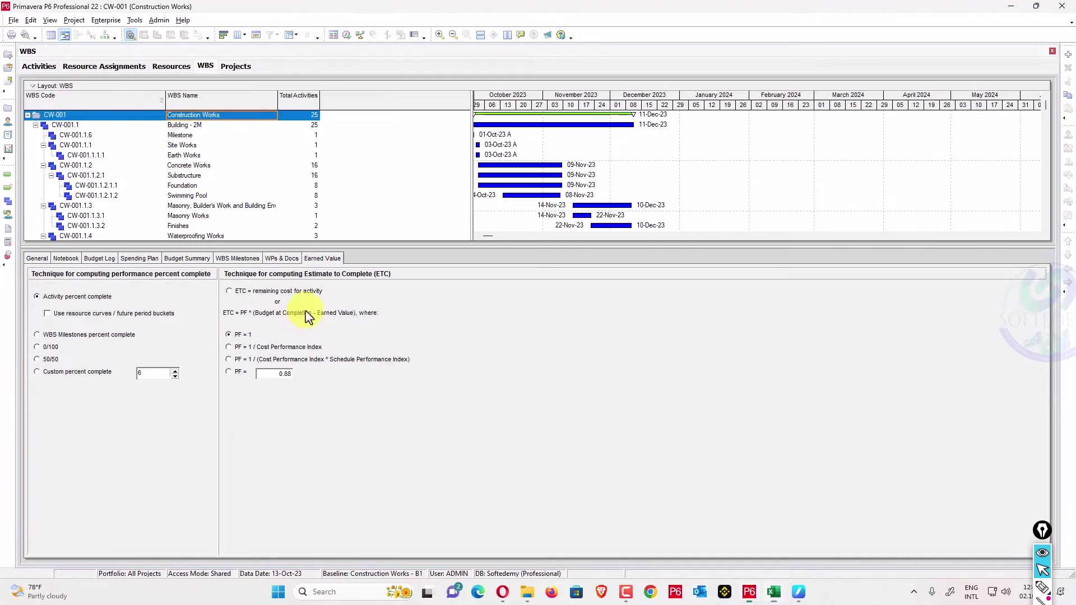
key(alt+Tab)
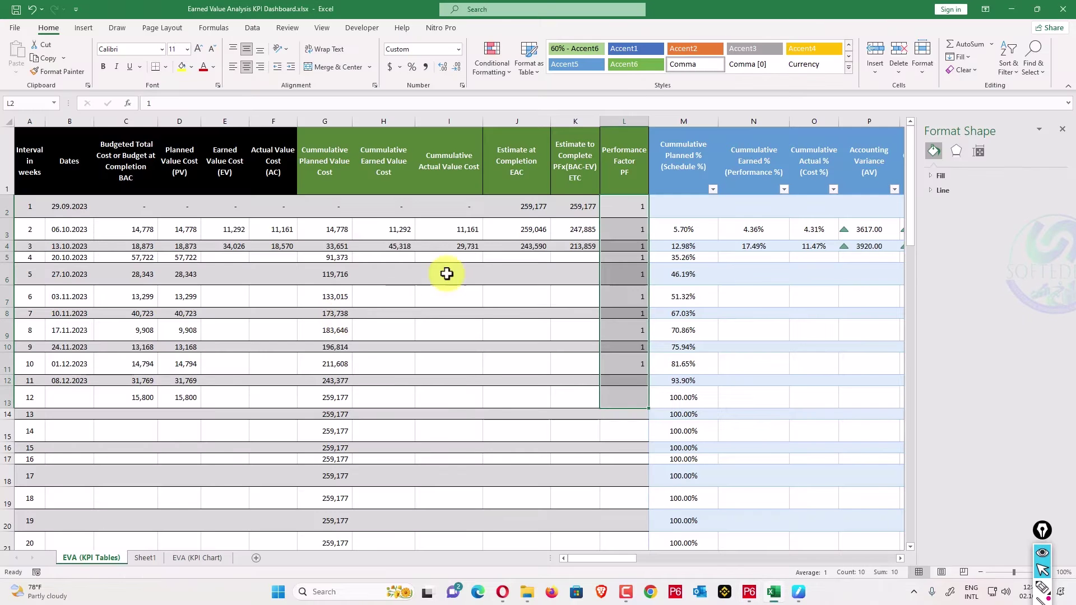
Examine the Estimate at Completion formulas in J4 and J2, tracing the cells that the J2 formula references.
click(513, 248)
click(523, 208)
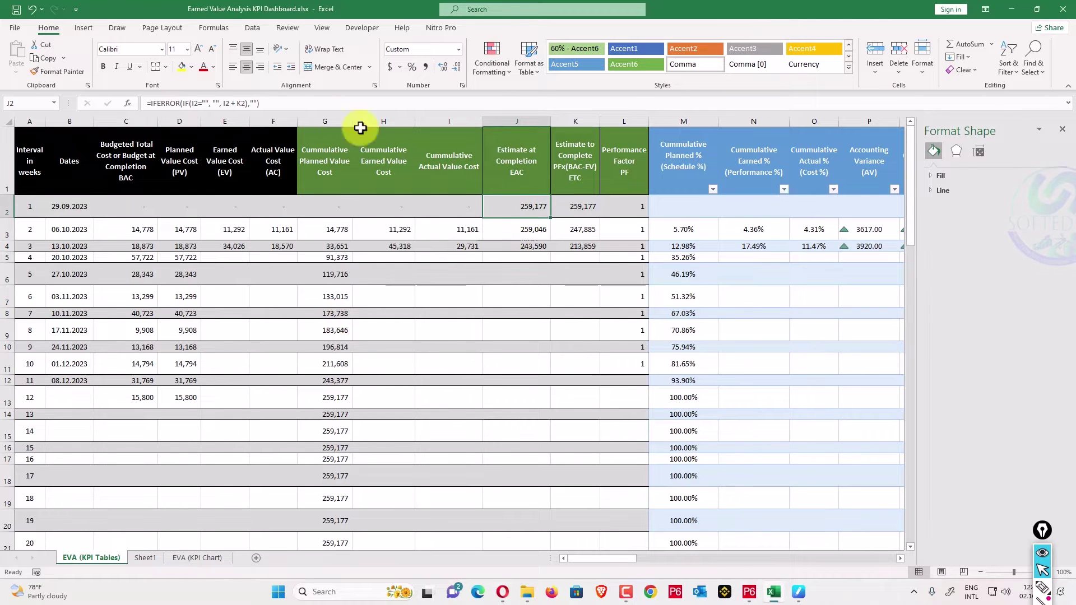
click(281, 99)
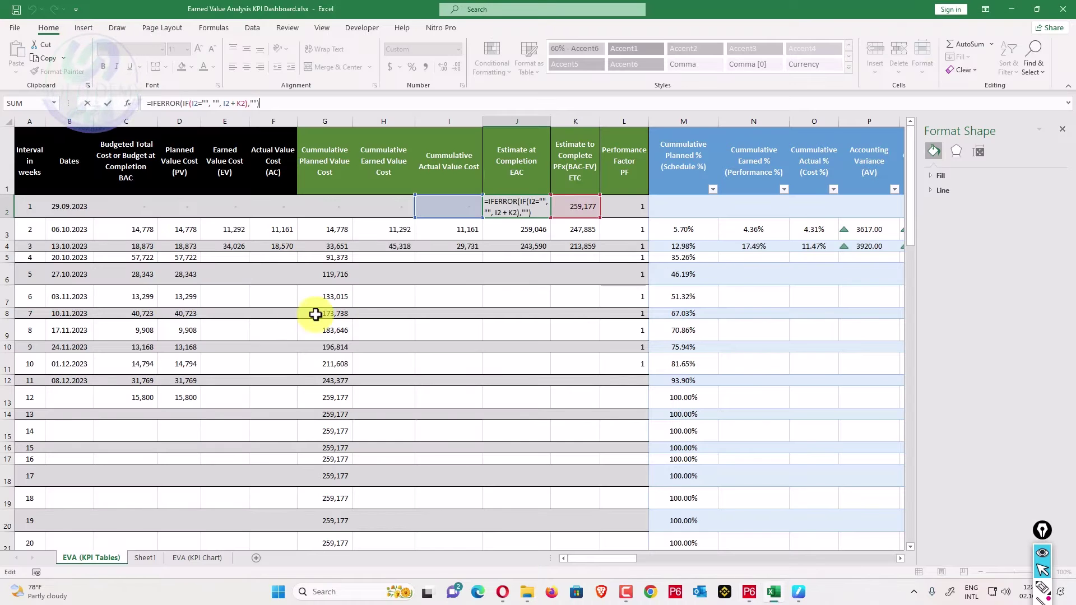
key(Return)
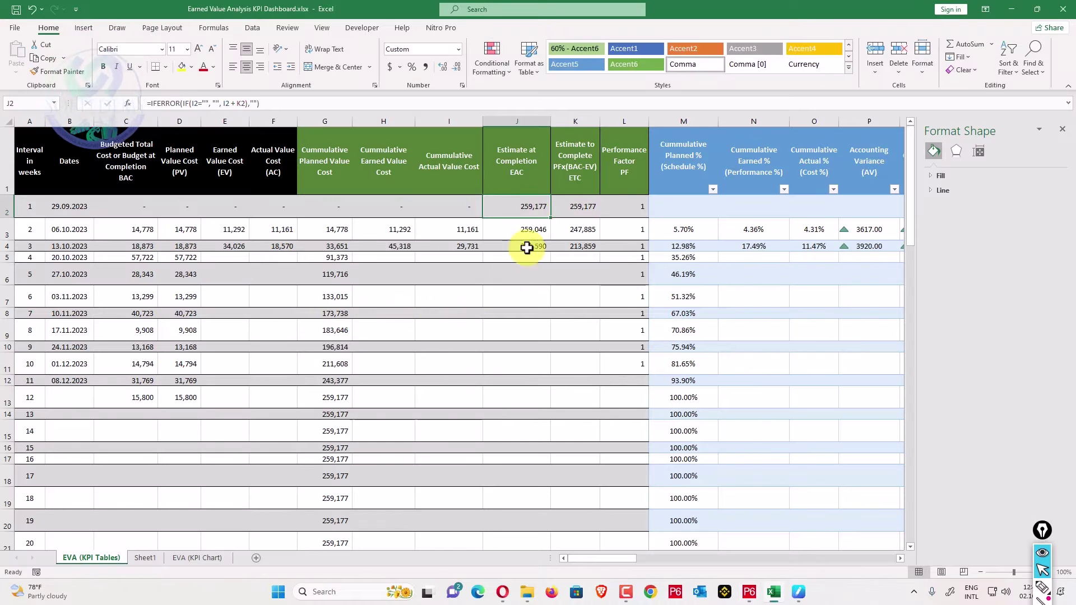
click(531, 206)
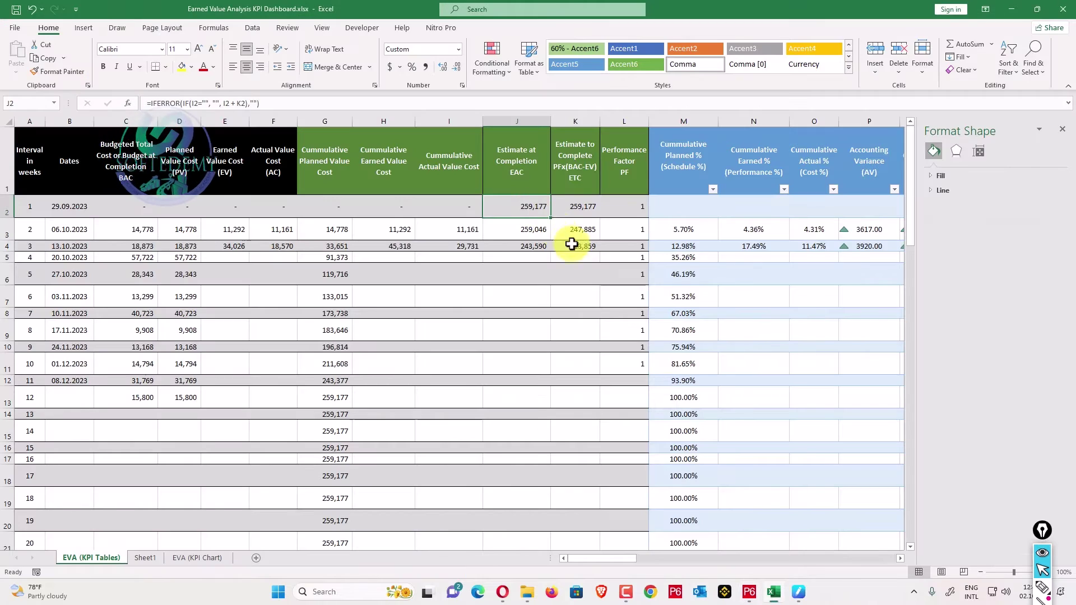
Examine the Estimate to Complete formula in K3 and trace its references to L3, H3 and the Budget at Completion value in AF6.
click(572, 231)
click(360, 105)
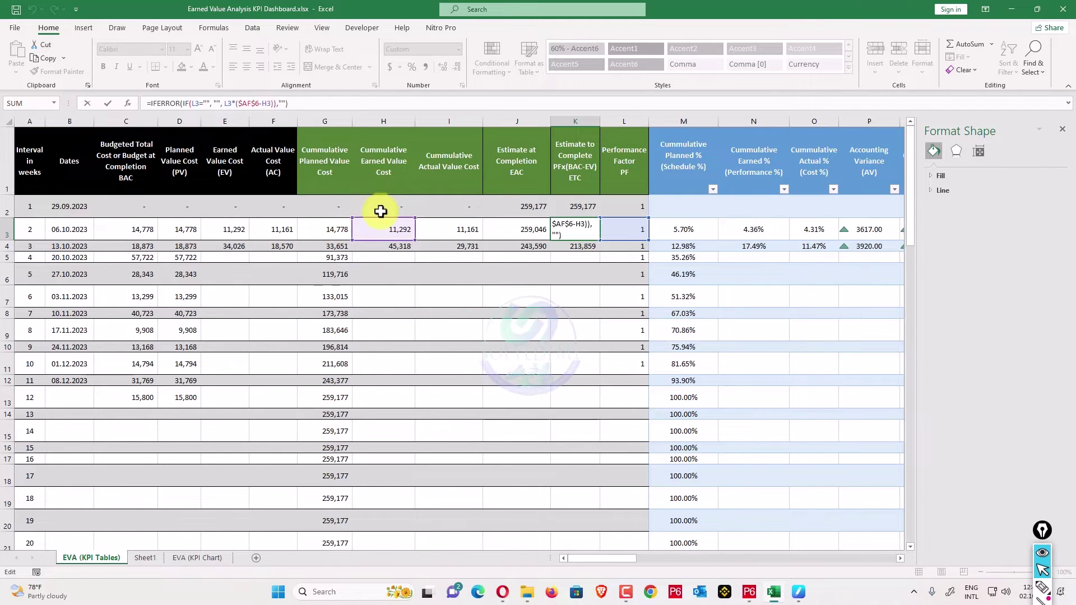
key(alt+Tab)
key(alt+Tab)
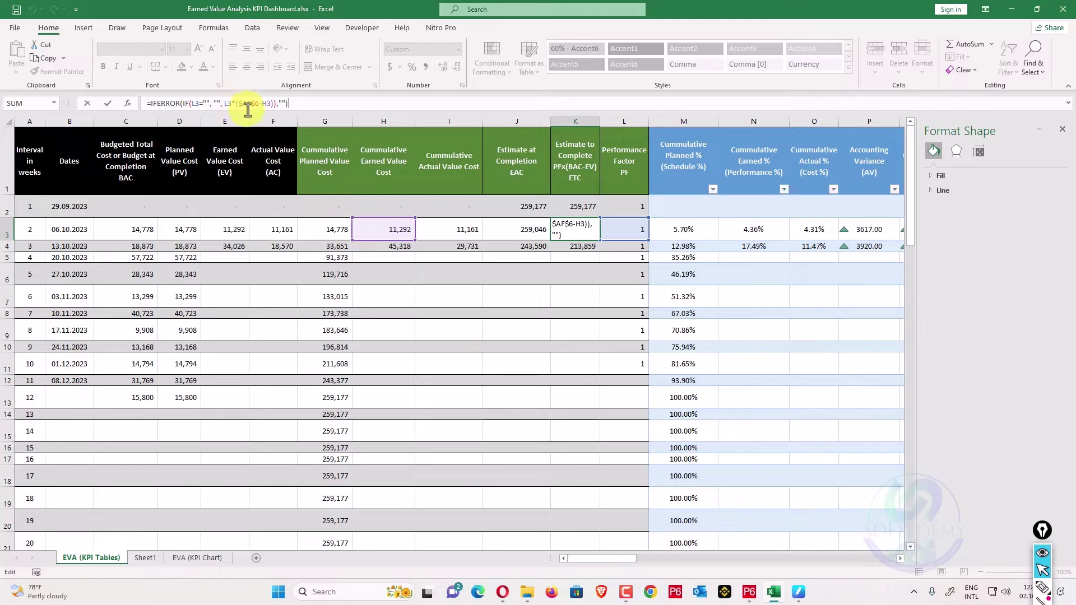
drag(617, 557, 846, 558)
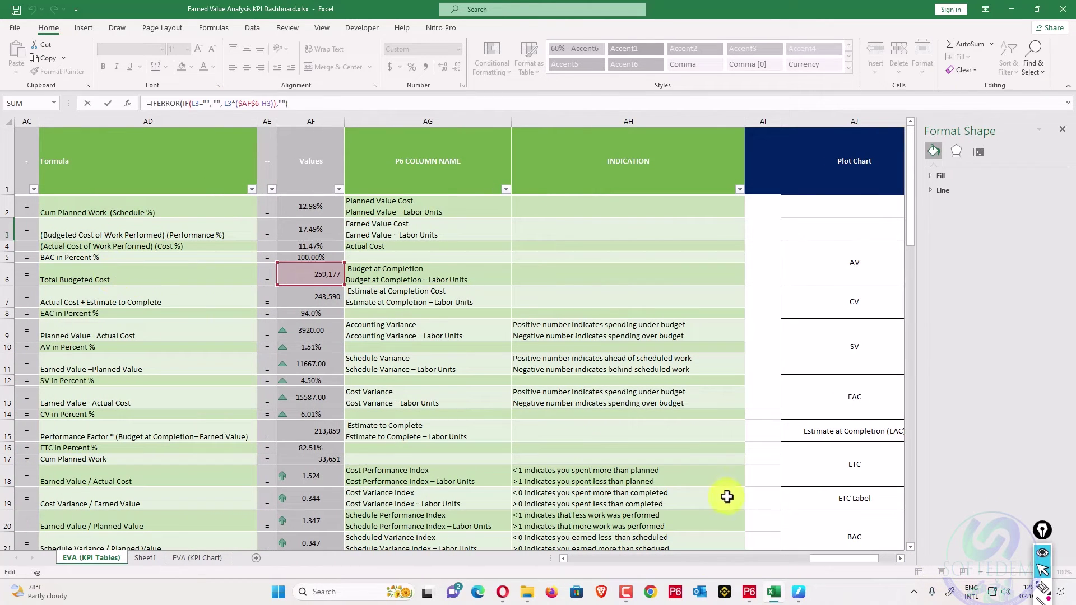
scroll(835, 561, left, 10)
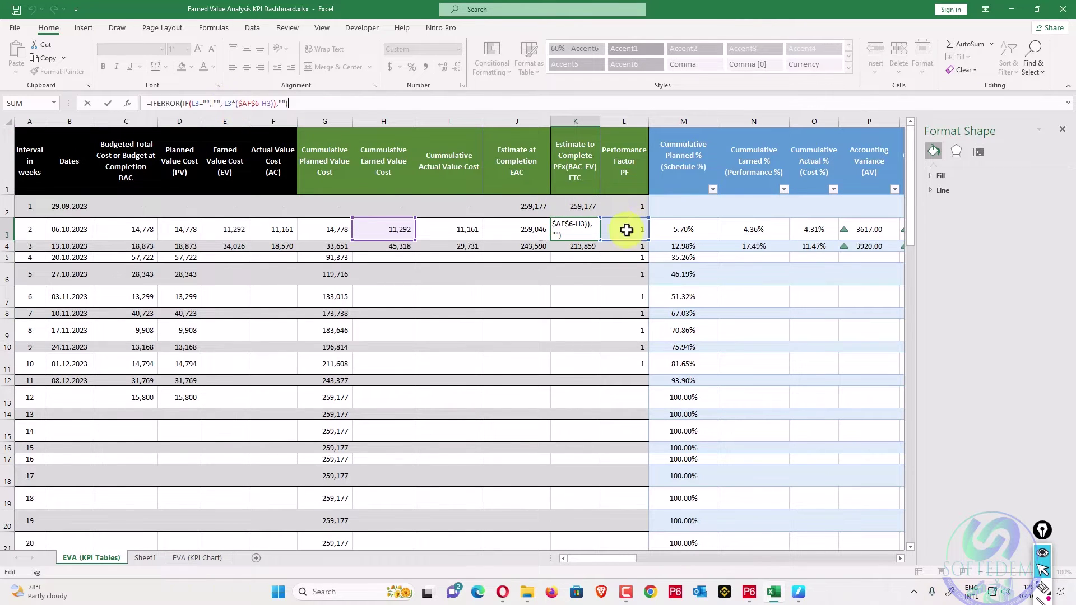
key(Return)
Examine the Estimate at Completion formula in J3 and review the EAC and ETC columns down to row 4.
click(516, 274)
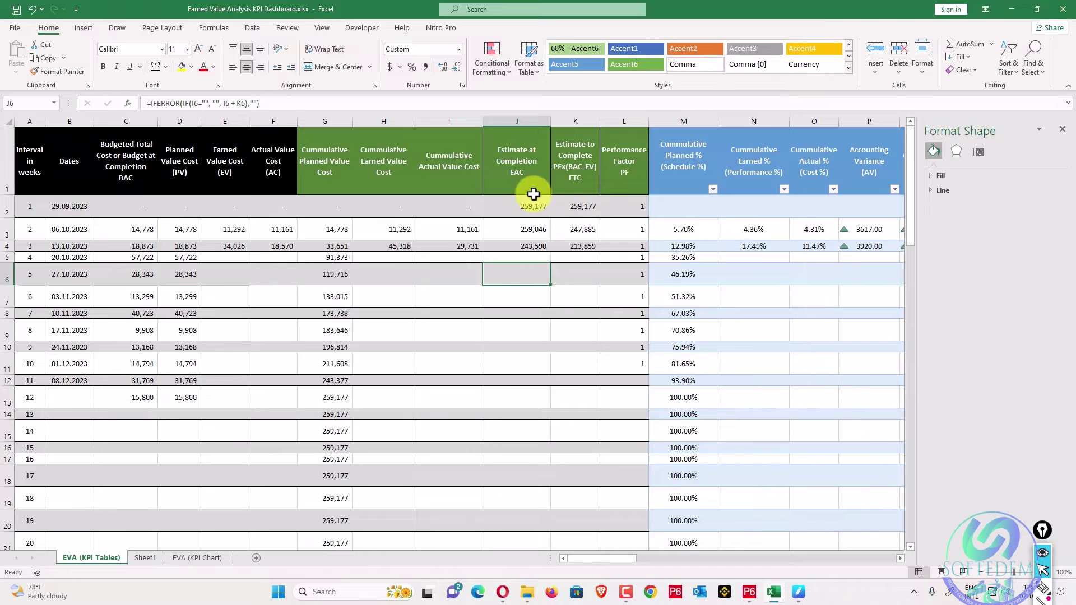
double_click(538, 227)
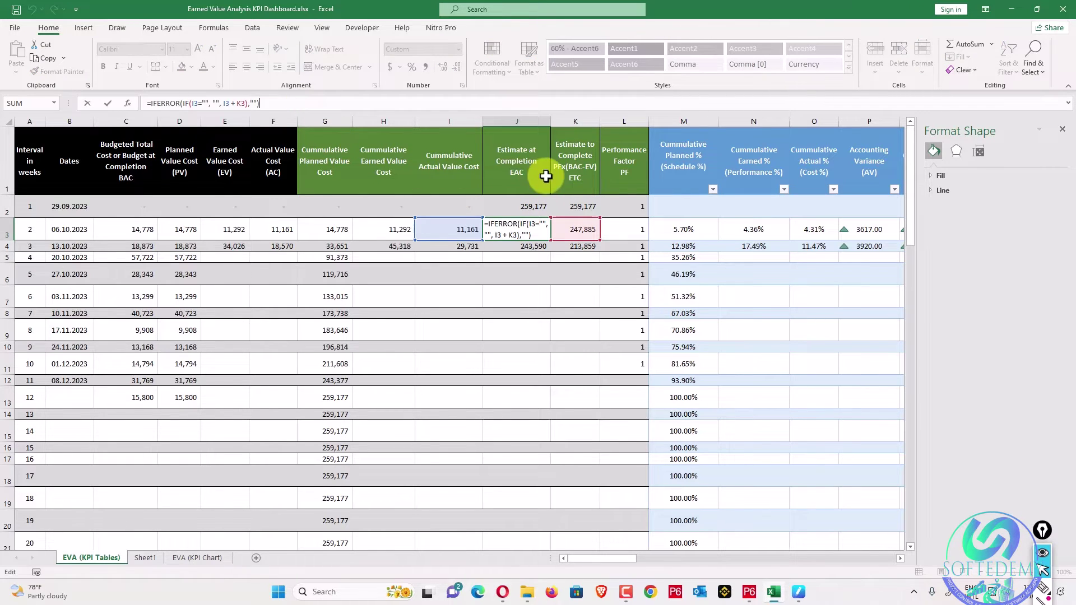
click(586, 331)
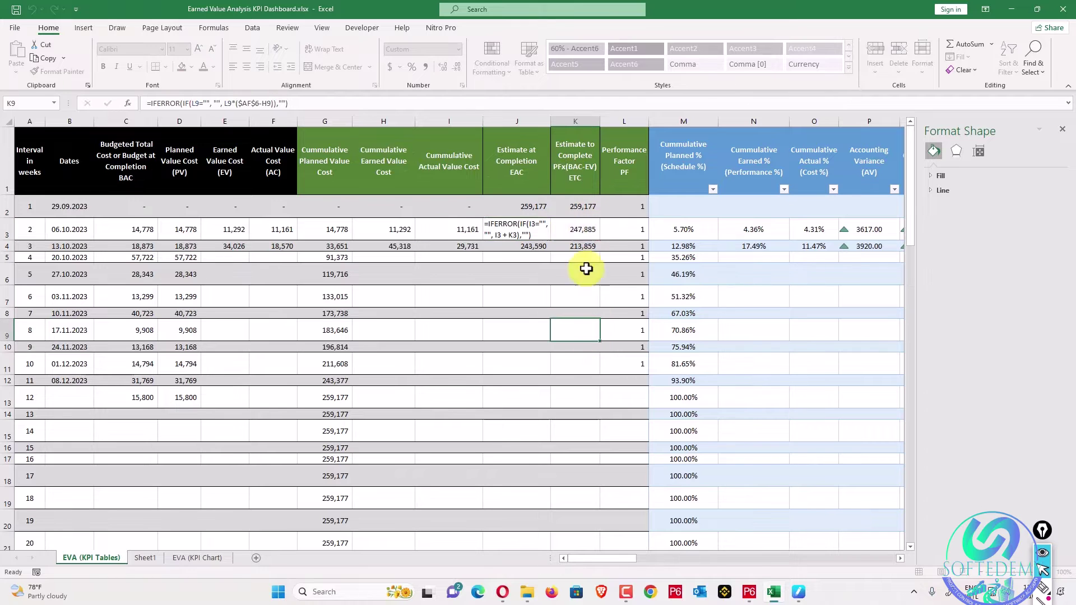
drag(512, 149, 577, 248)
click(579, 300)
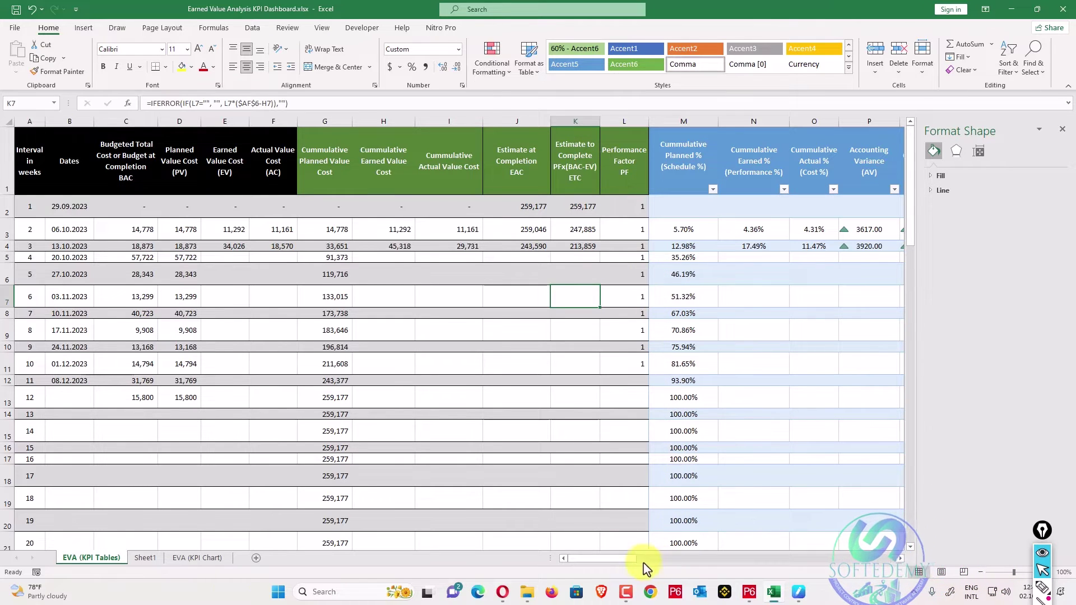
Examine the Cumulative Planned % formula in M3 and trace its references to G3 and the Budget at Completion value in AF6.
drag(621, 559, 705, 515)
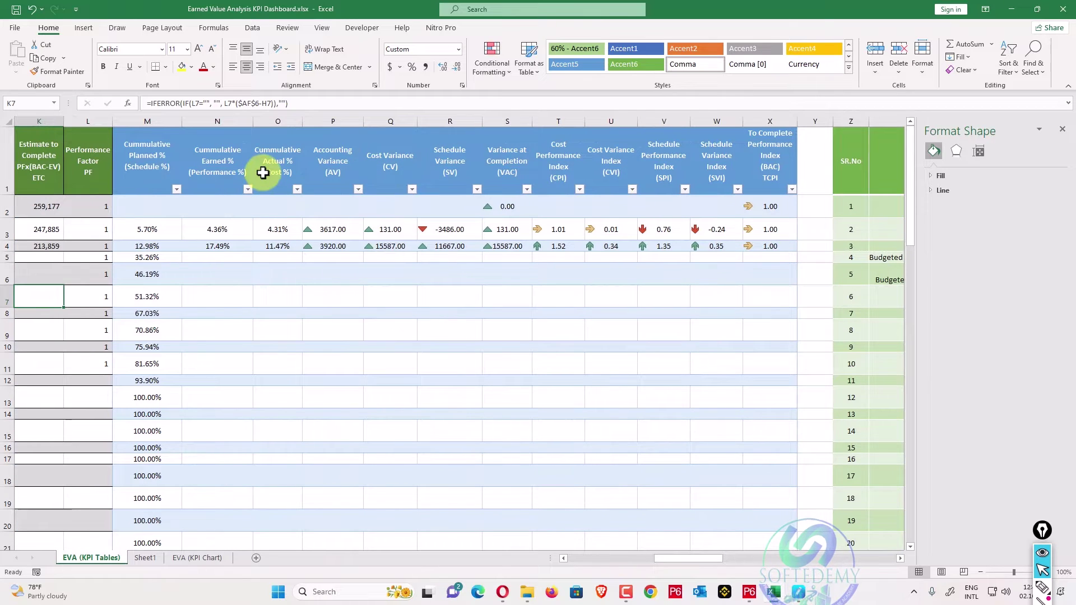
click(163, 160)
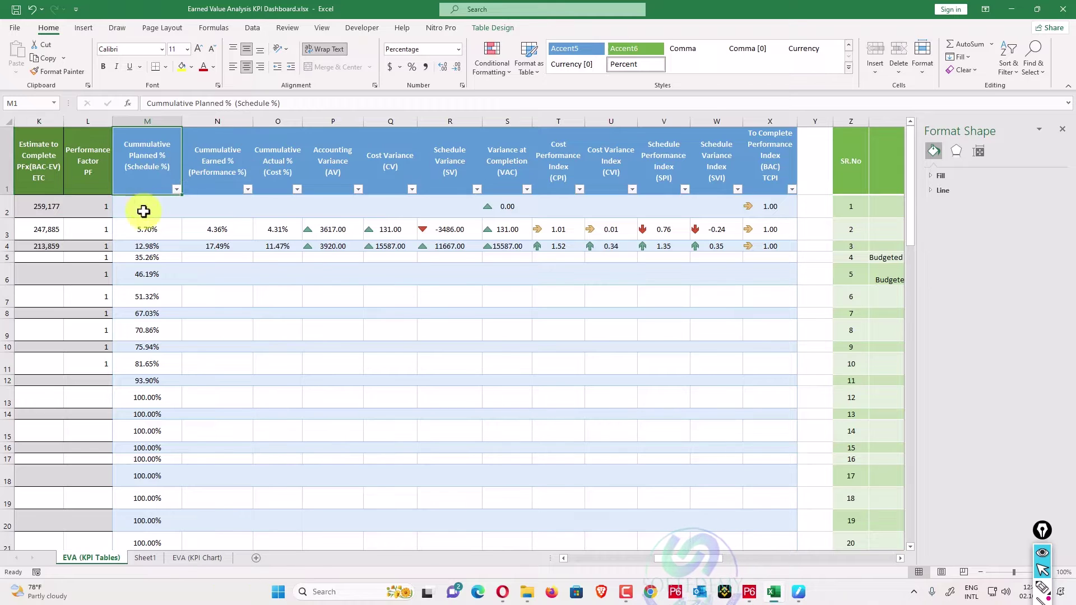
click(148, 231)
double_click(150, 234)
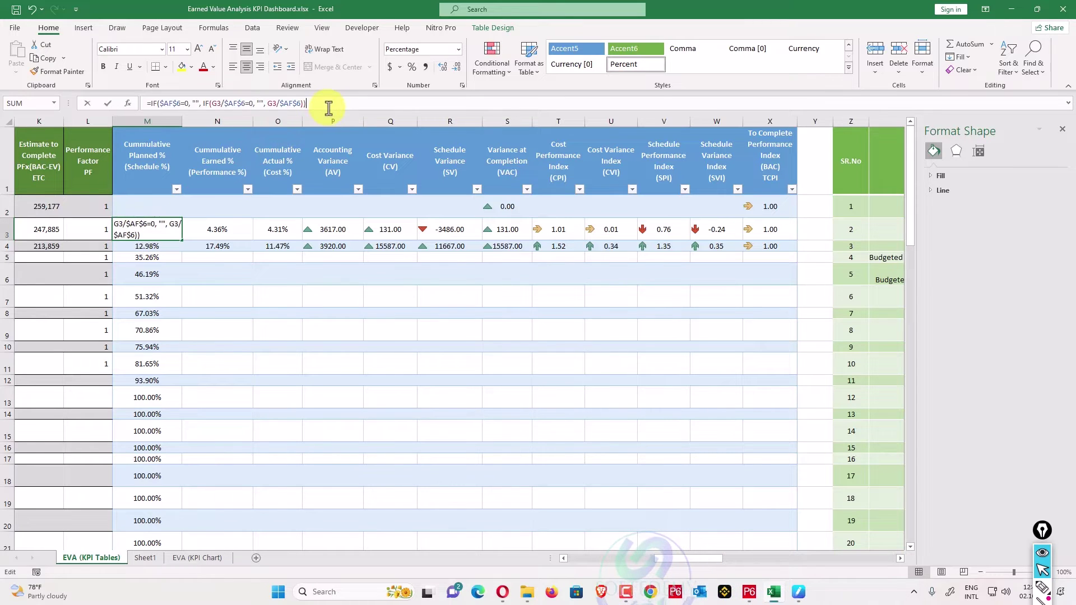
drag(702, 565, 580, 558)
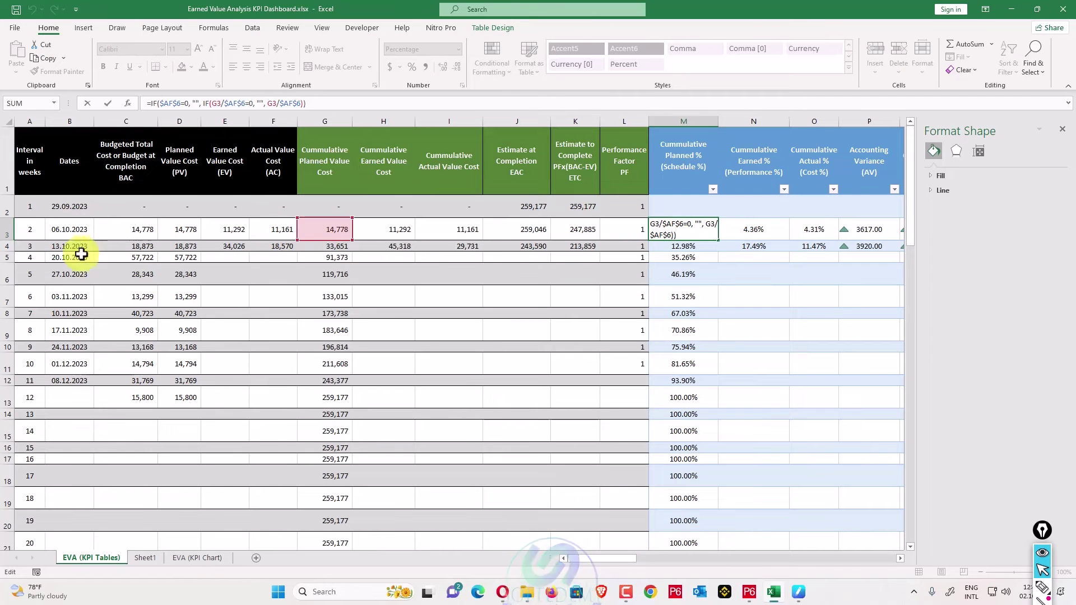
drag(632, 562, 832, 535)
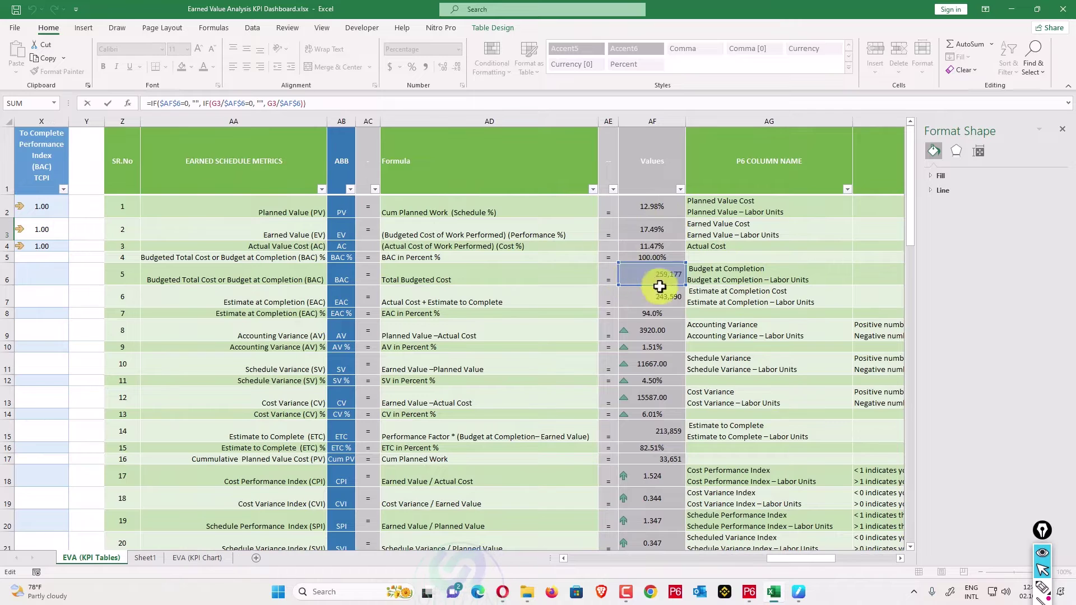
drag(791, 562, 628, 555)
key(Escape)
Examine the Cumulative Earned % formula in N3 and Cumulative Actual % formula in O3, and review the variance and index columns P to W.
click(547, 233)
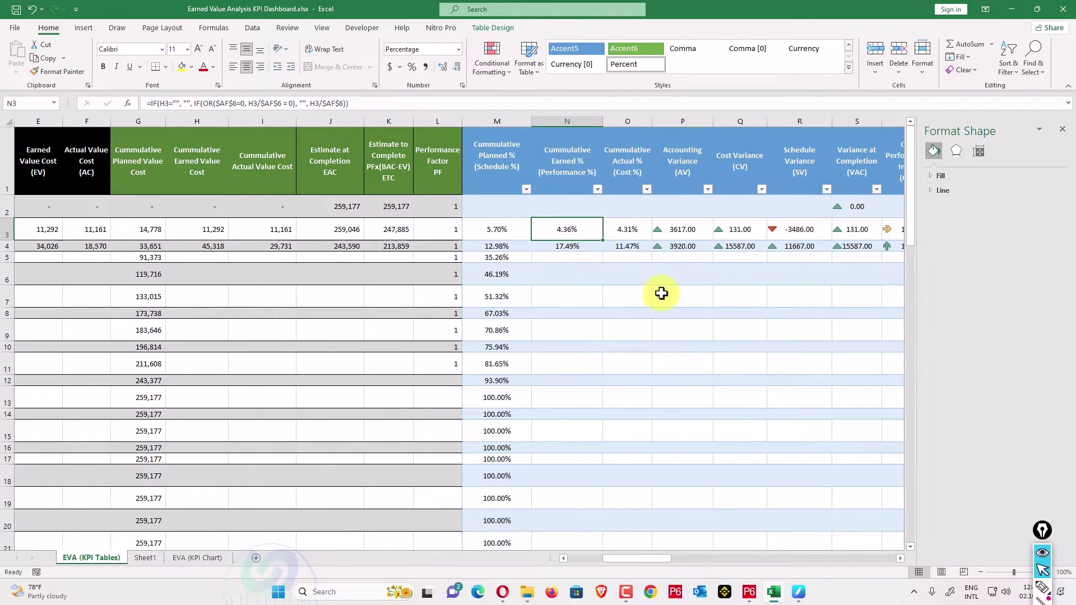
click(641, 227)
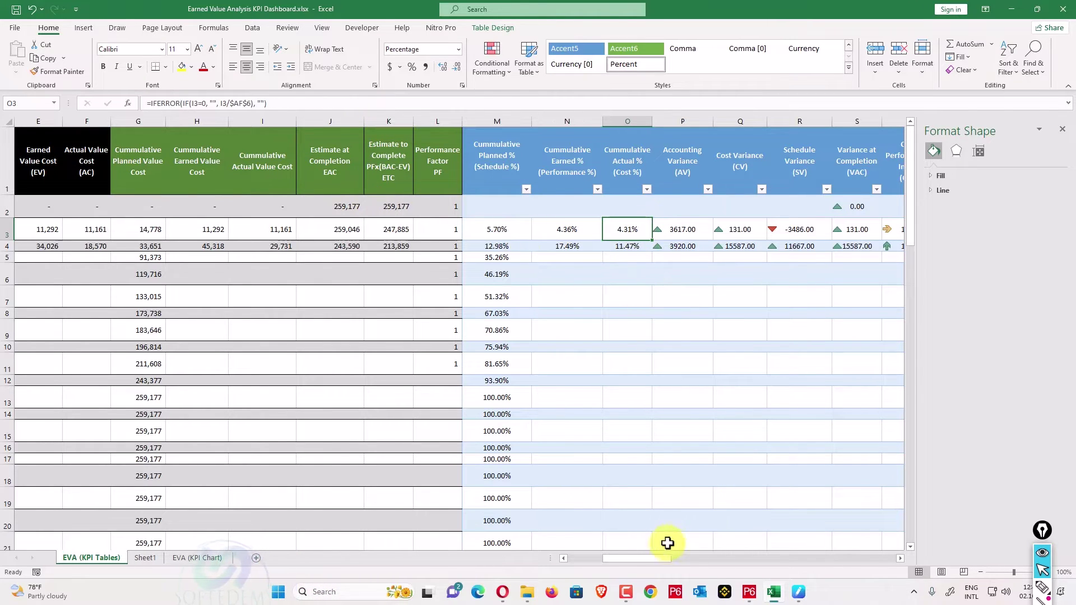
drag(654, 558, 726, 560)
click(224, 297)
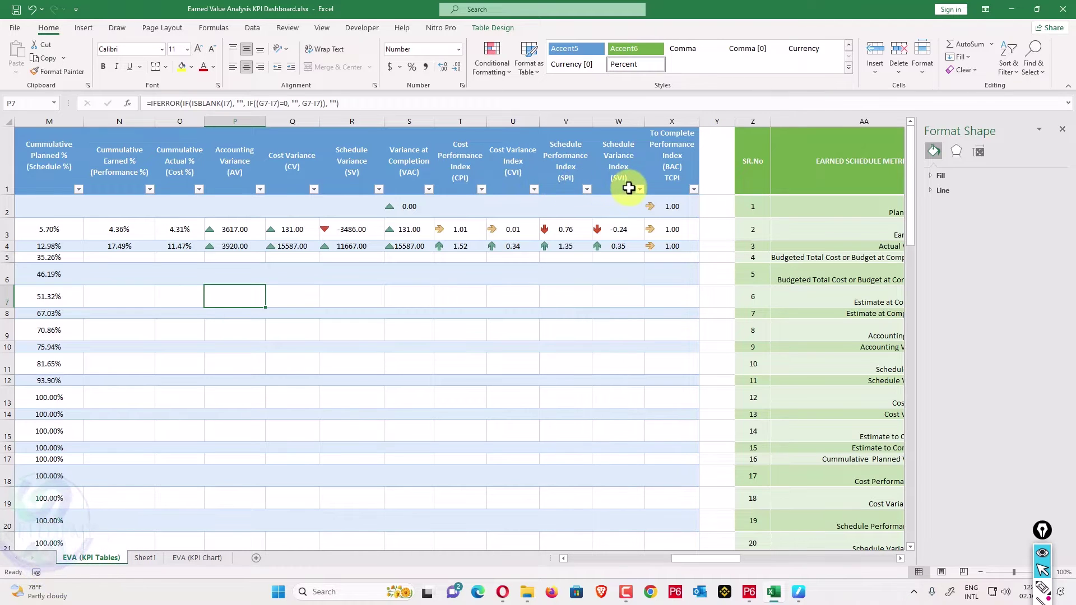
drag(112, 207, 600, 281)
click(599, 281)
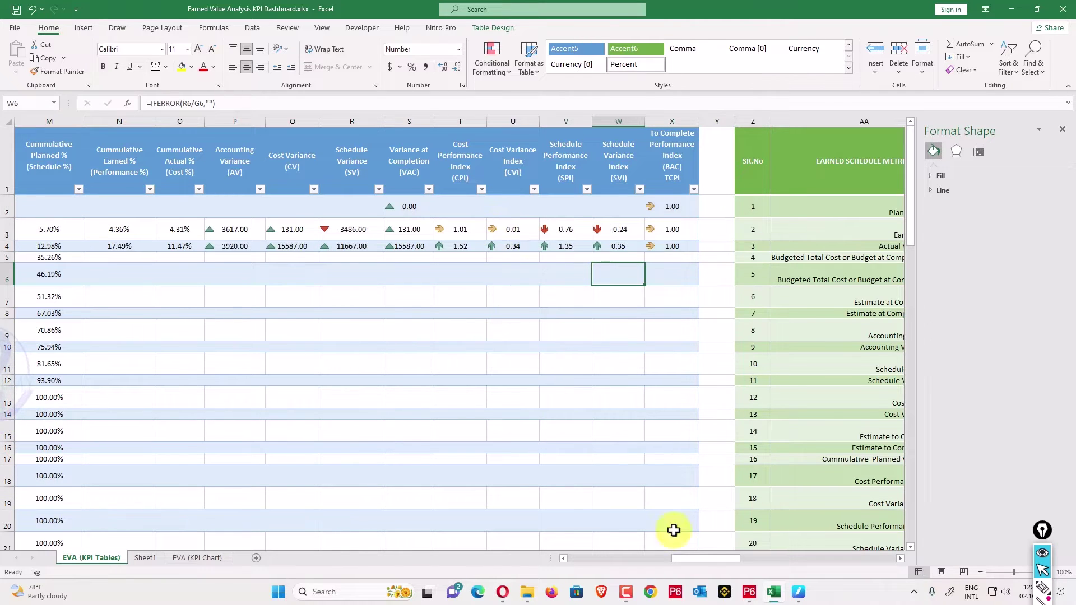
Review the Earned Schedule Metrics table with its formulas, values and P6 column names down to the To Complete Performance Index row.
drag(708, 566, 804, 531)
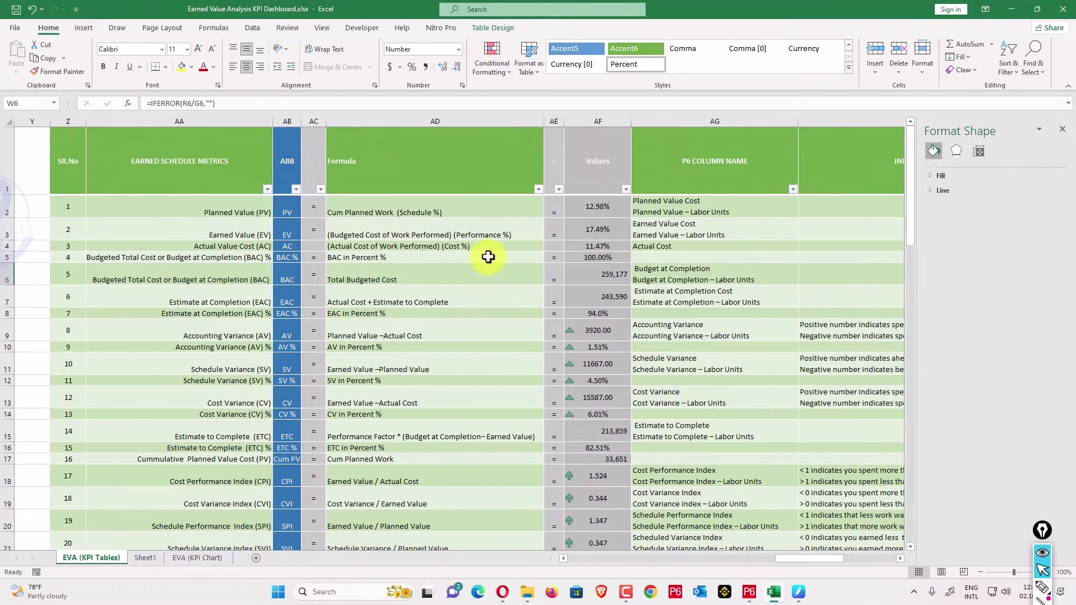
scroll(487, 258, down, 3)
scroll(485, 260, up, 3)
scroll(449, 261, down, 1)
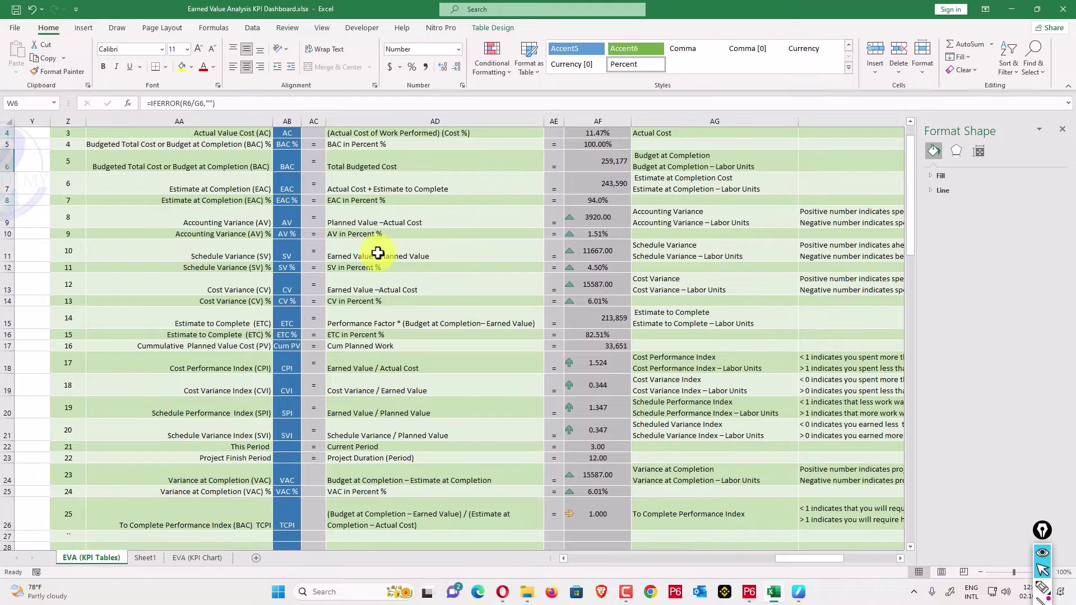
Examine the Earned Value Analysis Curve on the EVA (KPI Chart) sheet at 85% zoom, checking back with the EVA (KPI Tables) sheet.
click(197, 558)
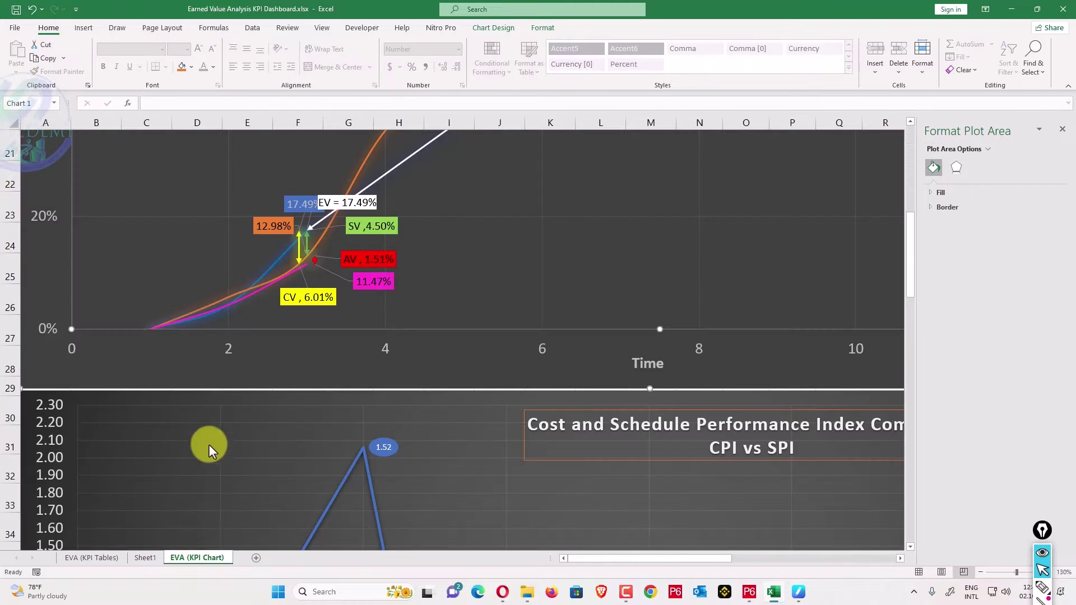
scroll(211, 395, up, 10)
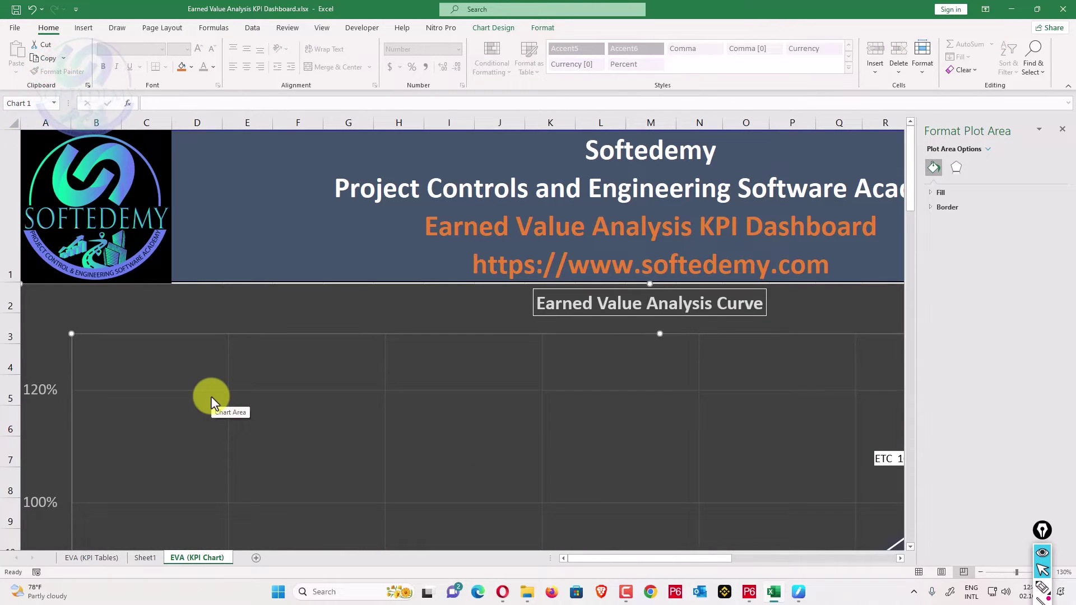
ctrl+scroll(211, 395, down, 3)
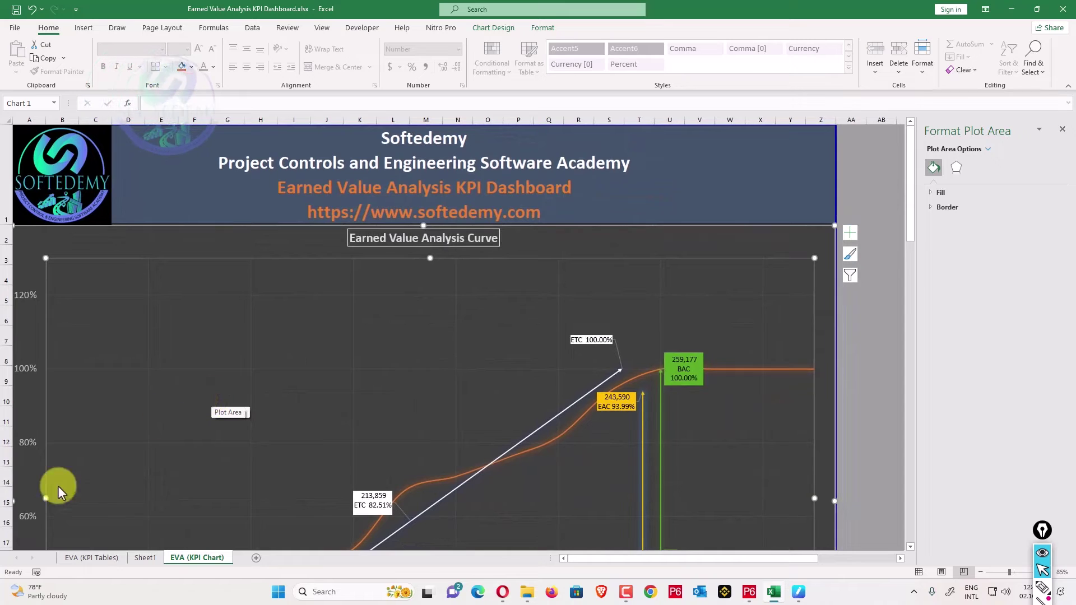
click(84, 559)
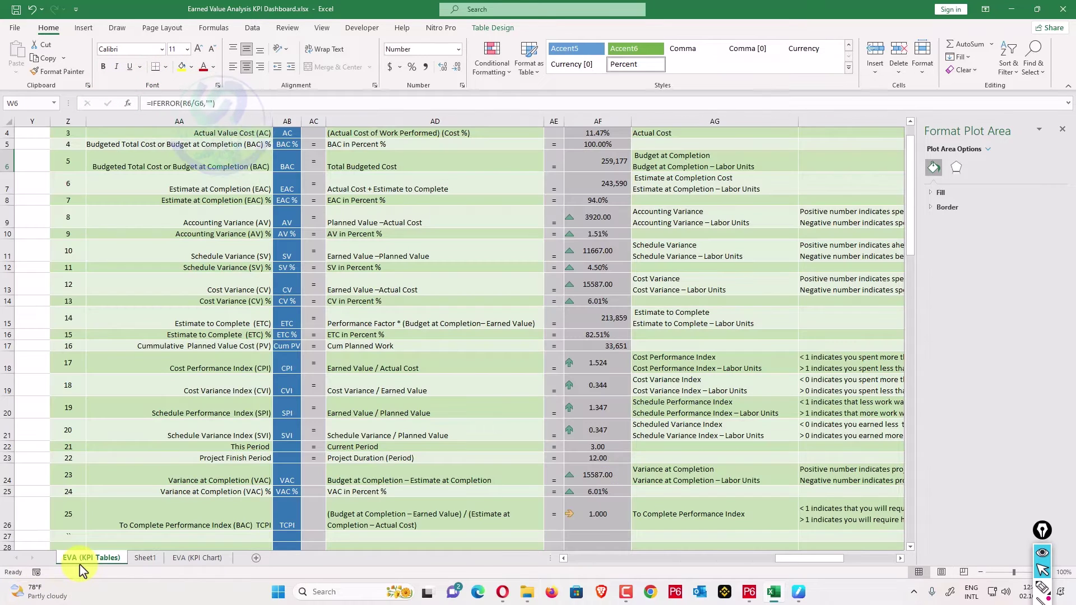
click(199, 558)
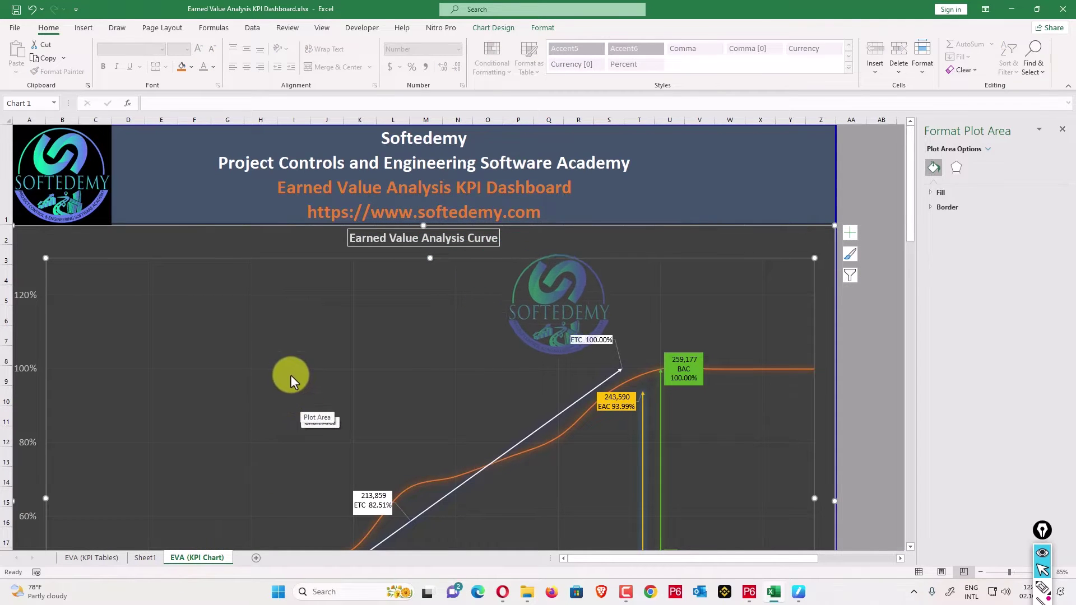
scroll(293, 373, down, 3)
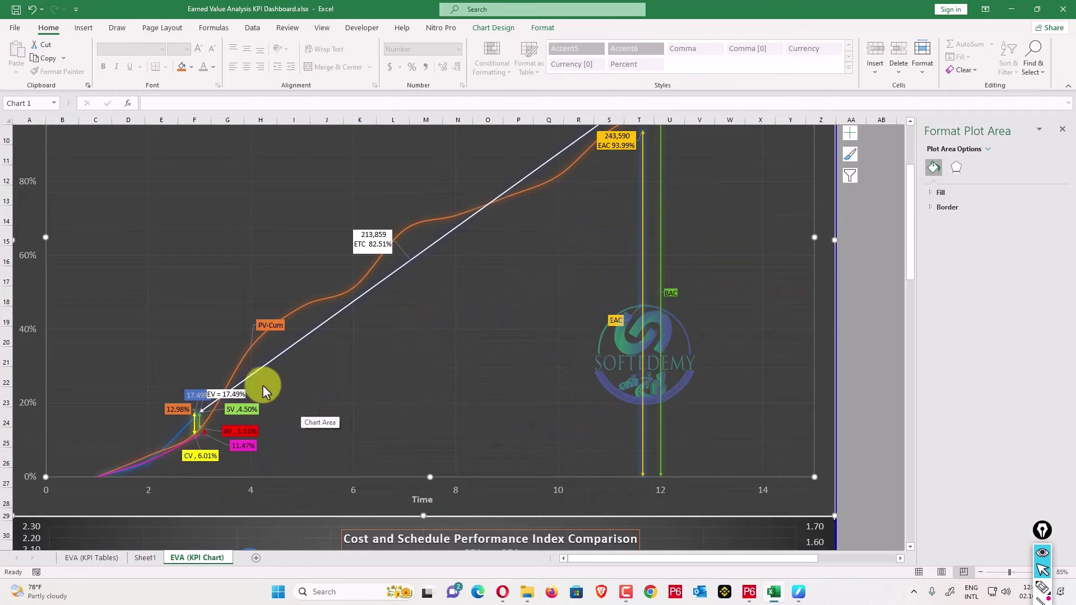
Examine the variance labels around period 3 on the Earned Value Analysis Curve at close range, then view the wider chart.
scroll(172, 460, up, 2)
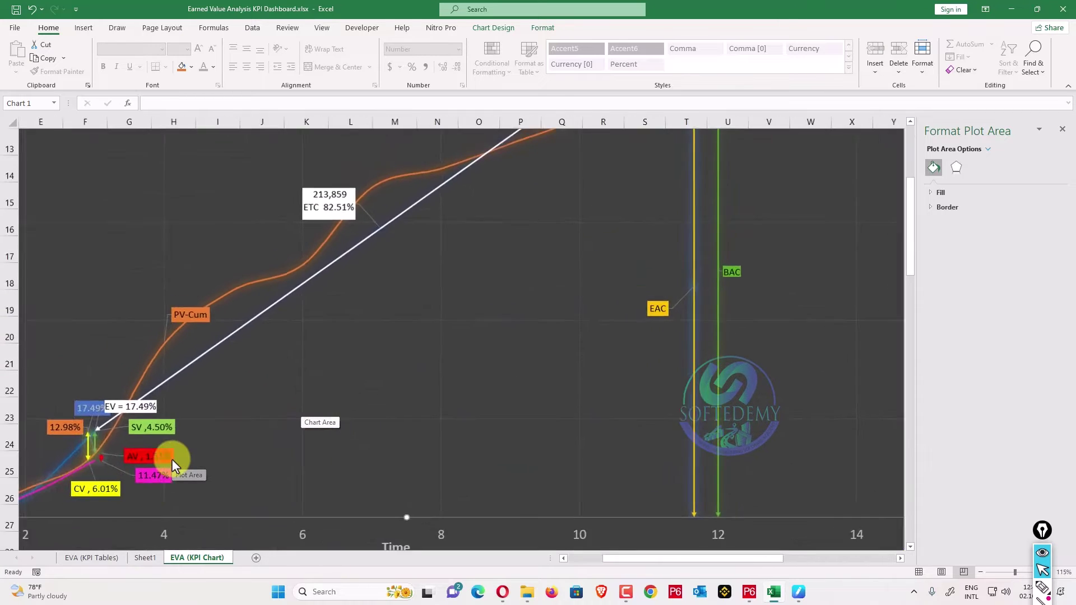
scroll(172, 459, up, 1)
drag(643, 557, 609, 557)
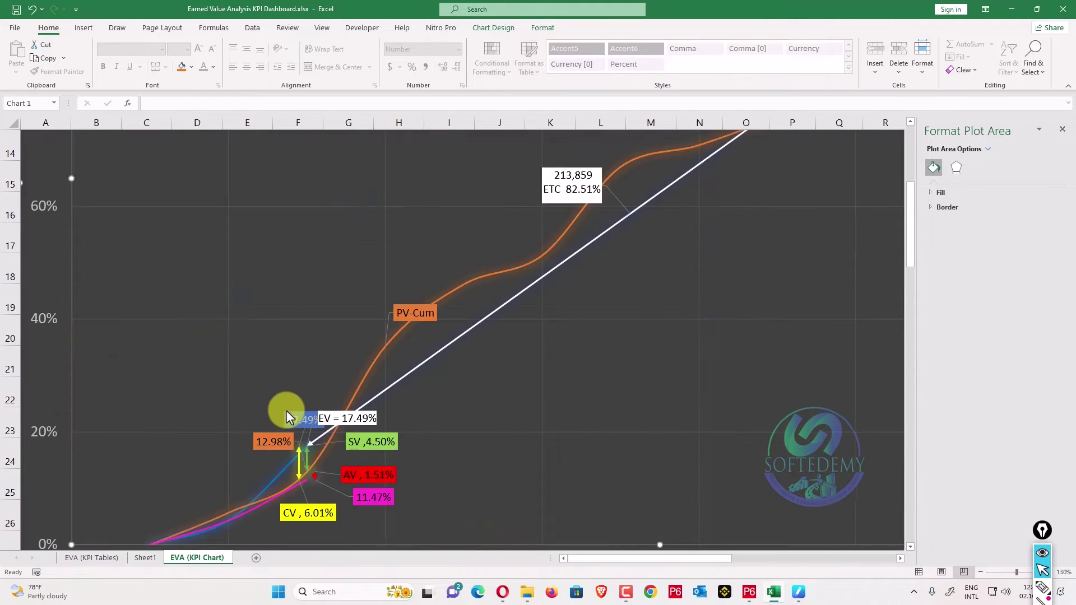
scroll(286, 412, down, 1)
scroll(278, 379, down, 3)
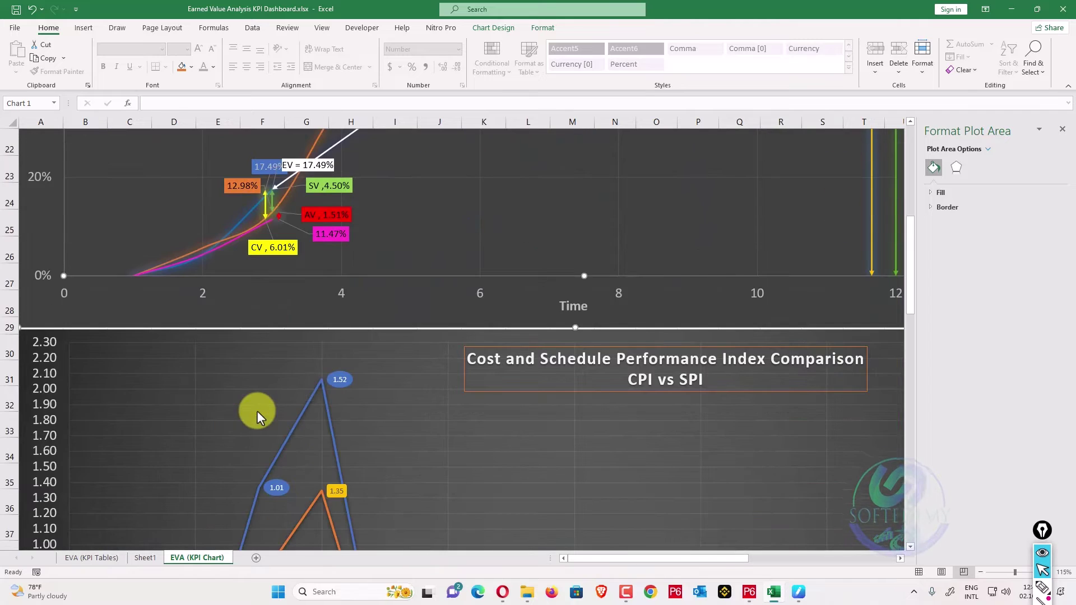
scroll(257, 412, up, 3)
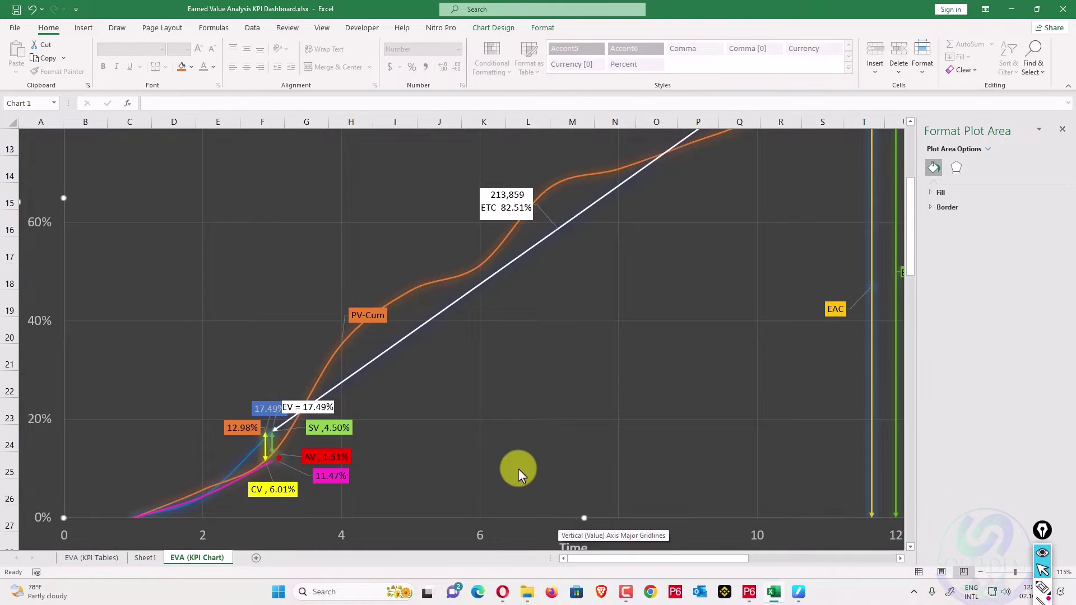
scroll(518, 468, down, 3)
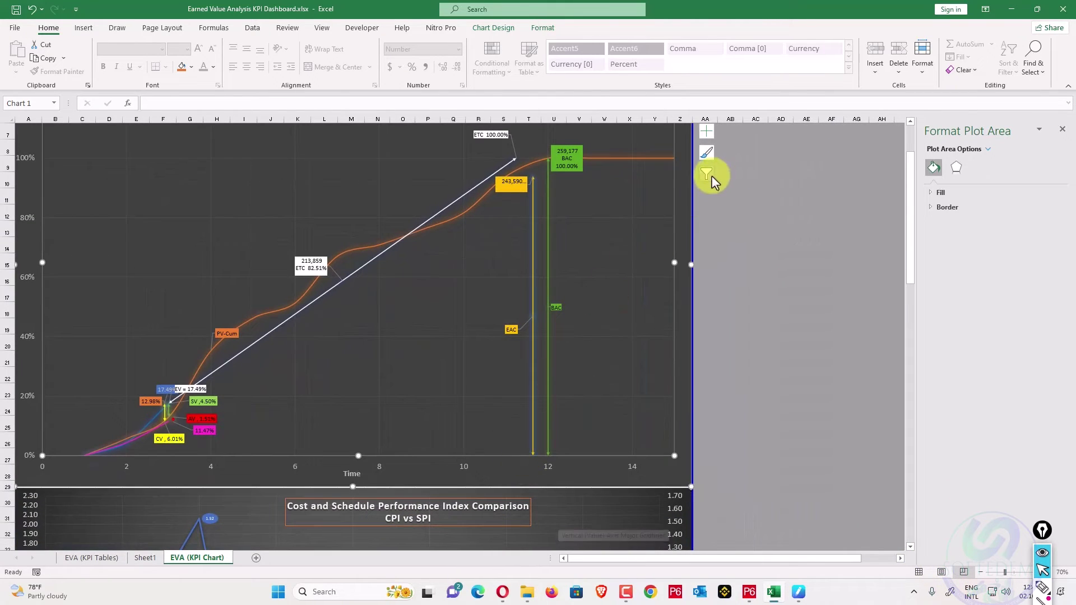
Filter the Earned Value Analysis Curve to show only the PV-Cum series and move its label clear above the curve.
click(707, 175)
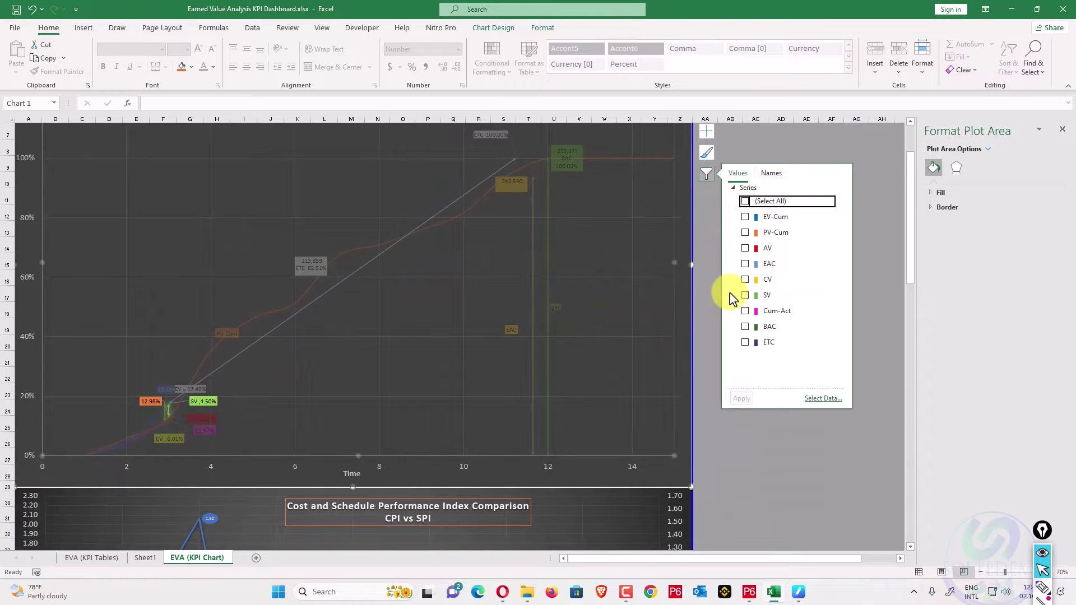
click(746, 233)
click(741, 400)
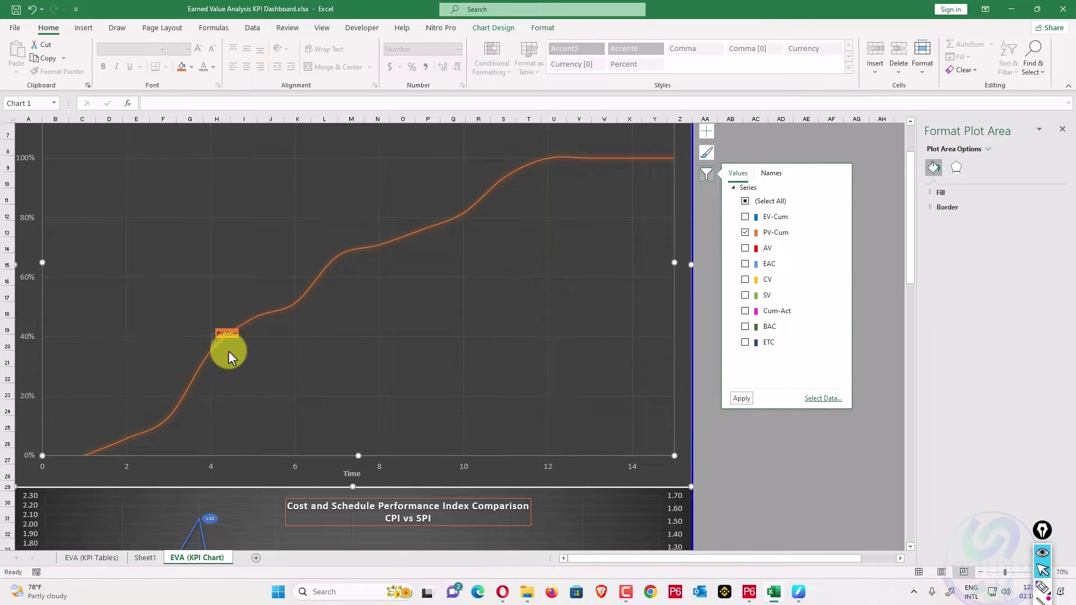
click(226, 333)
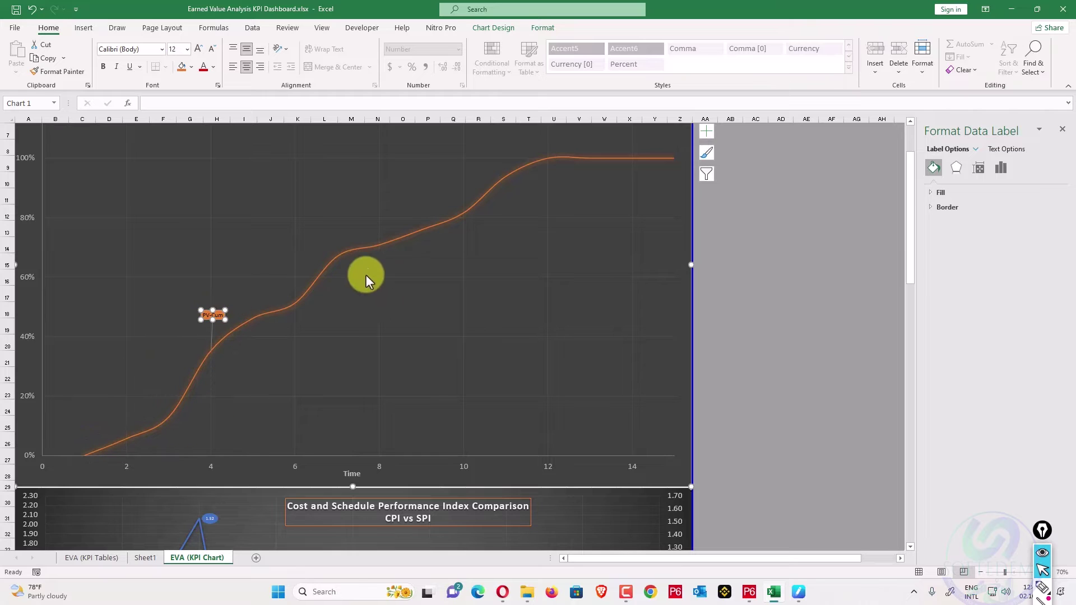
Set the major unit of the chart's horizontal Time axis to 1.0.
scroll(411, 342, up, 2)
scroll(392, 342, down, 2)
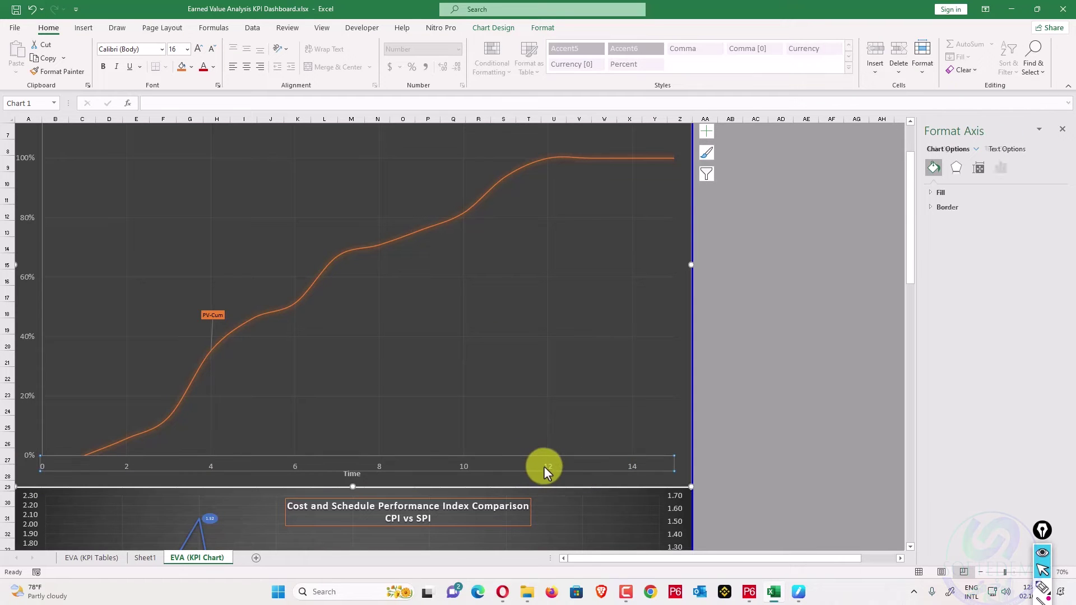
click(978, 168)
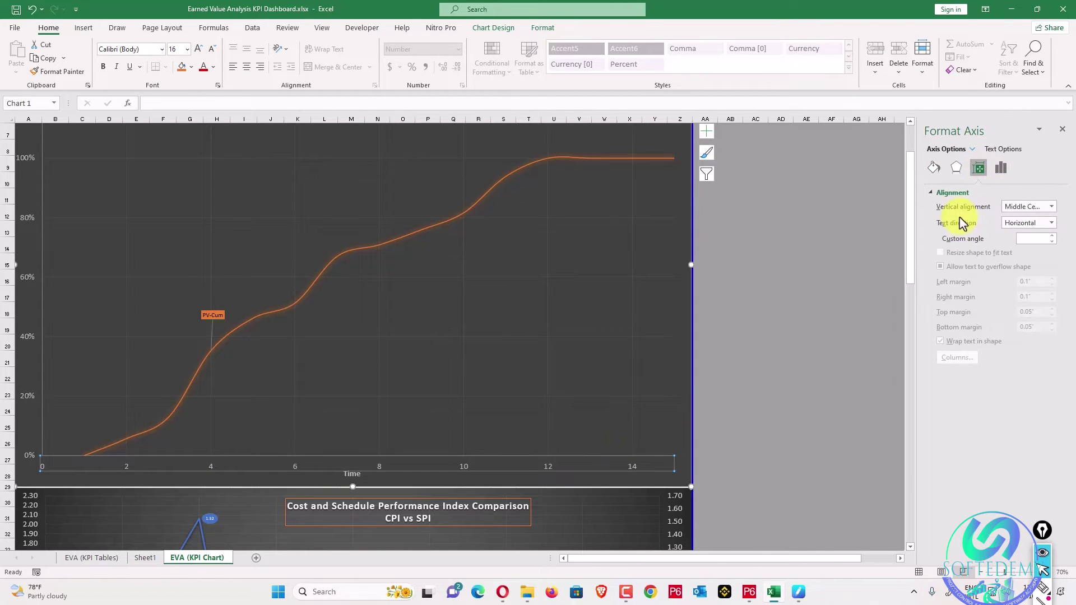
click(1000, 169)
click(934, 193)
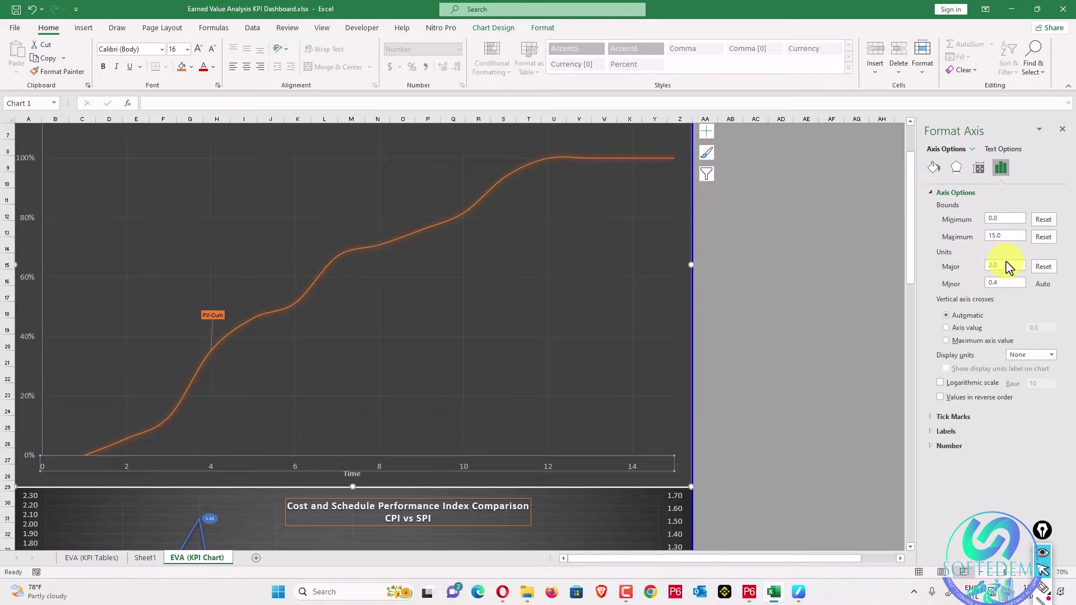
click(1006, 264)
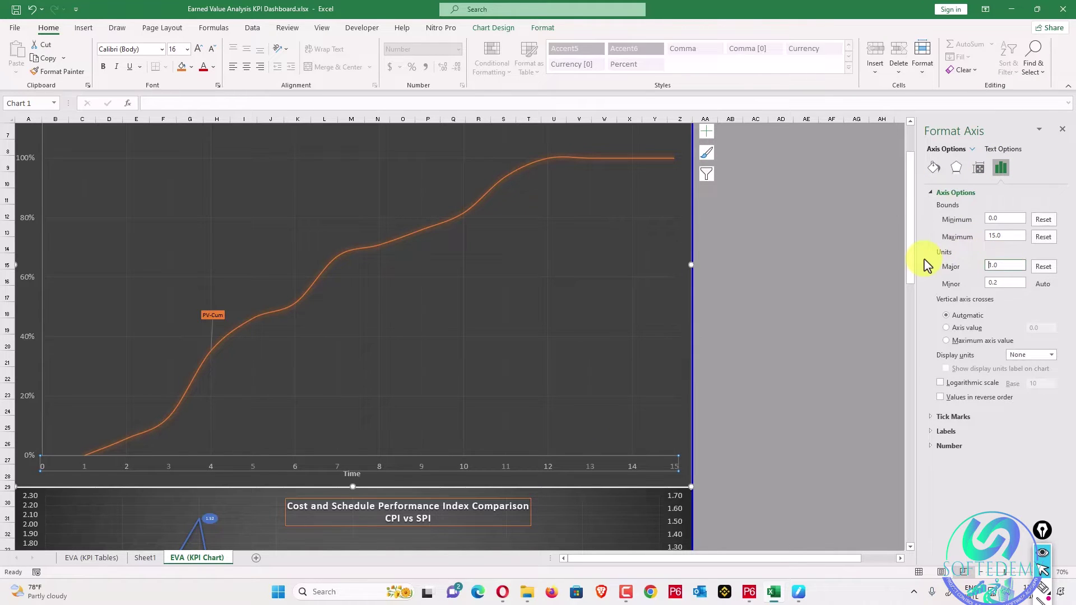
click(806, 342)
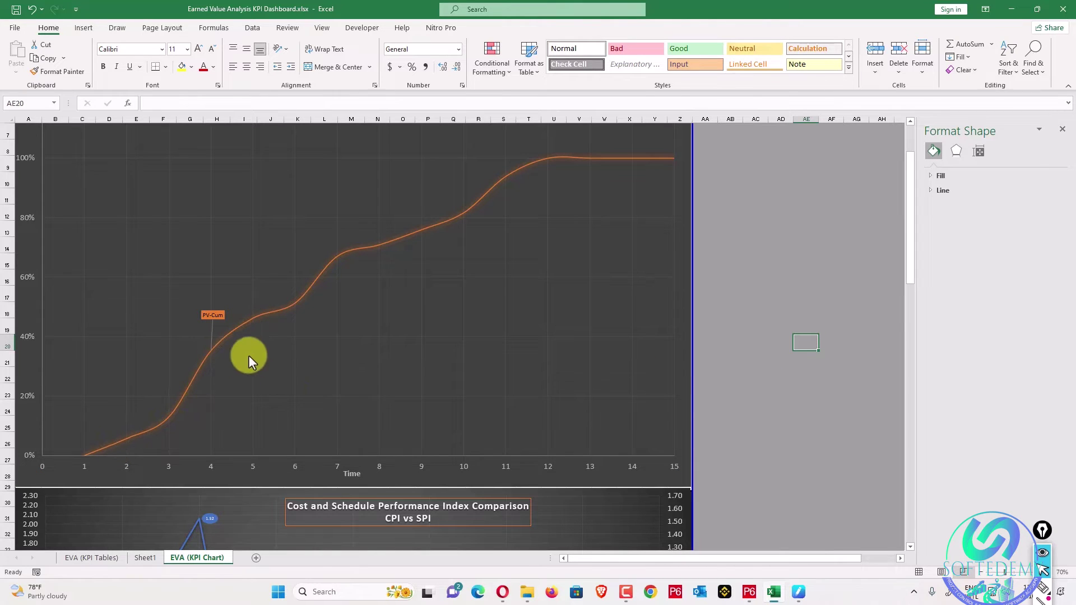
Check interval weeks 1 to 12 in A2:A13 of the EVA (KPI Tables) sheet and return to the EVA (KPI Chart) sheet.
click(309, 319)
click(98, 553)
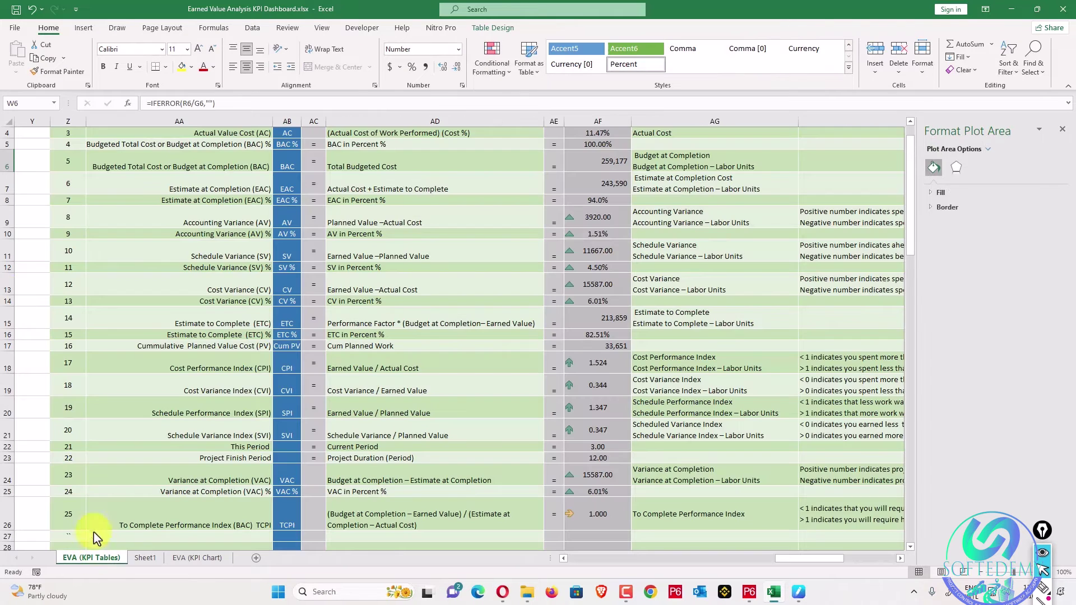
scroll(118, 275, up, 3)
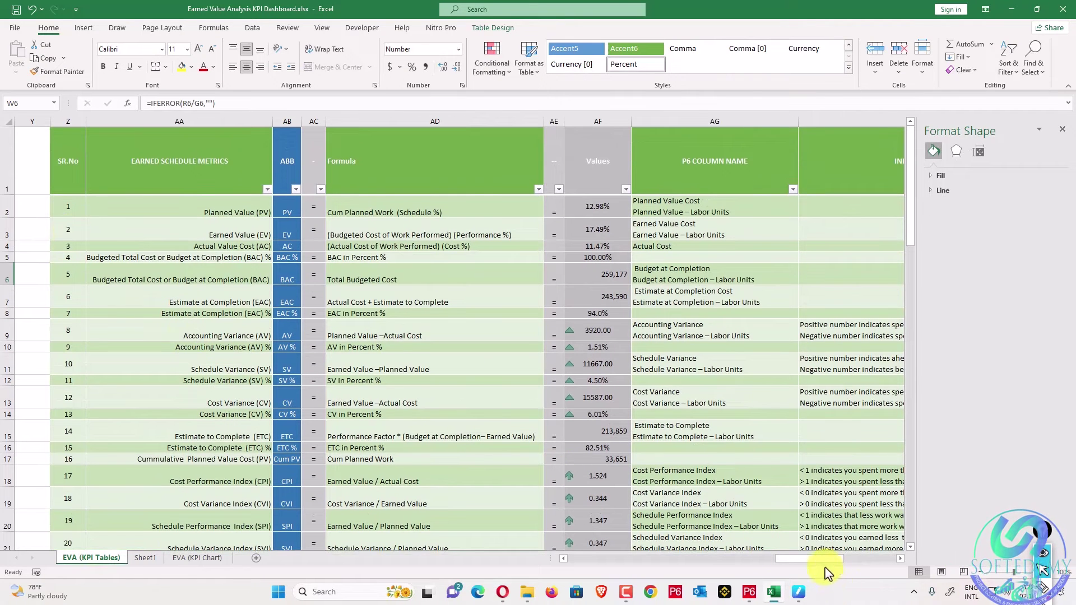
drag(826, 564, 403, 566)
click(28, 212)
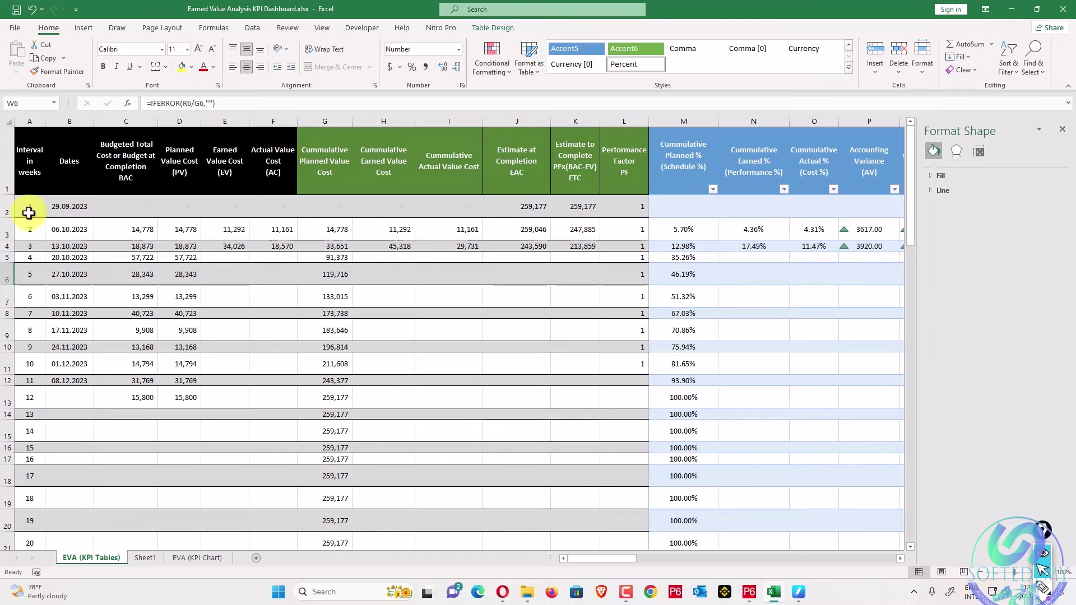
drag(30, 228, 21, 401)
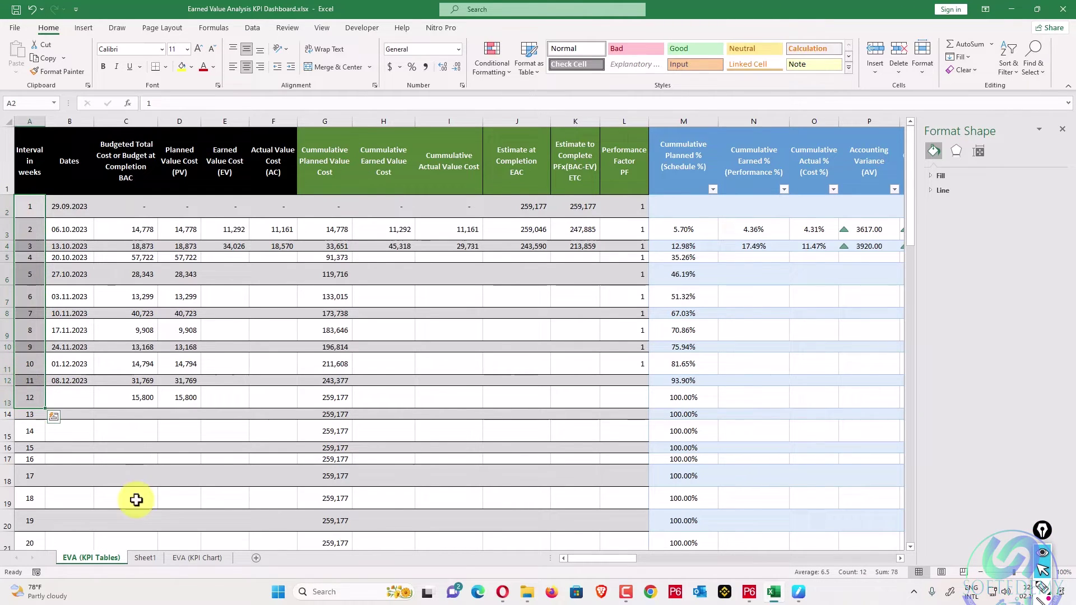
click(145, 558)
click(197, 558)
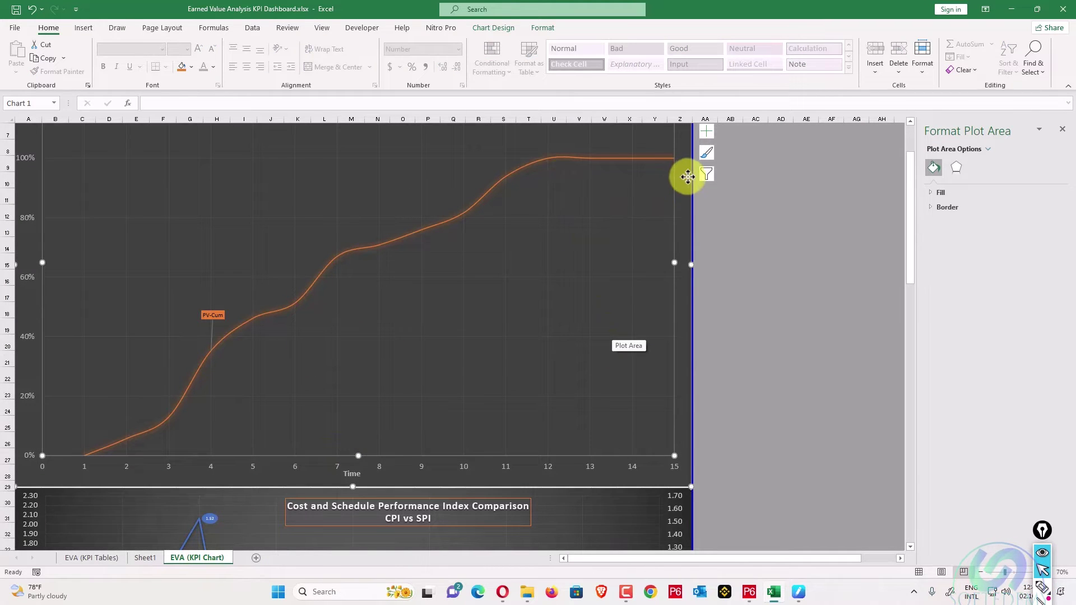
Add the EV-Cum series to the Earned Value Analysis Curve through the chart filter.
click(706, 175)
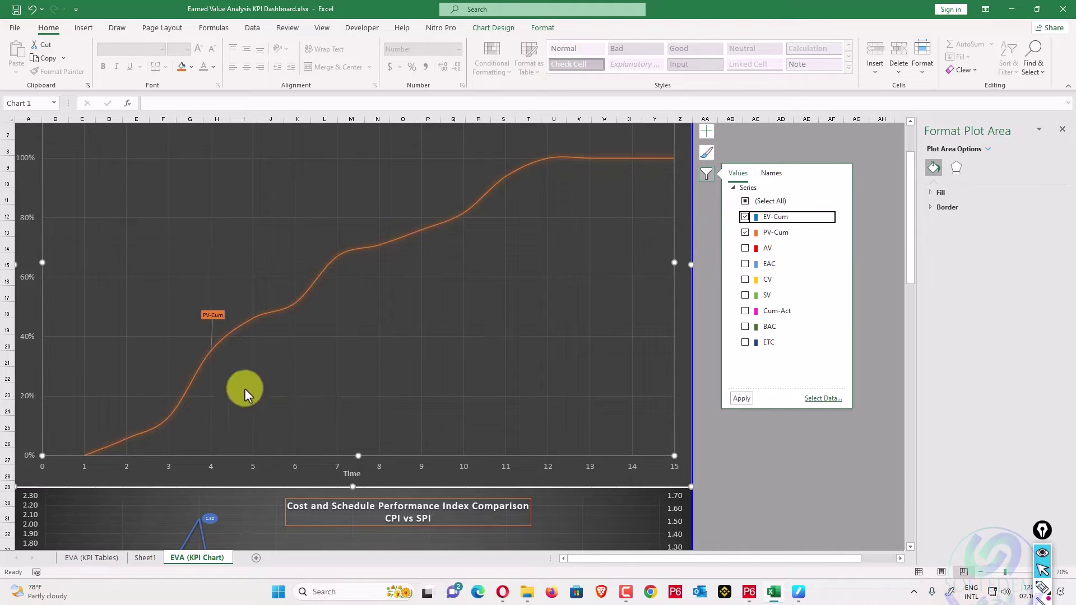
click(308, 343)
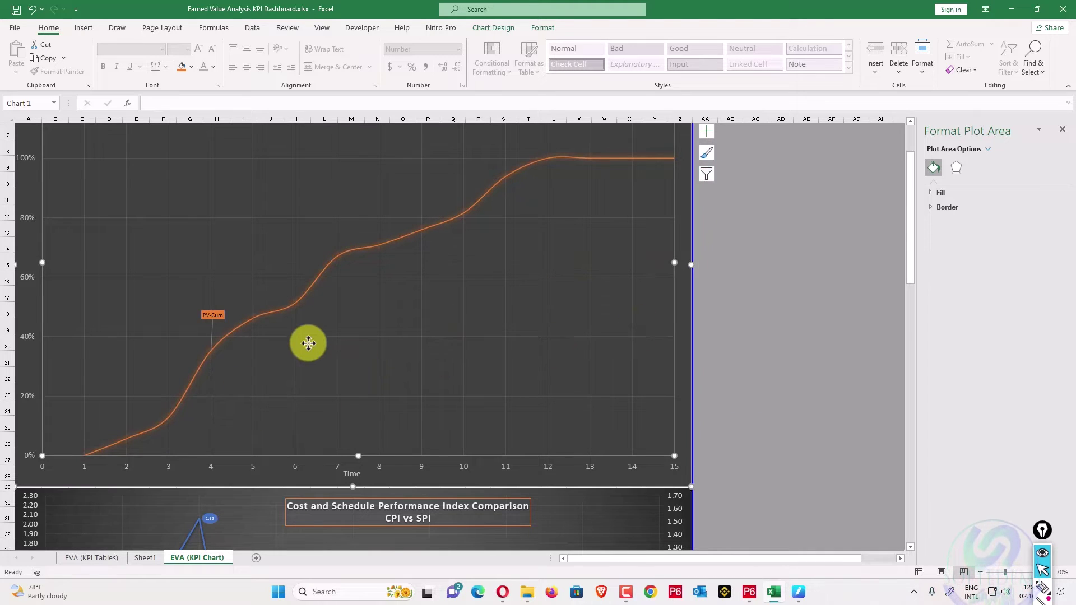
click(707, 176)
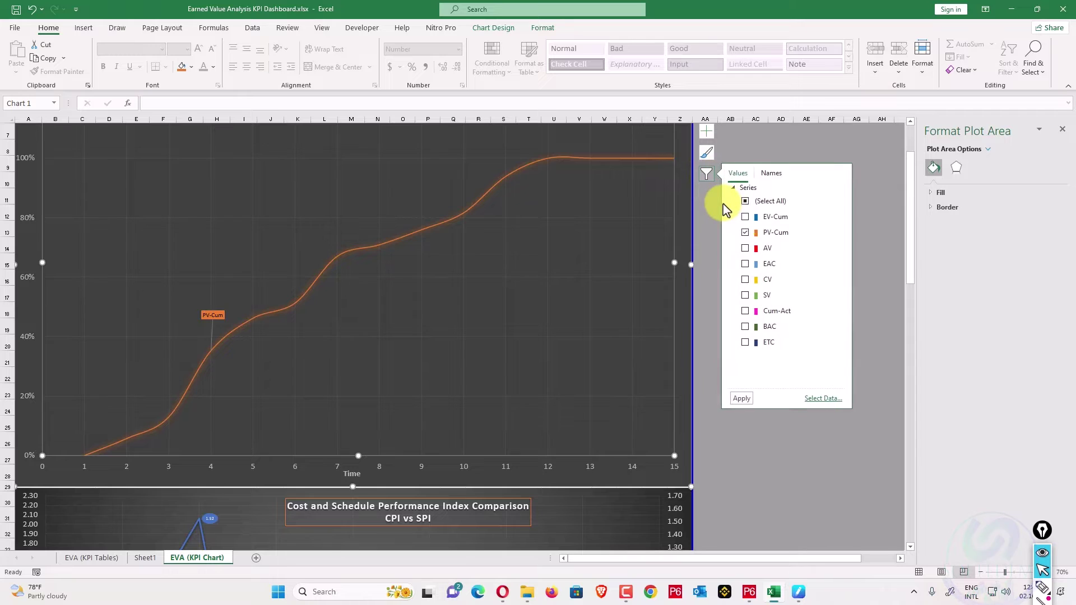
click(744, 216)
click(741, 399)
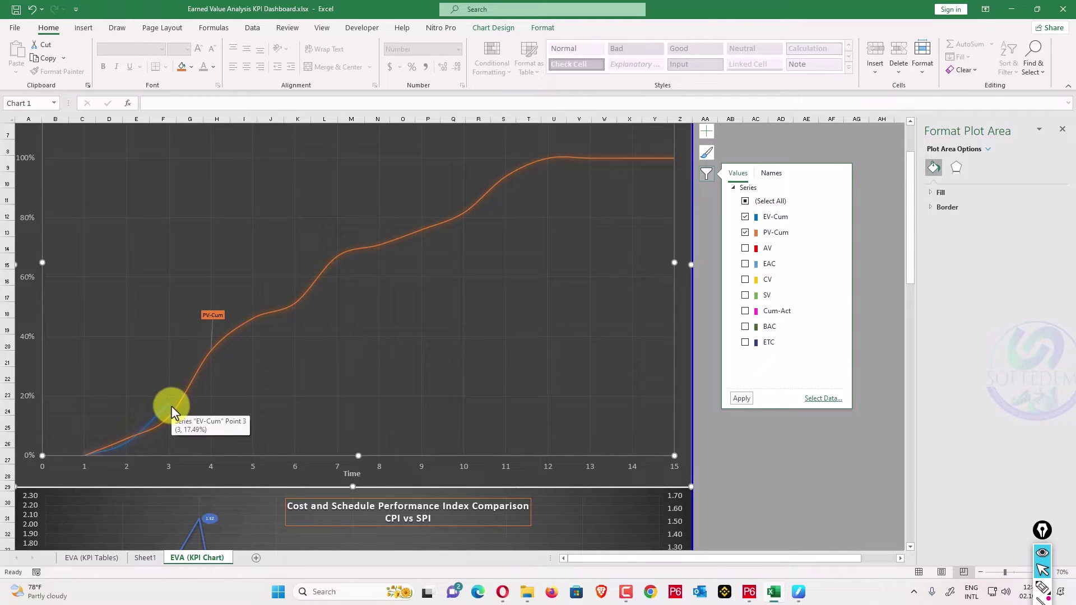
Show the Cum-Act and SV series on the chart as well, applying the filter after each one.
click(745, 310)
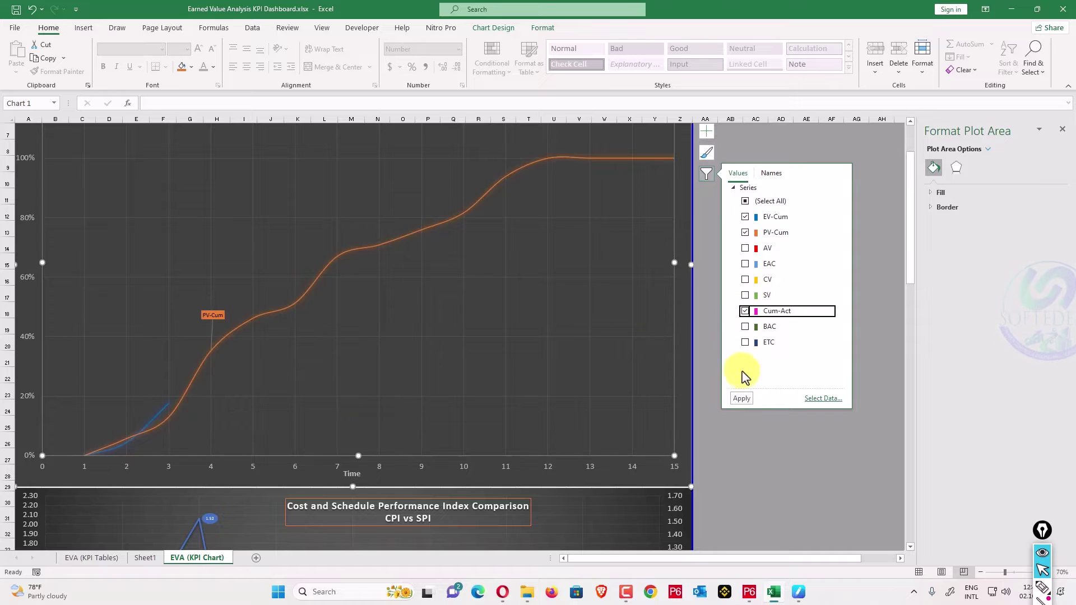
click(742, 399)
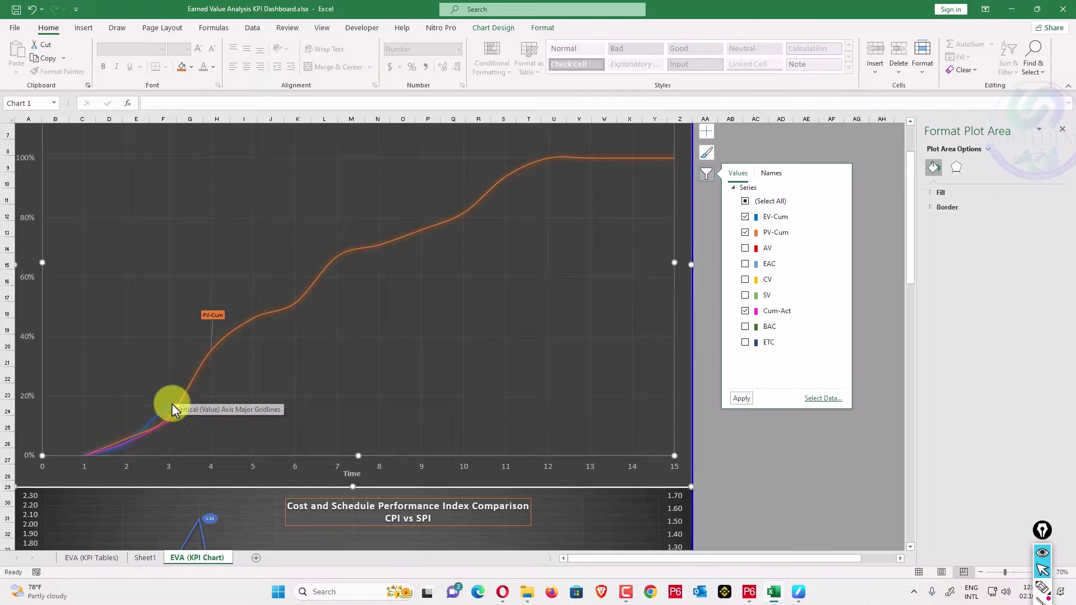
click(745, 296)
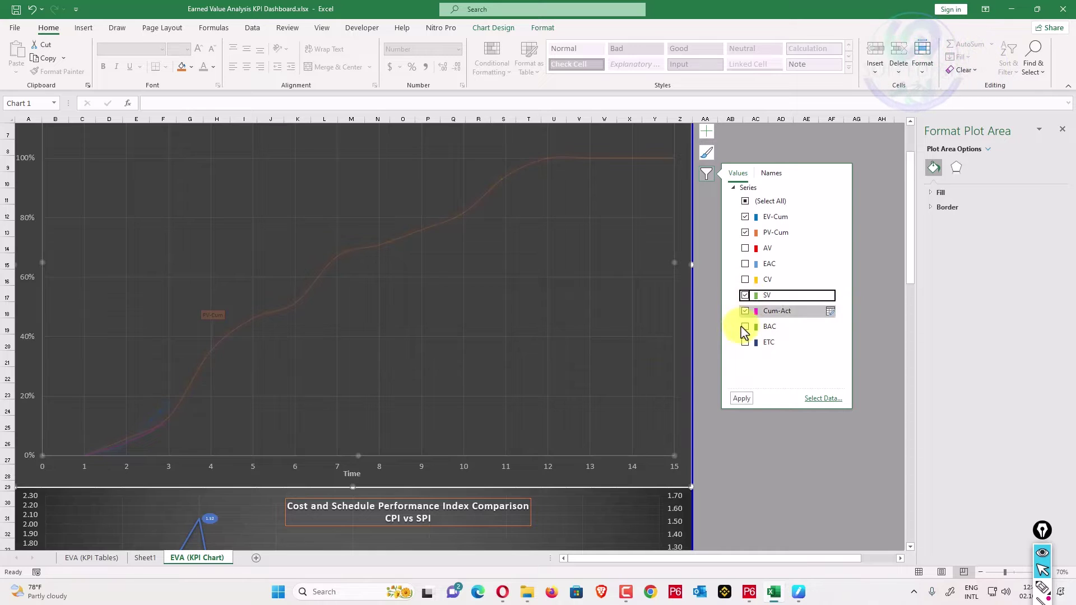
click(740, 398)
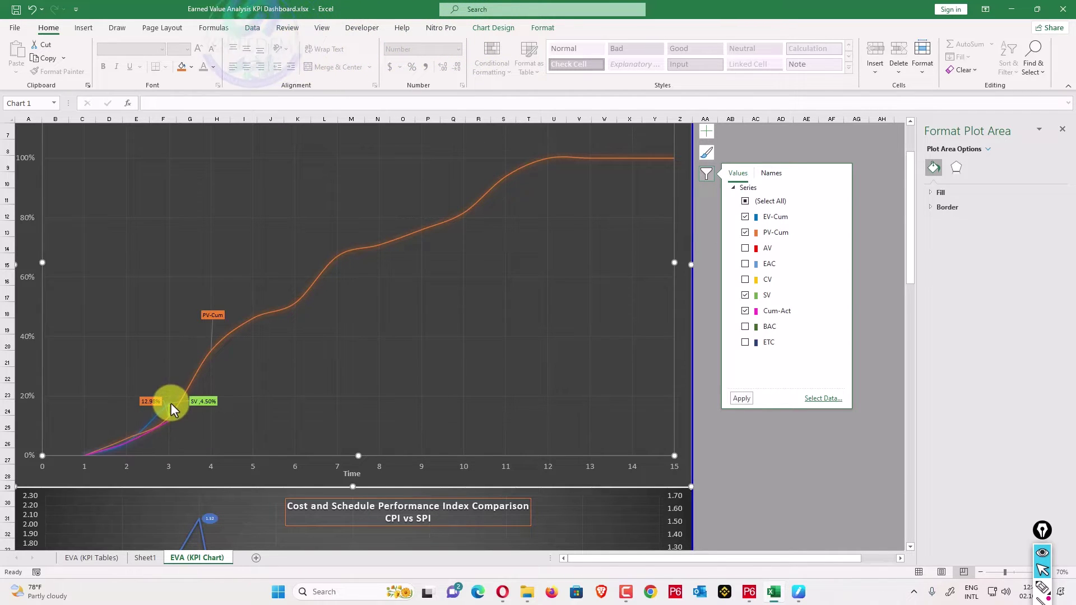
Examine the schedule variance arrow between the earned and planned curves at period 3, enlarging the view to 160%.
scroll(171, 420, up, 3)
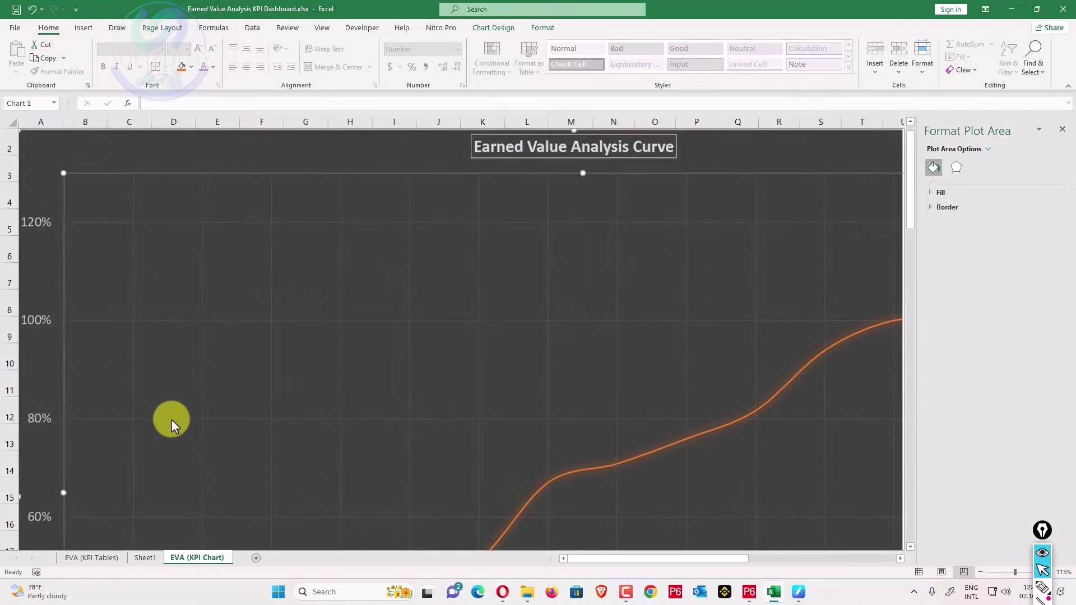
scroll(188, 393, down, 5)
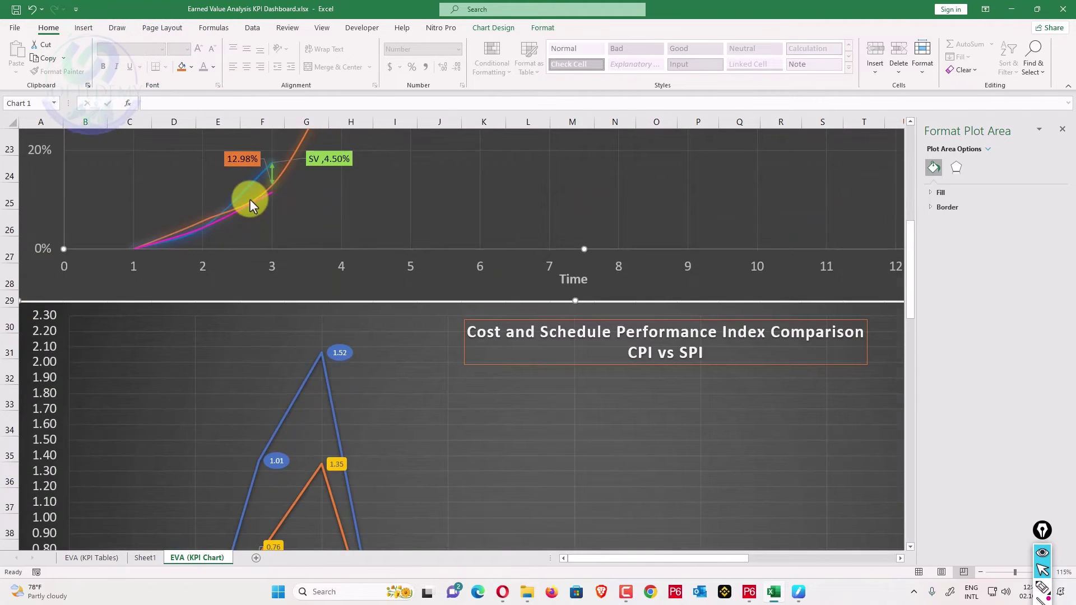
scroll(250, 200, up, 3)
scroll(250, 199, up, 2)
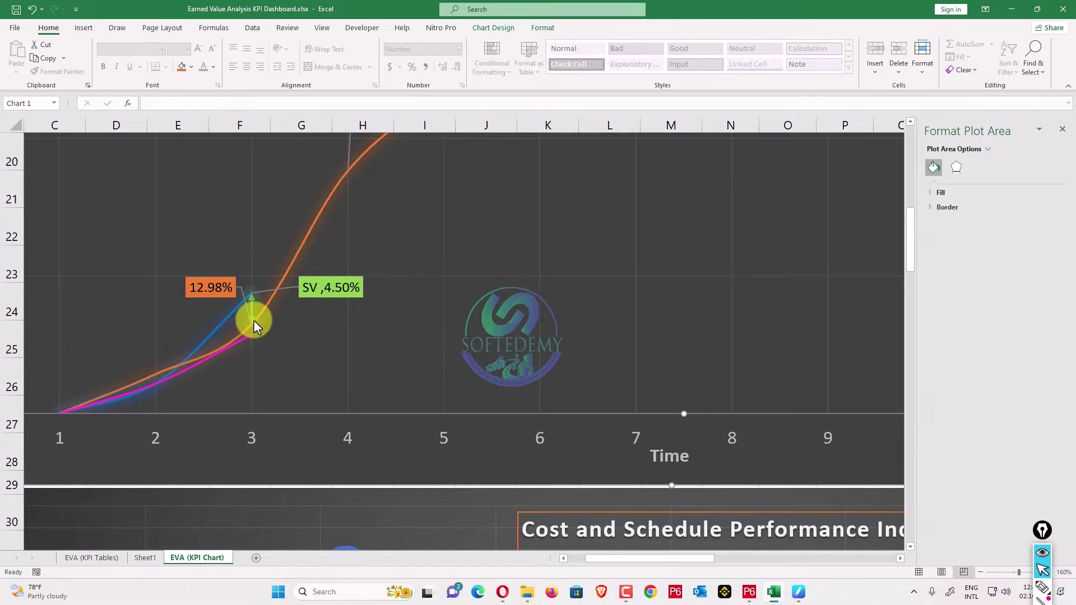
scroll(253, 321, down, 1)
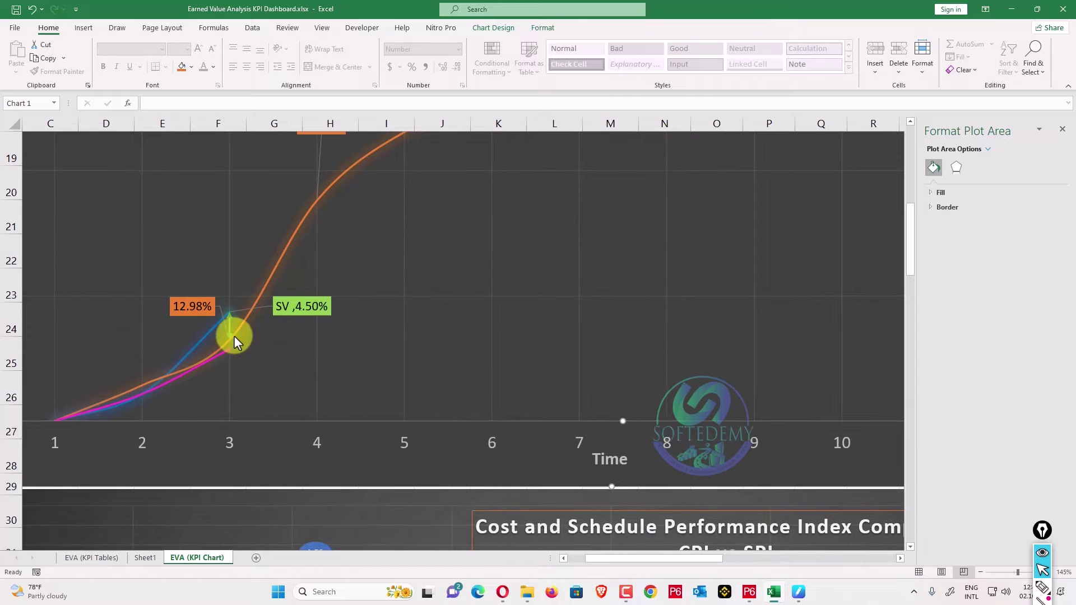
scroll(234, 336, down, 5)
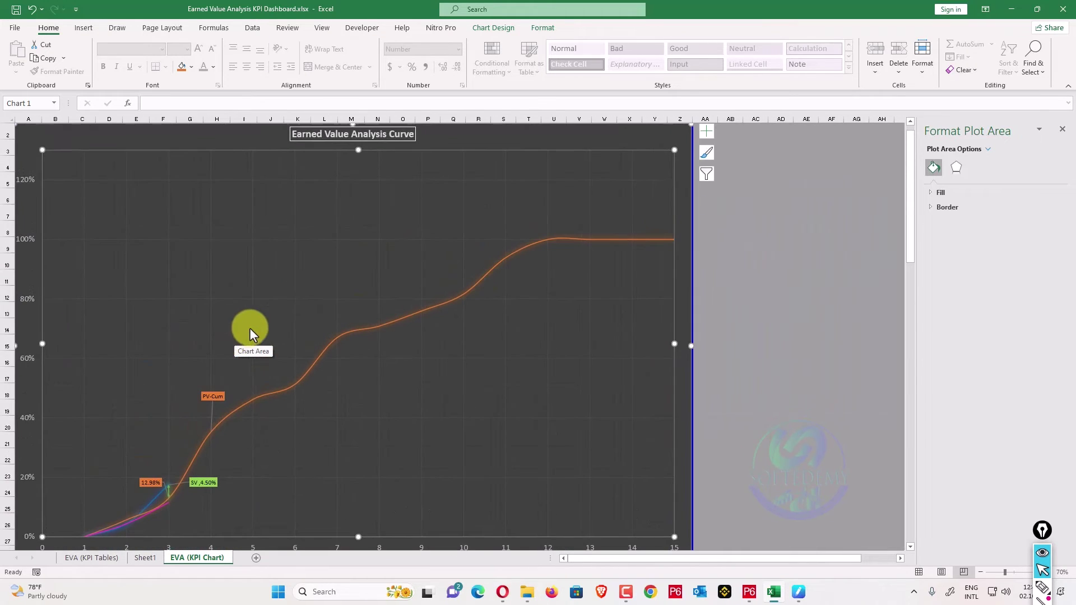
Add the CV series to the Earned Value Analysis Curve and view the chart at 85% zoom.
click(707, 175)
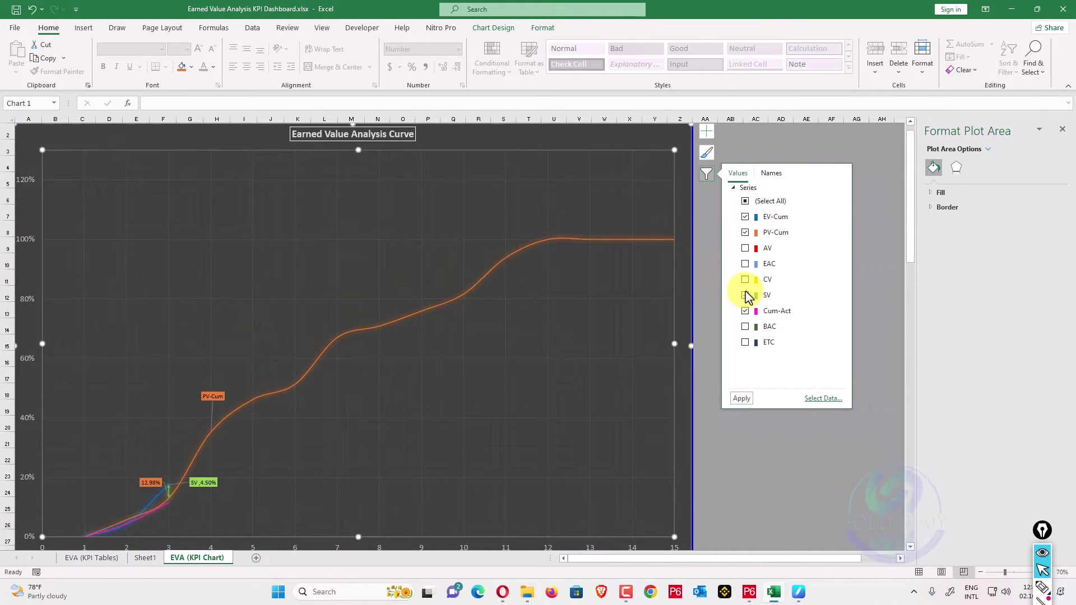
click(279, 296)
scroll(275, 295, down, 3)
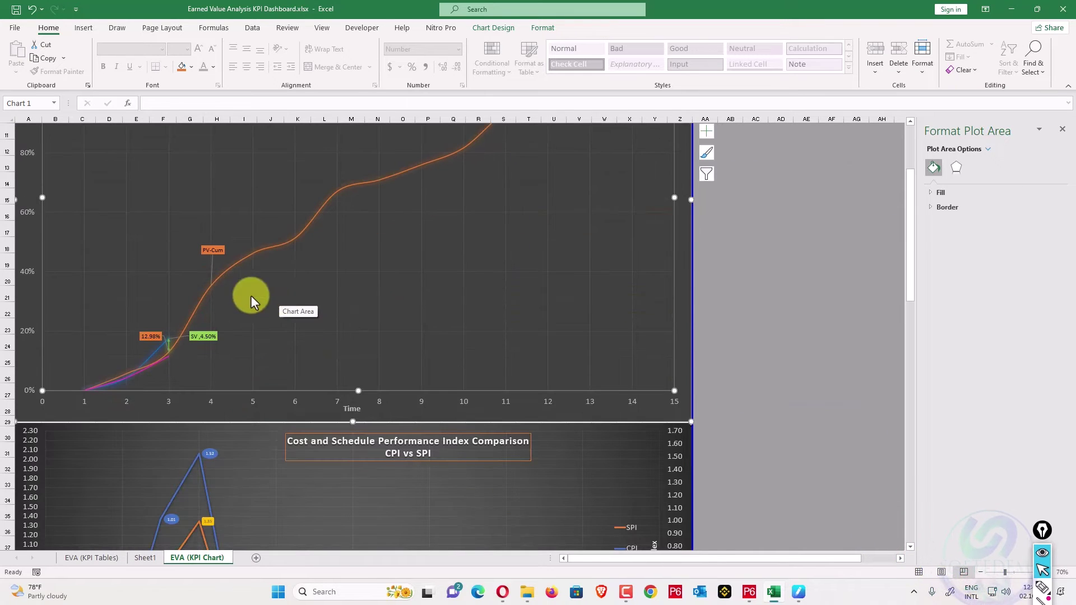
click(707, 174)
click(745, 280)
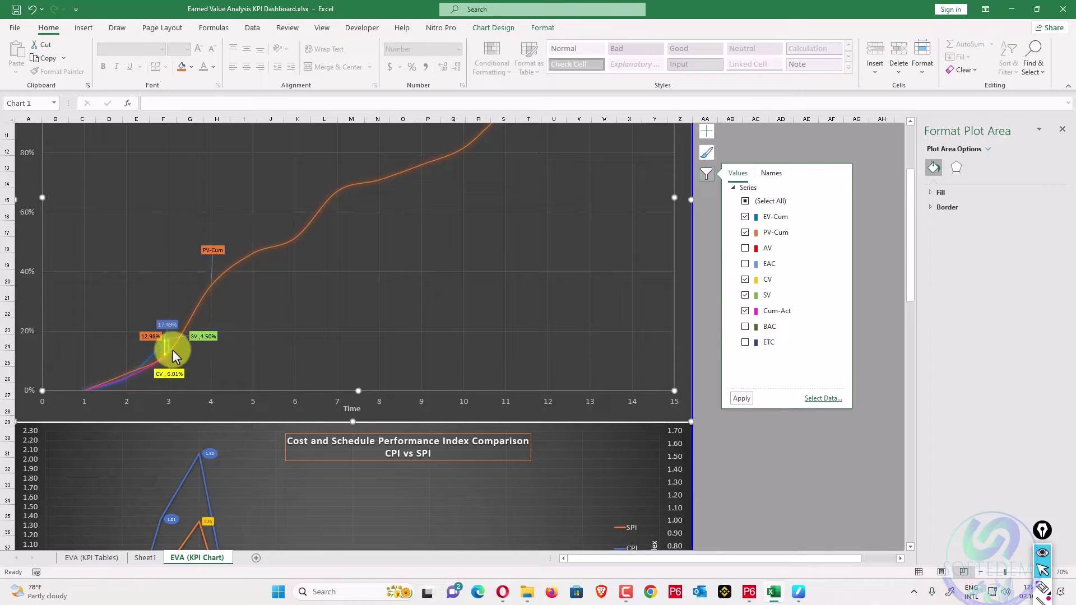
click(148, 348)
ctrl+scroll(148, 348, up, 1)
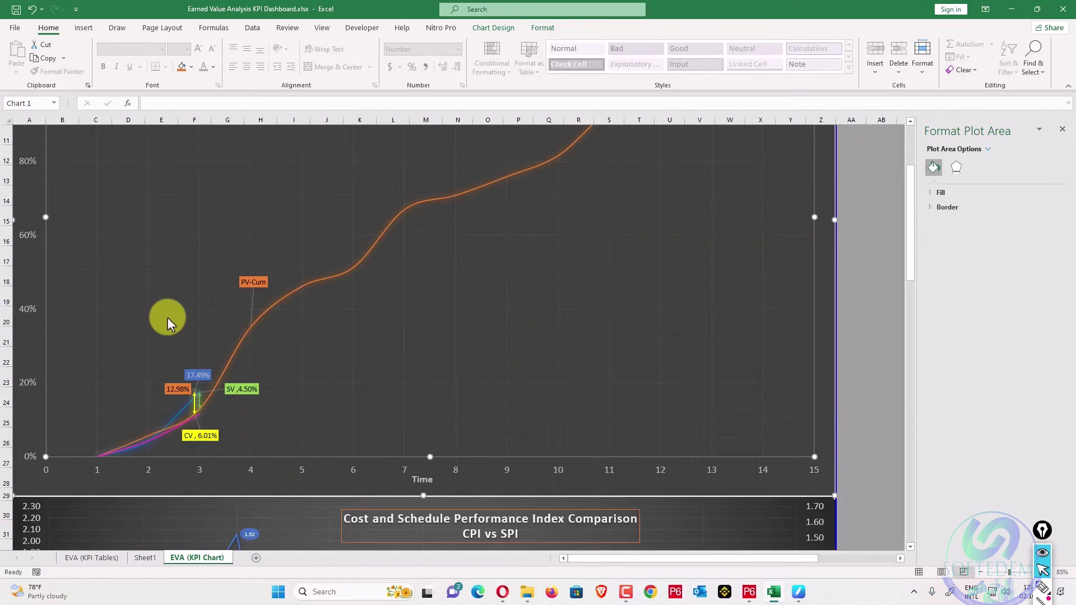
Examine the CV arrow and its label near period 3 on the Earned Value Analysis Curve, enlarging the view to 145%.
scroll(167, 318, down, 1)
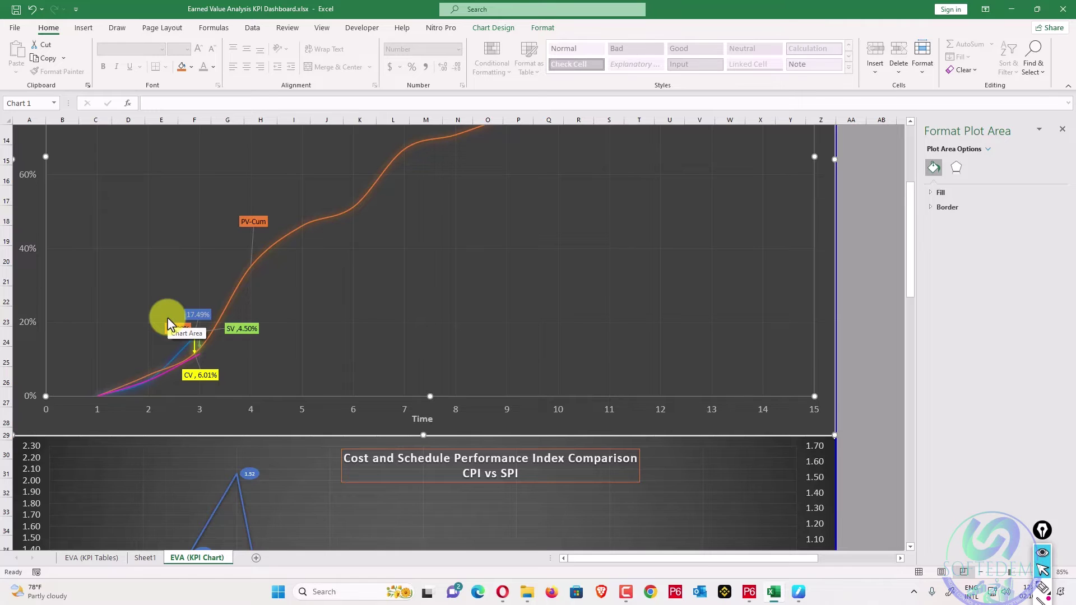
scroll(167, 317, down, 1)
ctrl+scroll(186, 308, up, 2)
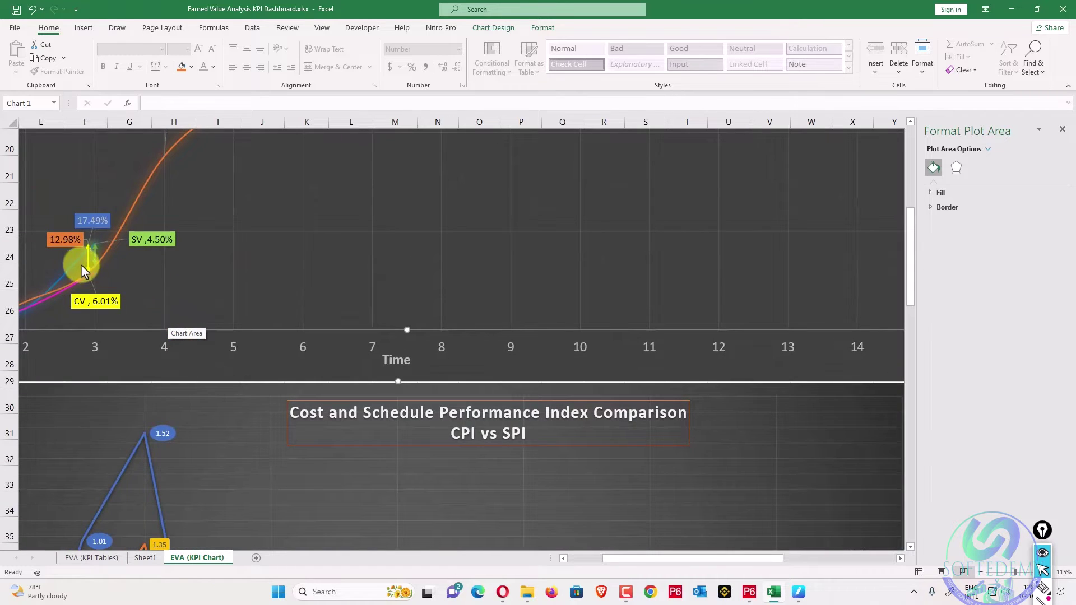
scroll(82, 280, up, 2)
ctrl+scroll(82, 425, up, 2)
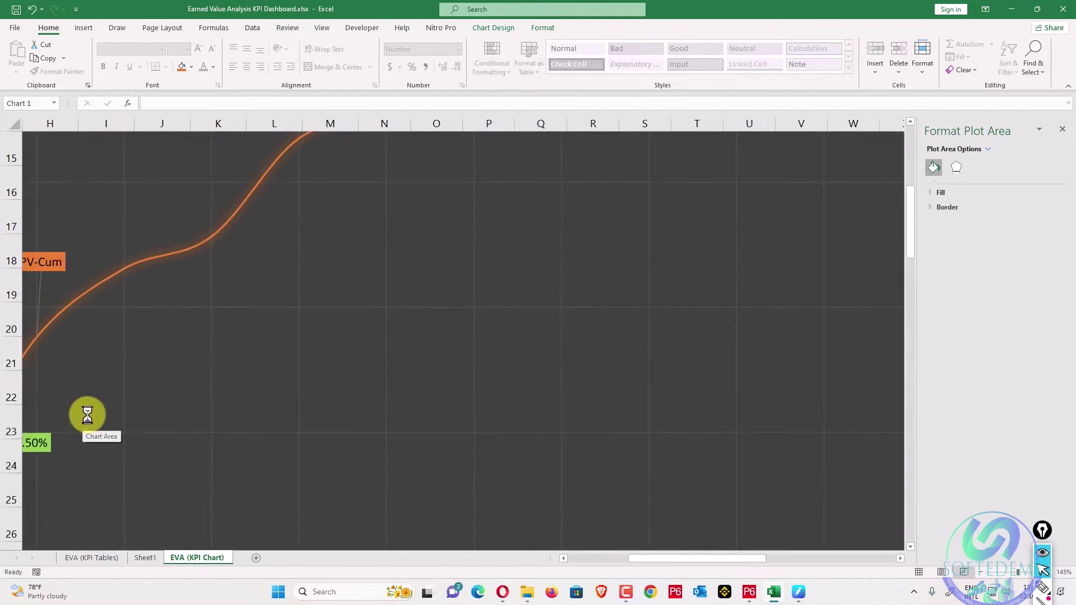
drag(672, 558, 407, 550)
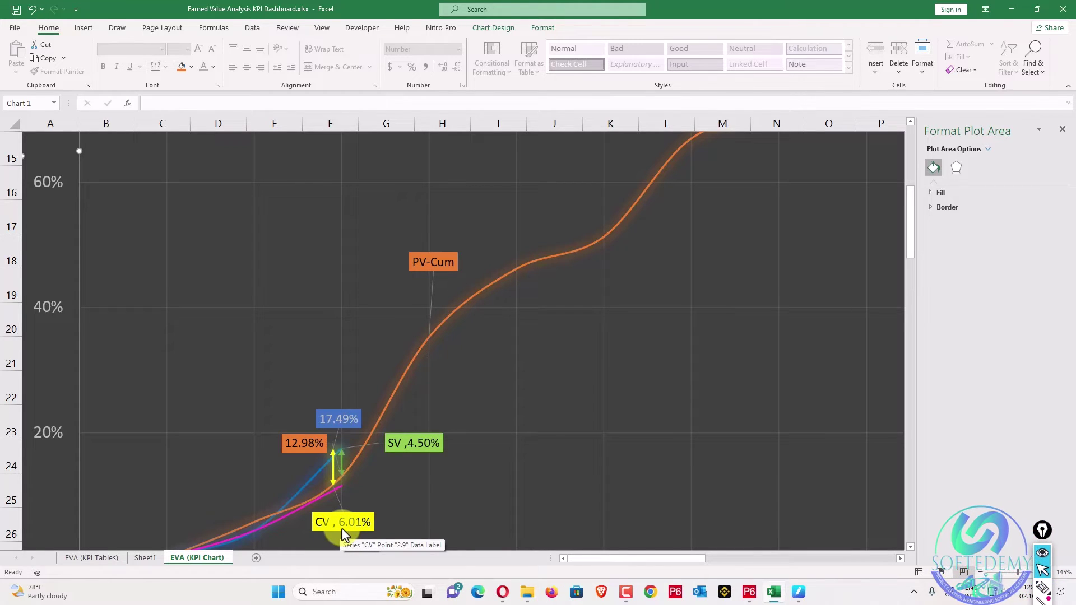
Inspect the Cost Variance (CV) % formula and its referenced cells in the metrics table on the EVA (KPI Tables) sheet.
click(106, 558)
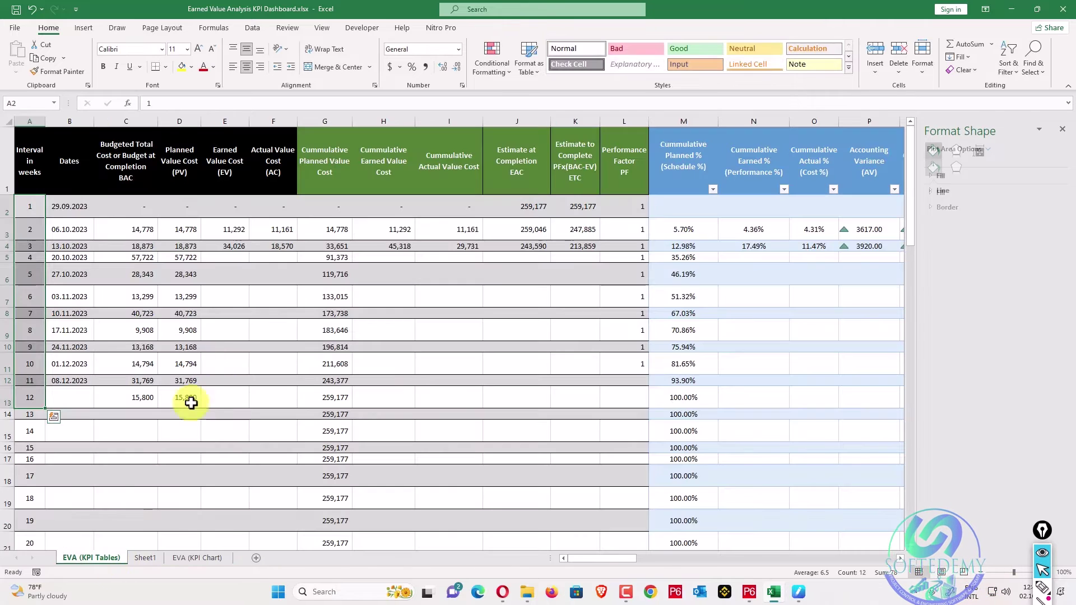
drag(625, 560, 714, 556)
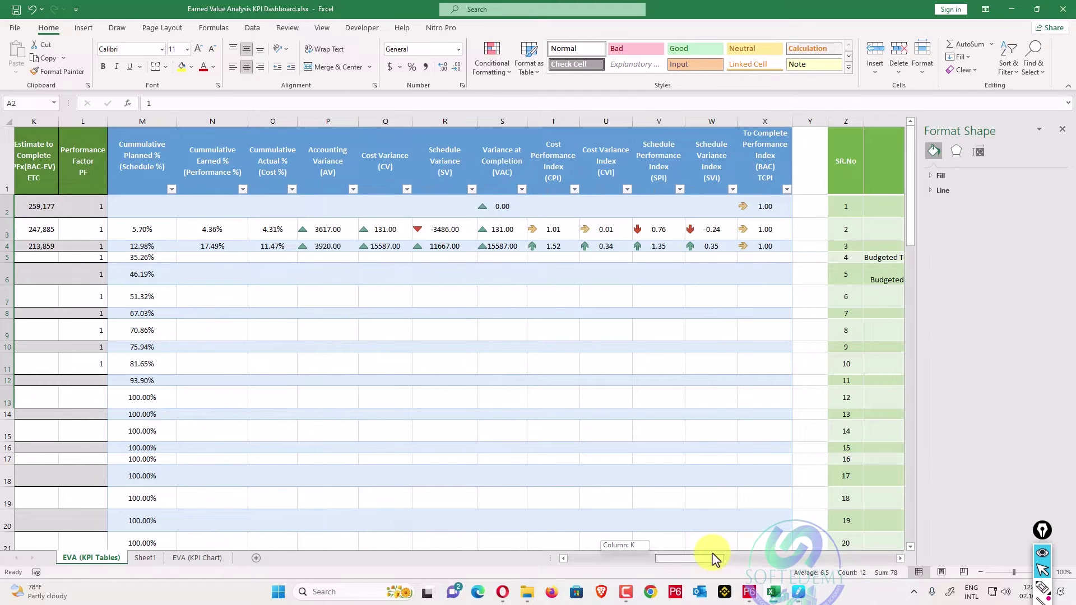
drag(715, 558, 781, 552)
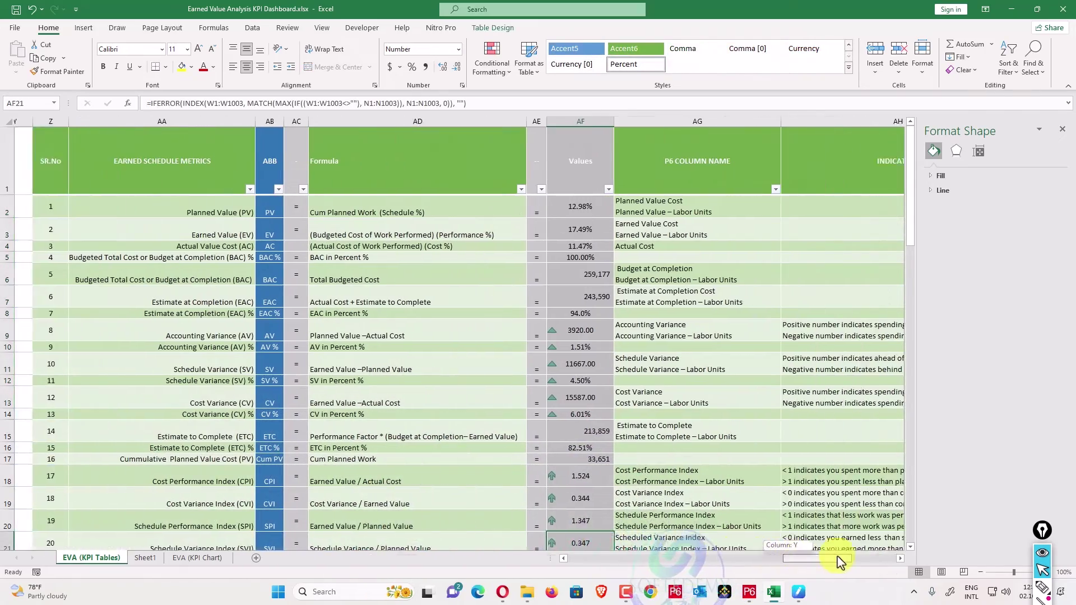
drag(840, 550, 847, 556)
scroll(683, 428, down, 3)
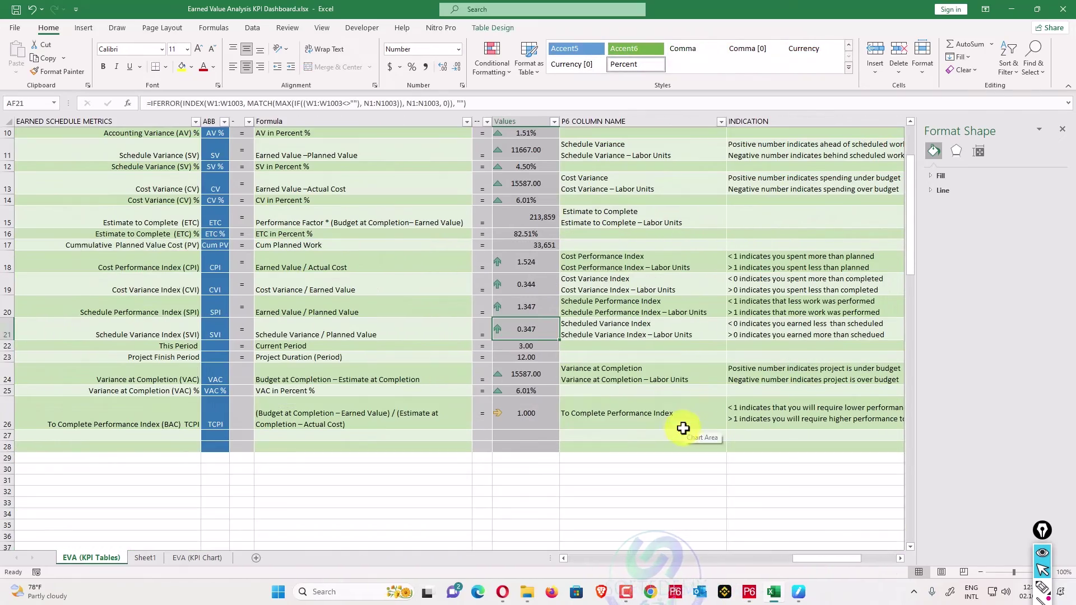
scroll(476, 314, up, 1)
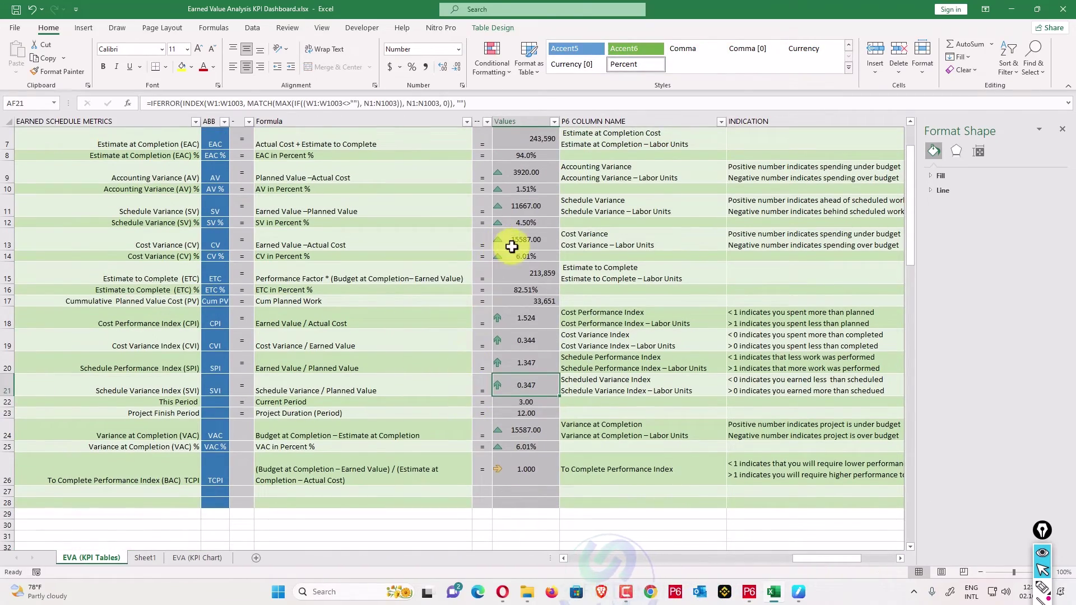
double_click(513, 255)
click(203, 102)
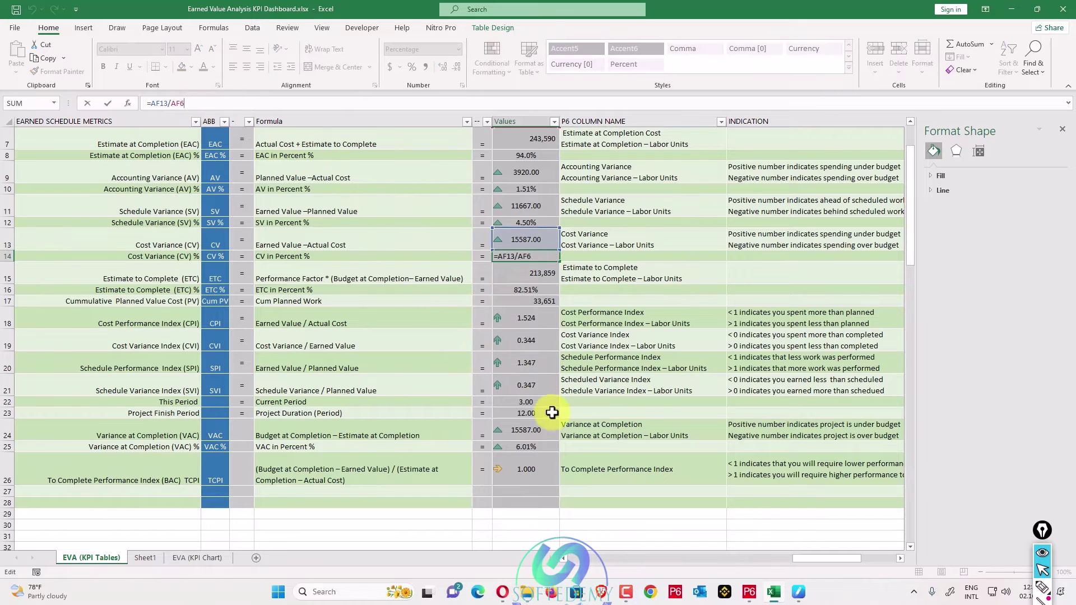
scroll(536, 367, up, 2)
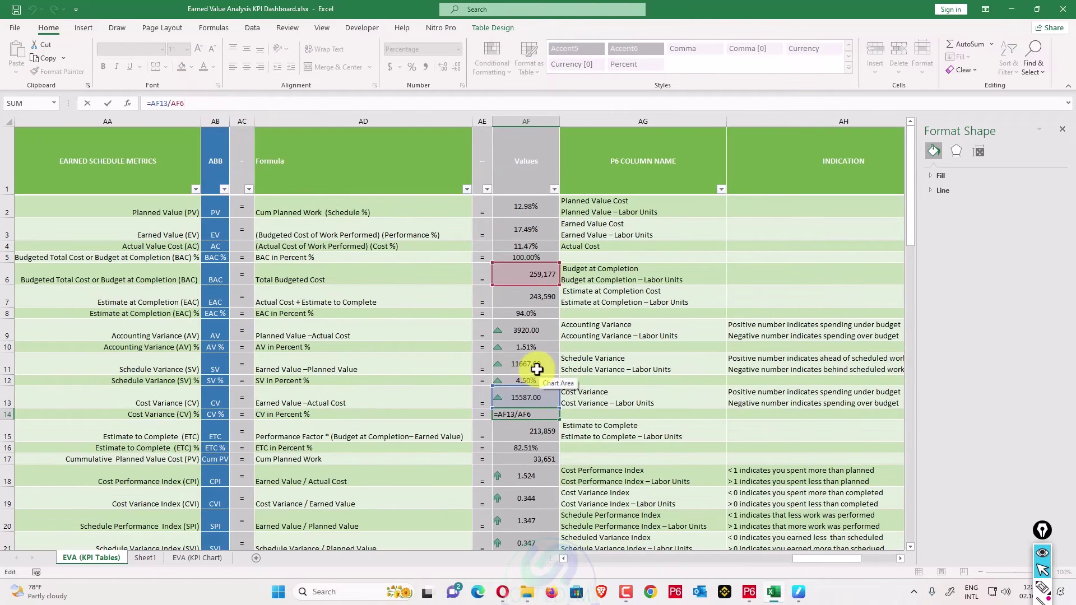
key(Return)
Check the formula of the Cost Variance (CV) metric and its source cell Q4 in the Cost Variance column.
click(530, 399)
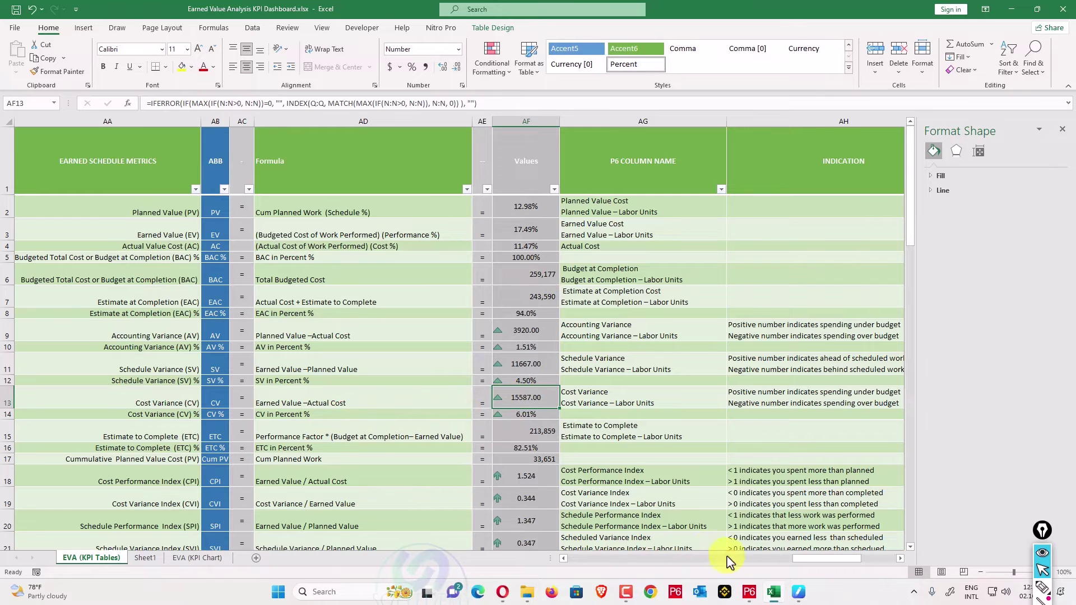
drag(812, 560, 680, 560)
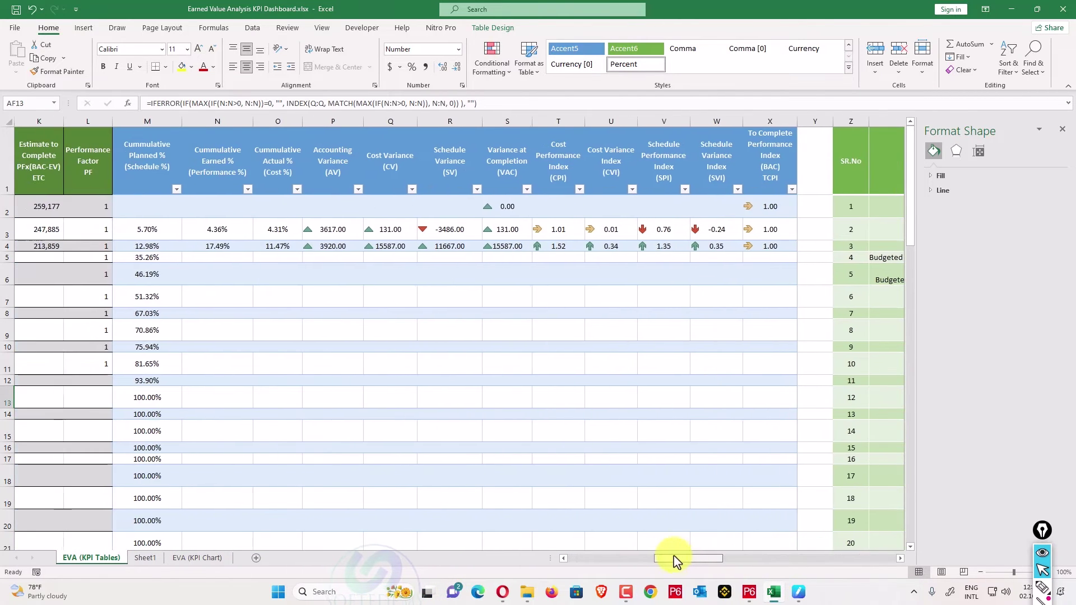
click(392, 247)
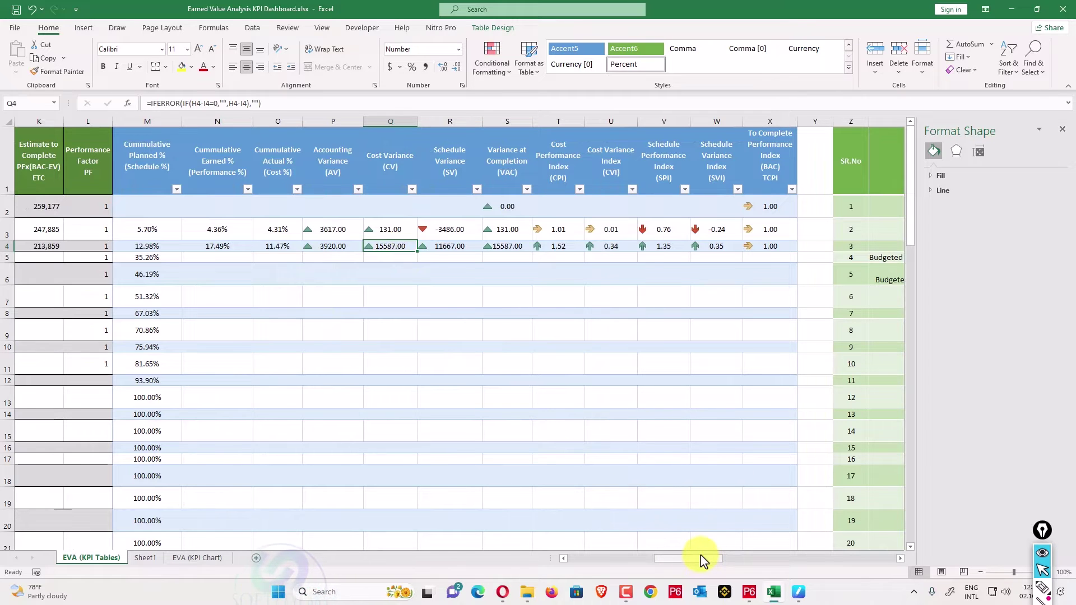
Trace the cells behind the CV in Percent % formula once more and compare its value with the chart's CV label.
drag(703, 559, 821, 560)
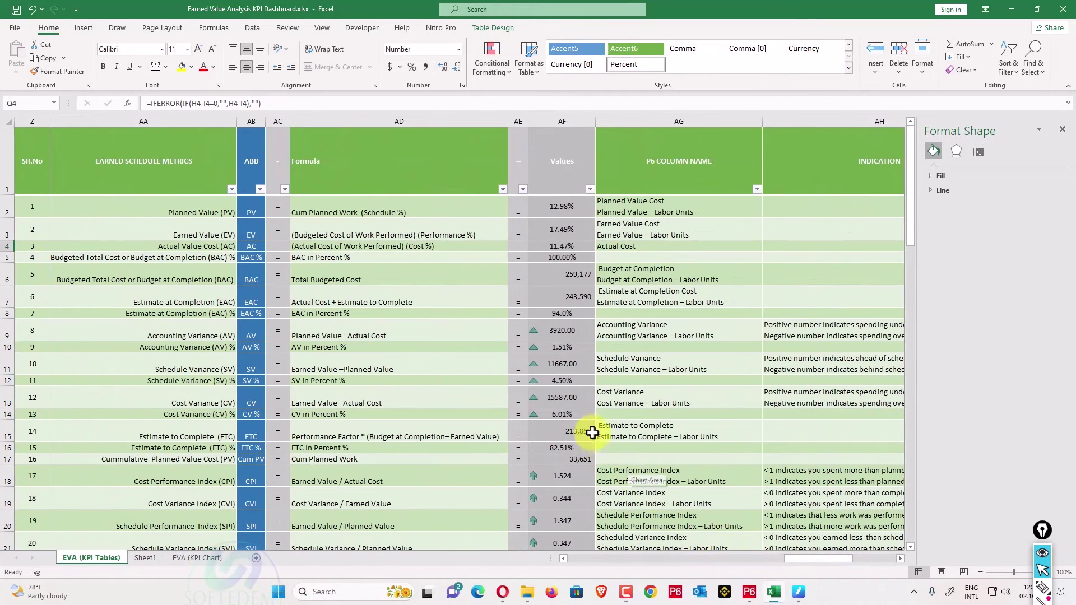
click(570, 414)
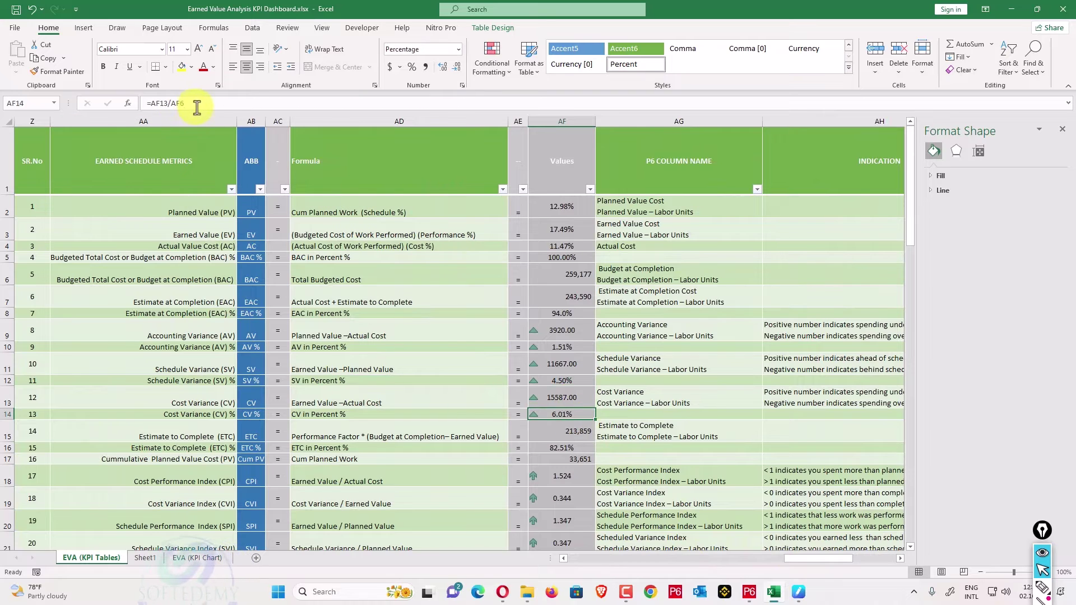
click(197, 104)
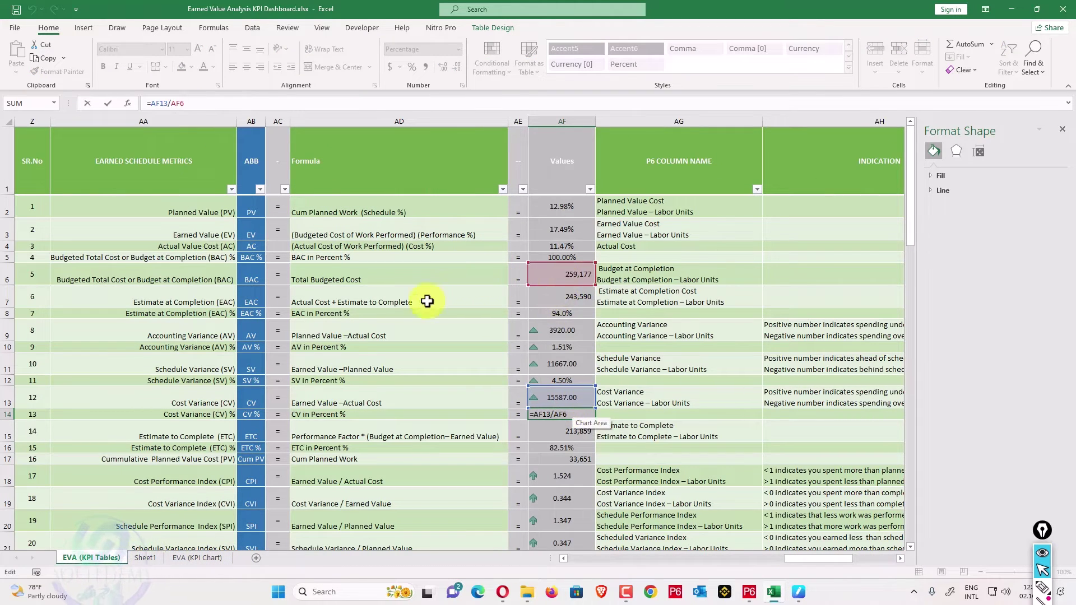
key(Escape)
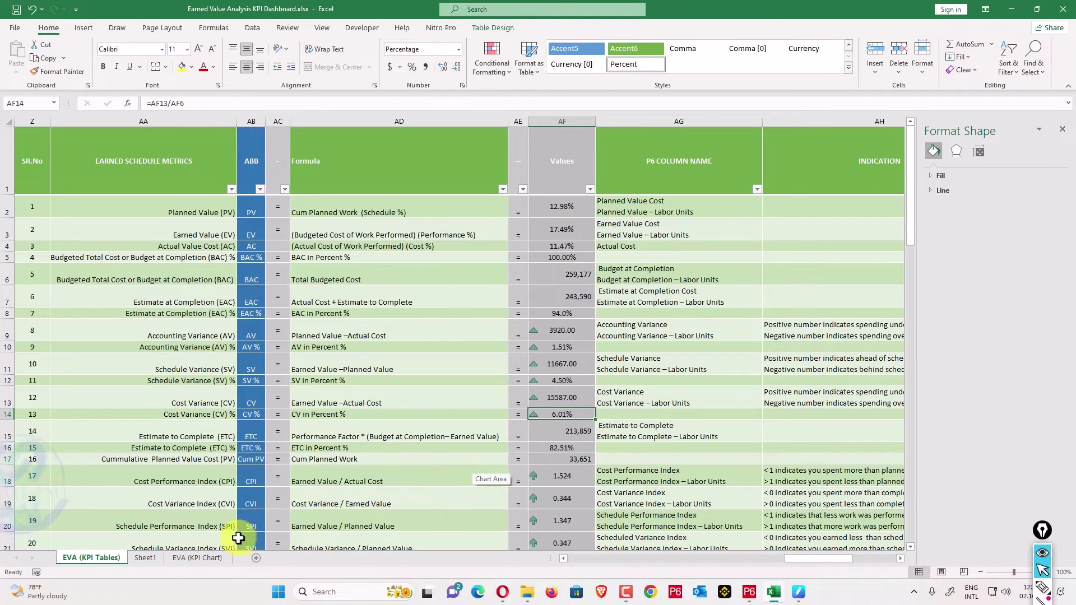
click(197, 558)
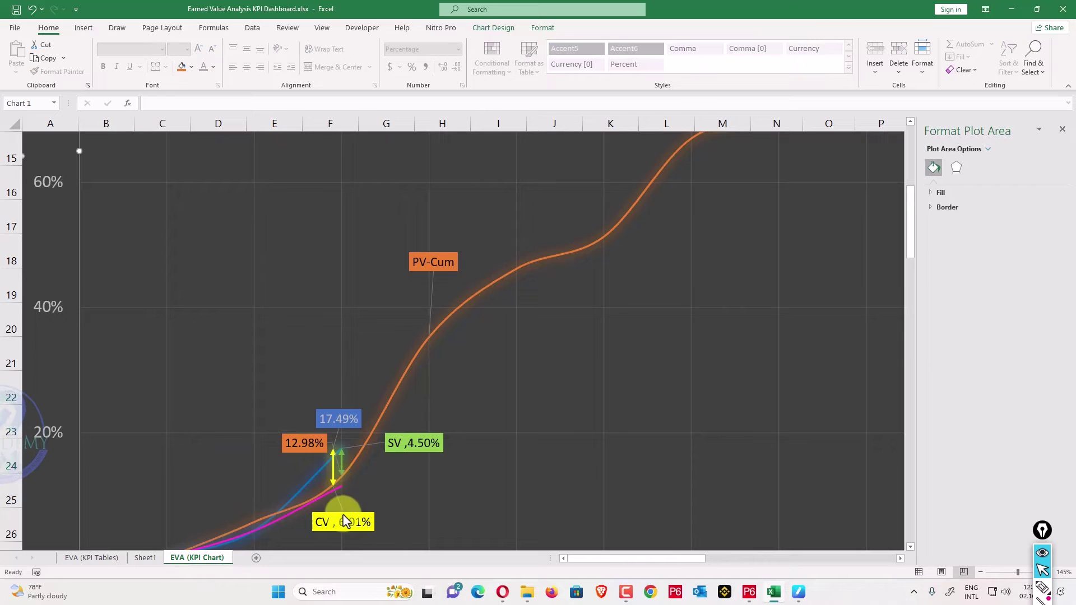
Check the formula of the Schedule Variance (SV) metric and its source cell R4 on the EVA (KPI Tables) sheet.
click(91, 557)
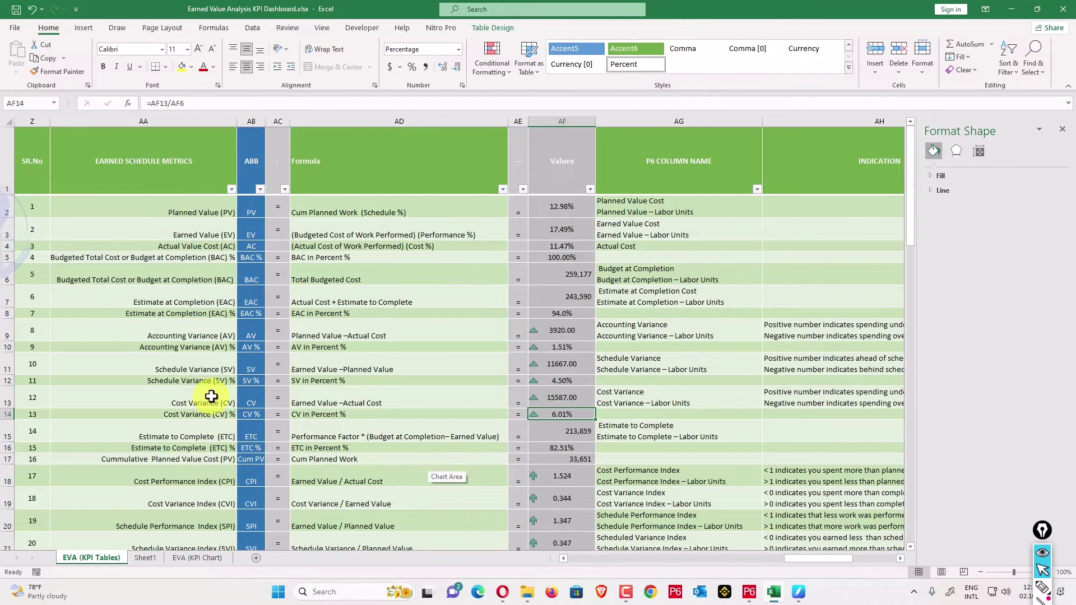
click(546, 366)
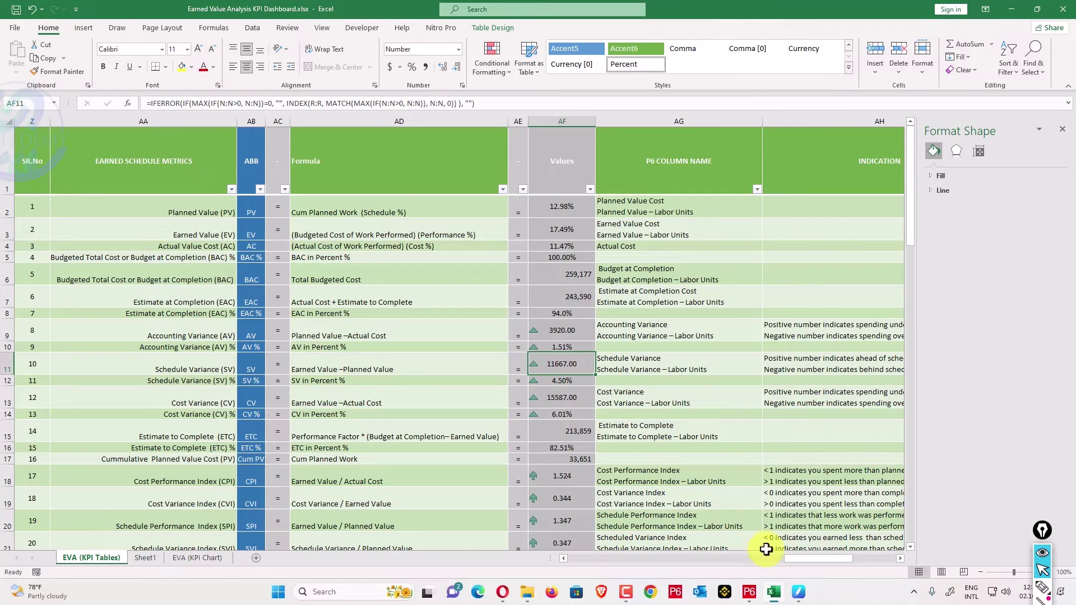
drag(794, 560, 627, 557)
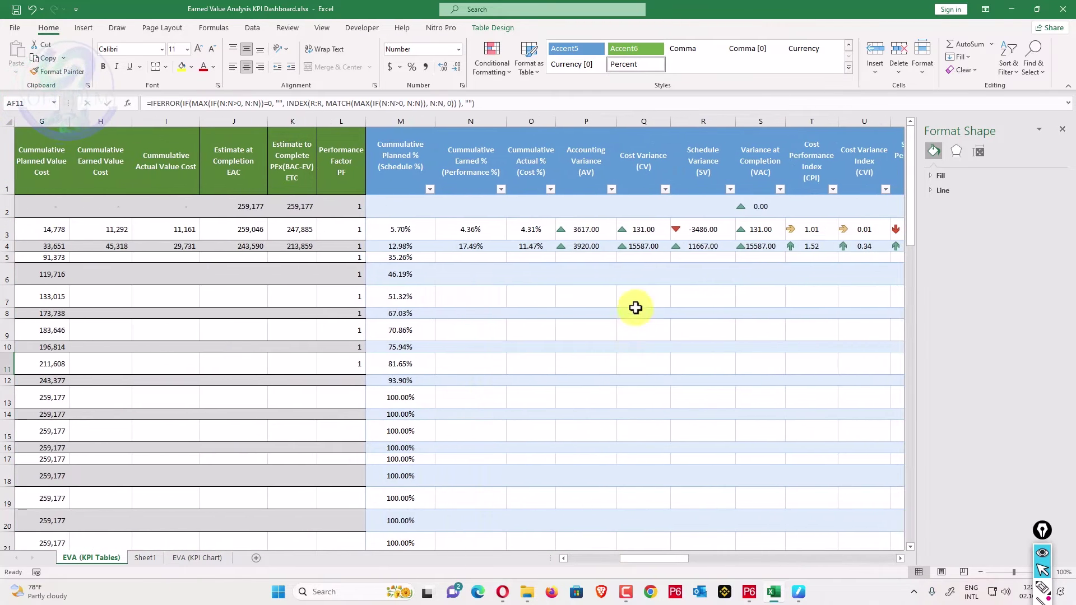
click(699, 247)
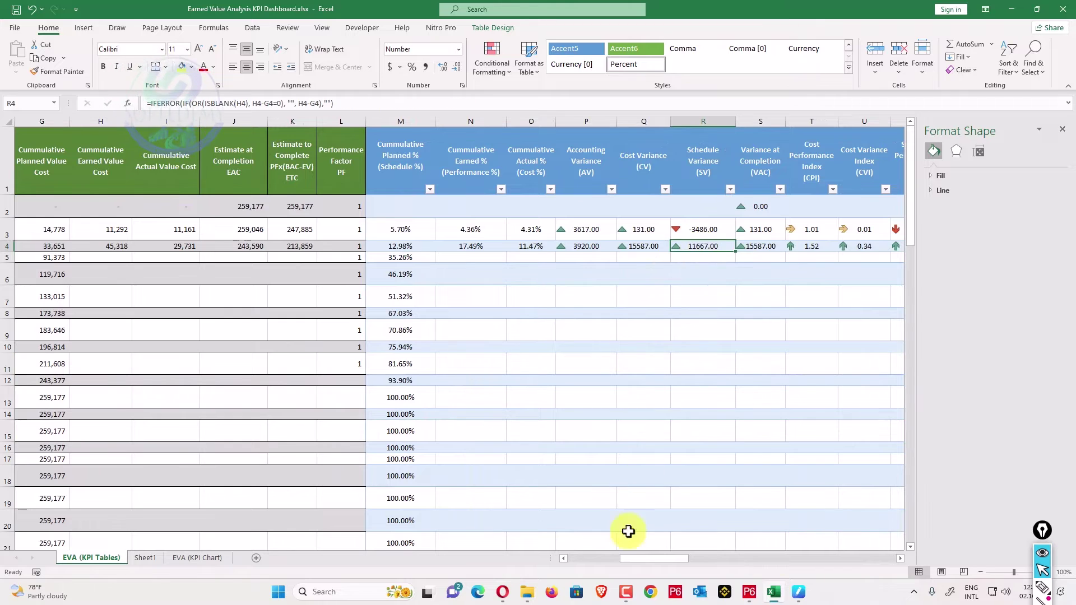
Inspect the SV in Percent % formula and its referenced cells, and compare its value with the SV label on the chart.
drag(652, 562, 799, 560)
click(655, 379)
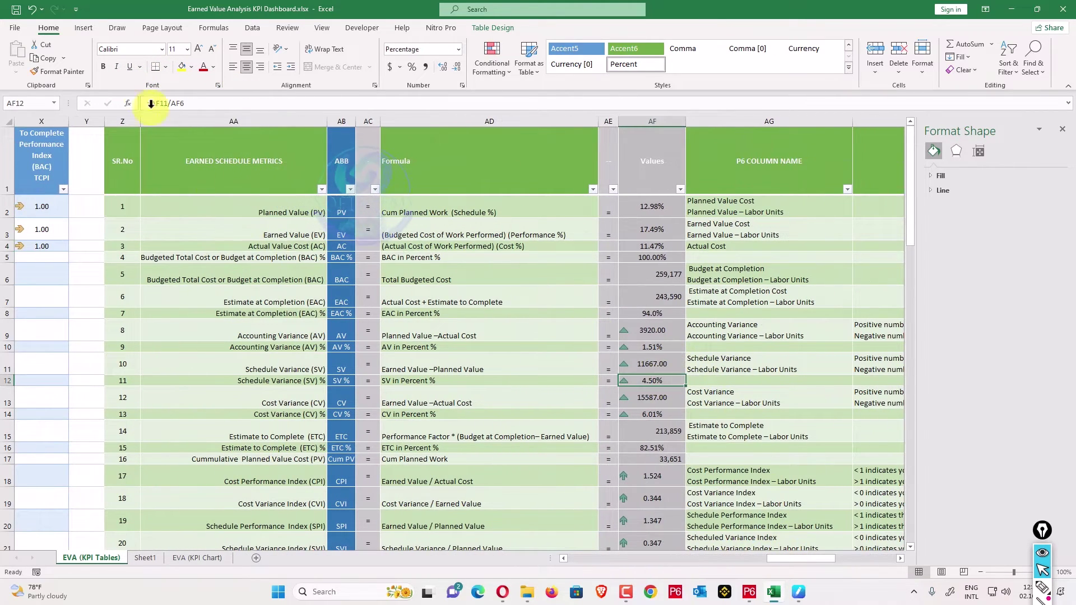
click(228, 102)
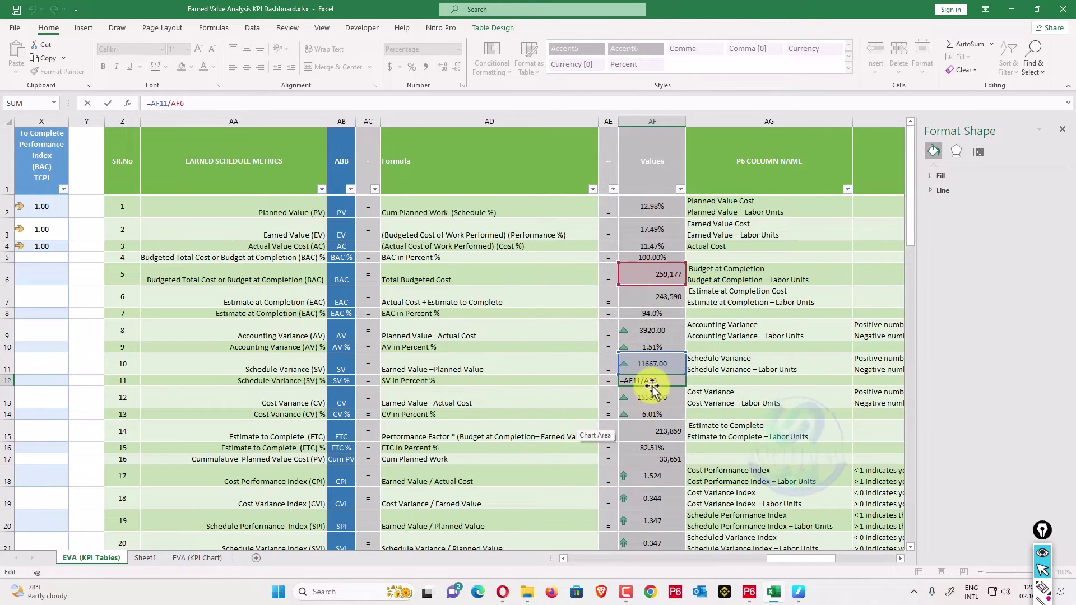
key(Return)
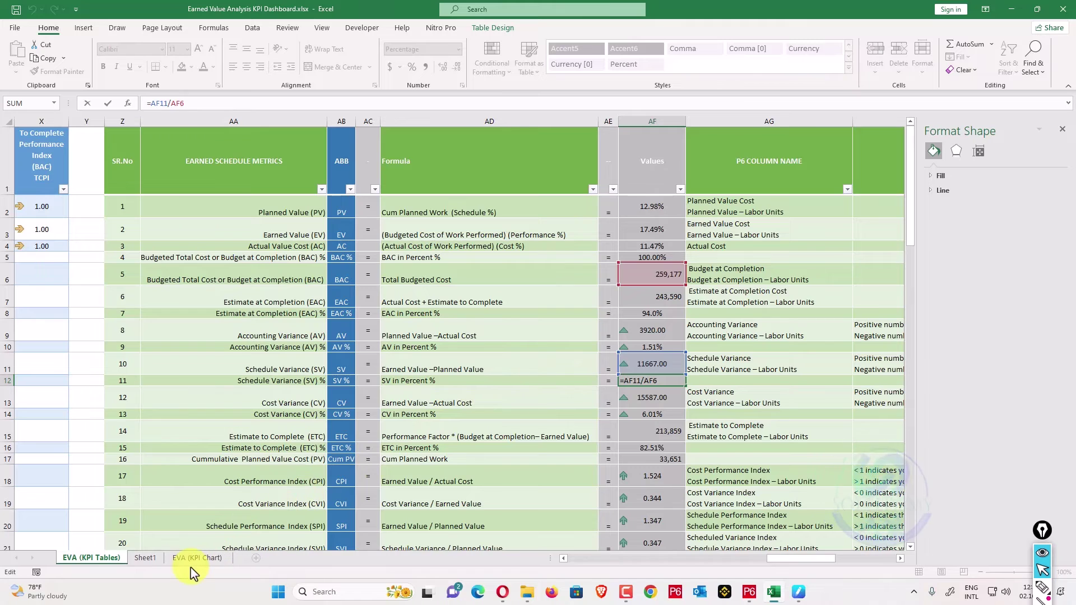
click(205, 557)
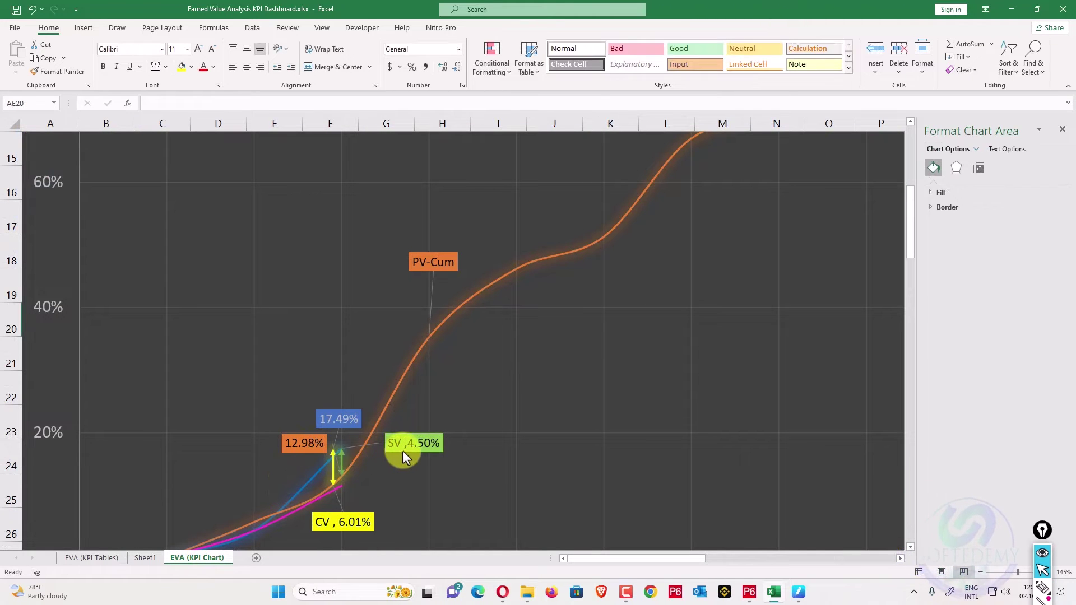
scroll(404, 450, up, 1)
scroll(394, 414, down, 3)
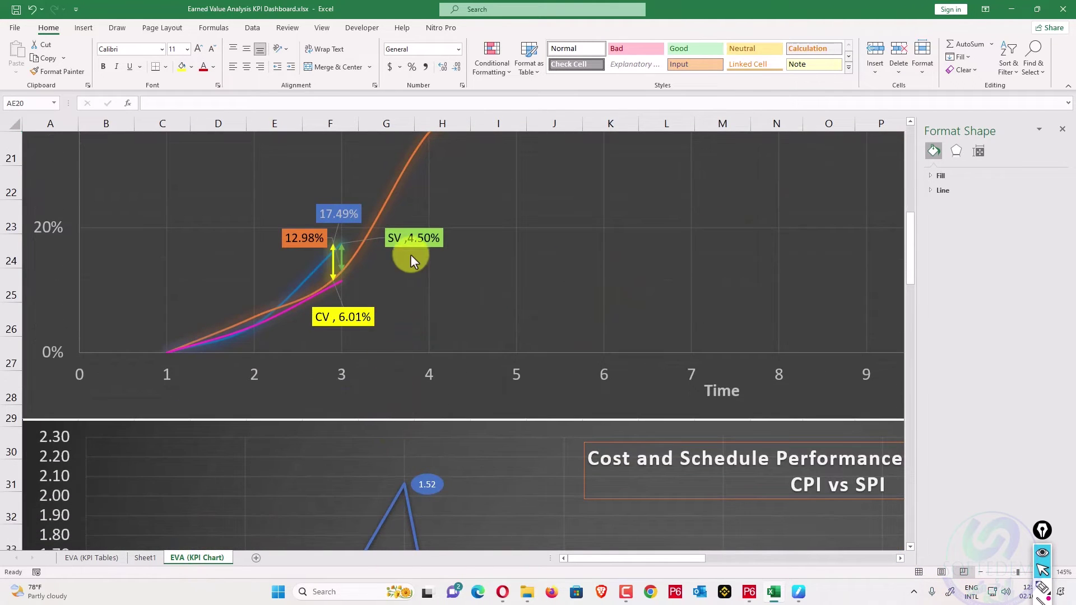
scroll(411, 255, up, 1)
scroll(411, 256, up, 1)
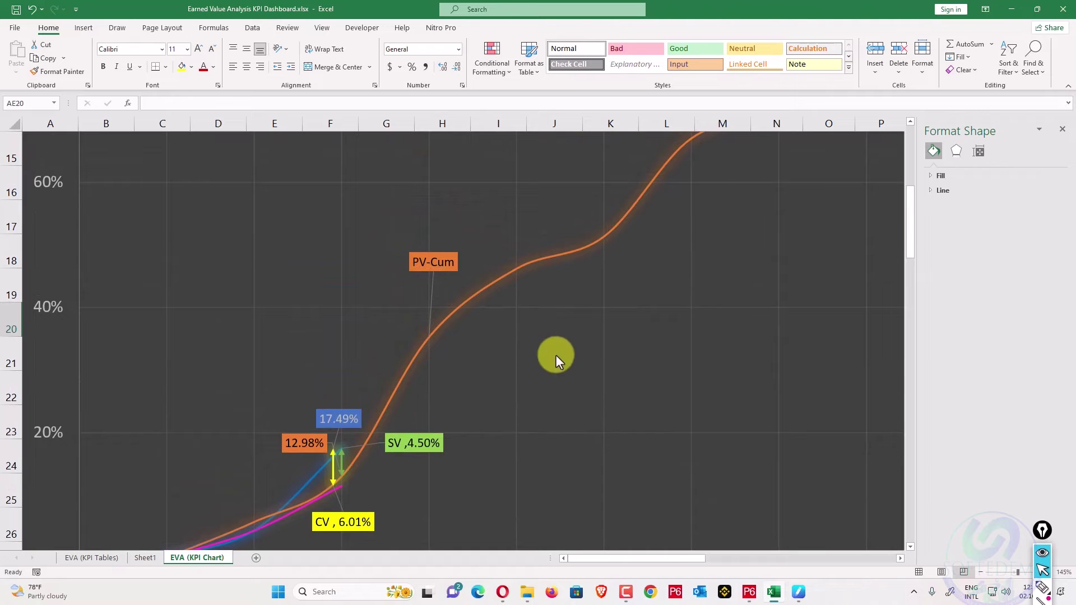
Add the AV series to the Earned Value Analysis Curve through the chart filter, with the chart viewed at 70% zoom.
scroll(573, 368, down, 3)
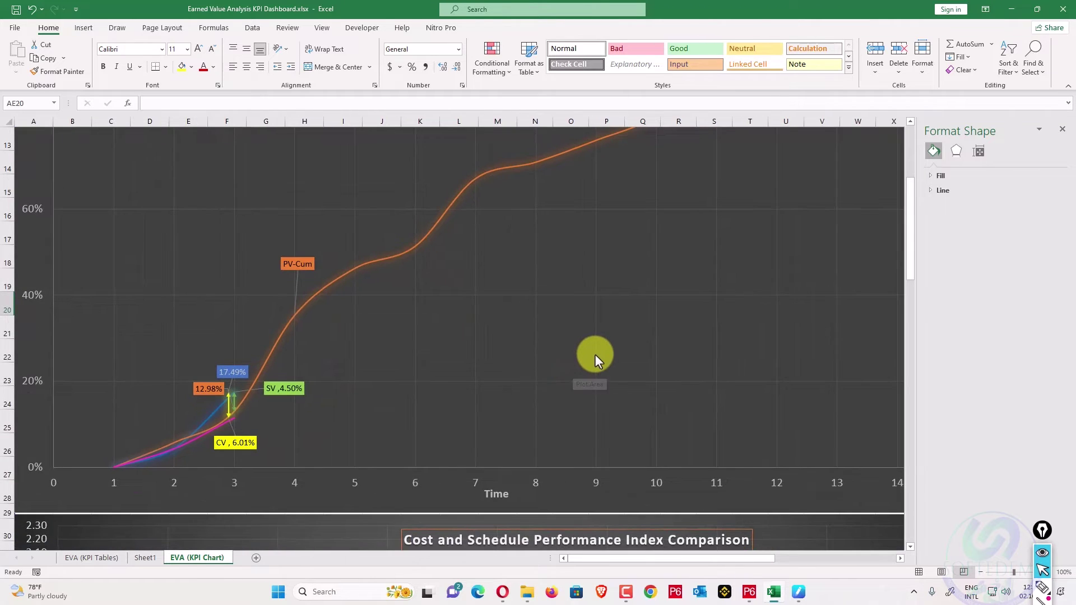
scroll(594, 354, down, 2)
click(620, 297)
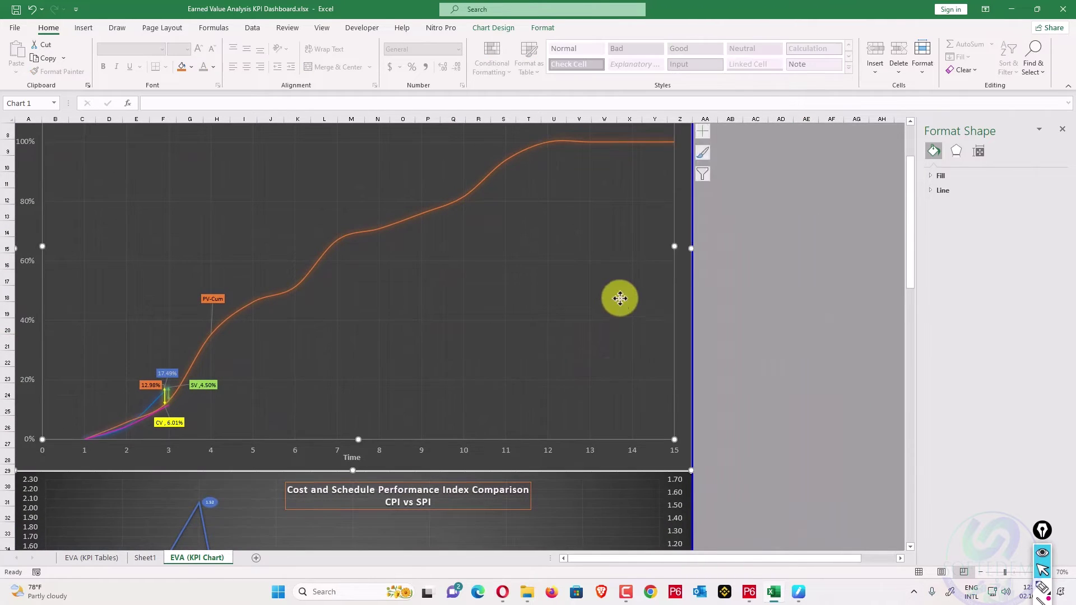
click(707, 175)
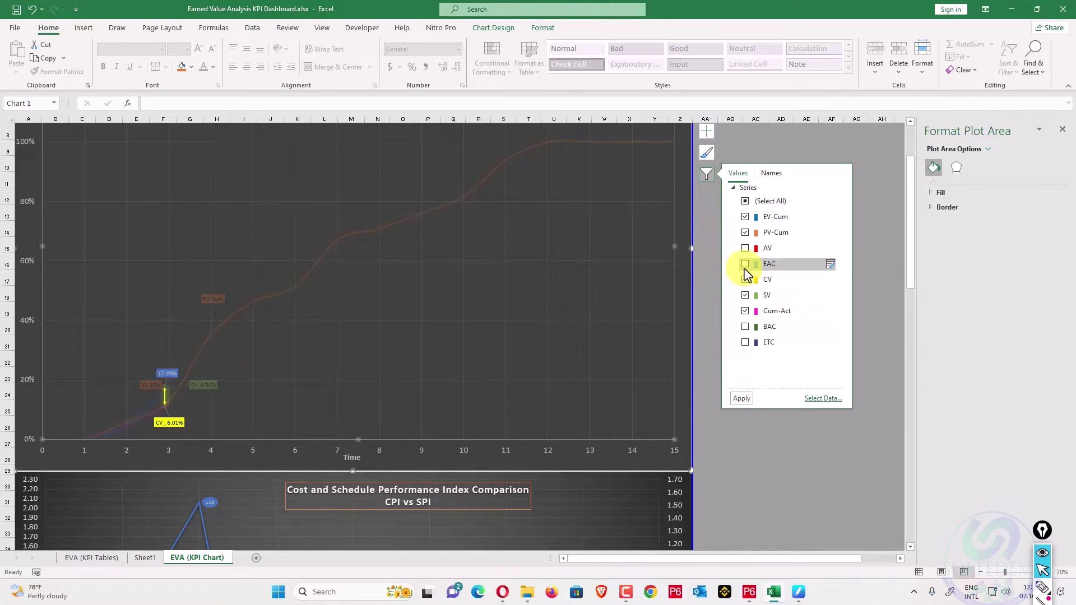
click(744, 248)
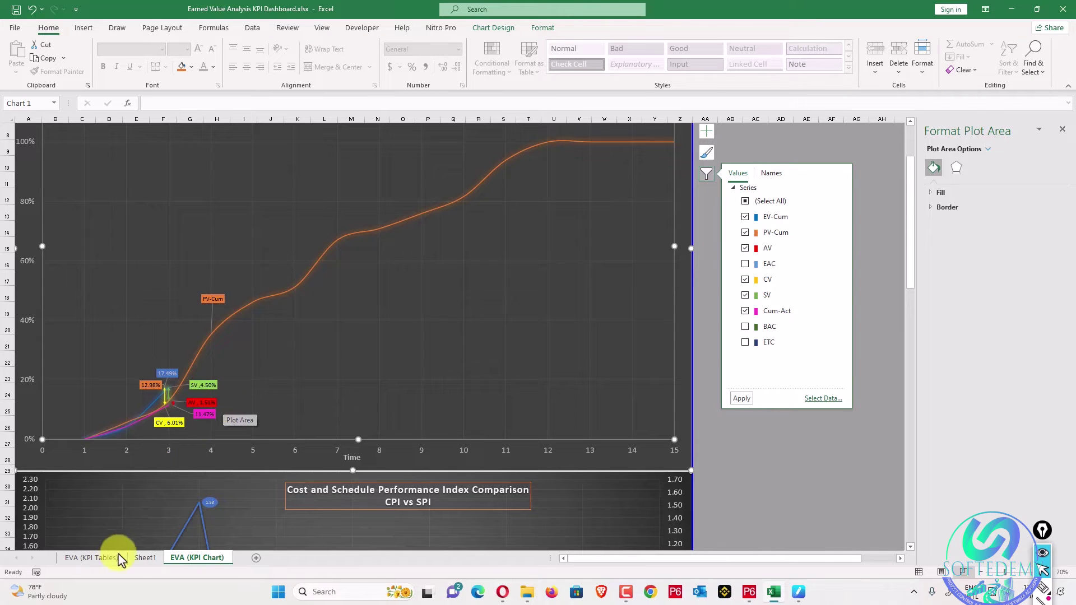
Check the AV in Percent % formula and the Accounting Variance (AV) value's formula on the EVA (KPI Tables) sheet.
click(145, 558)
click(108, 559)
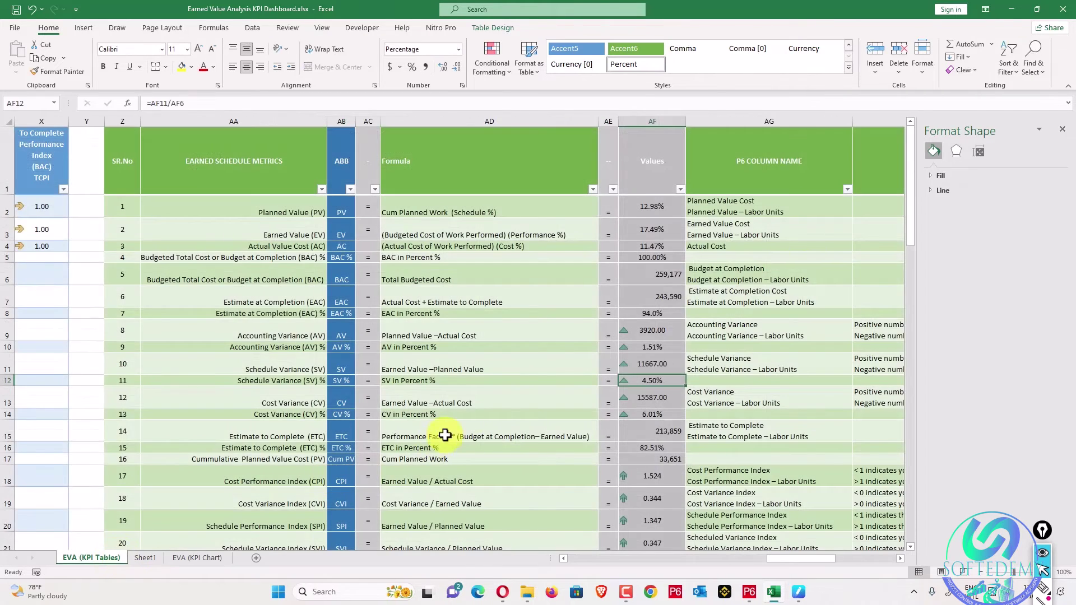
scroll(555, 387, down, 2)
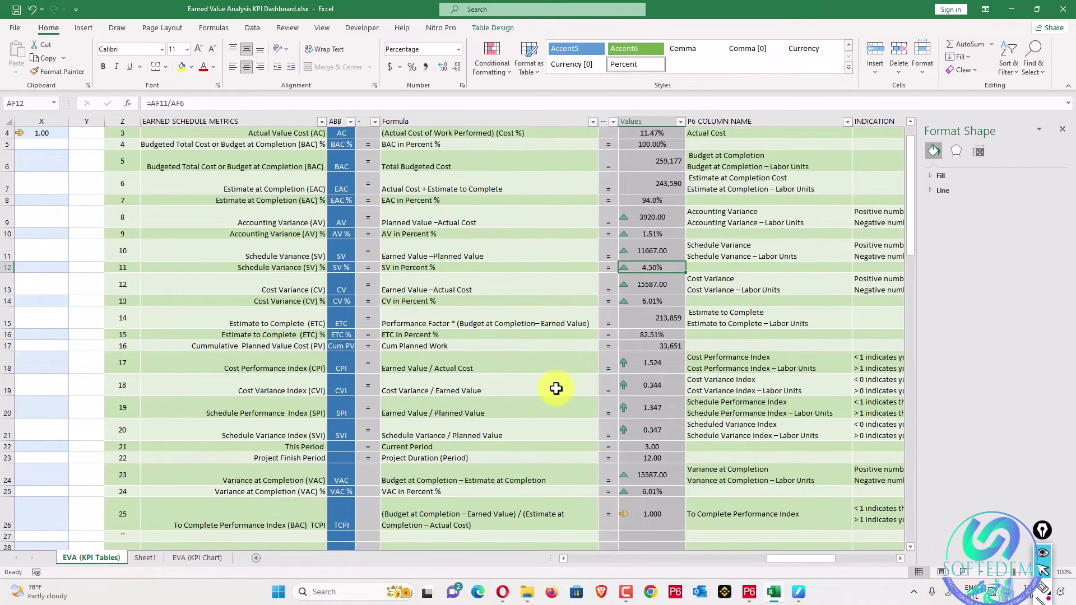
drag(660, 230, 495, 231)
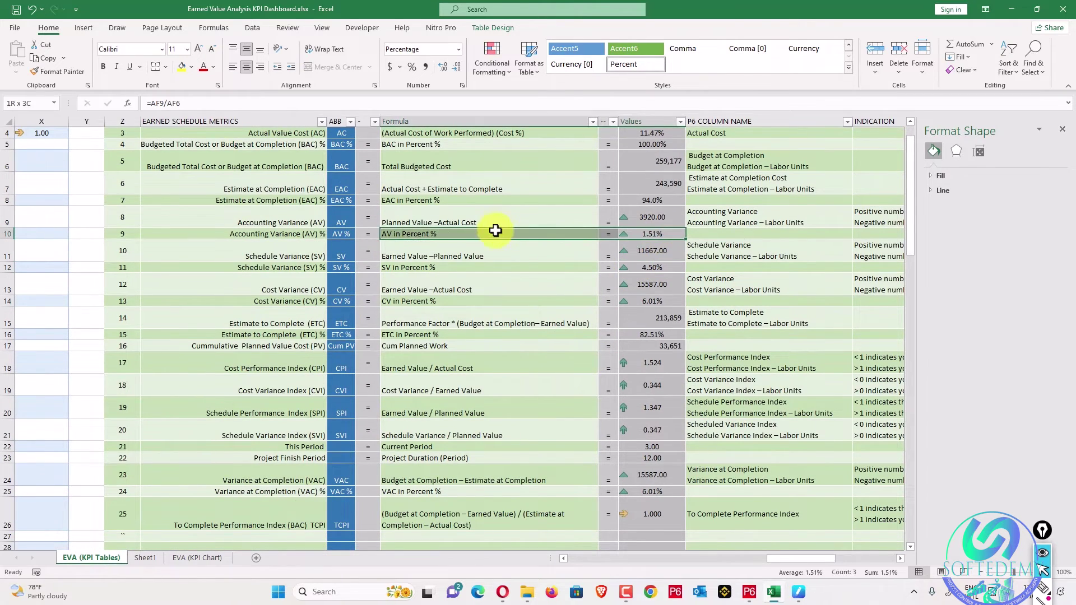
click(664, 212)
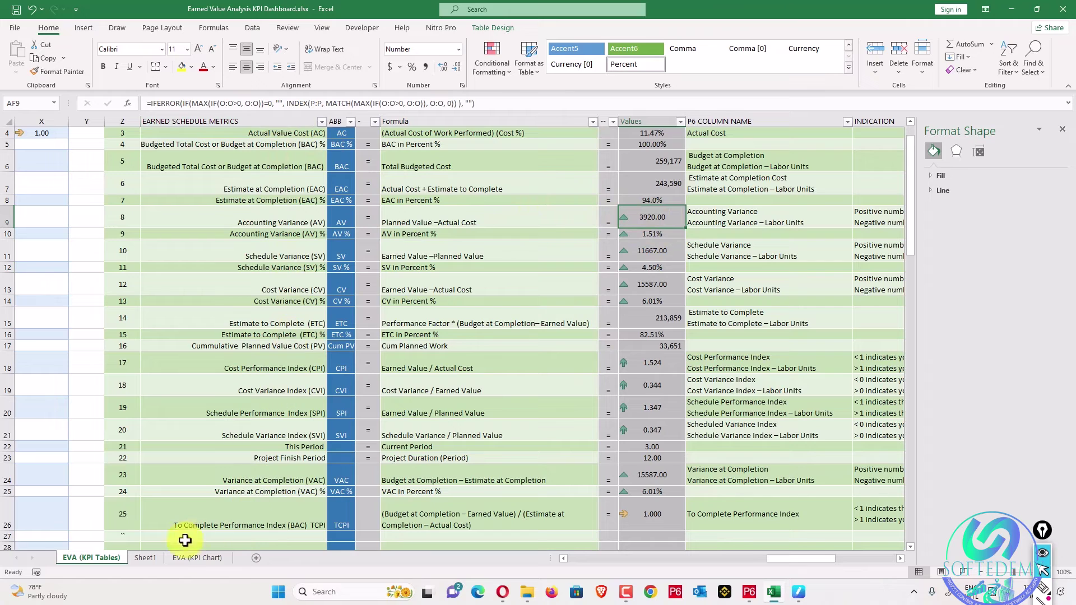
Add the EAC, ETC and BAC series to the Earned Value Analysis Curve on the EVA (KPI Chart) sheet through the chart filter.
click(185, 559)
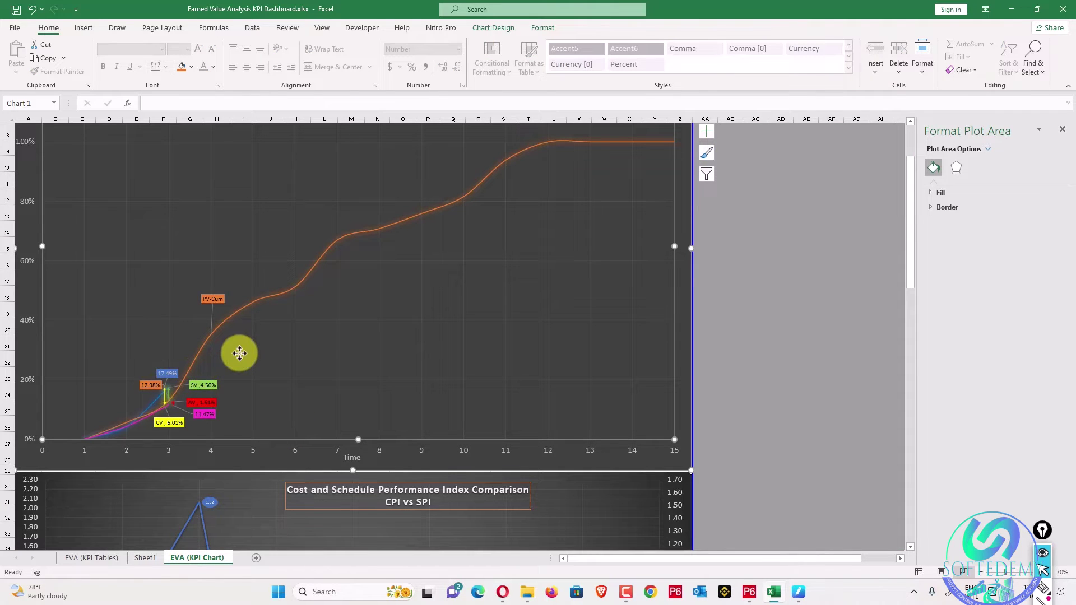
click(707, 174)
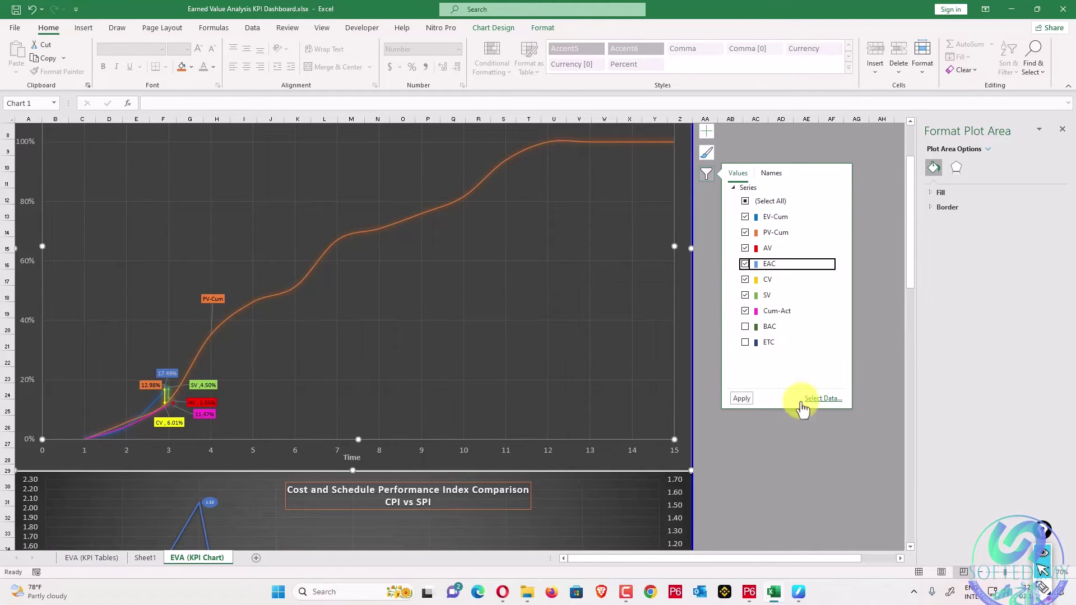
click(742, 399)
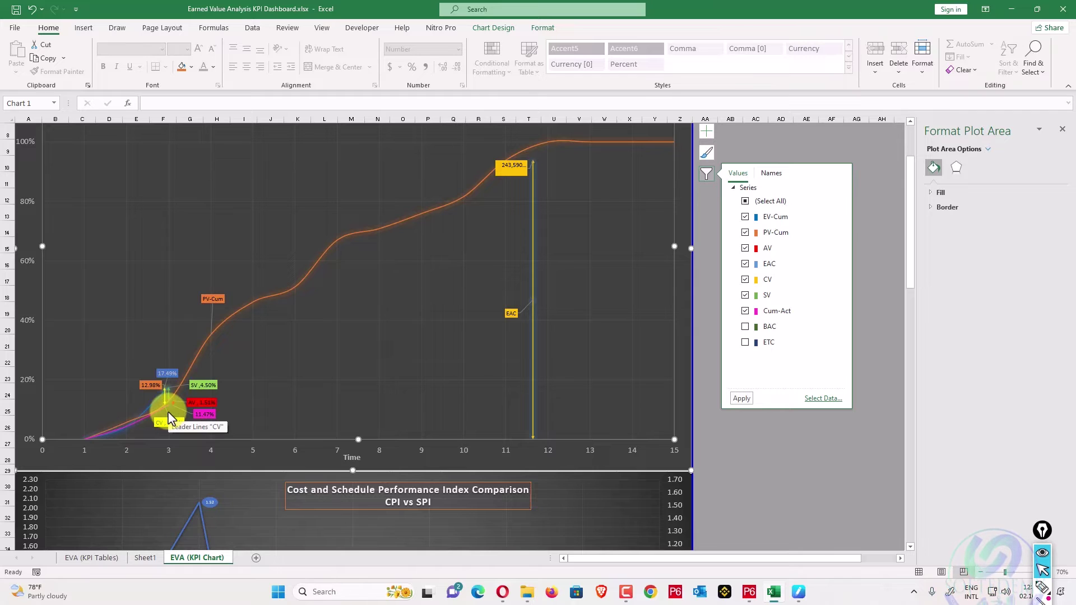
click(745, 343)
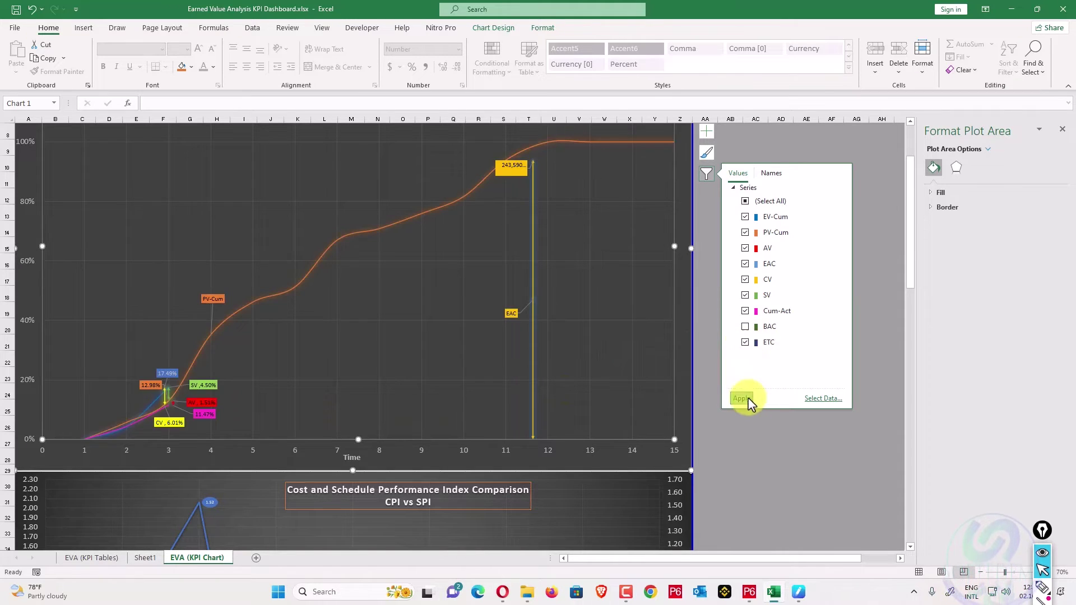
click(742, 399)
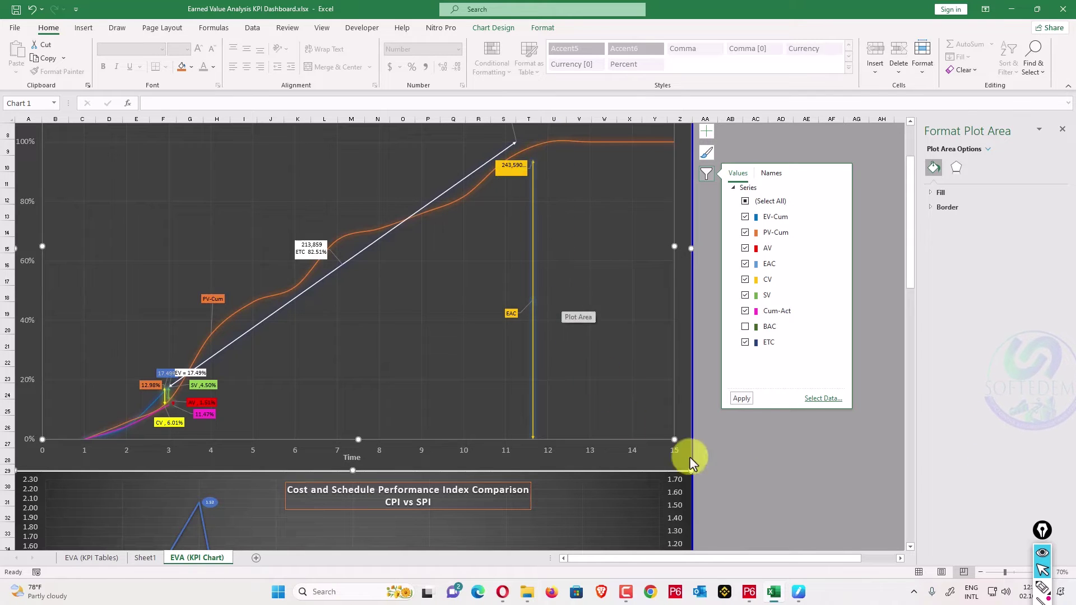
click(746, 327)
click(741, 398)
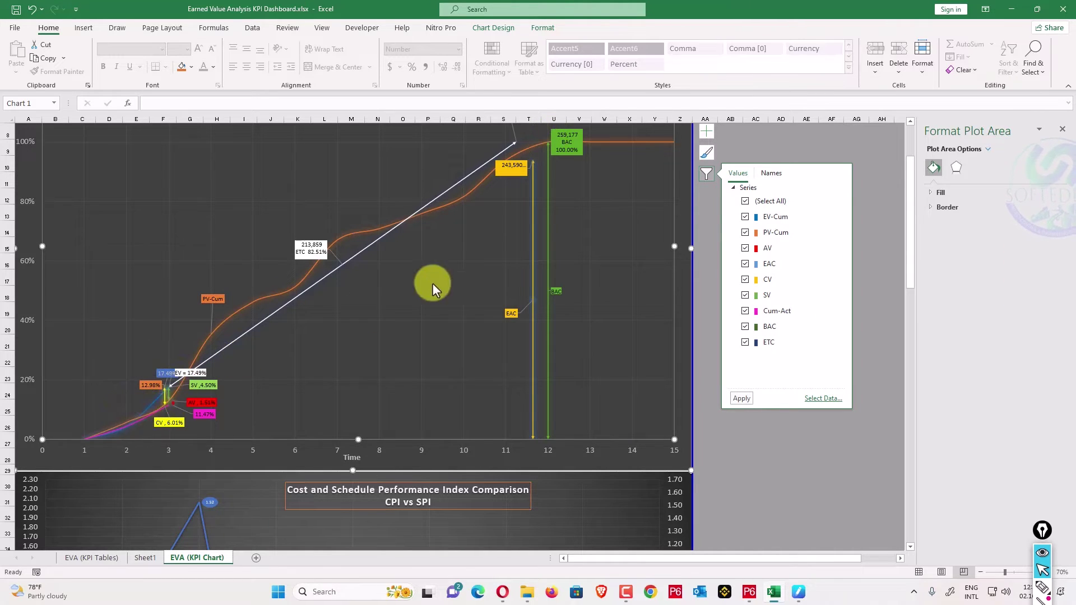
Enlarge the EAC value label near the upper end of the EAC line so its full text fits.
scroll(465, 232, up, 4)
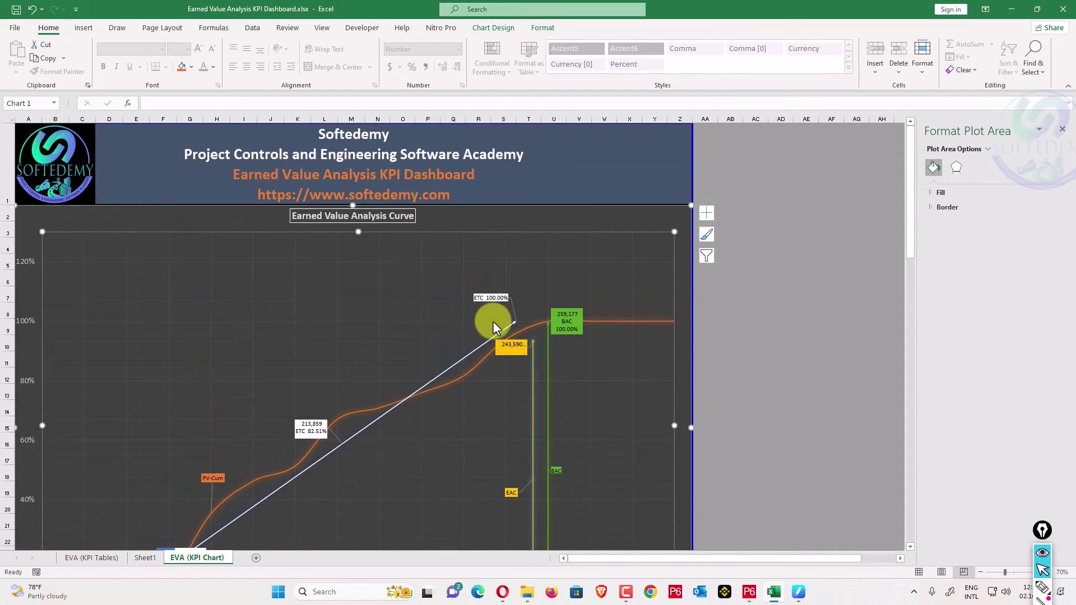
click(500, 349)
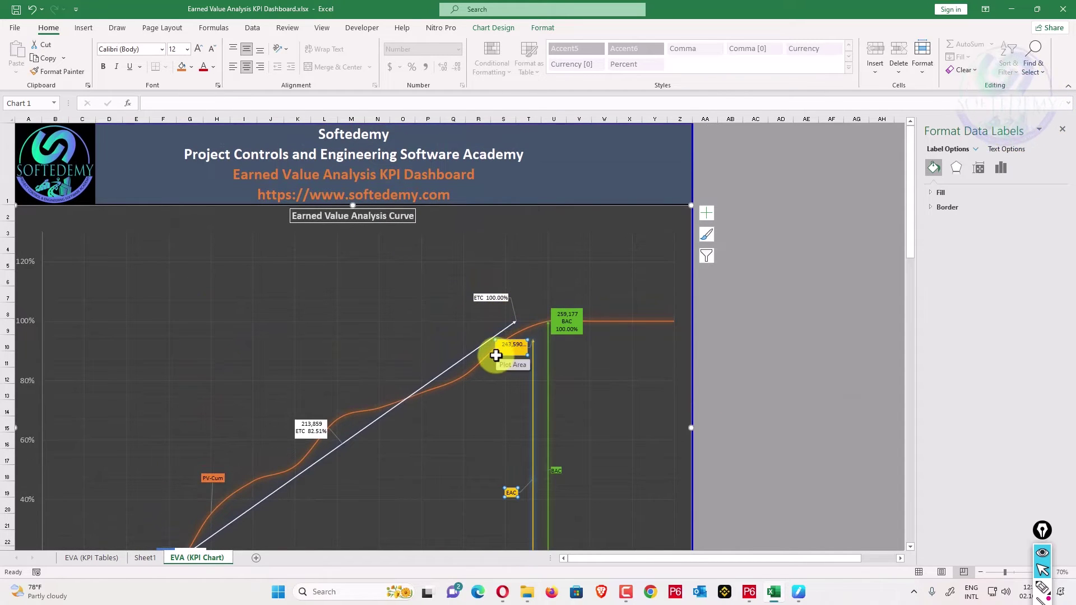
click(497, 353)
drag(494, 355, 521, 361)
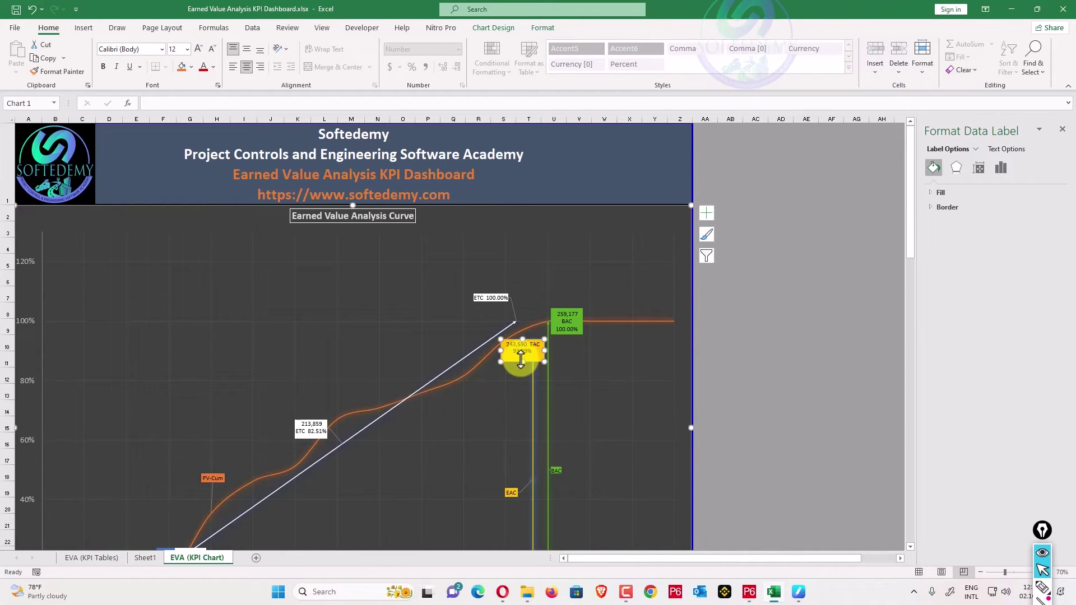
click(519, 368)
click(520, 352)
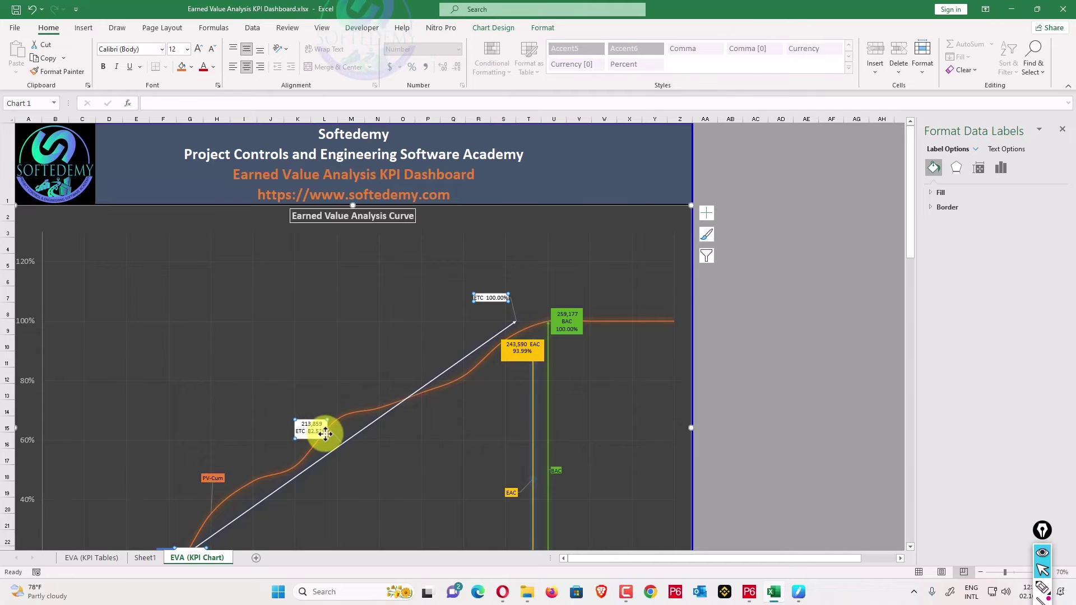
Switch to Primavera P6, open the Activities view and widen the activity table, showing its columns through Budgeted Total Cost.
click(749, 592)
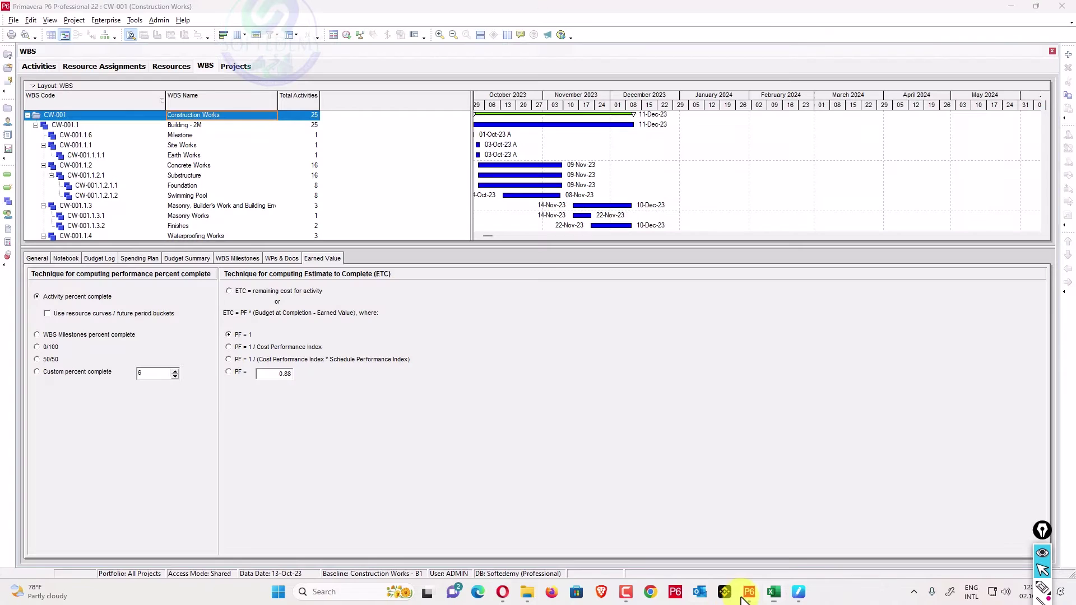
click(45, 67)
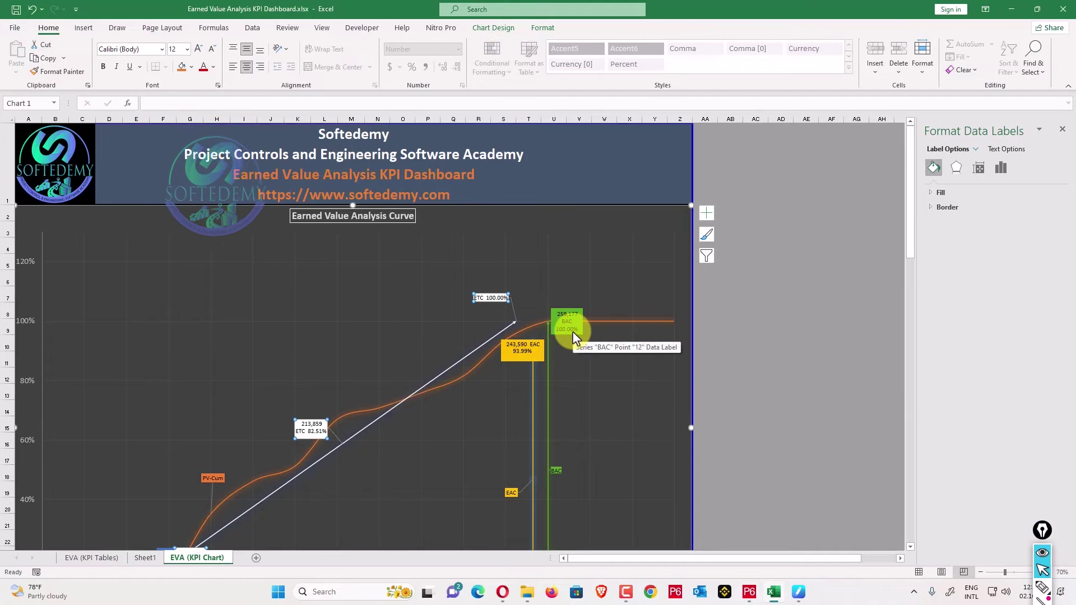
scroll(486, 339, down, 3)
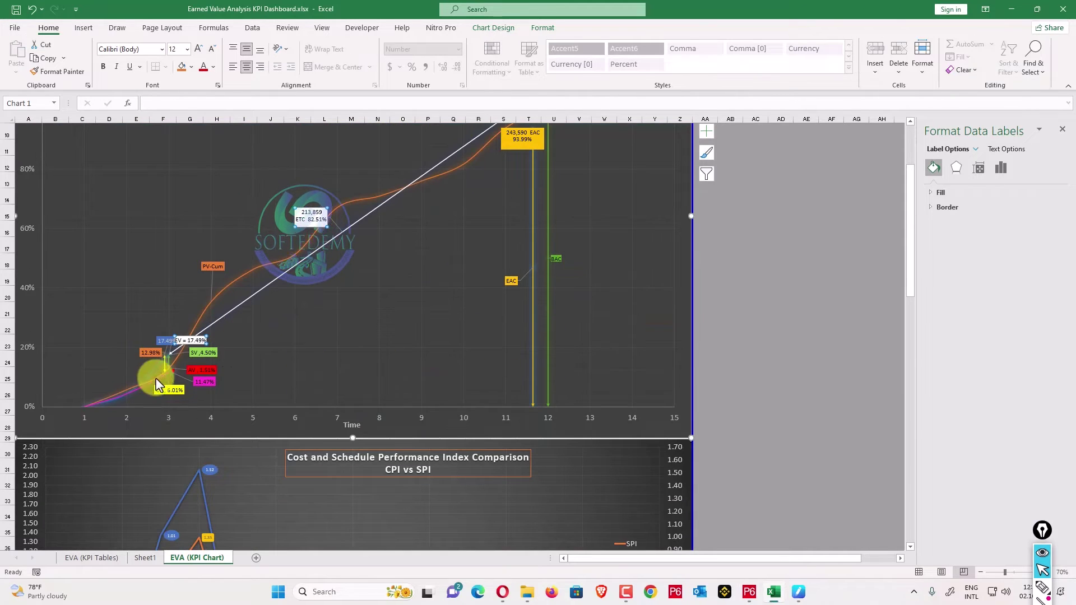
key(alt+Tab)
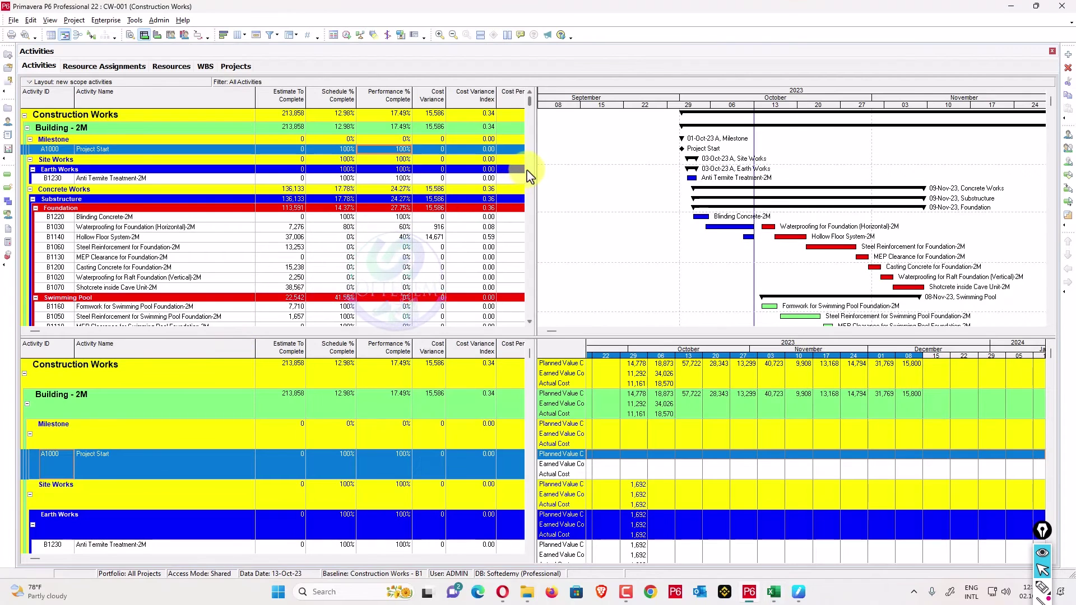
drag(534, 174, 996, 175)
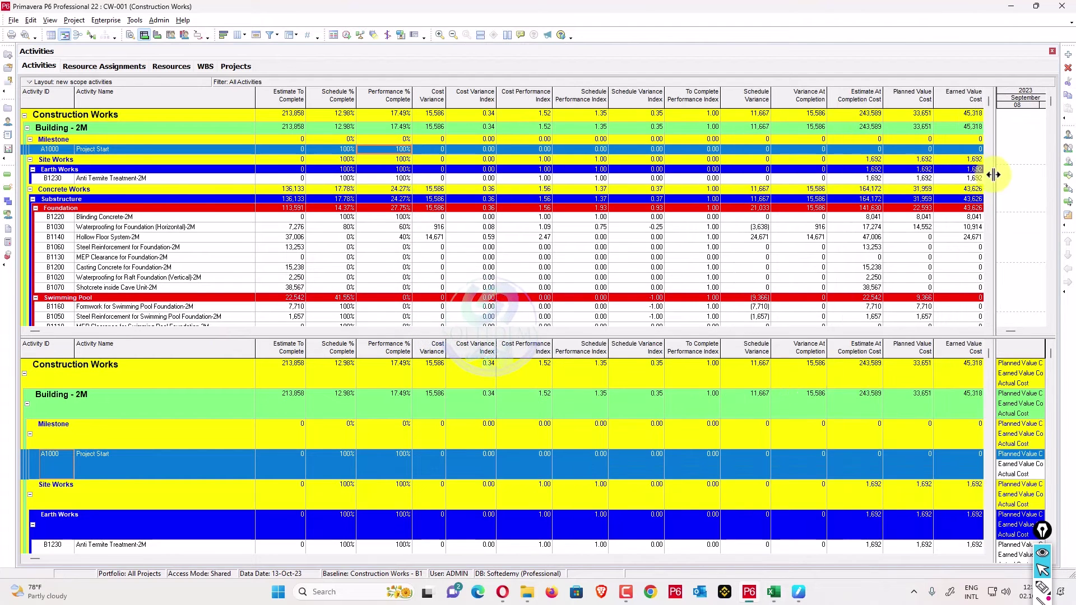
drag(37, 332, 787, 332)
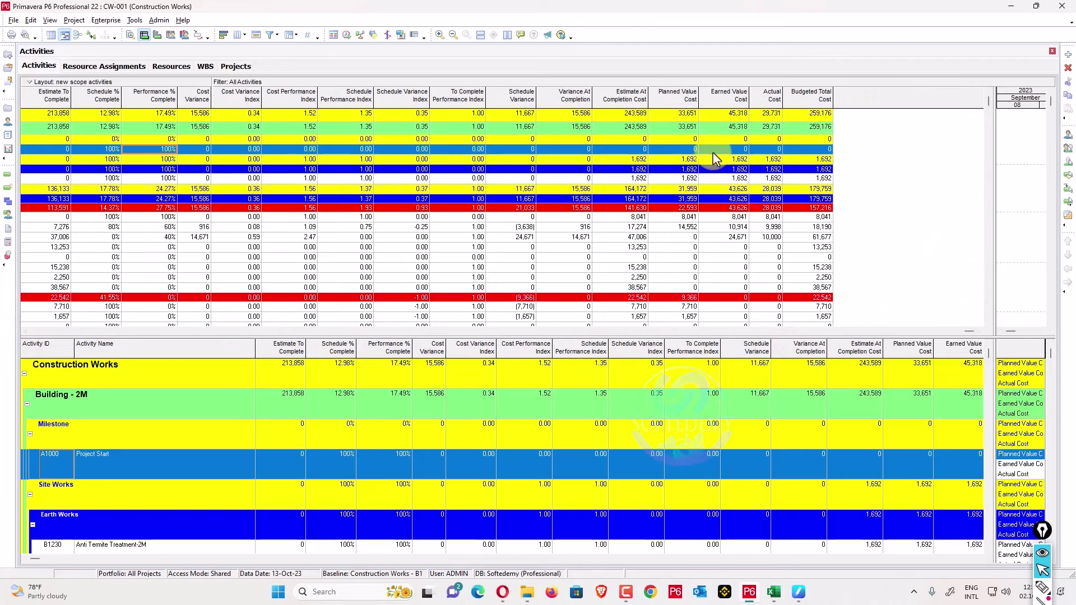
Compare the Excel chart's earned value labels with the project totals in the Primavera P6 cost columns.
key(alt+Tab)
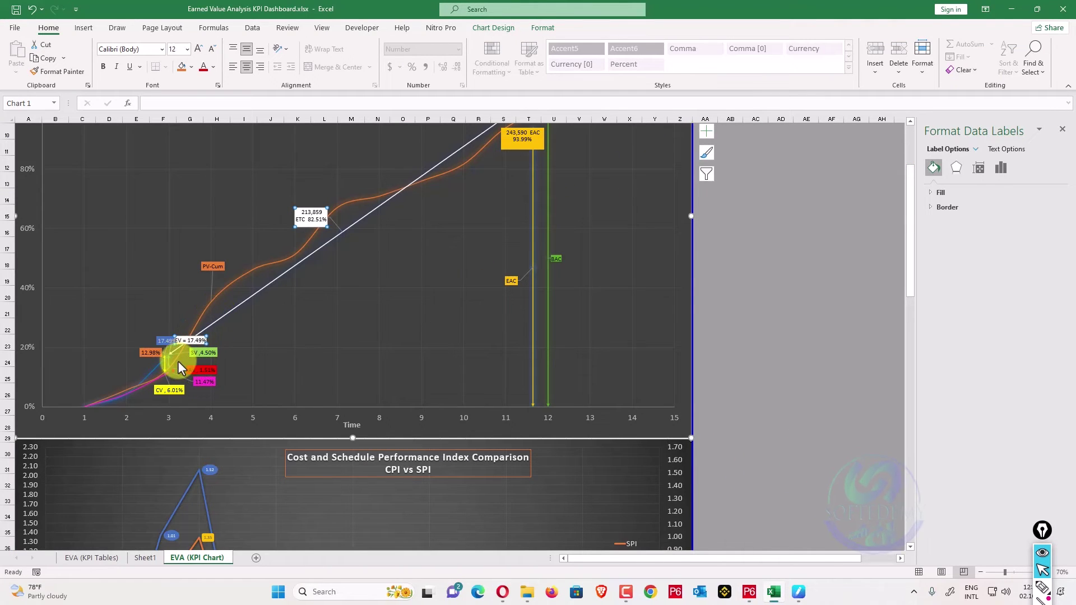
key(alt+Tab)
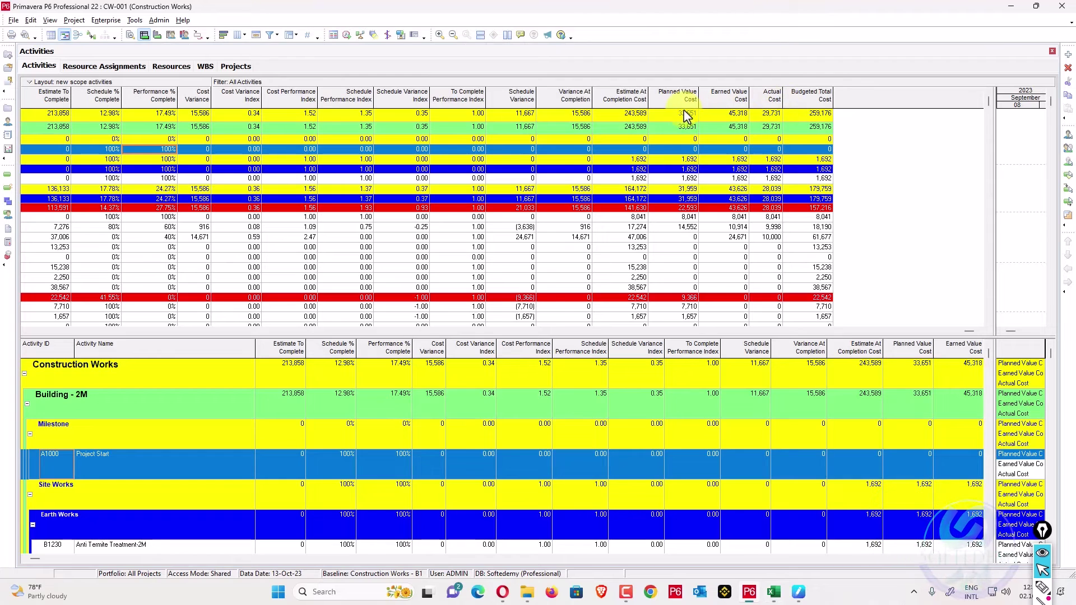
key(alt+Tab)
scroll(476, 224, up, 1)
scroll(490, 215, up, 2)
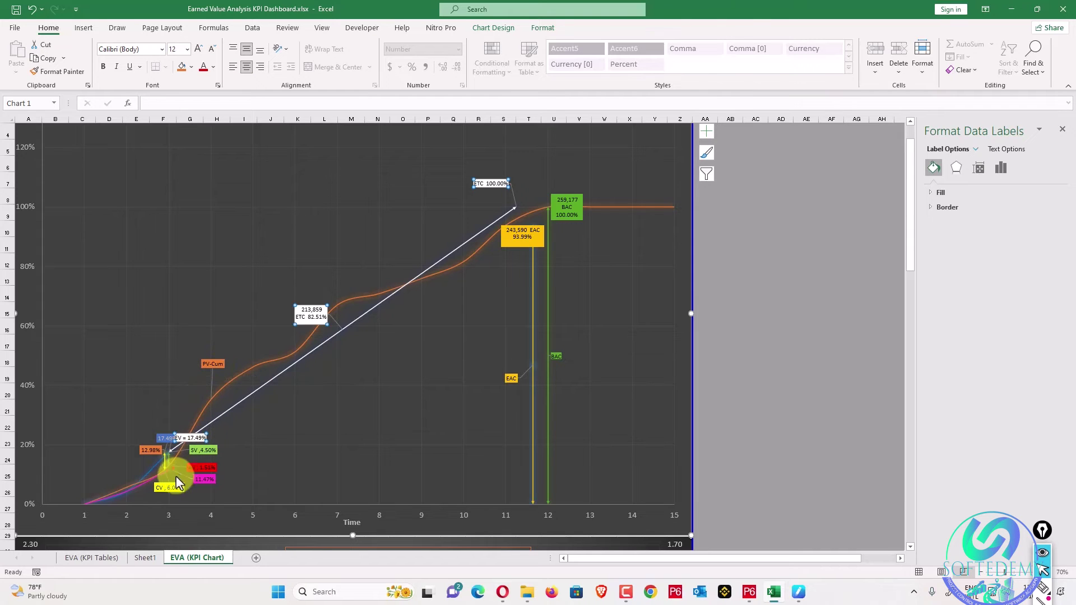
click(105, 560)
click(202, 558)
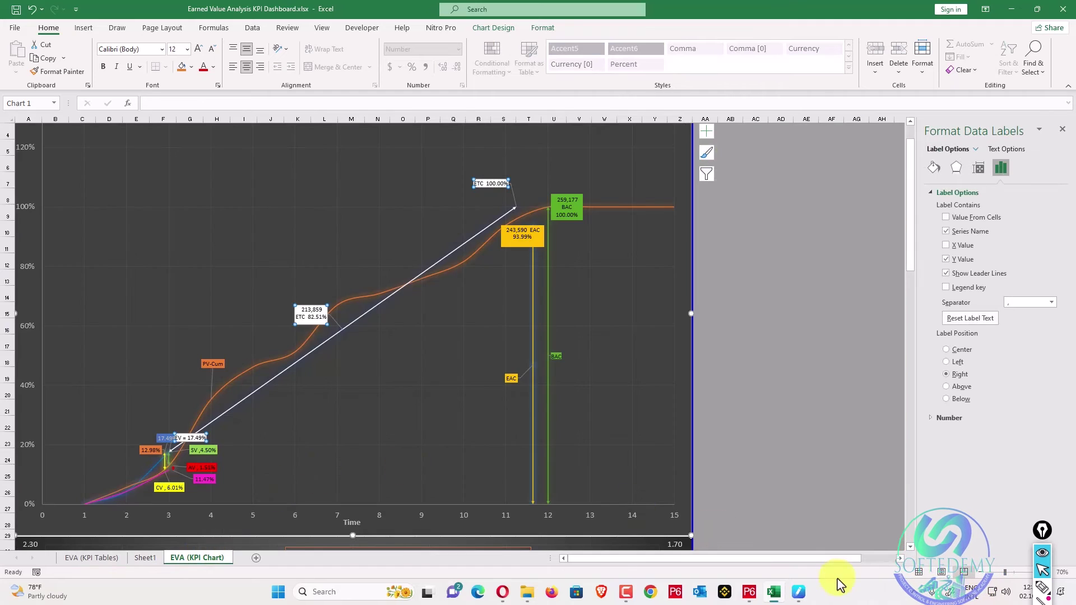
click(773, 593)
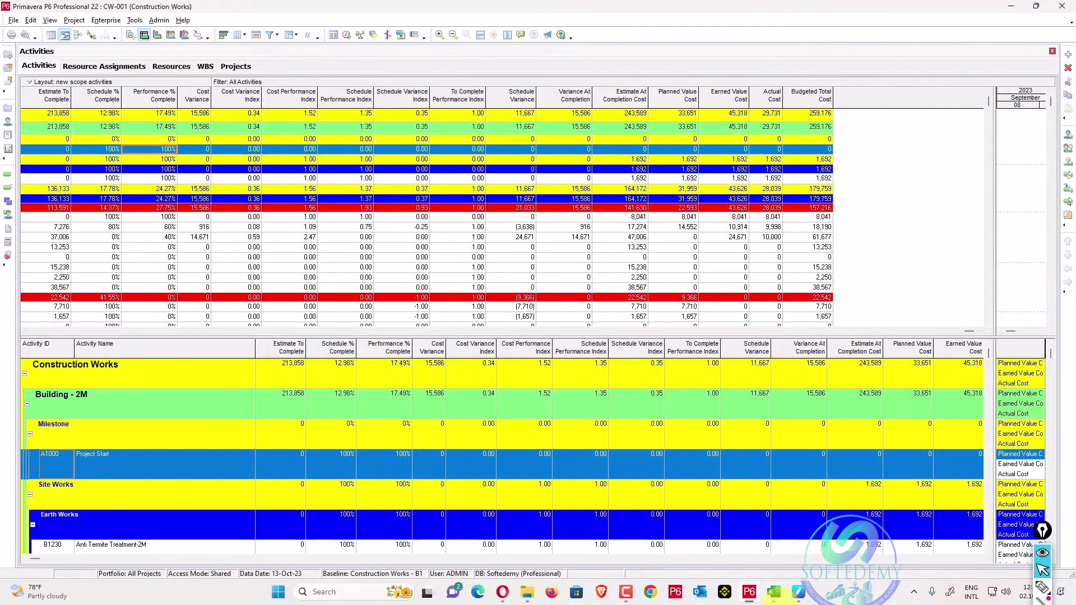
click(774, 593)
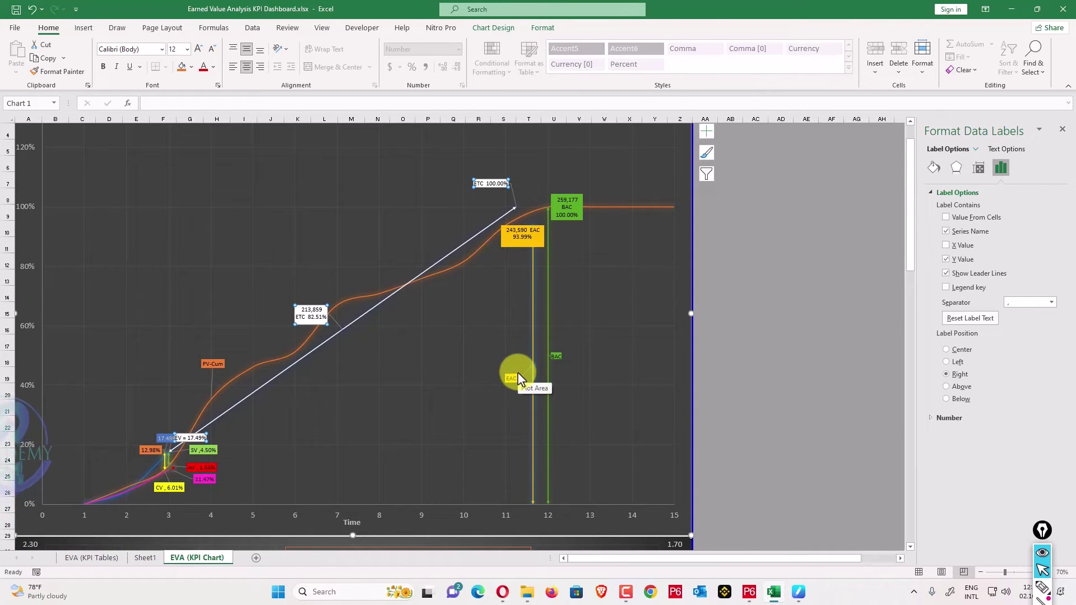
Review the complete Earned Value Analysis Curve with its labels and the Cost and Schedule Performance Index Comparison chart beneath it.
scroll(260, 353, down, 1)
scroll(236, 370, up, 2)
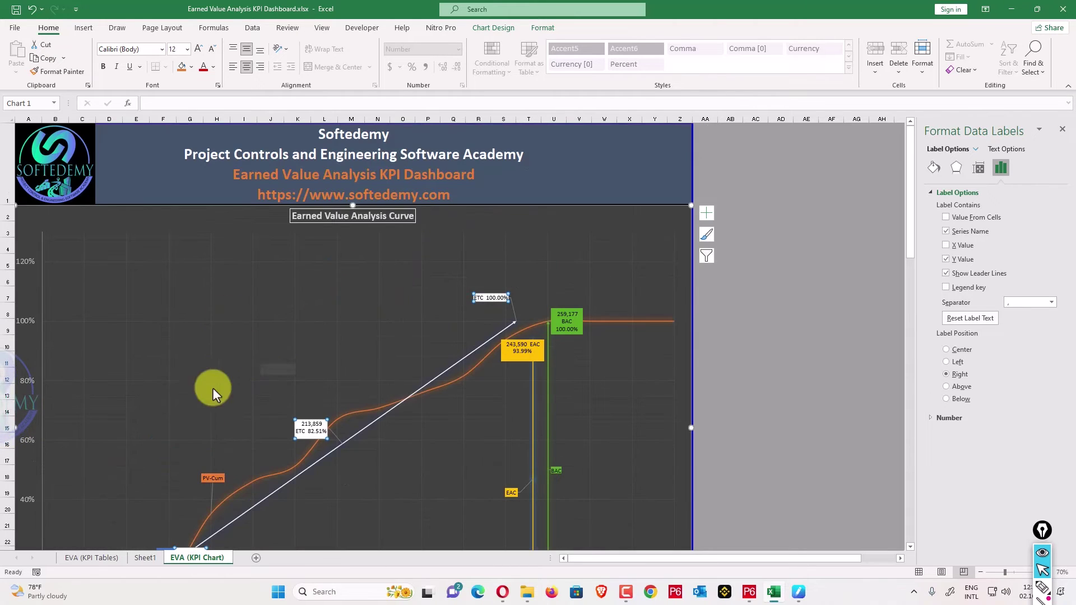
scroll(321, 335, down, 2)
scroll(321, 335, up, 2)
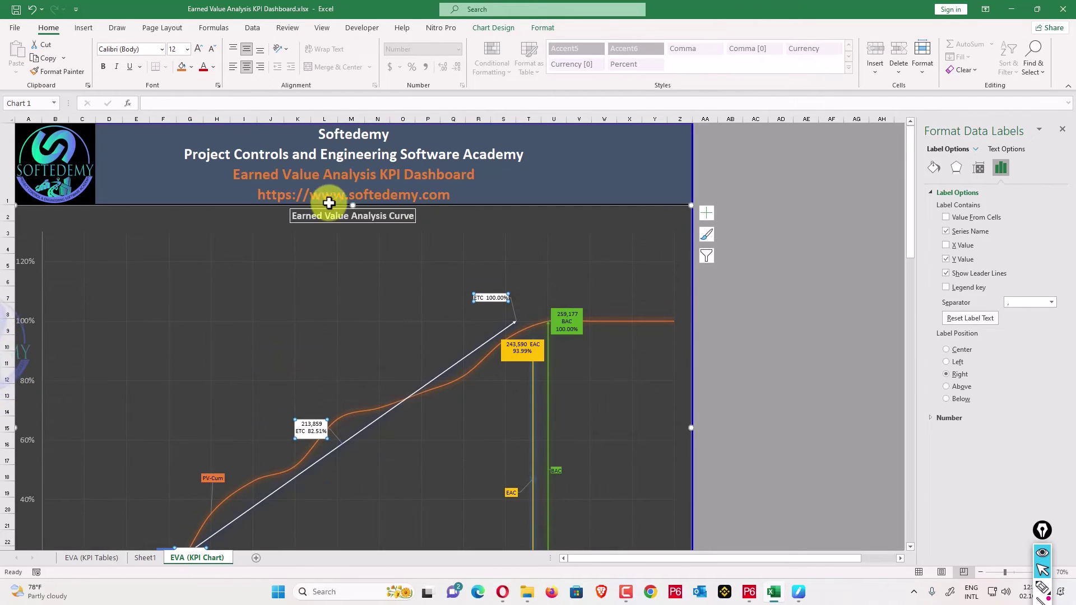
scroll(338, 234, down, 2)
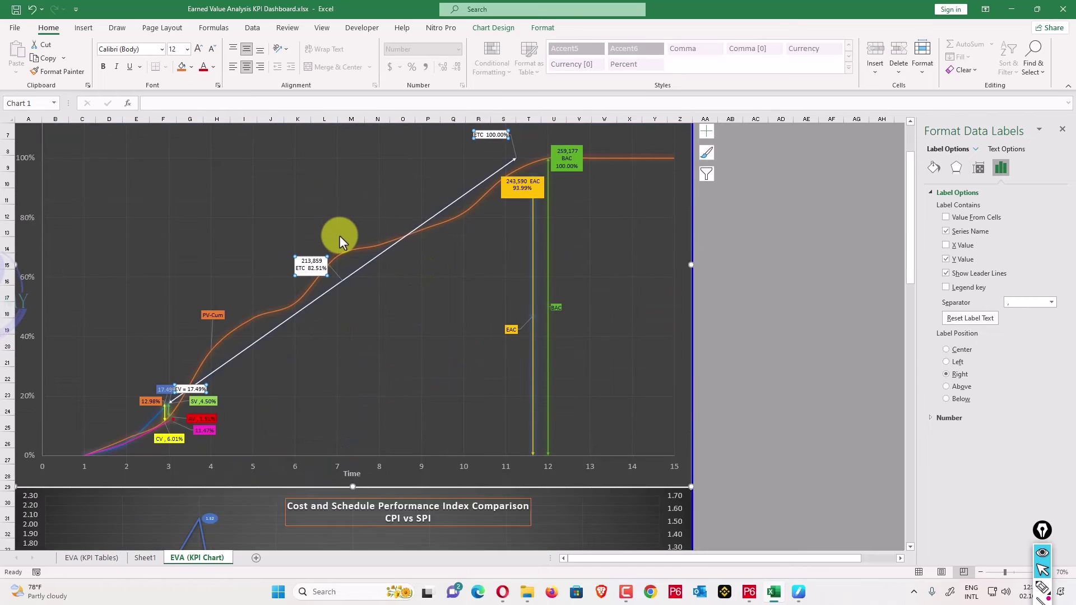
scroll(187, 389, up, 2)
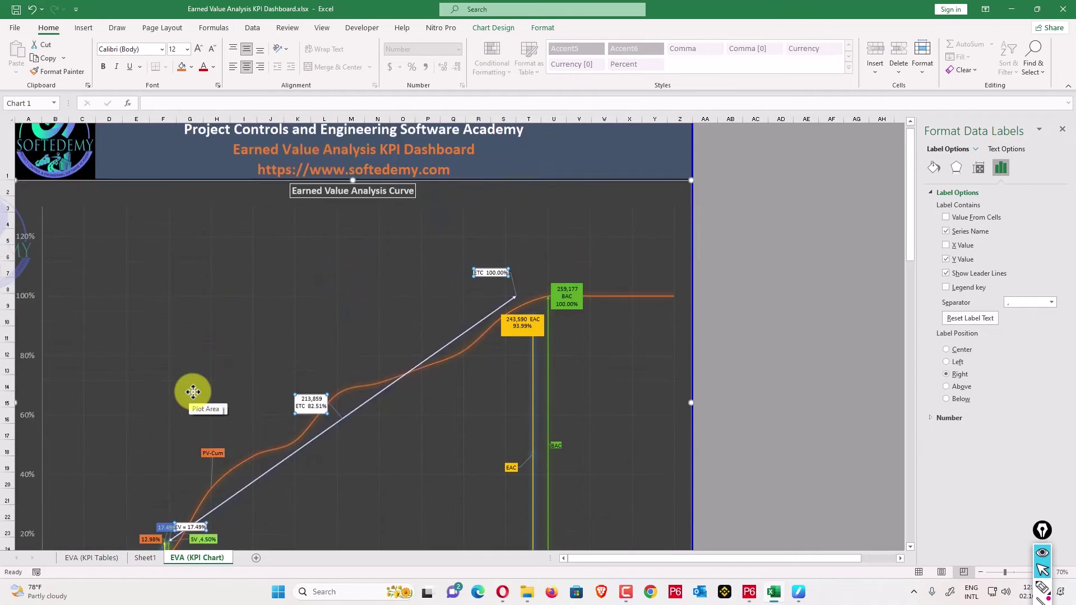
scroll(185, 395, down, 2)
scroll(227, 365, down, 2)
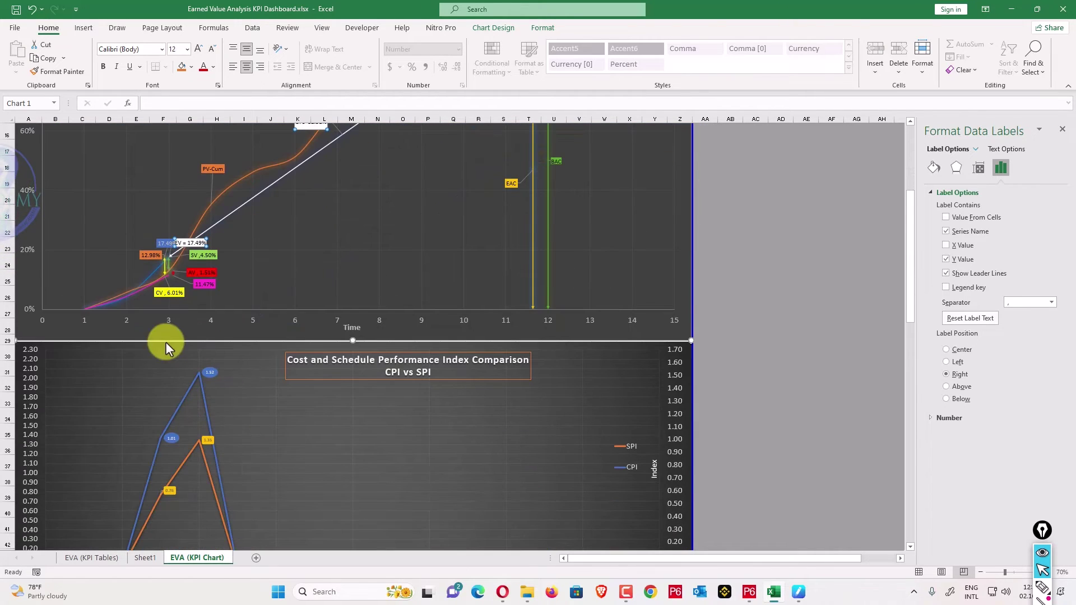
scroll(229, 307, up, 3)
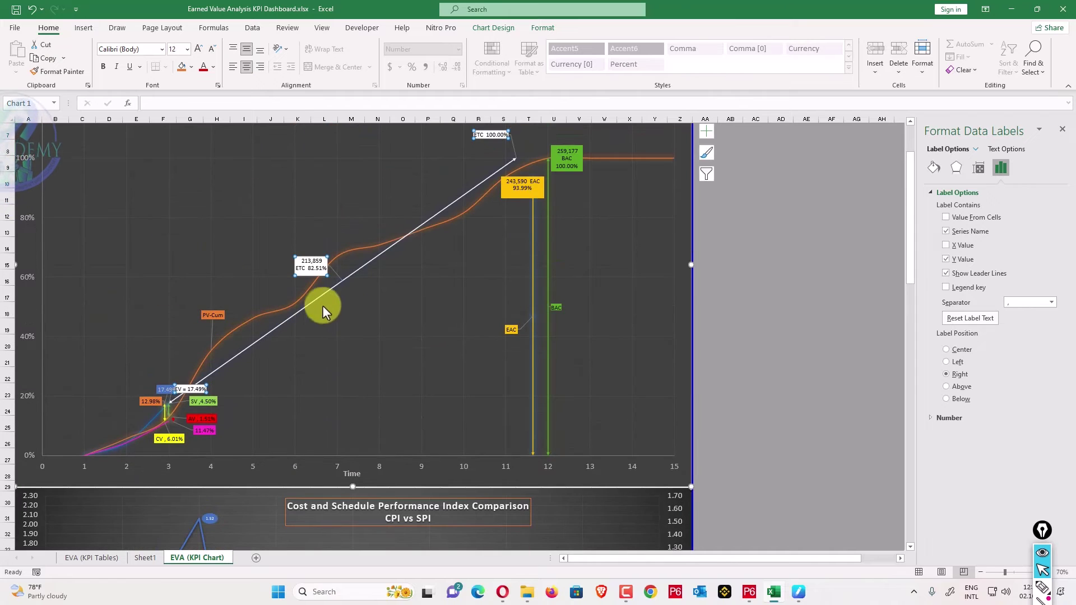
scroll(505, 172, up, 1)
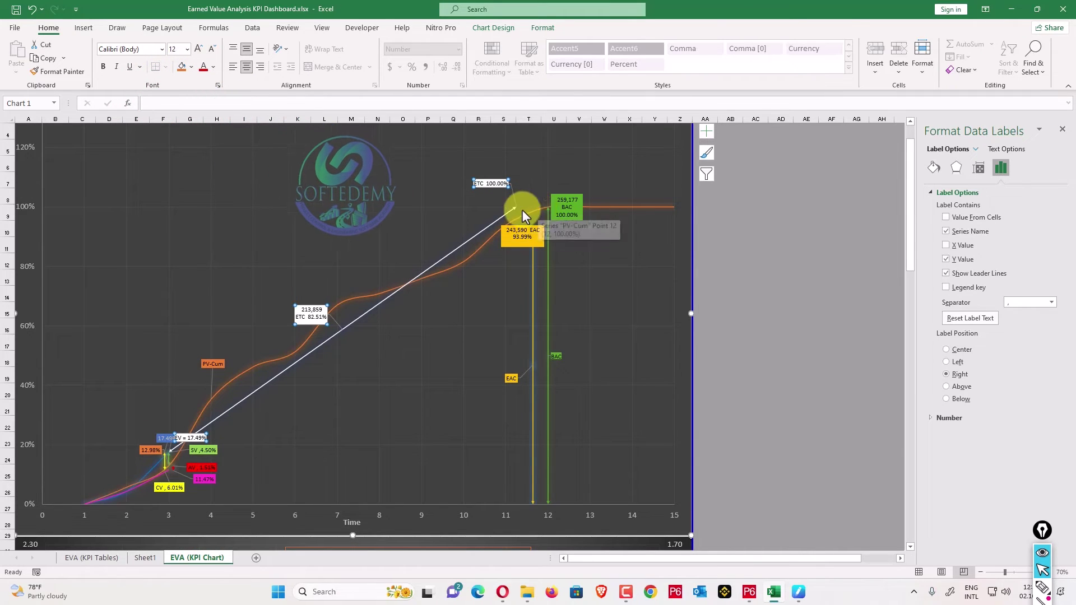
scroll(197, 394, down, 3)
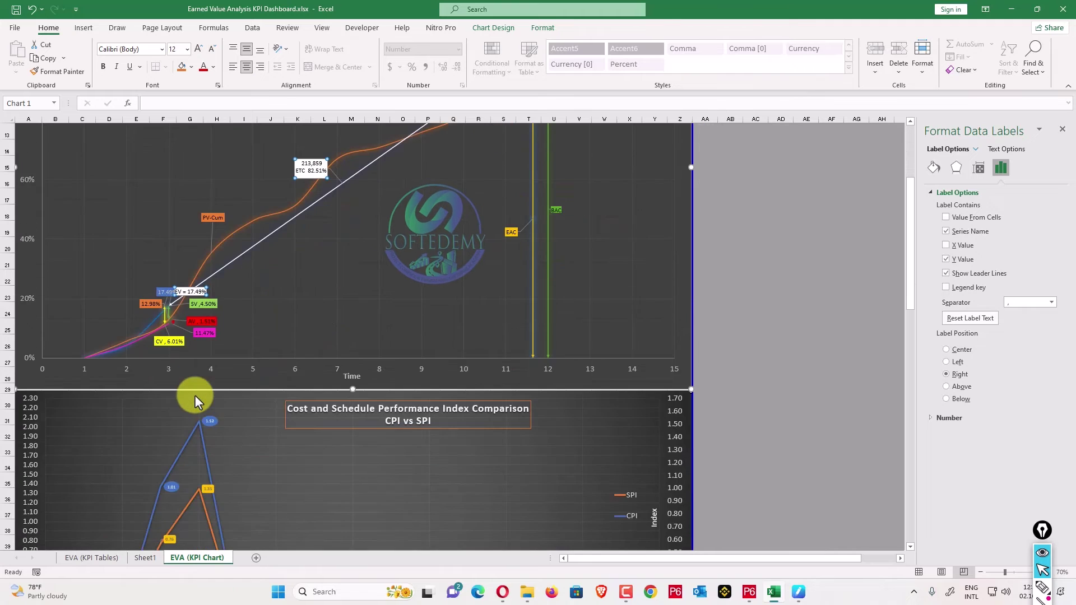
scroll(194, 395, down, 2)
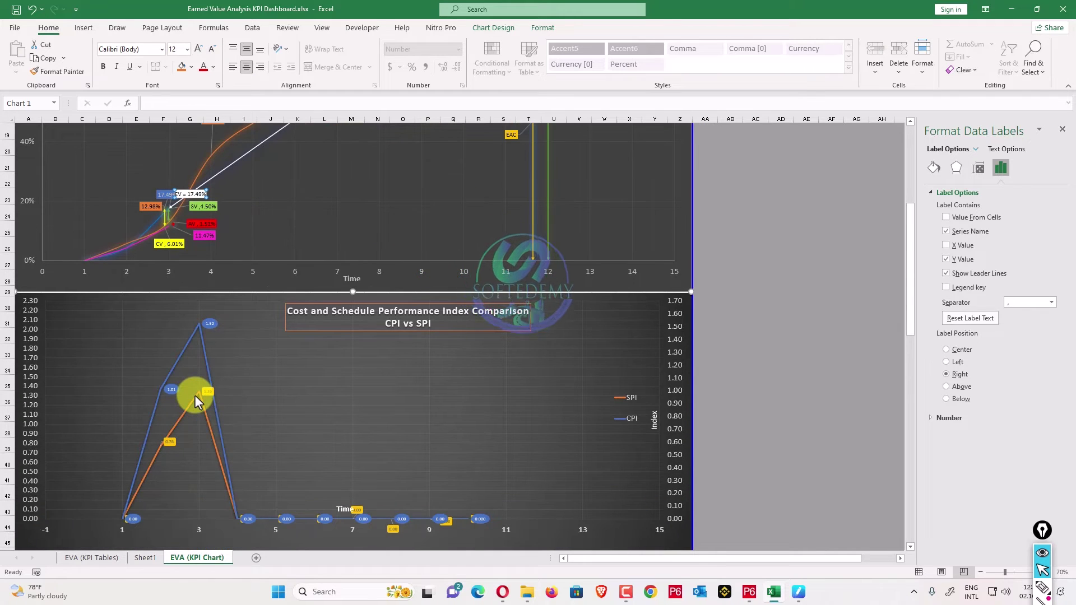
Set the major unit of the horizontal time axis in the CPI vs SPI comparison chart to 1.
scroll(193, 396, up, 1)
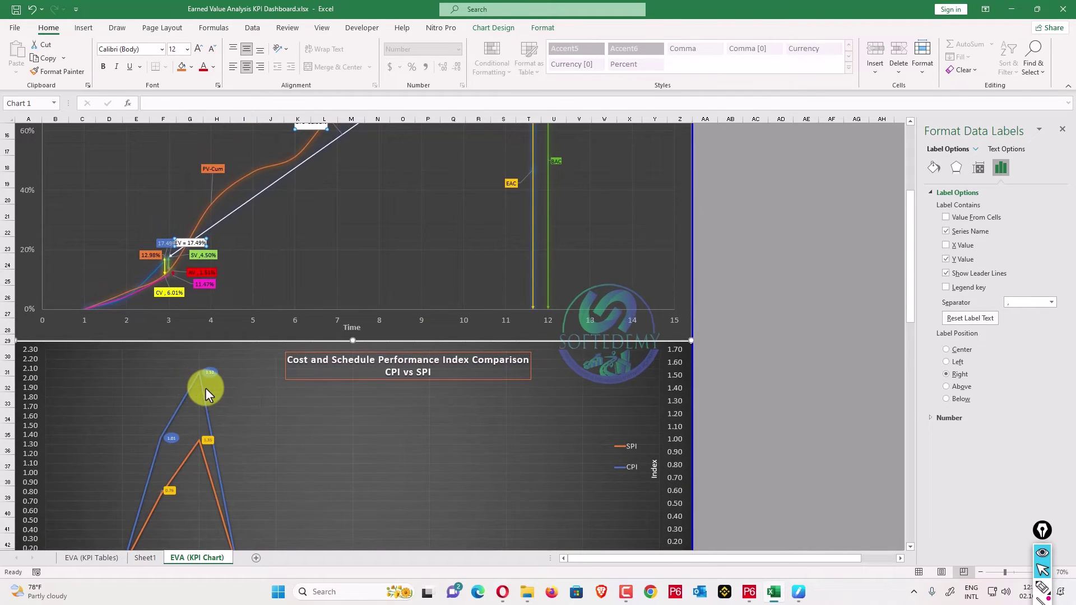
scroll(205, 388, down, 1)
scroll(205, 388, up, 2)
scroll(205, 388, down, 2)
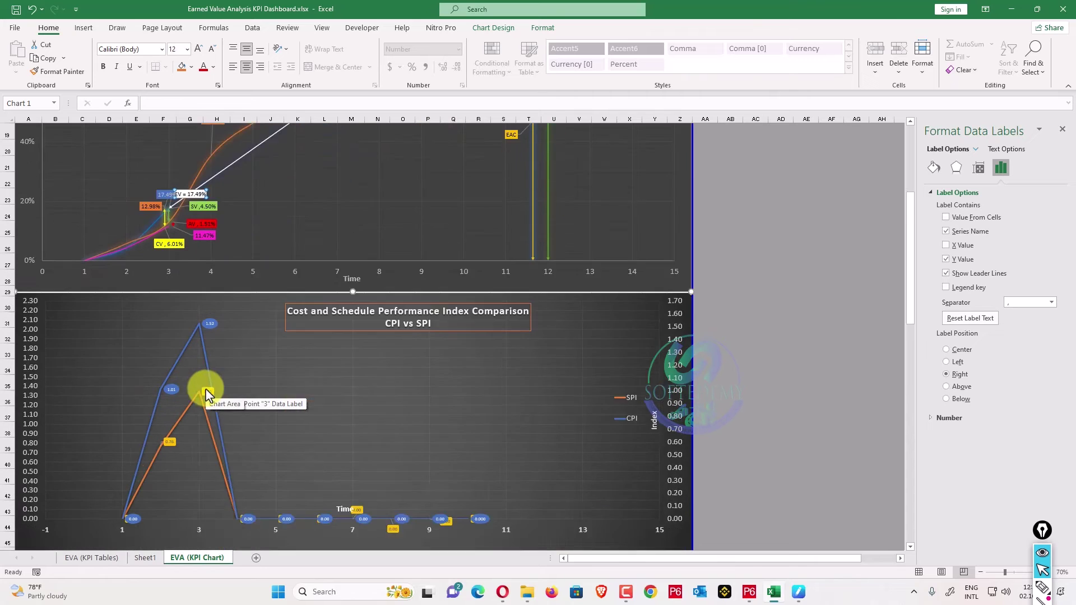
scroll(206, 393, down, 2)
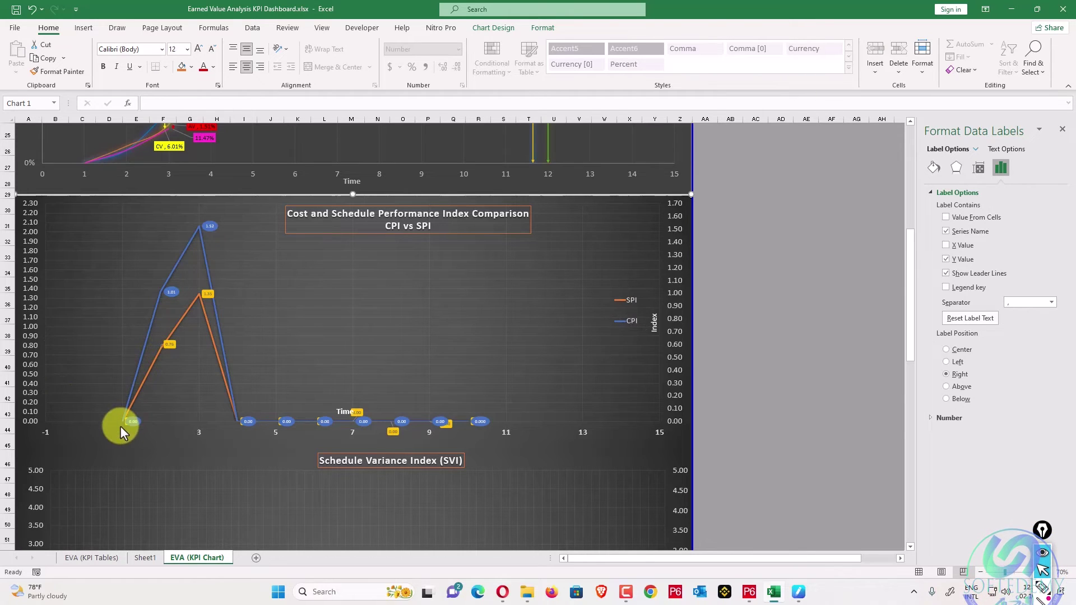
click(199, 432)
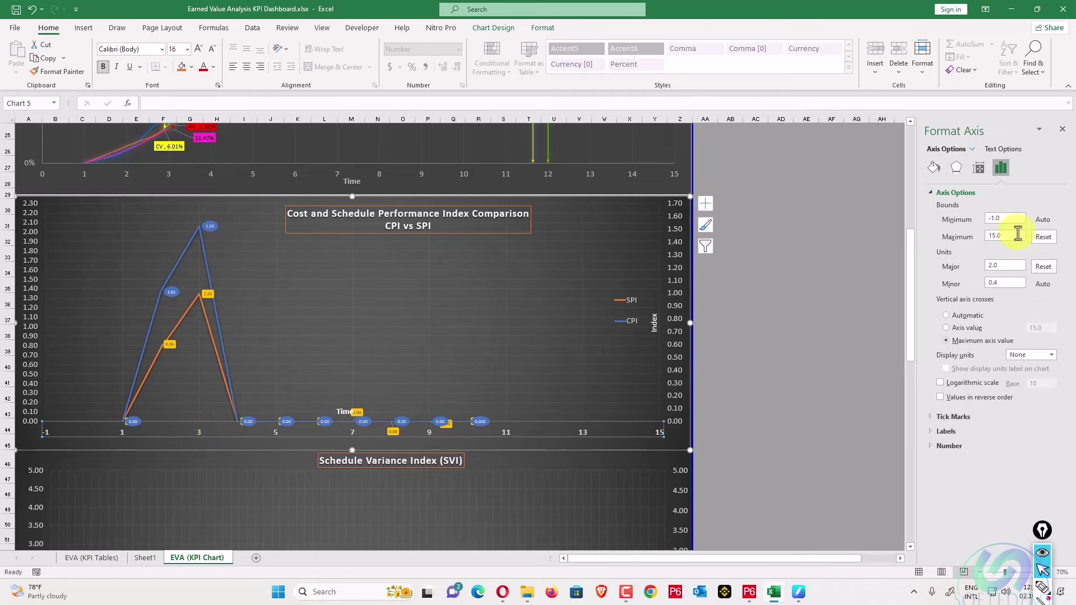
double_click(1006, 265)
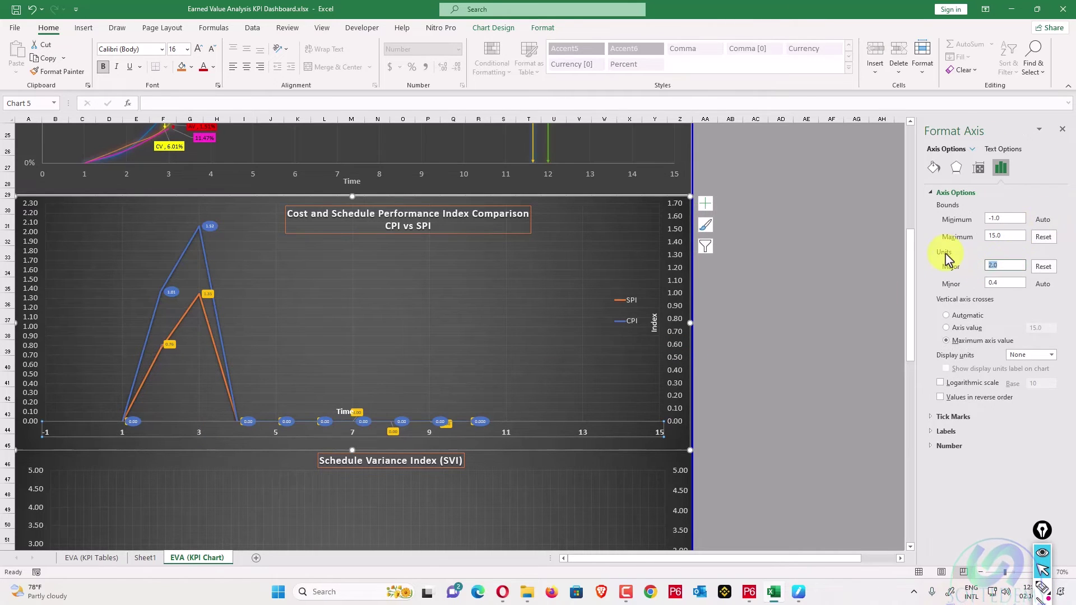
text(1)
key(Return)
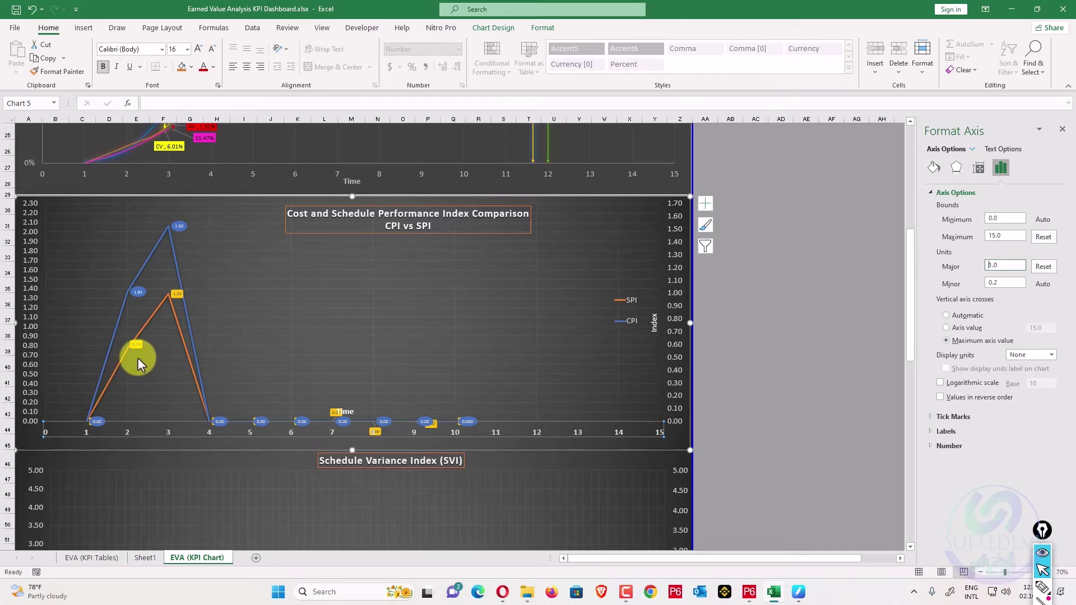
Set the major unit of the Schedule Variance Index (SVI) chart's horizontal time axis to 1.
scroll(128, 354, up, 3)
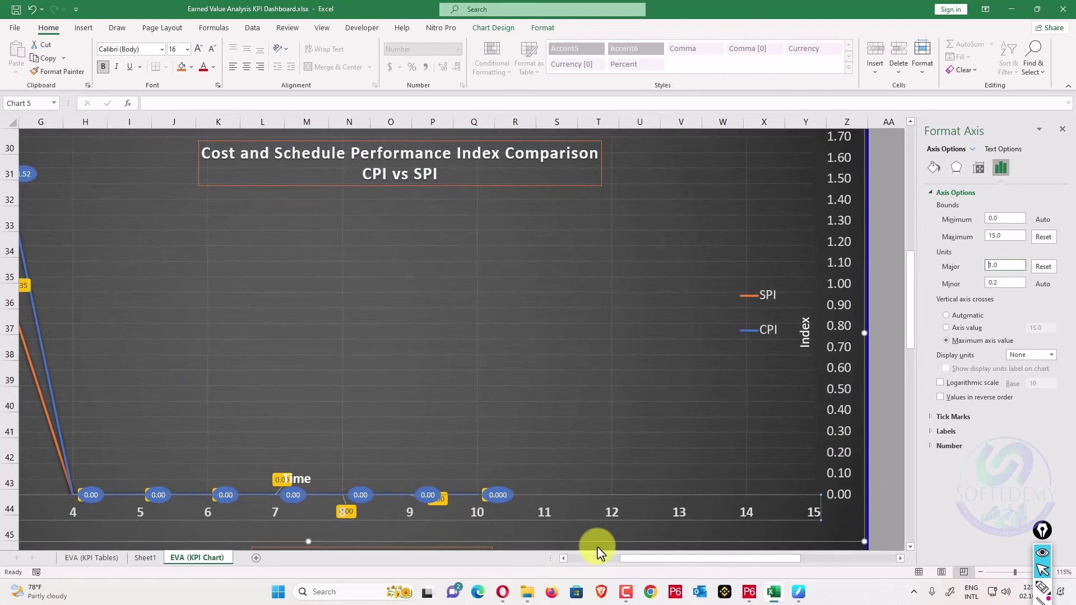
drag(630, 560, 548, 561)
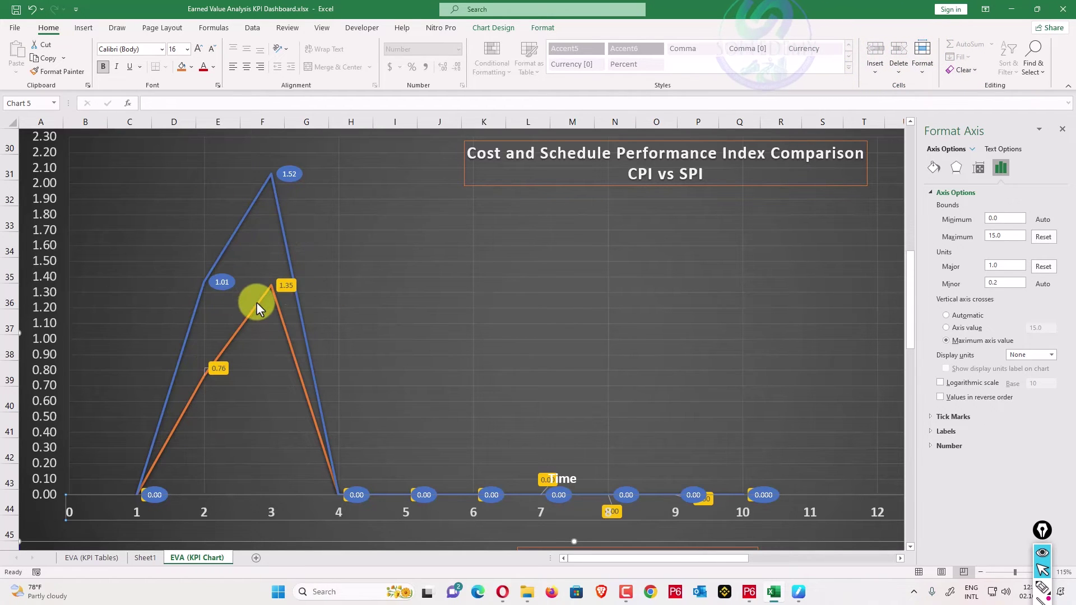
scroll(257, 301, down, 1)
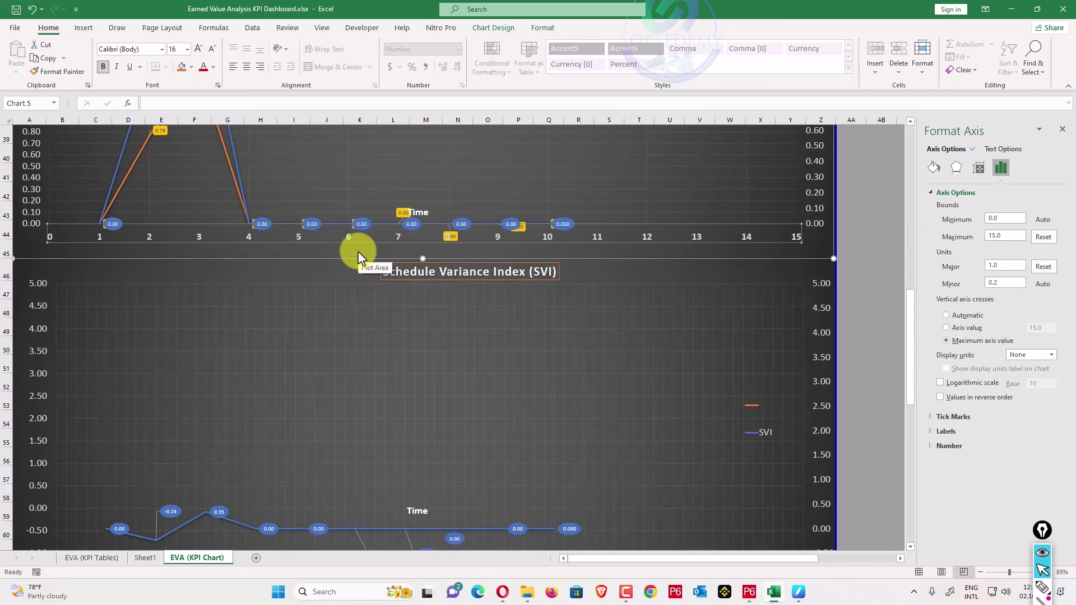
scroll(358, 251, down, 1)
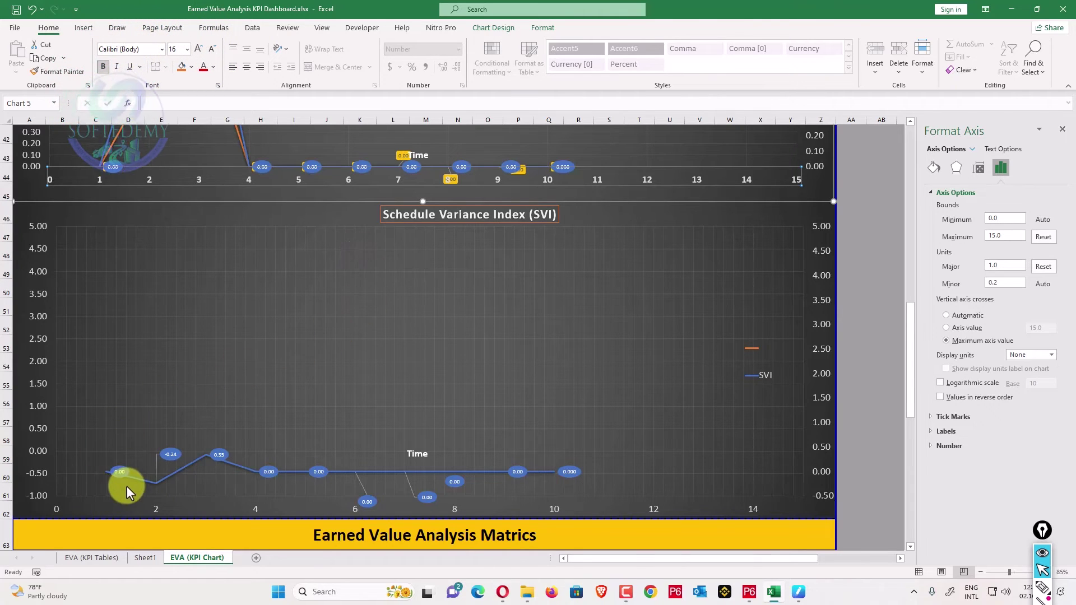
click(158, 509)
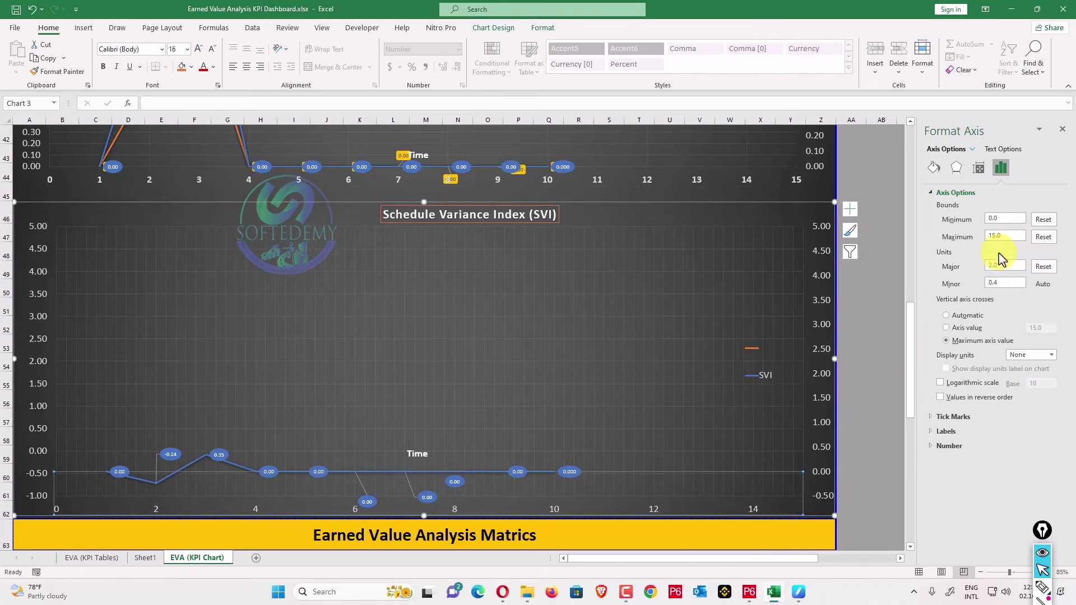
drag(1017, 267, 969, 266)
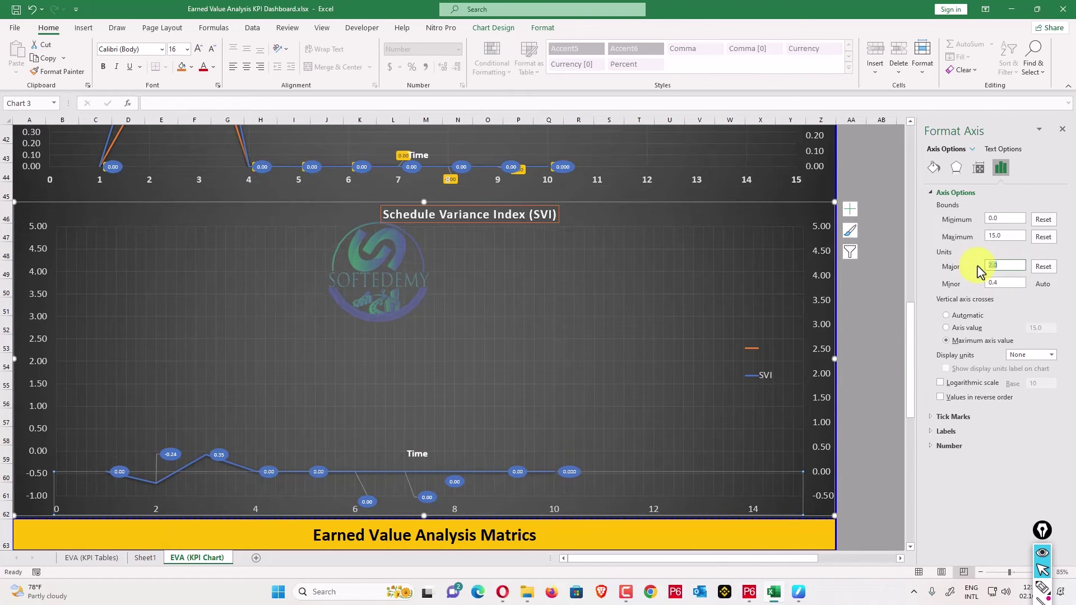
text(1)
key(Return)
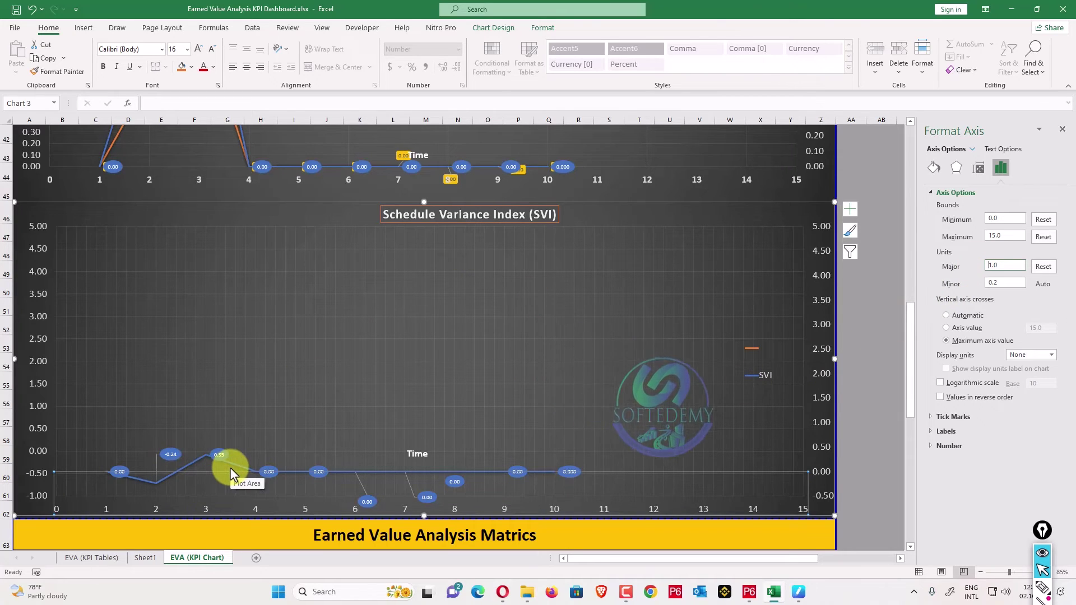
Compare the SVI labels for periods 2 and 3 with the matching SPI labels in the performance index comparison chart.
scroll(163, 463, up, 2)
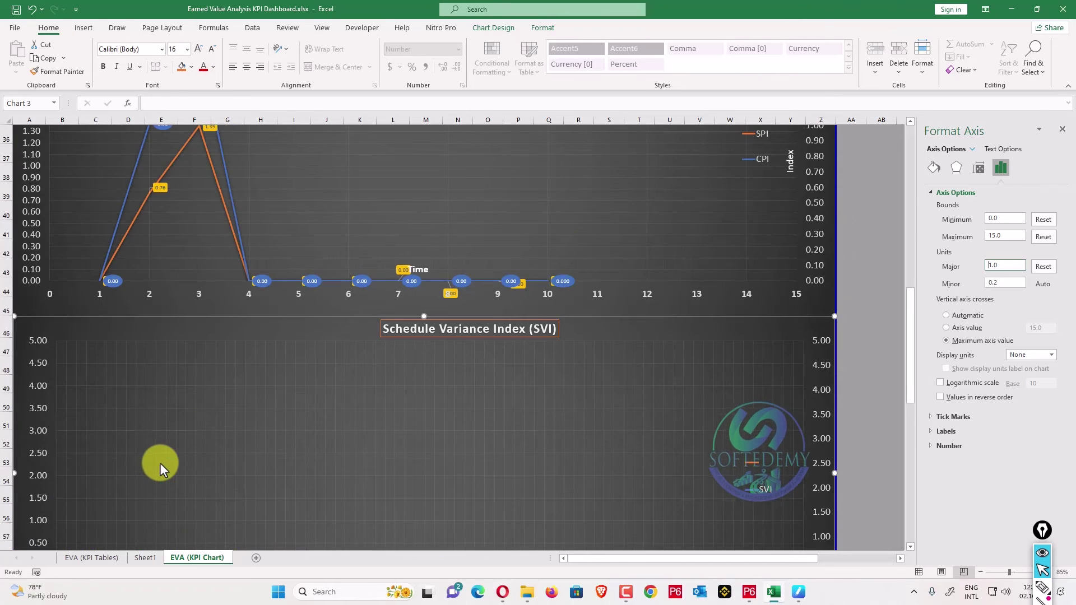
scroll(160, 463, up, 1)
scroll(159, 463, down, 2)
scroll(152, 434, up, 3)
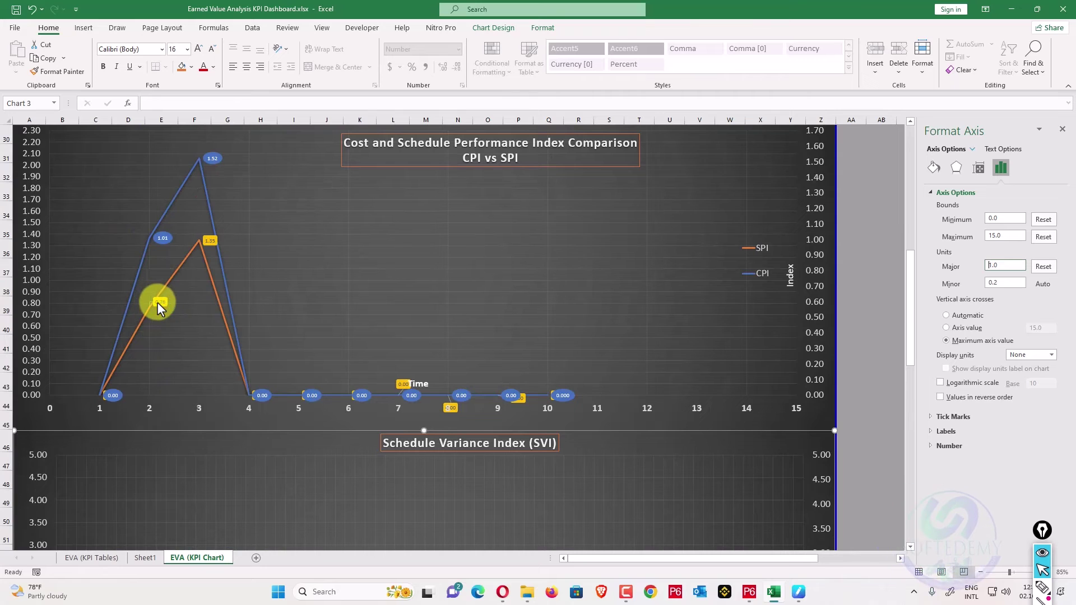
scroll(159, 302, down, 5)
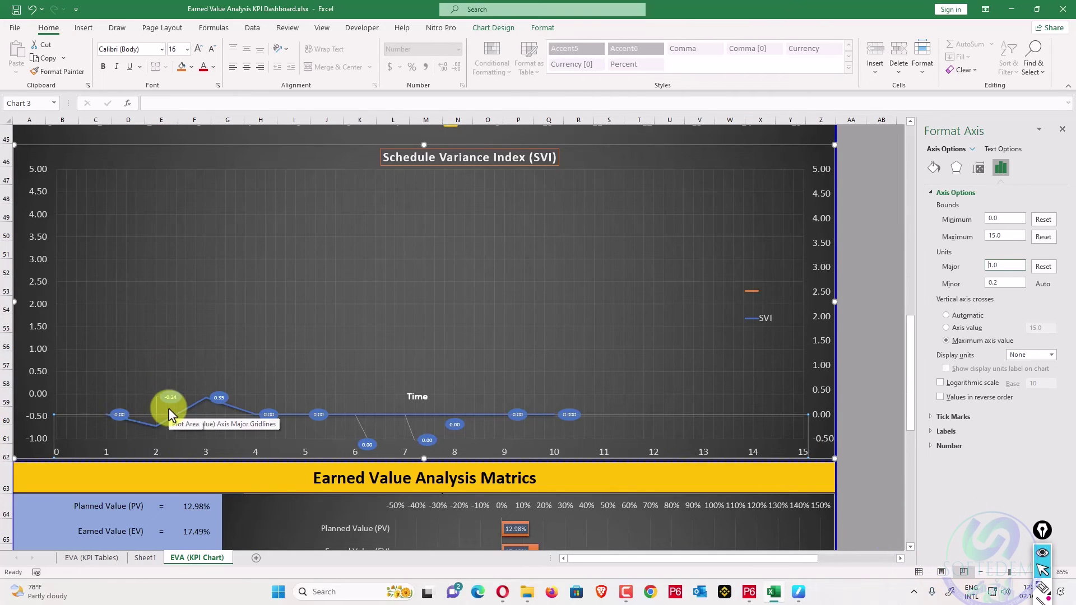
scroll(221, 387, up, 7)
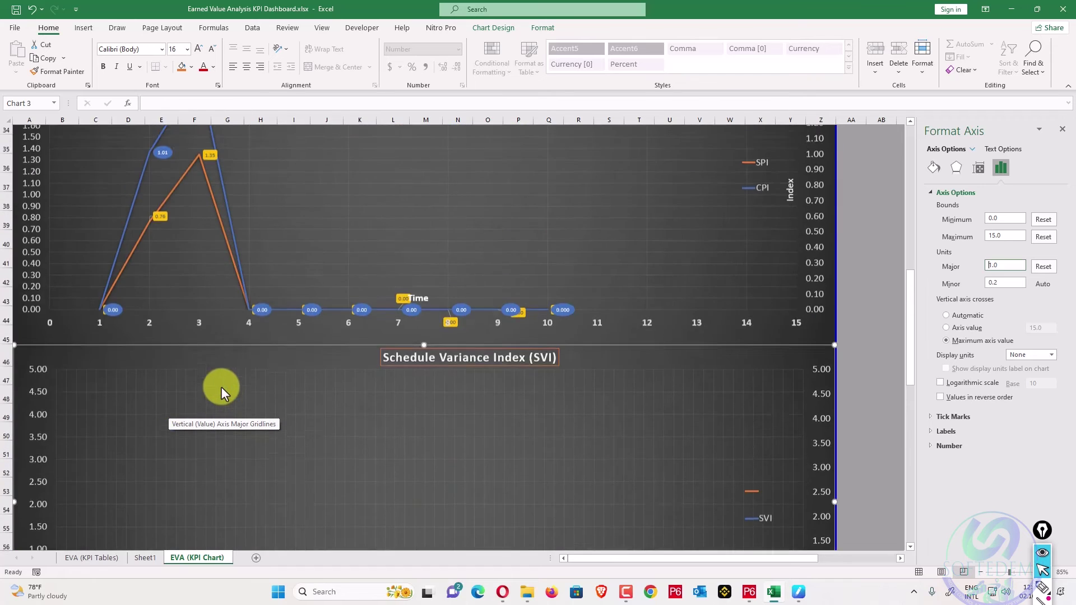
scroll(197, 345, down, 8)
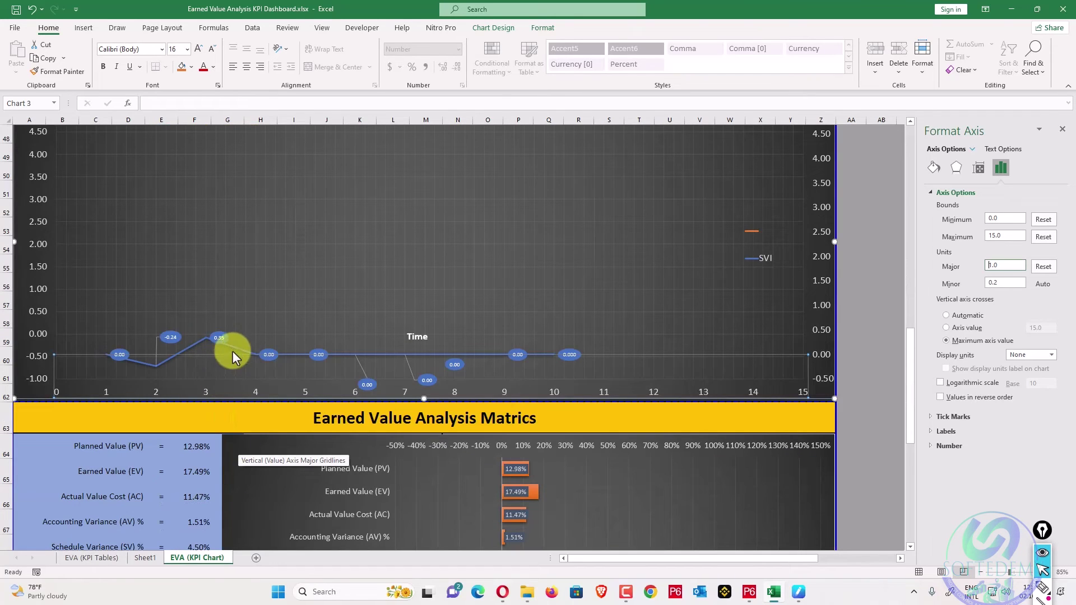
scroll(230, 341, up, 5)
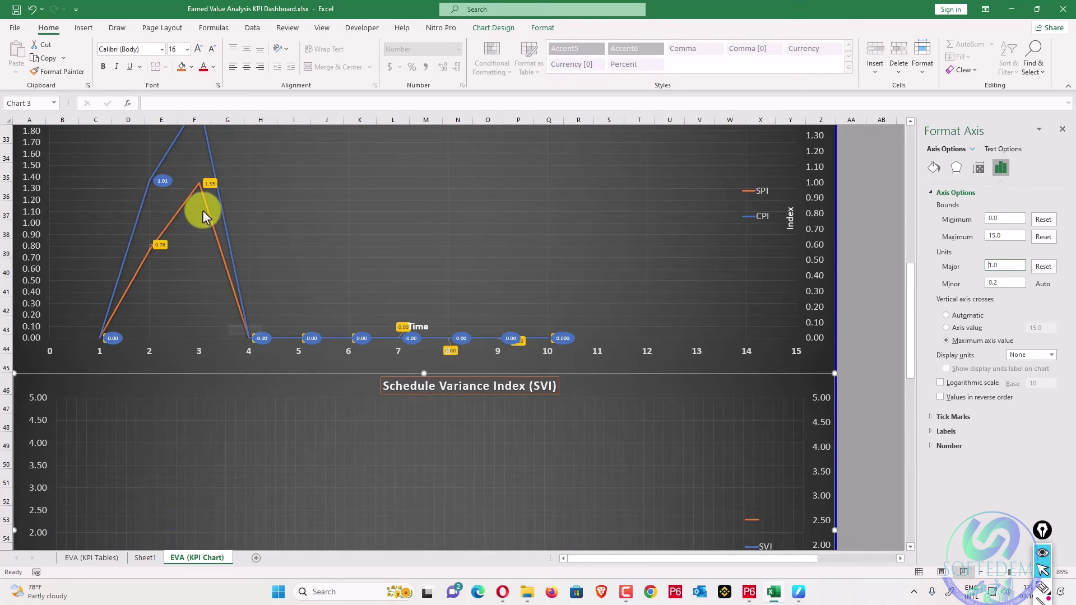
scroll(213, 193, down, 6)
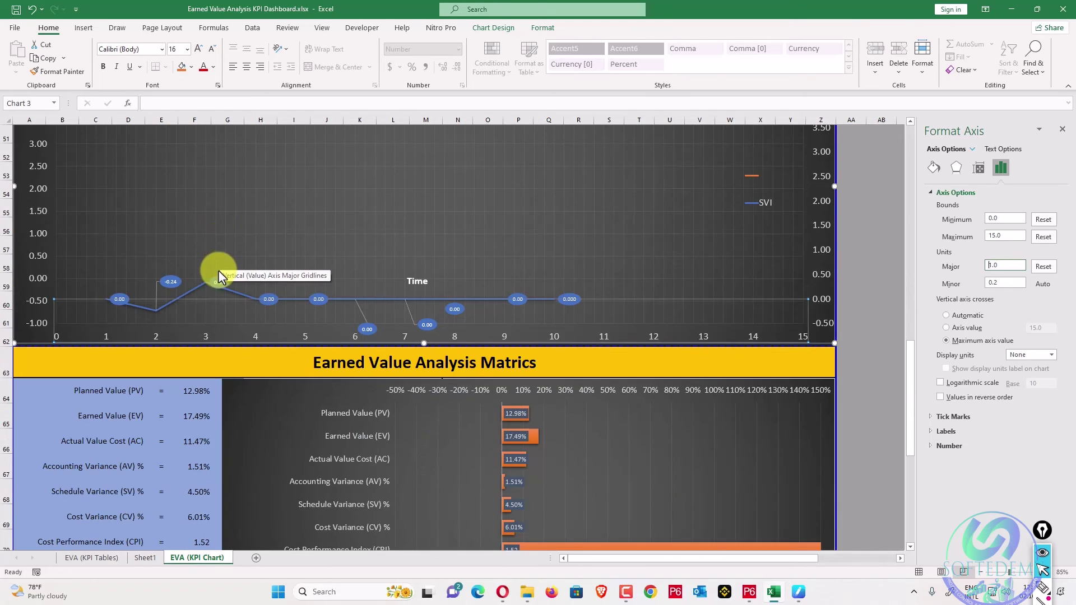
scroll(213, 274, down, 1)
scroll(213, 274, up, 8)
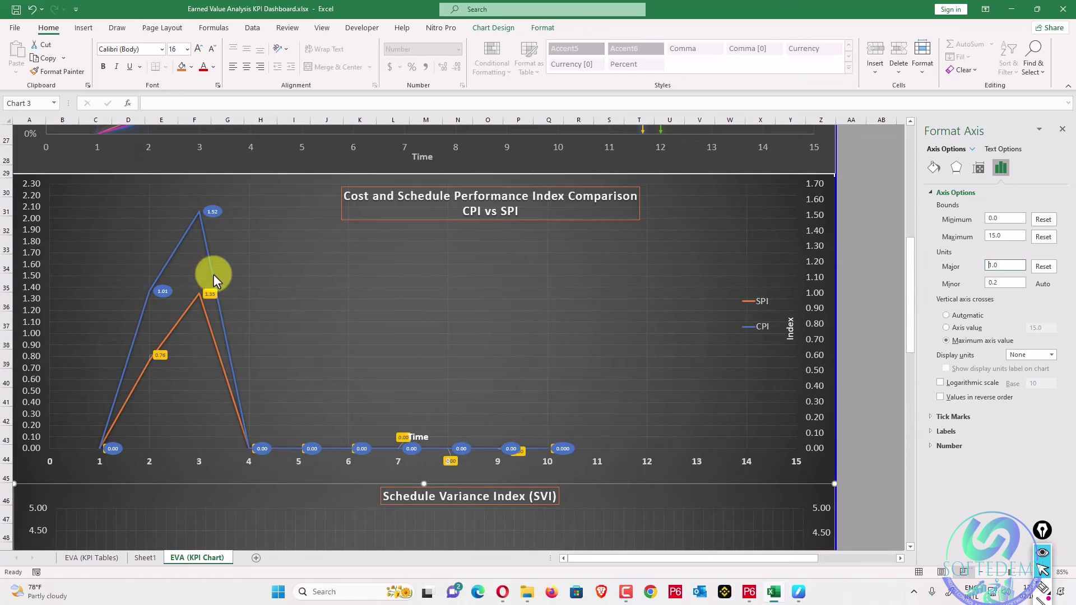
scroll(214, 274, down, 3)
Examine the Earned Value Analysis Matrics list and bar chart, along with the Earned Value Analysis Table beneath them.
scroll(214, 486, down, 6)
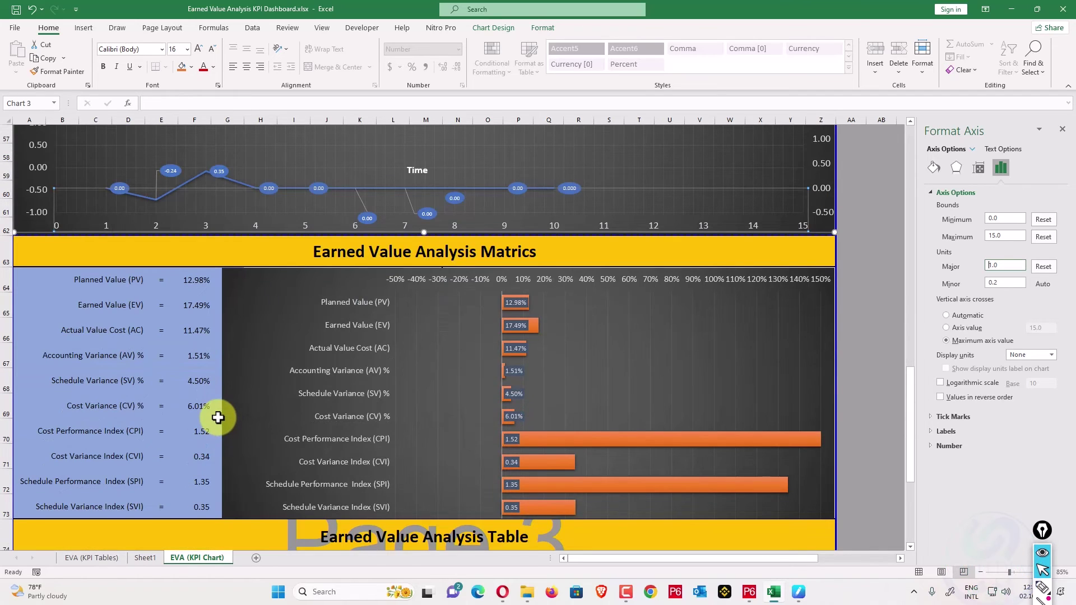
scroll(221, 296, up, 3)
scroll(462, 291, down, 3)
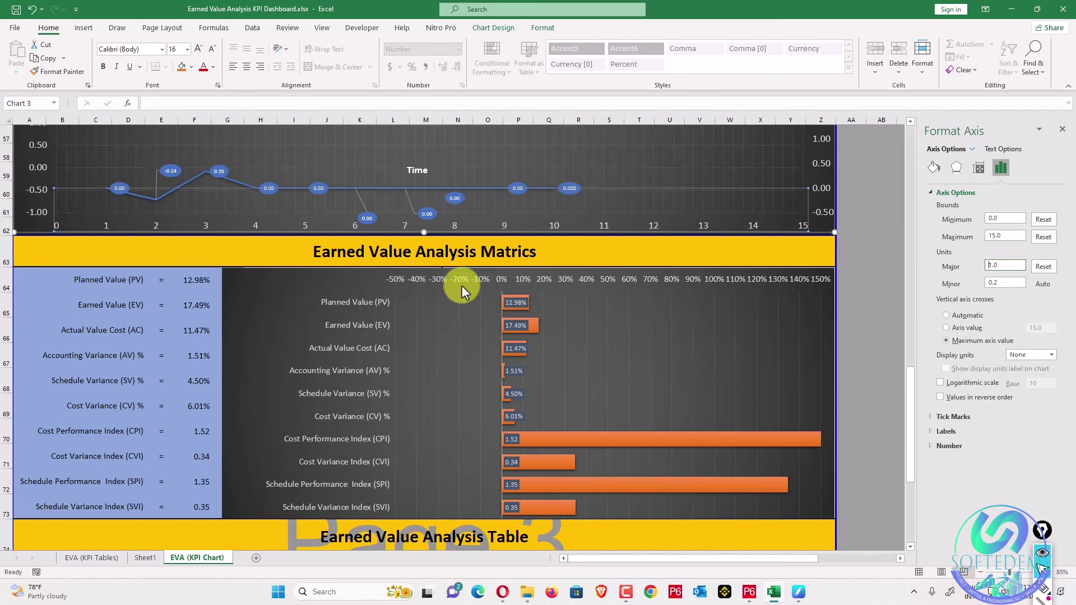
scroll(462, 287, down, 1)
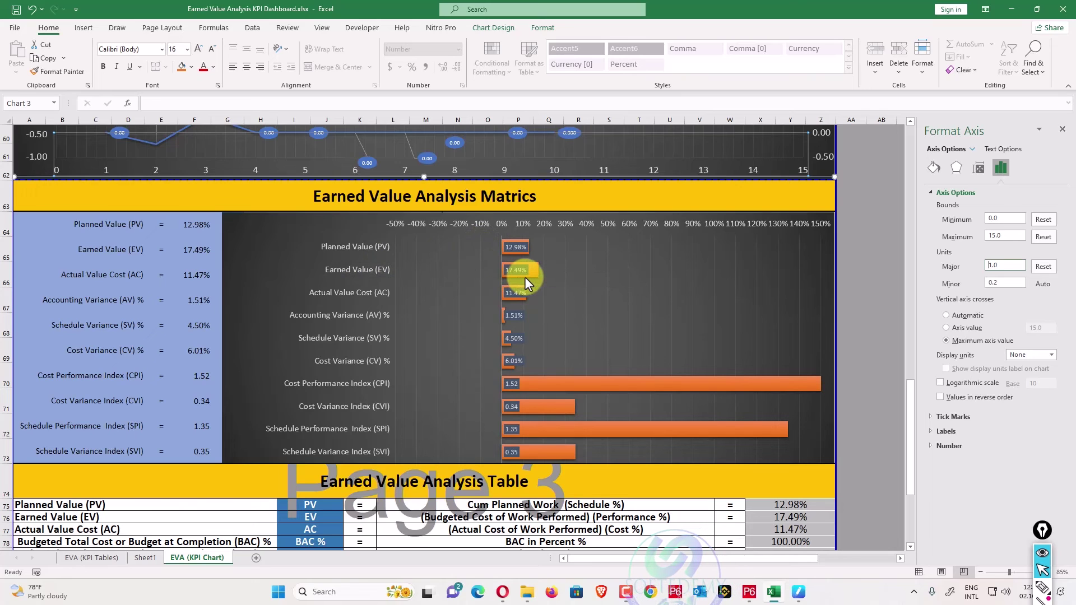
mouse_move(514, 300)
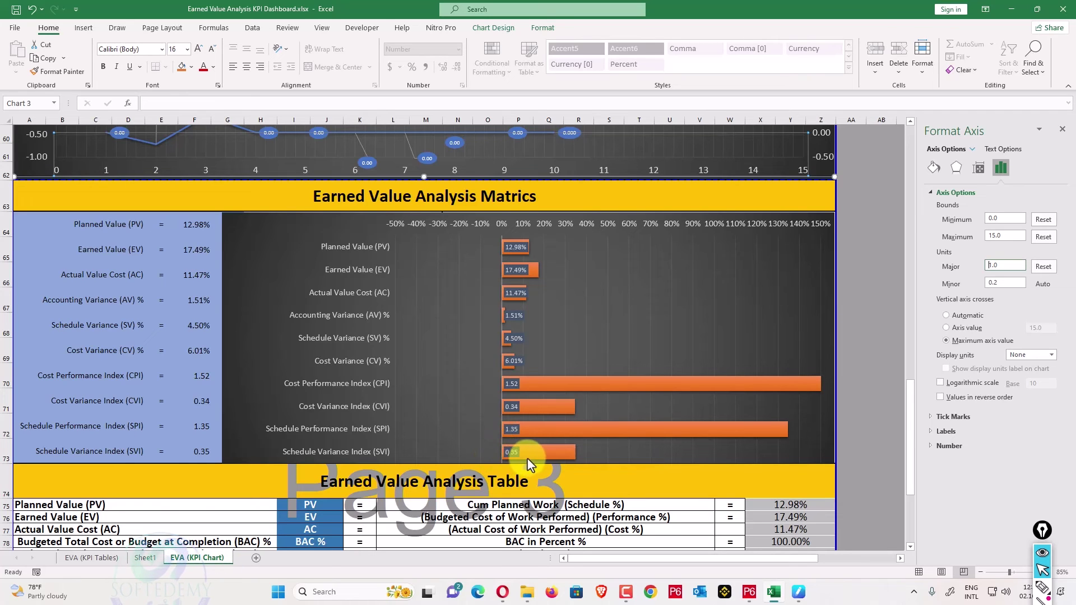
scroll(443, 415, down, 2)
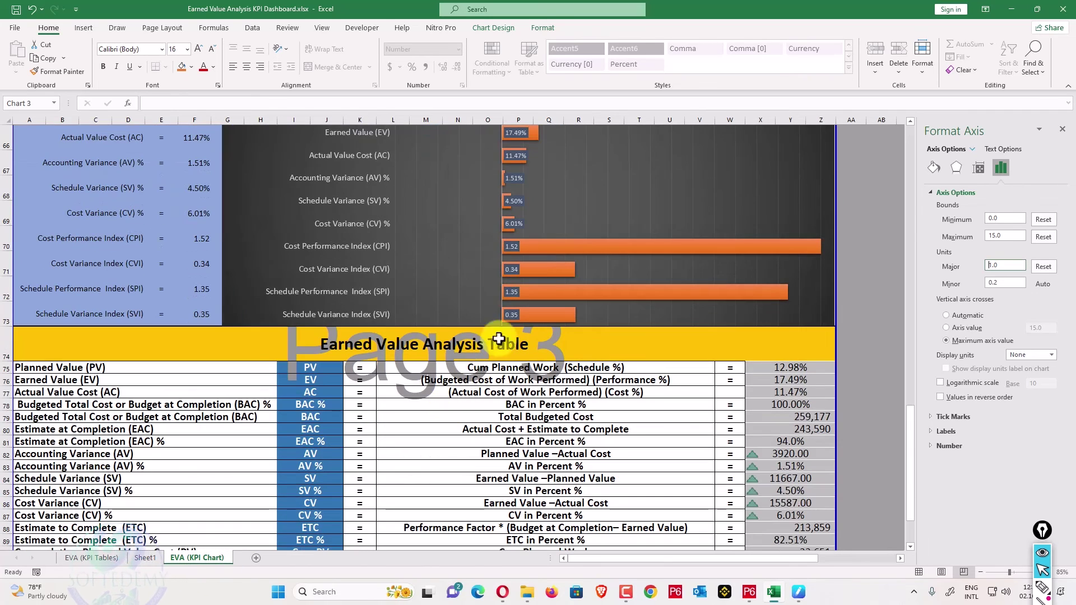
mouse_move(520, 264)
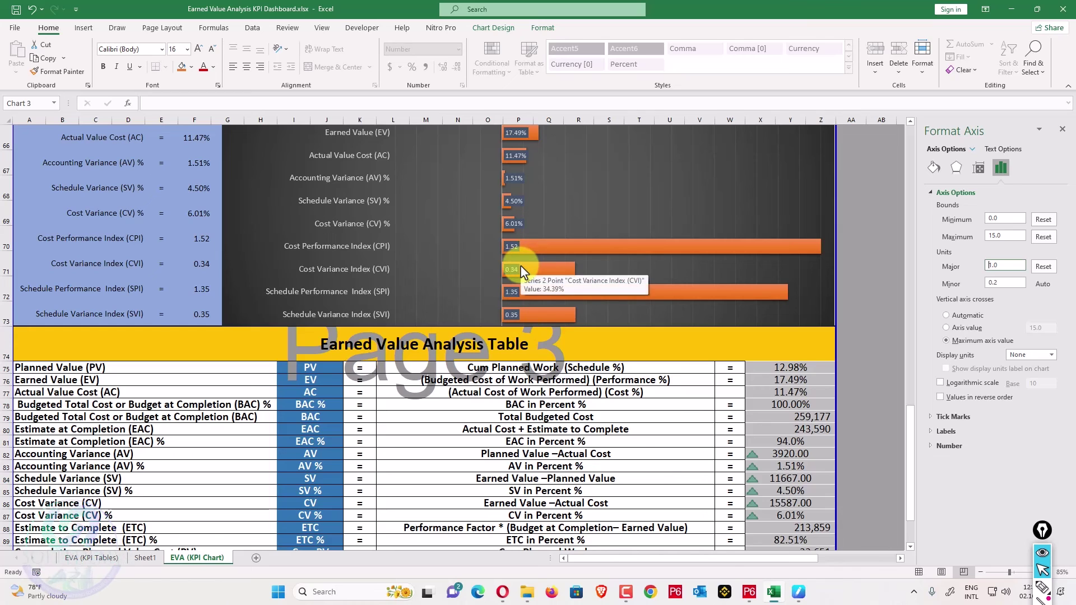
scroll(438, 303, up, 2)
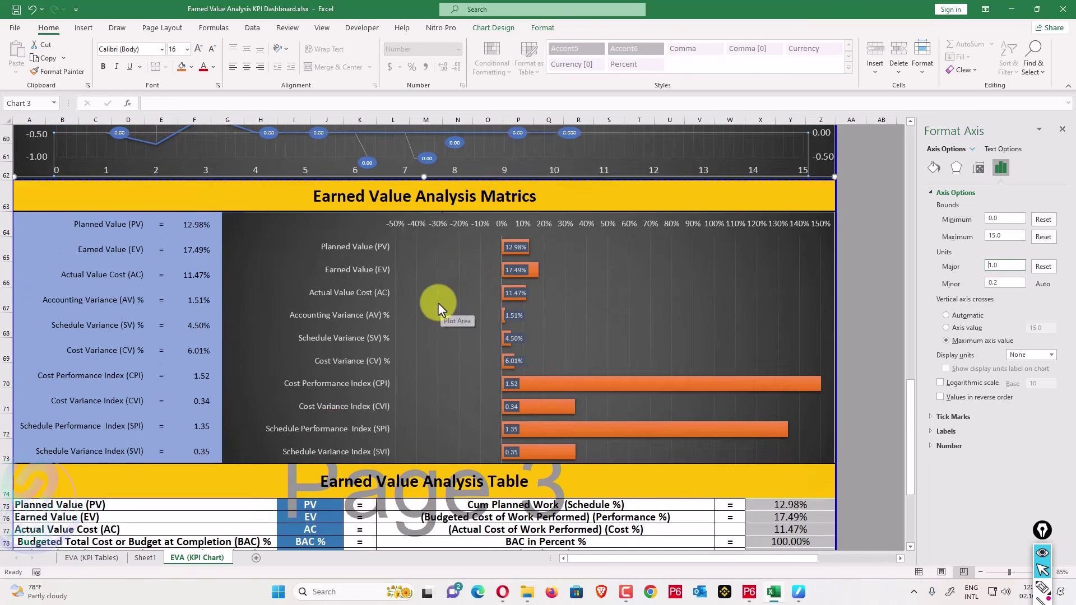
scroll(392, 300, down, 4)
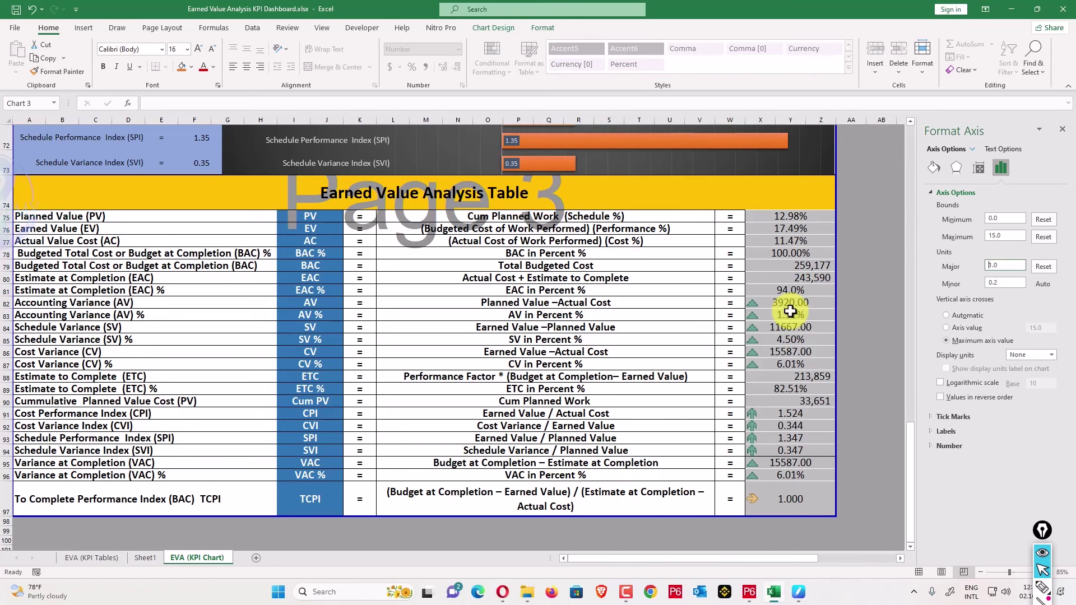
Select the values column of the Earned Value Analysis Table, check it against the Primavera P6 project totals and return to Excel.
drag(799, 216, 778, 505)
click(750, 591)
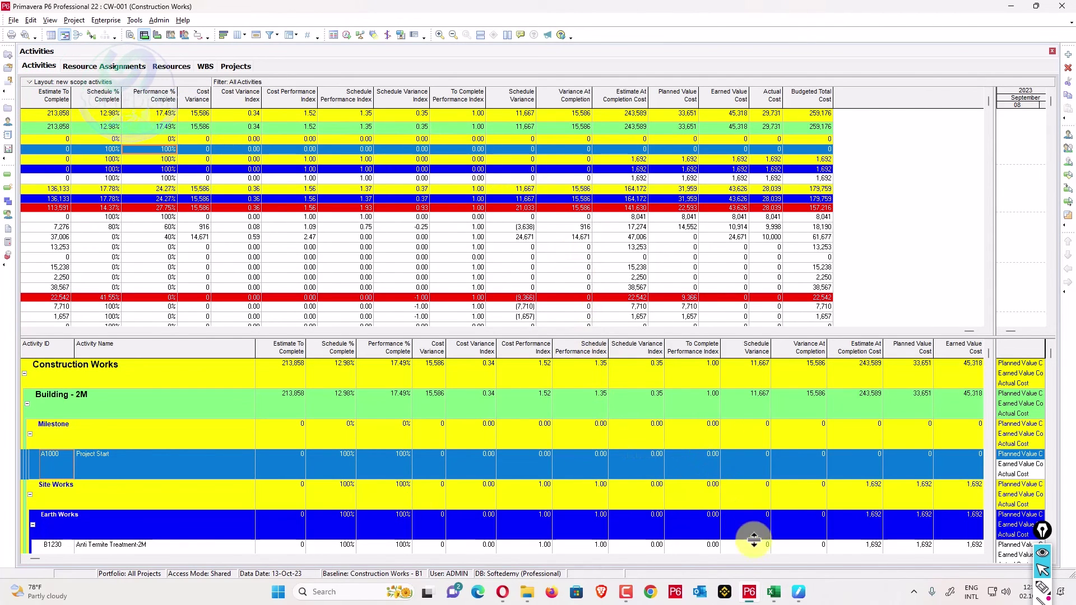
click(774, 593)
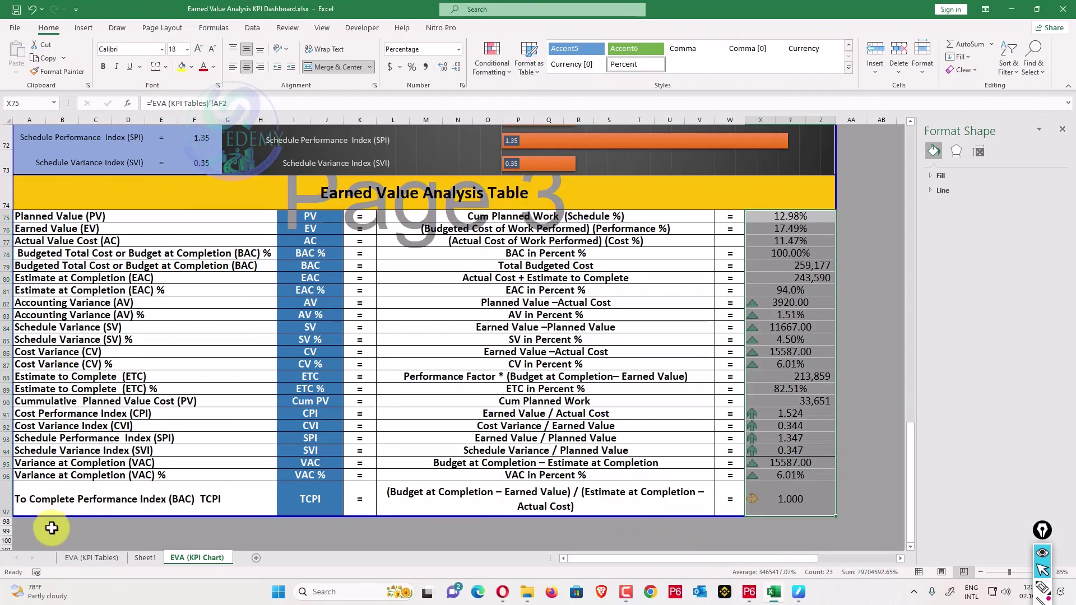
Open the EVA (KPI Tables) sheet and show its cost and cumulative value columns from Planned Value Cost onward.
click(63, 559)
scroll(413, 271, up, 3)
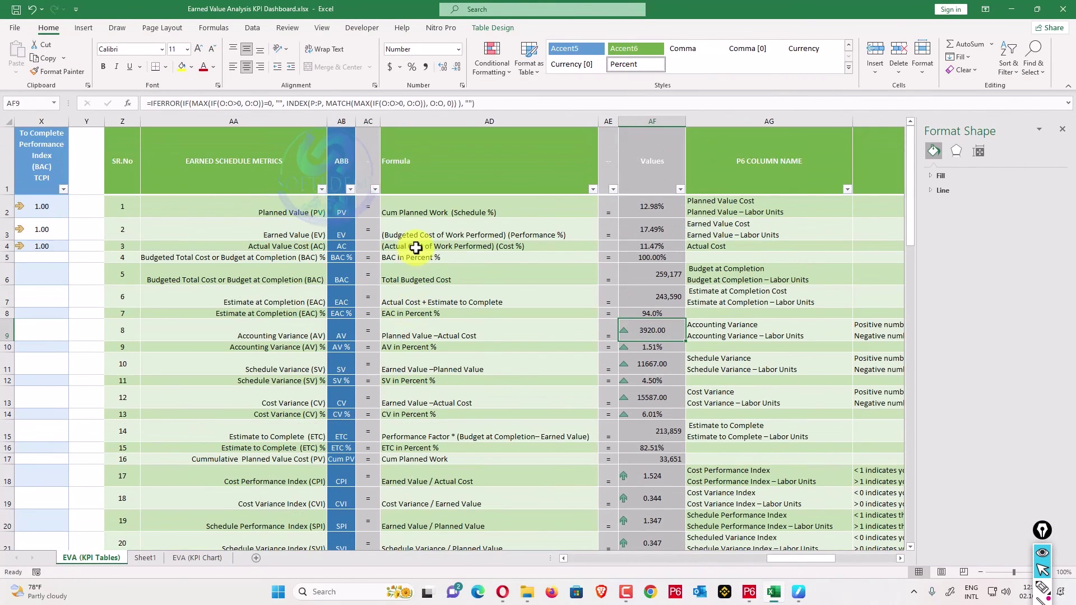
drag(817, 559, 643, 559)
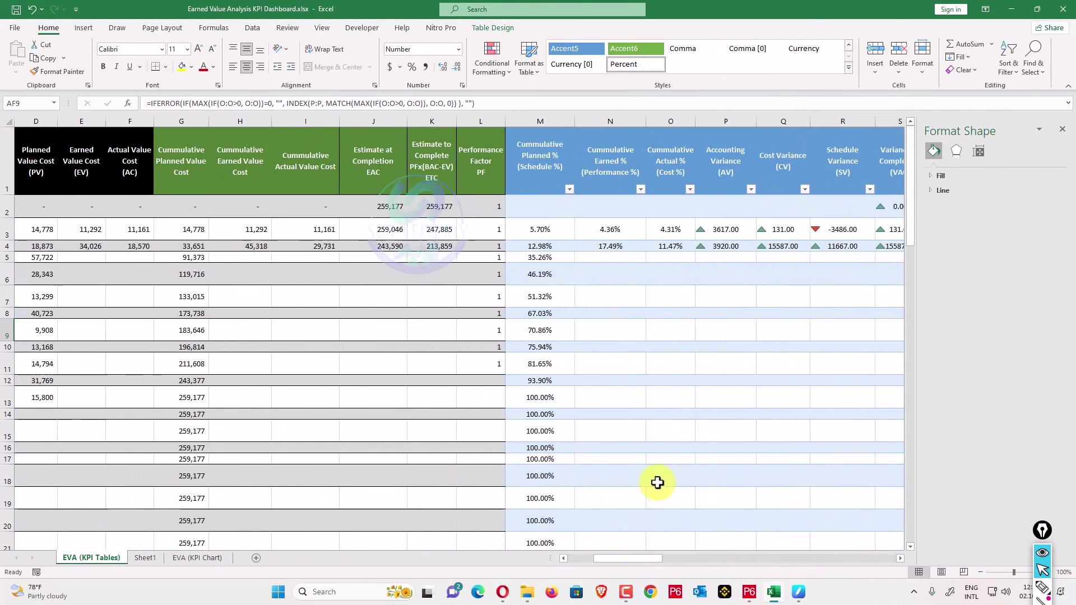